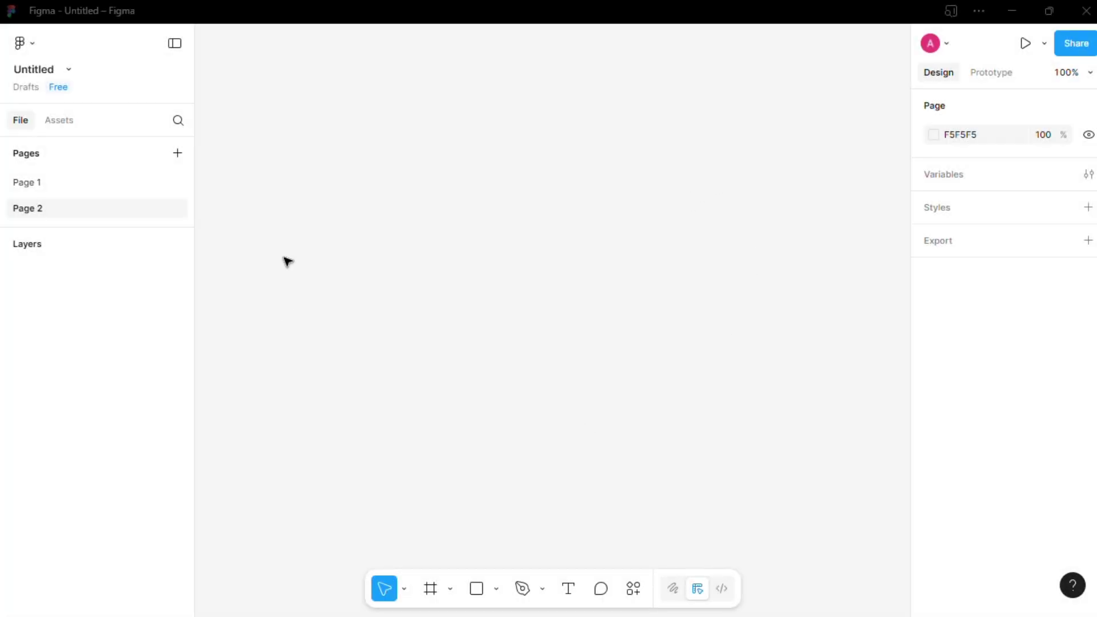
Draw a frame on the empty canvas and set its size to 1280 × 720
left_click(450, 588)
left_click(457, 509)
mouse_move(354, 209)
left_mouse_down()
mouse_move(542, 343)
mouse_move(808, 450)
left_mouse_up()
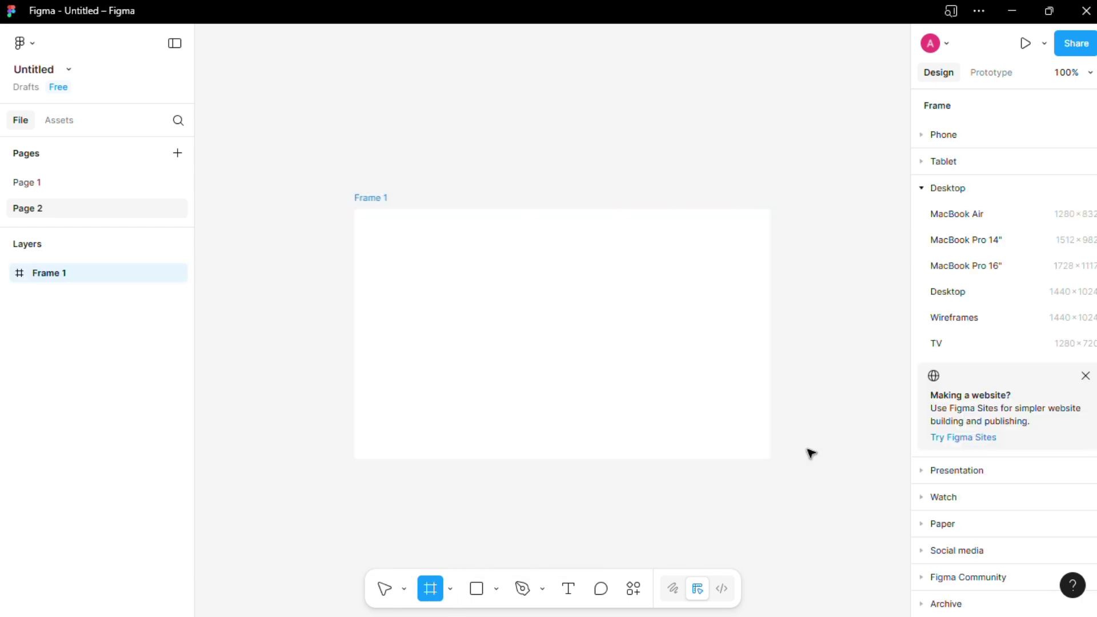
left_click(975, 387)
key("BackSpace")
type("1280")
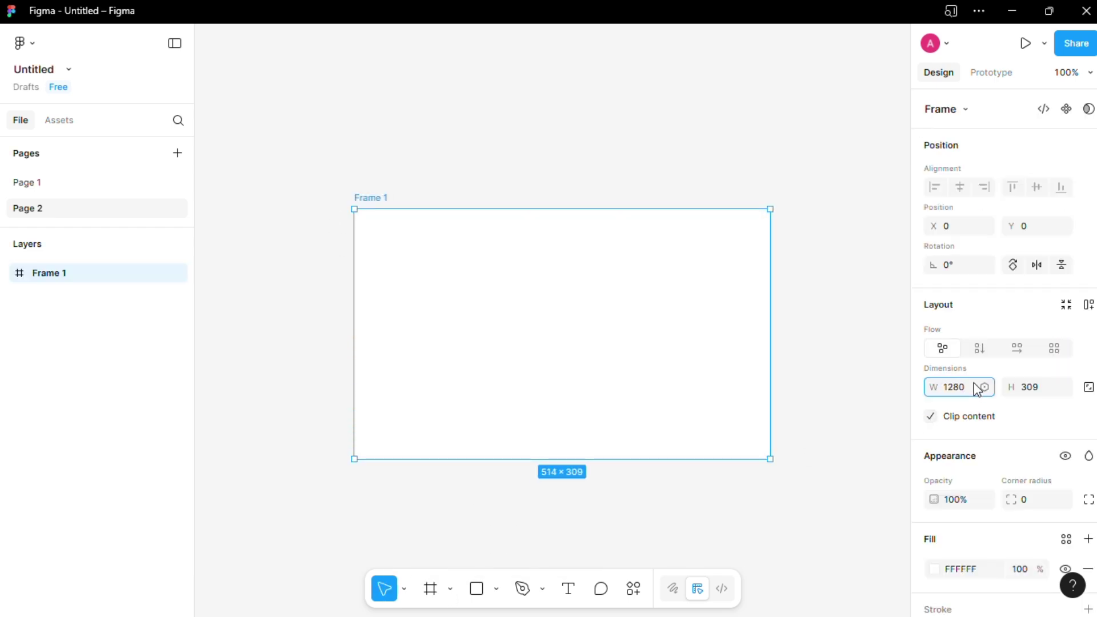
left_click(1040, 390)
type("7")
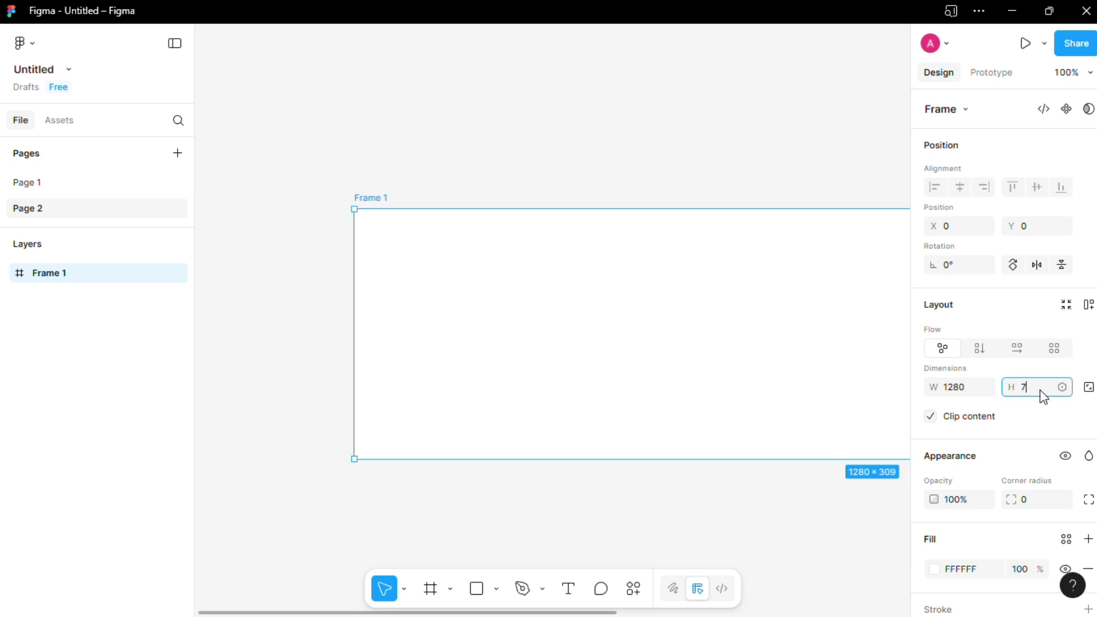
type("20")
left_click(722, 169)
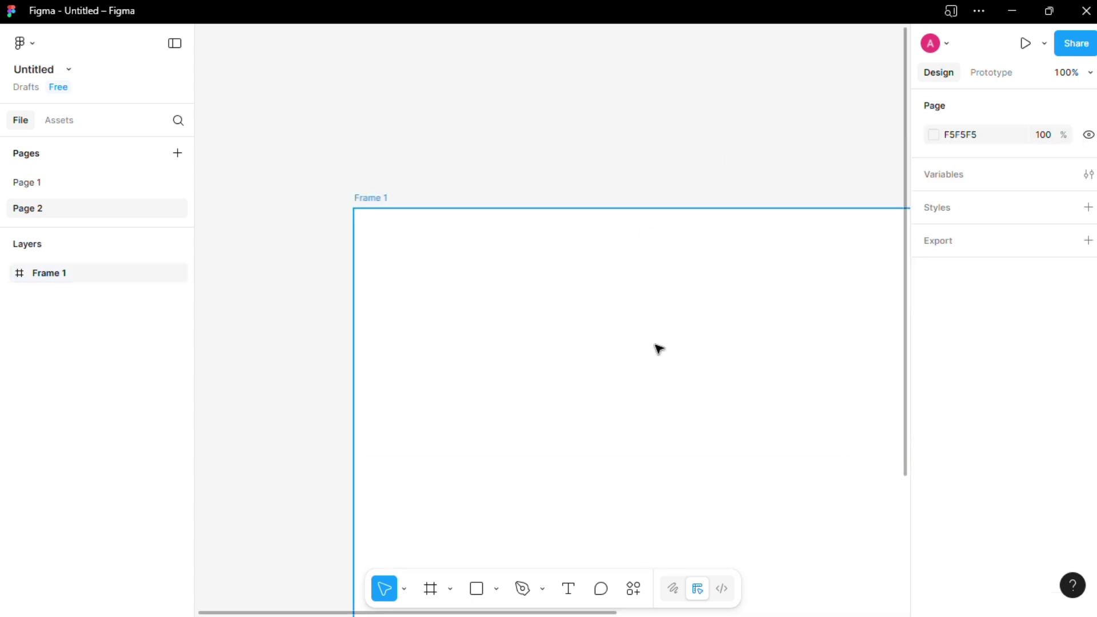
Move the 1280 × 720 frame to about X -342, Y -136
left_click_drag(656, 348, 484, 253)
scroll(481, 249, "down", 4)
left_click_drag(584, 288, 534, 281)
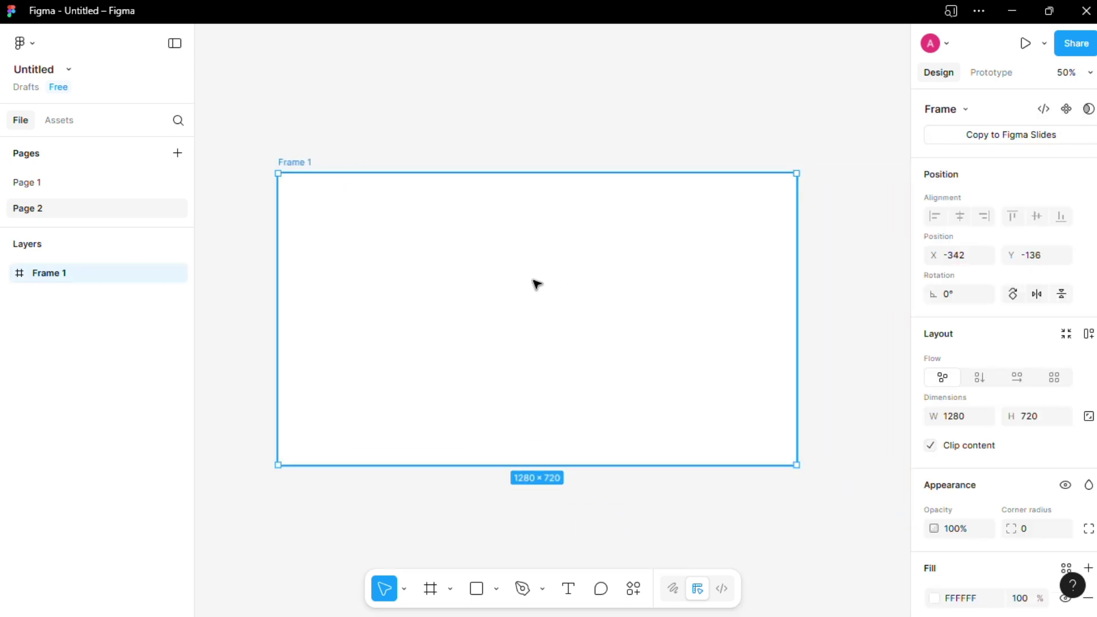
key("alt+Tab")
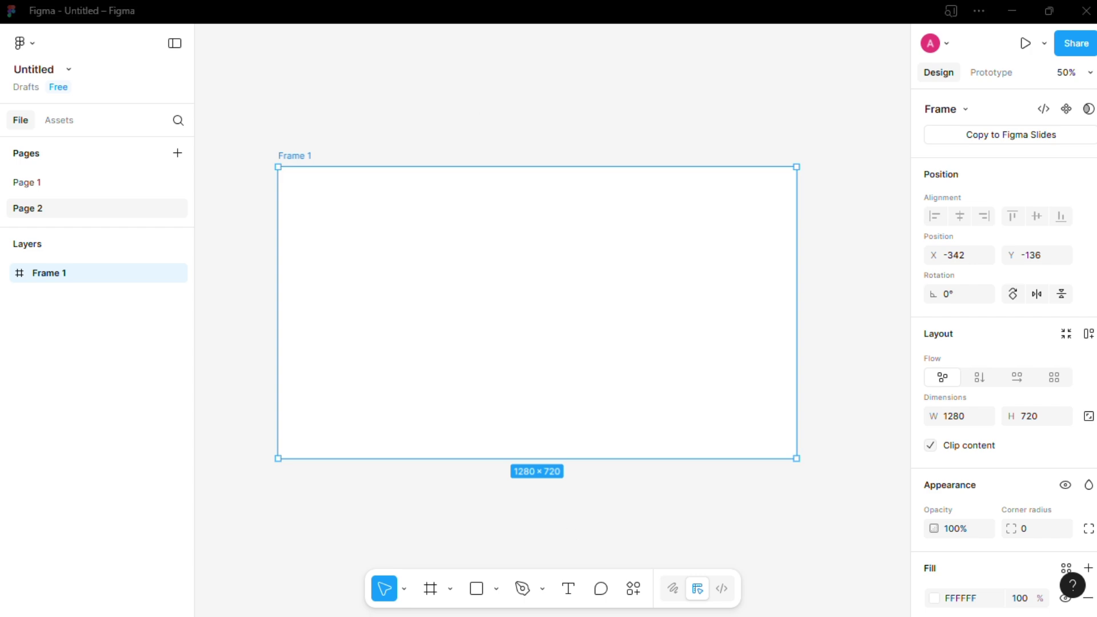
key("super")
left_click(589, 603)
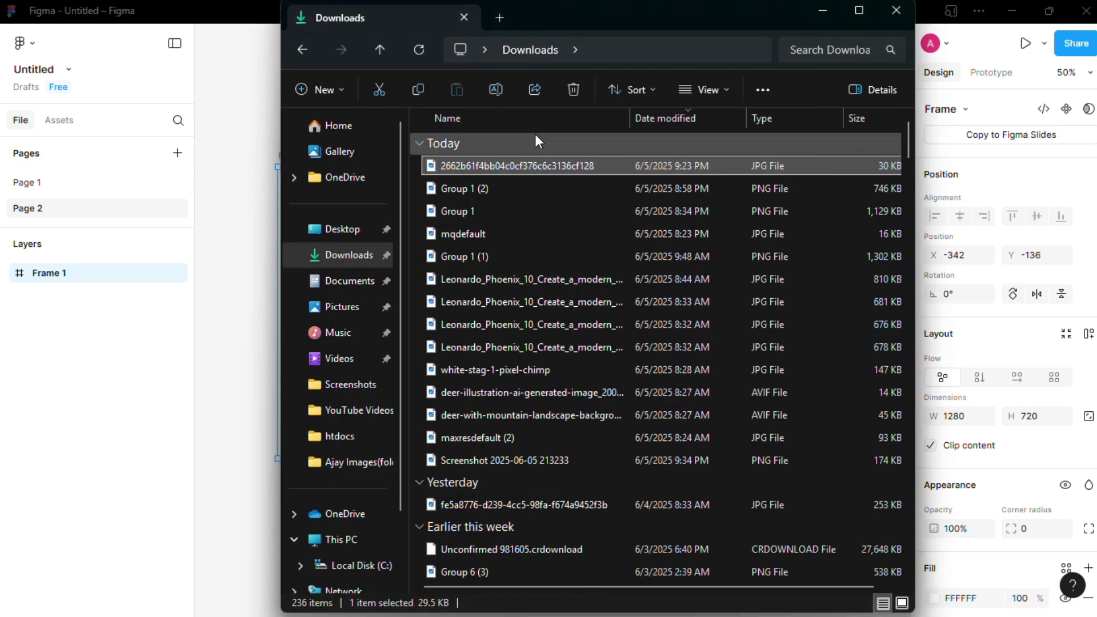
left_click_drag(523, 166, 256, 200)
key("Delete")
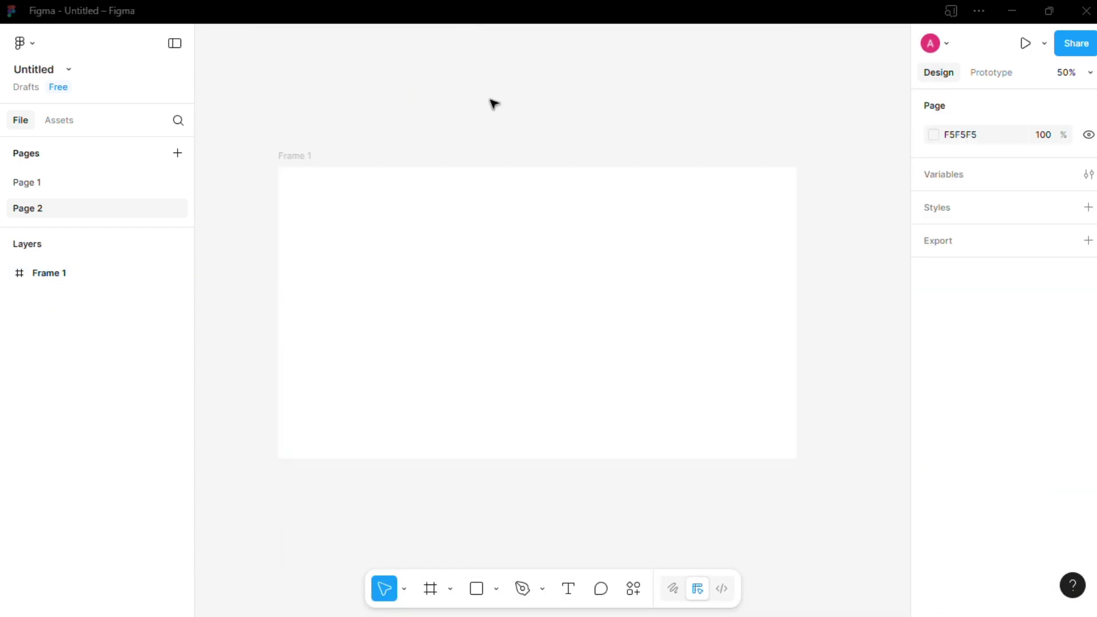
key("super")
left_click(590, 603)
left_click_drag(563, 162, 662, 388)
mouse_move(573, 280)
left_mouse_down()
mouse_move(479, 212)
mouse_move(475, 191)
mouse_move(583, 289)
left_mouse_up()
left_click(455, 326)
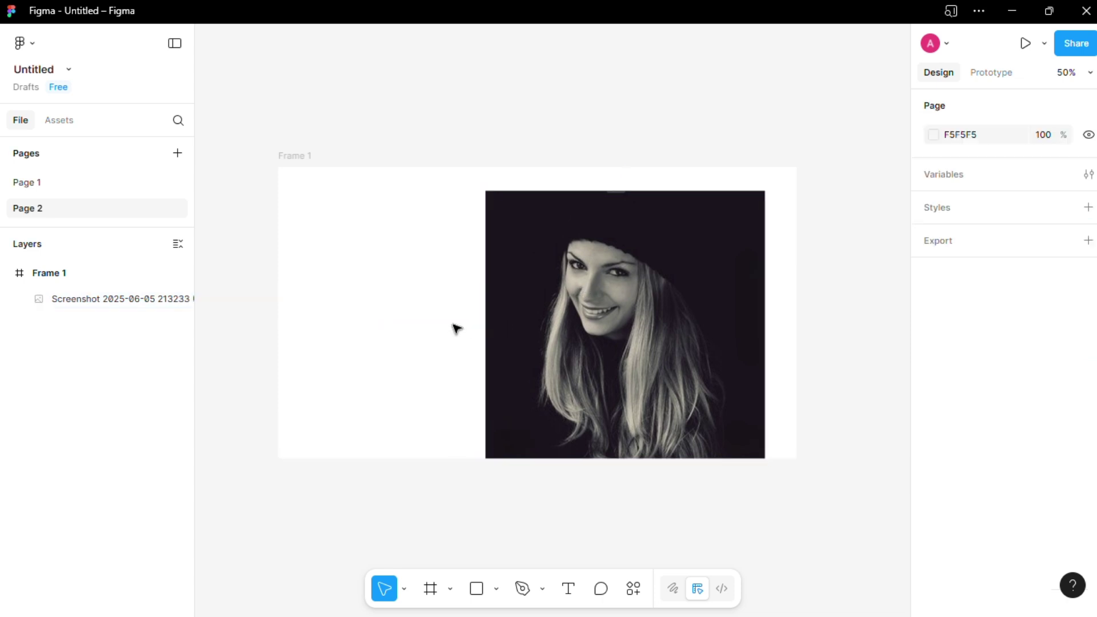
Set the frame's fill to the dark background colour 19141B sampled from the portrait image
right_click(375, 342)
left_click(941, 598)
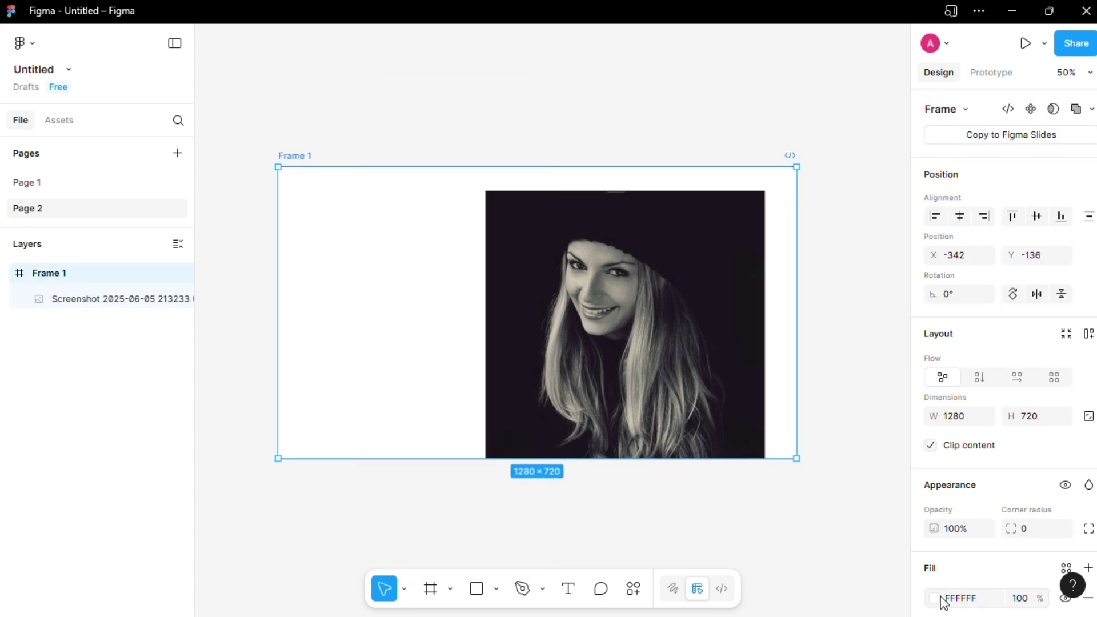
left_click(939, 598)
left_click(739, 477)
left_click(529, 331)
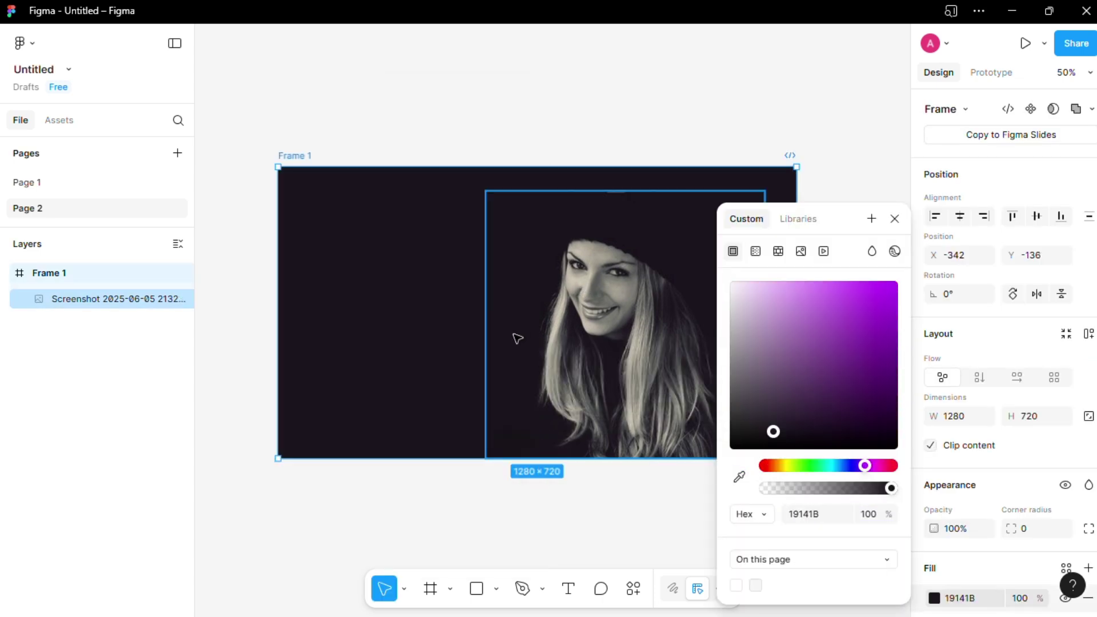
left_click(387, 507)
Enlarge the portrait image to about 708 × 678 and shift it right within the frame to about X 535, Y 42
scroll(390, 502, "down", 1)
left_click(604, 323)
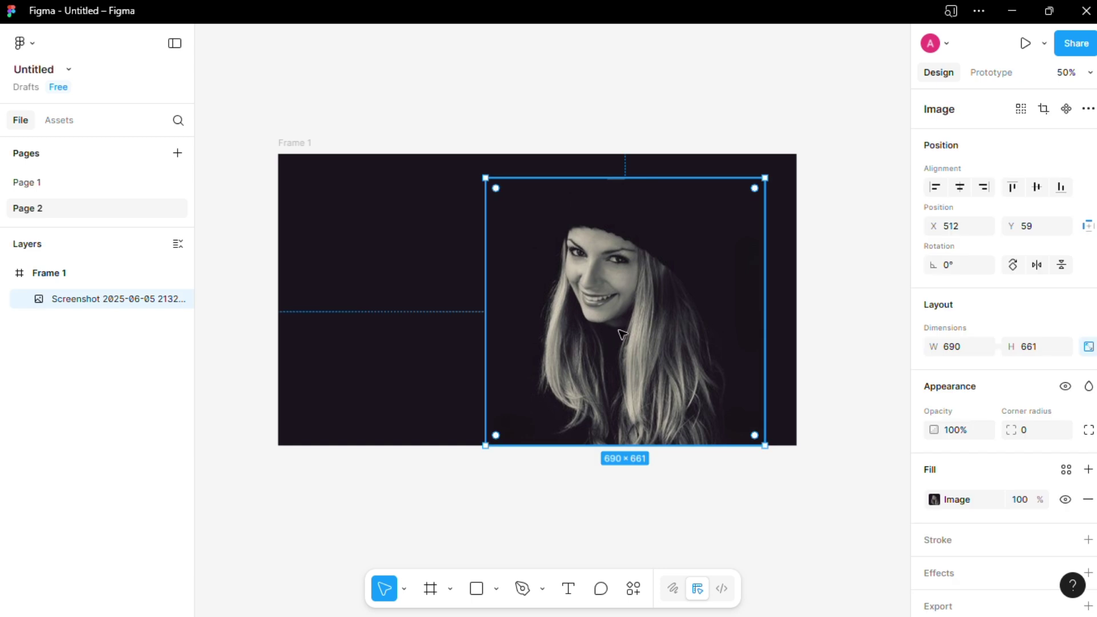
left_click_drag(628, 178, 628, 171)
mouse_move(646, 265)
left_mouse_down()
mouse_move(674, 267)
mouse_move(659, 265)
left_mouse_up()
left_click(701, 537)
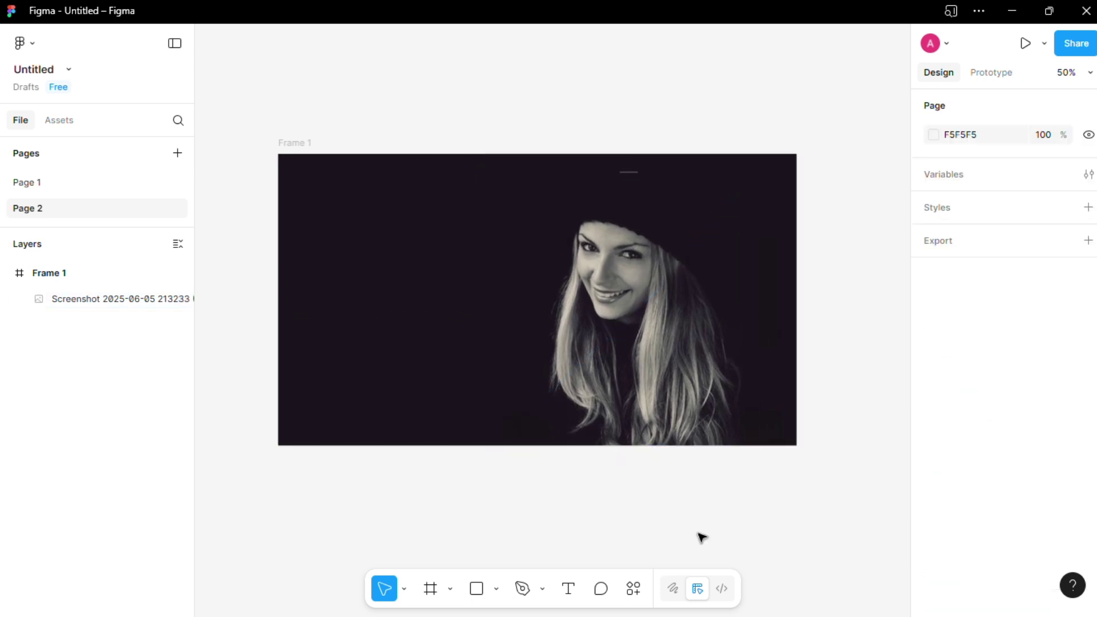
Add a text layer reading "Home" in the upper left part of the frame
scroll(472, 26, "up", 1)
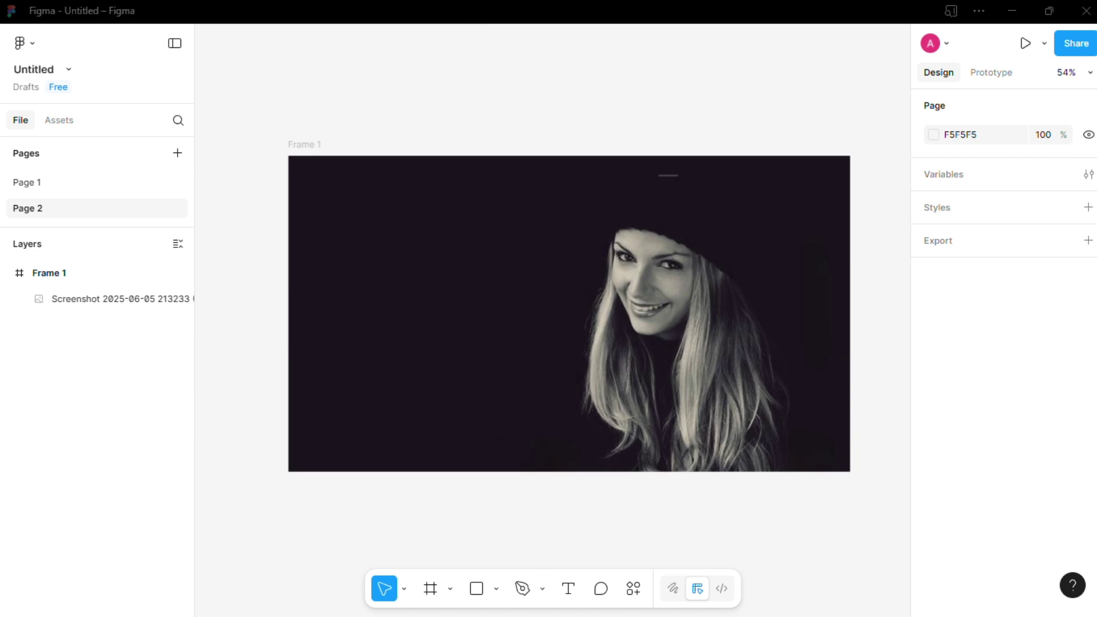
key("t")
left_click(394, 212)
type("Home")
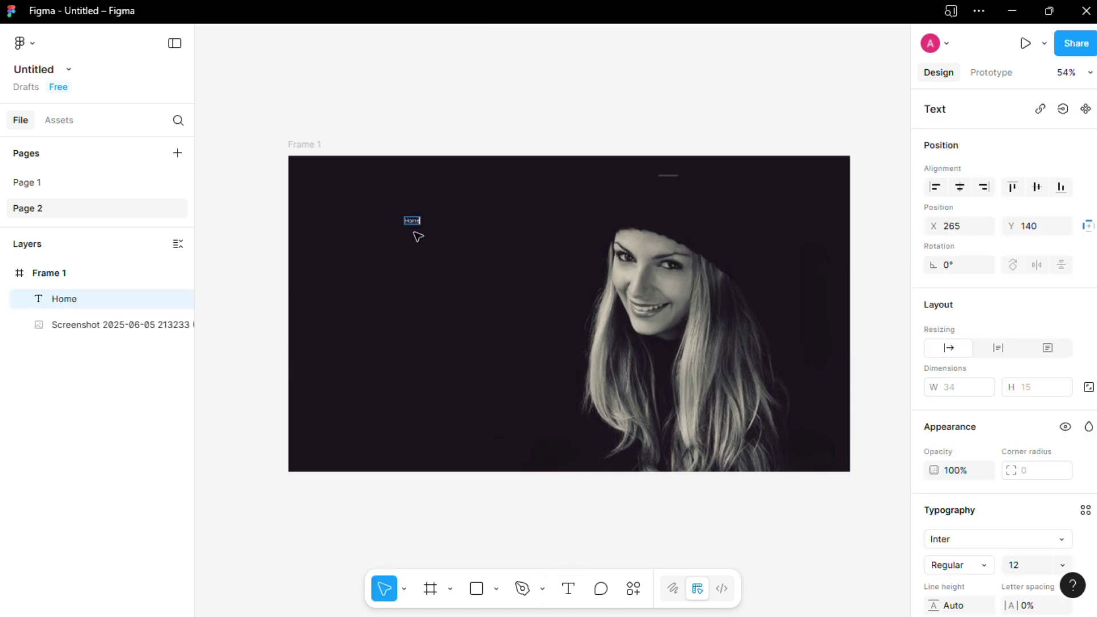
Set the "Home" text to font size 16 and Bold weight
left_click(1062, 565)
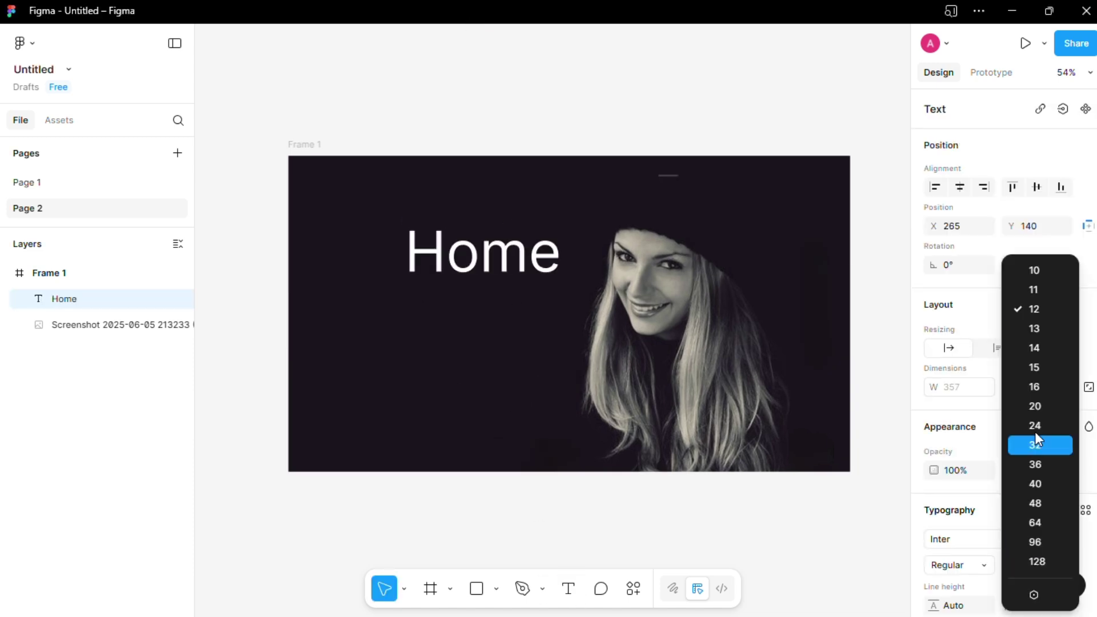
left_click(1034, 386)
left_click(985, 563)
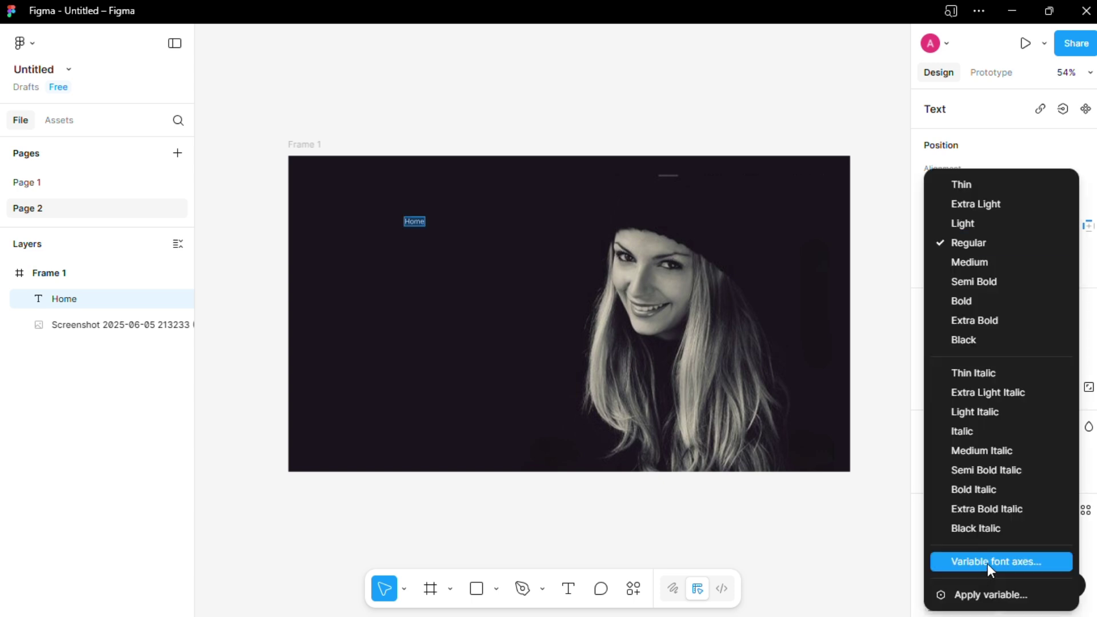
left_click(999, 300)
key("Escape")
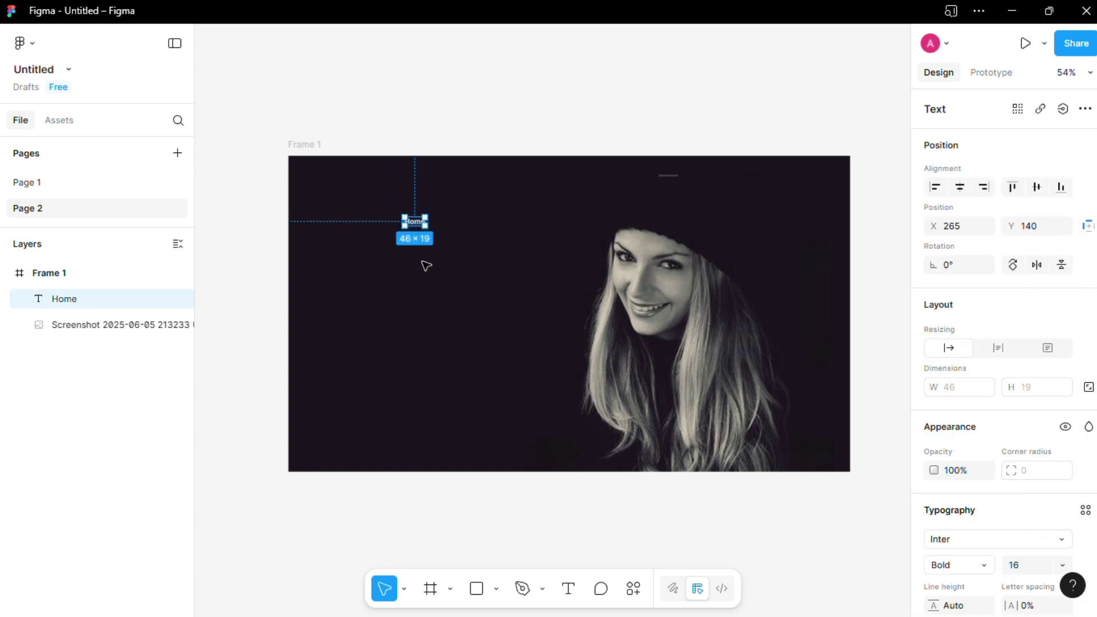
Move the "Home" text to about X 908, Y 33 near the frame's upper edge and lock the portrait image layer
left_click_drag(421, 224, 702, 177)
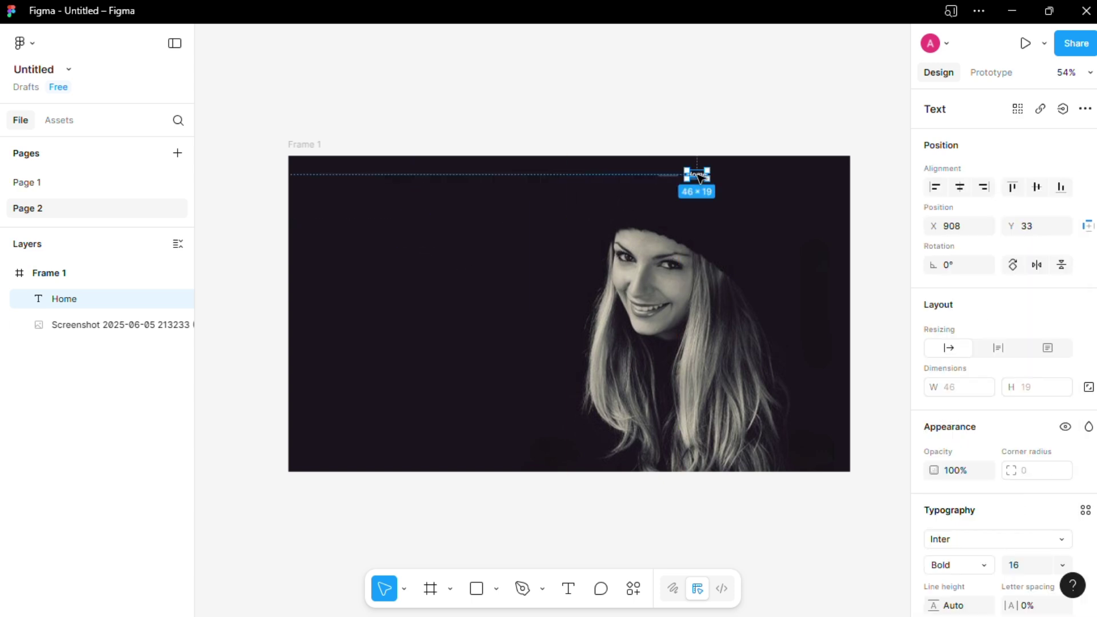
key("Escape")
left_click(598, 335)
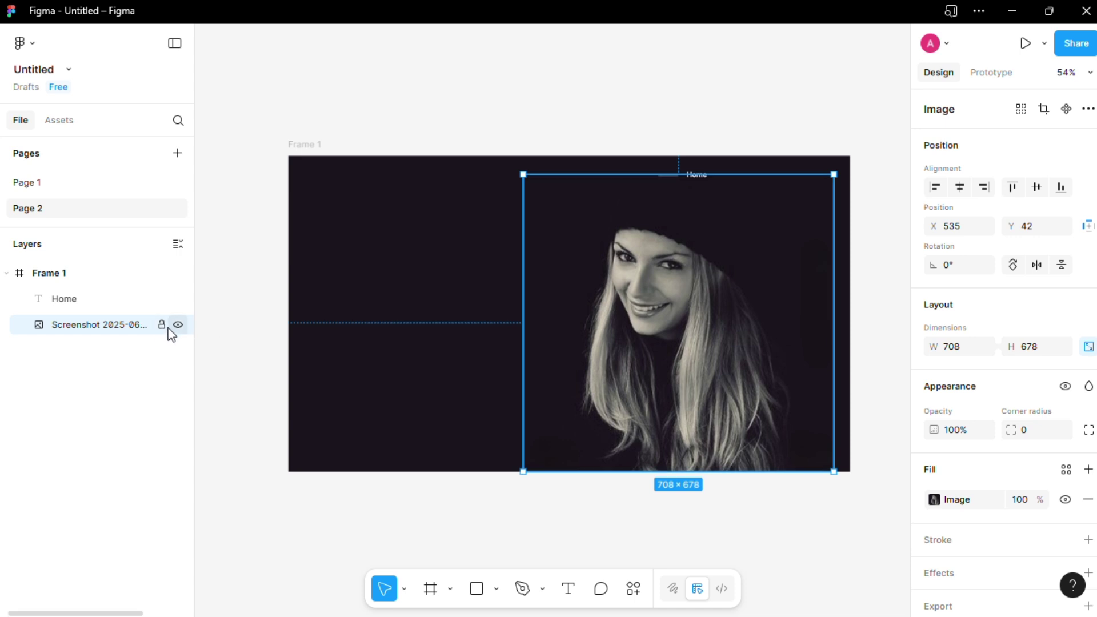
left_click(163, 324)
key("Escape")
Reposition the "Home" text to about X 924, Y 27 in the frame's header area
left_click_drag(694, 174, 716, 175)
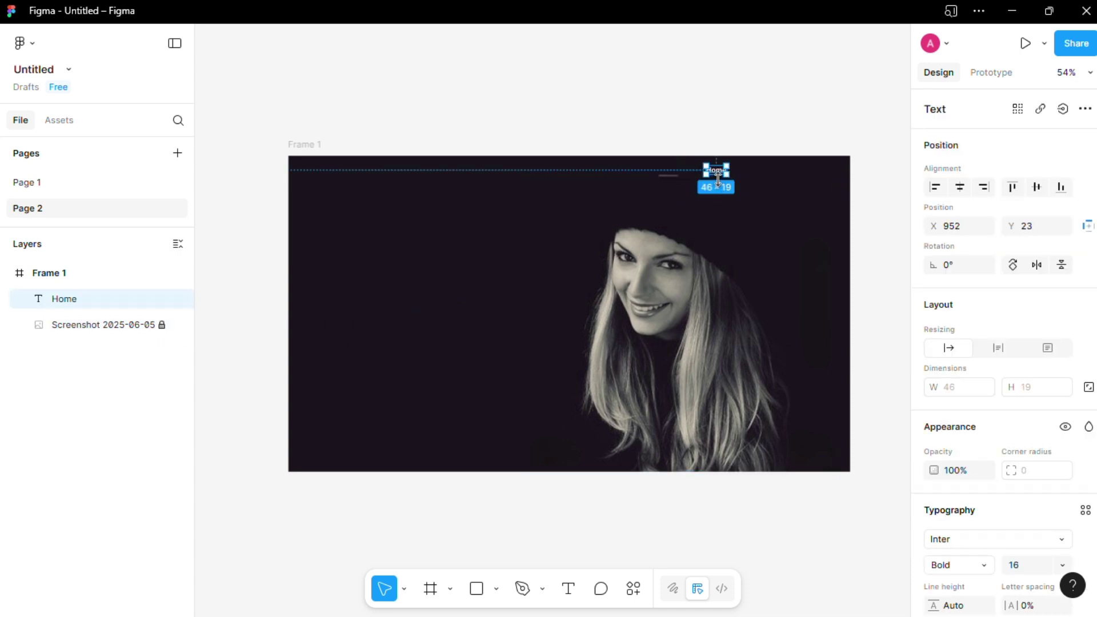
left_click(735, 206)
left_click(722, 173)
scroll(751, 203, "up", 3)
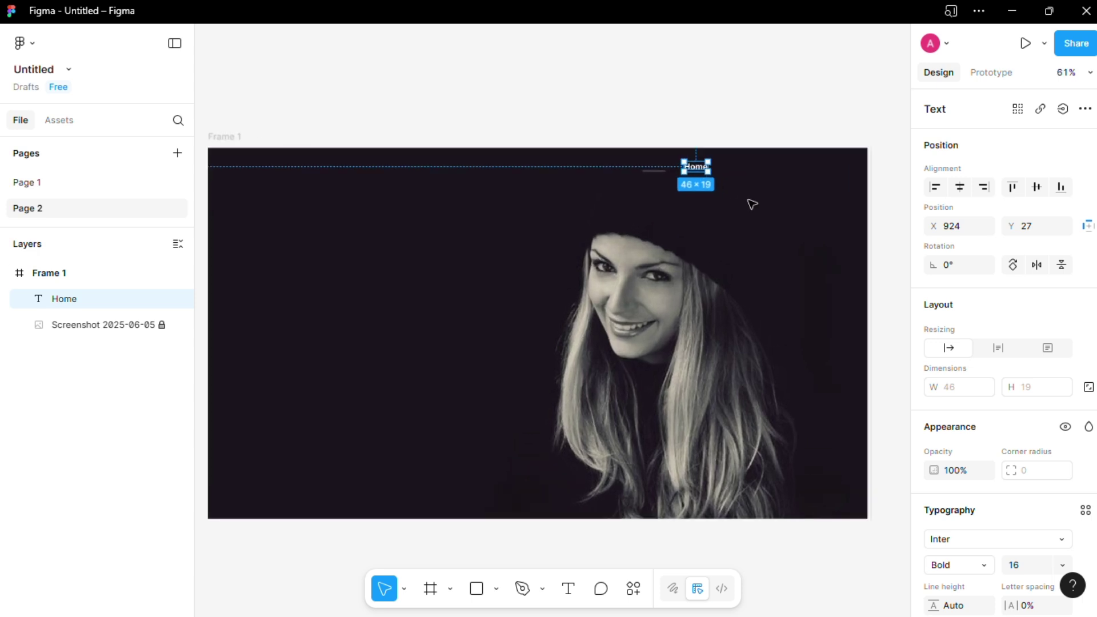
left_click(751, 208)
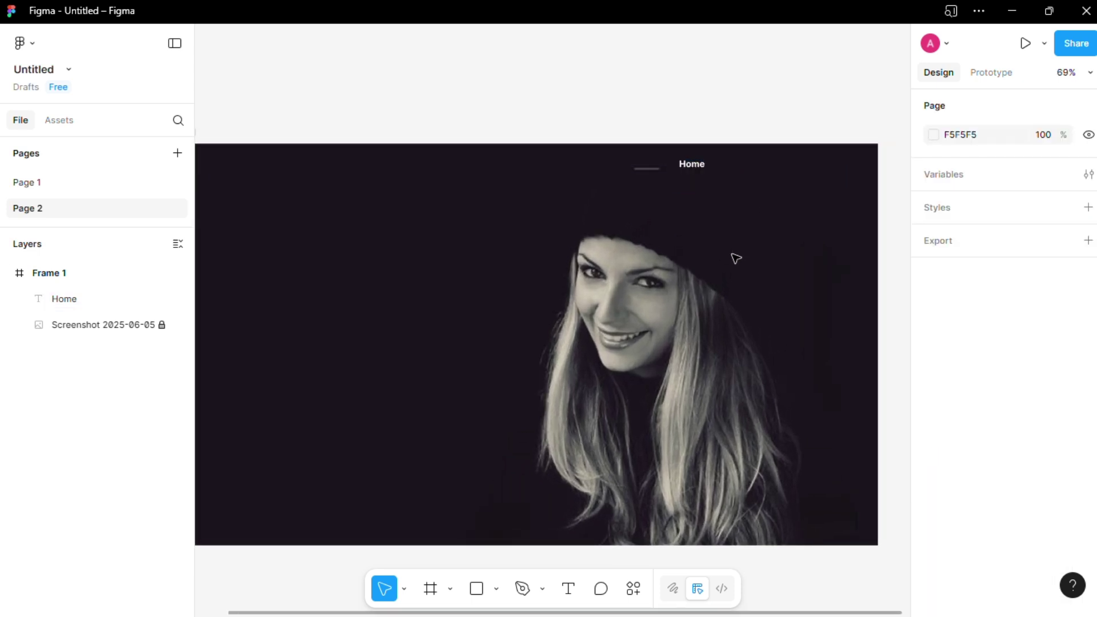
Change the "Home" text's font weight to Medium, keeping the font size at 16
left_click(689, 165)
left_click(1062, 565)
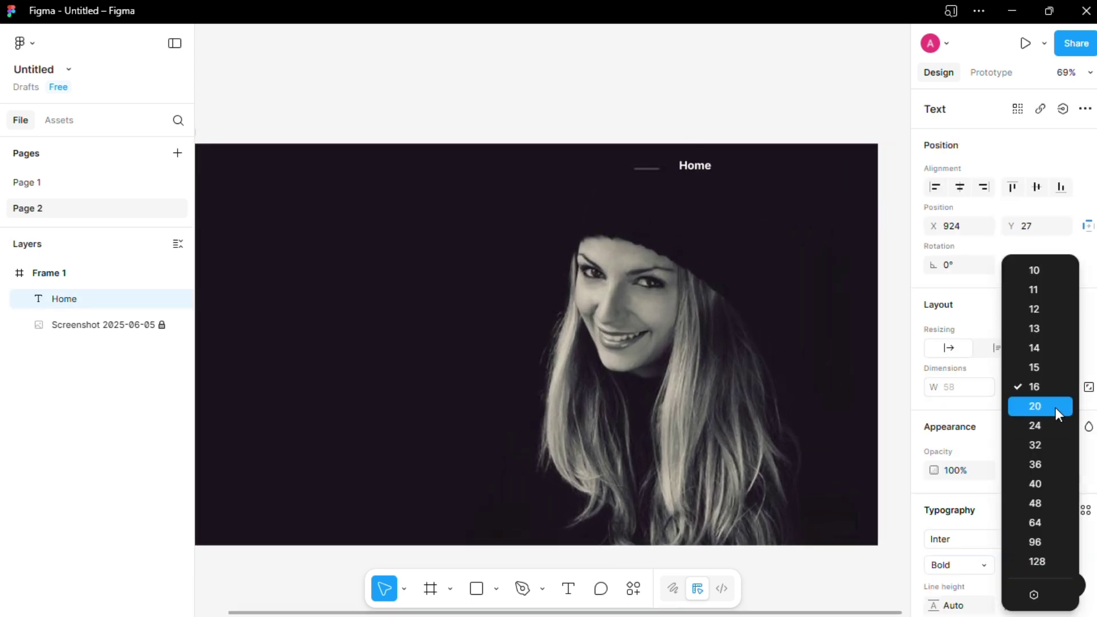
left_click(1053, 394)
left_click(985, 567)
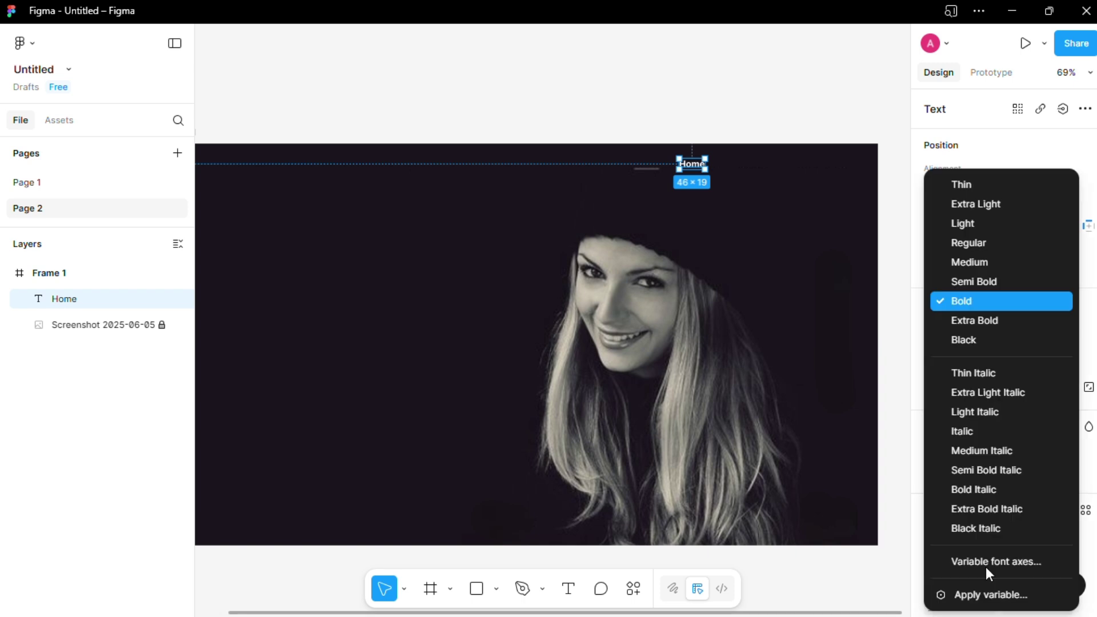
left_click(993, 260)
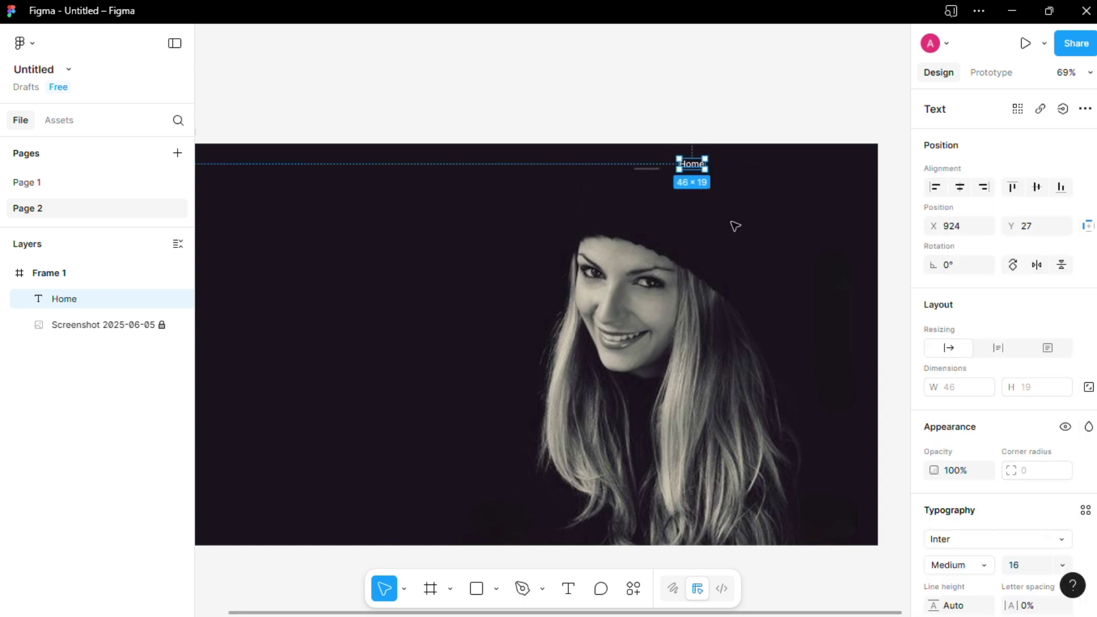
Duplicate the "Home" text three times and space the copies evenly along the same row at about X 992, 1060 and 1128
key("ctrl+d")
key("ctrl+d")
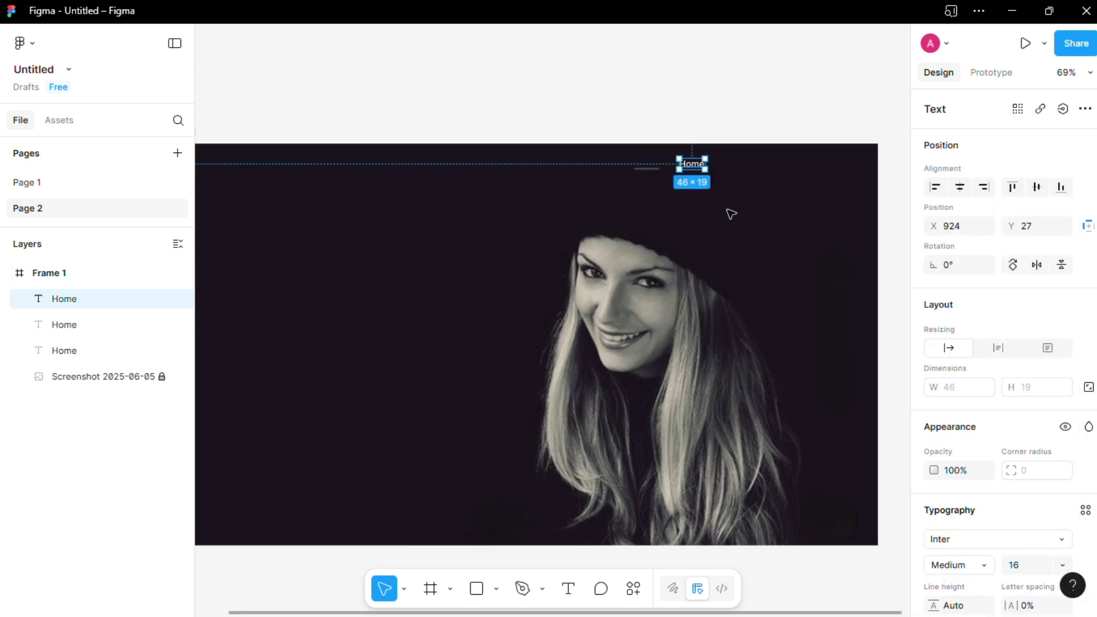
key("ctrl+d")
left_click_drag(700, 165, 776, 166)
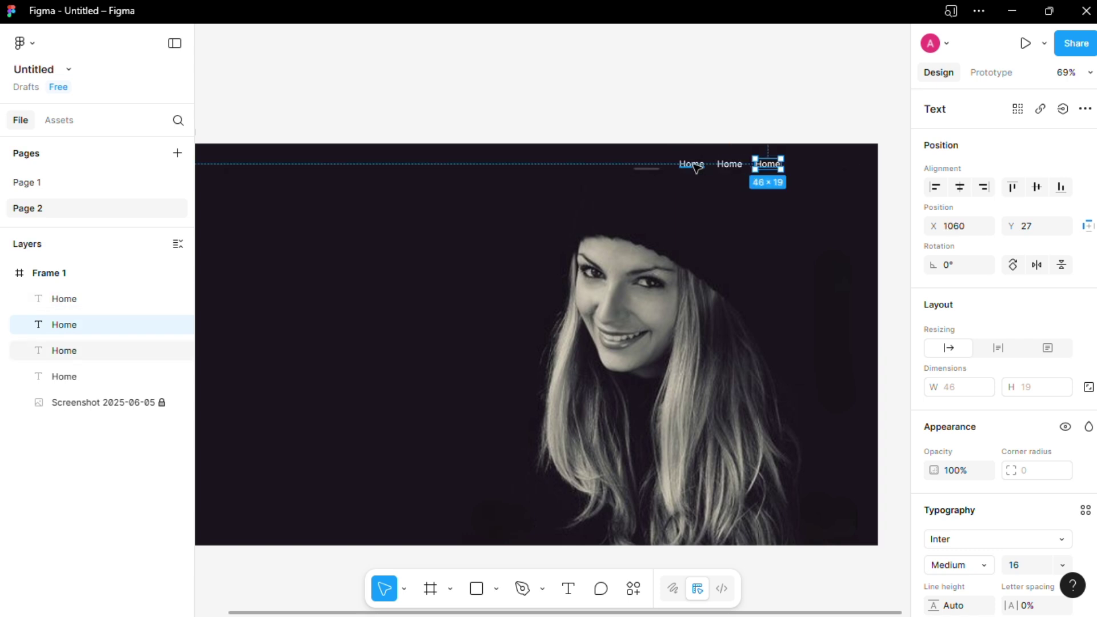
left_click_drag(692, 165, 806, 166)
left_click(760, 242)
Replace the text of the three "Home" copies, from left to right, with "contact", "Profile" and "Login"
double_click(736, 165)
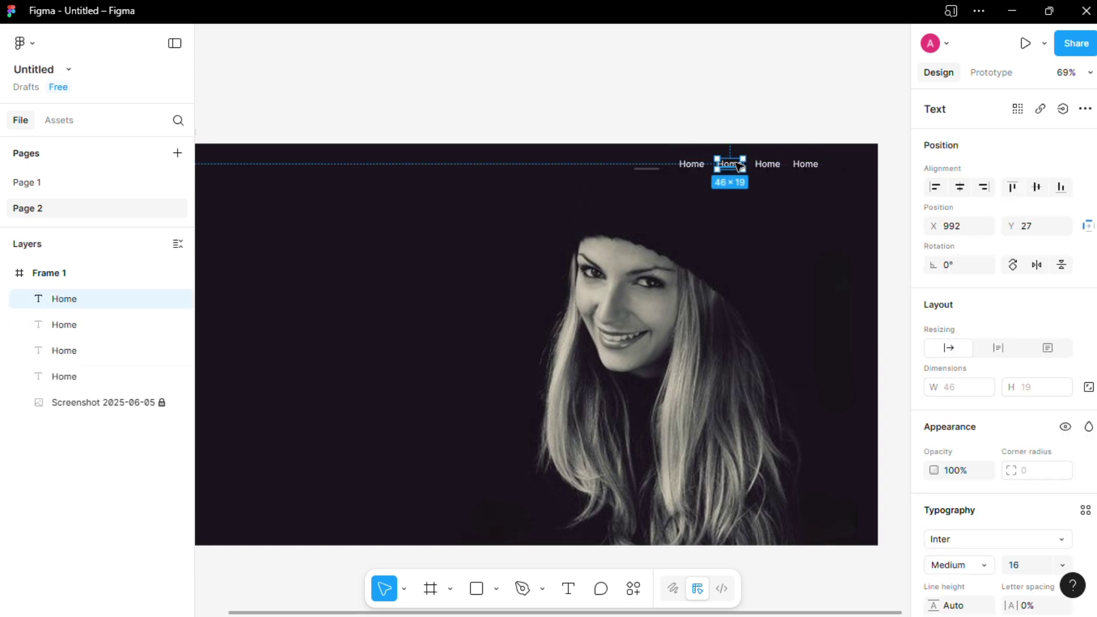
key("BackSpace")
type("contact")
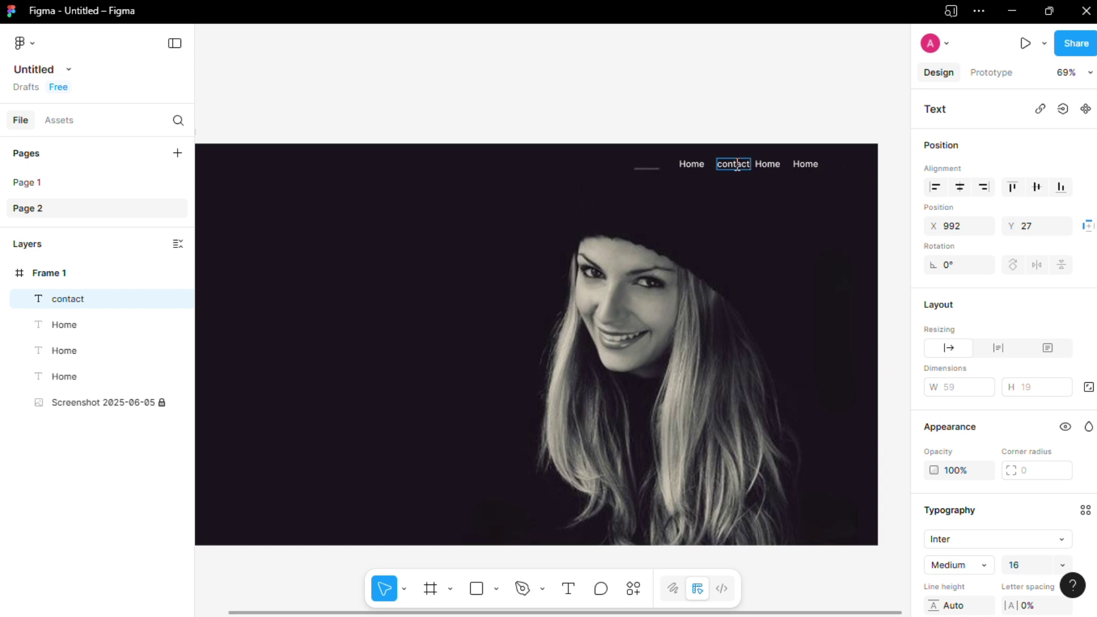
double_click(771, 165)
key("BackSpace")
type("Profile")
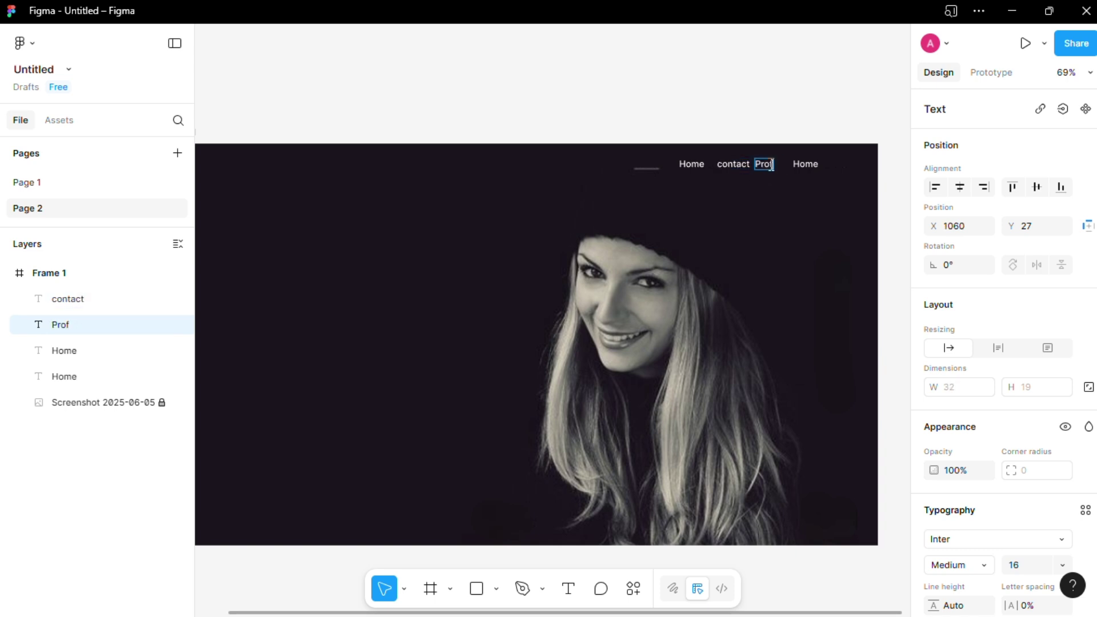
double_click(798, 164)
type("Log")
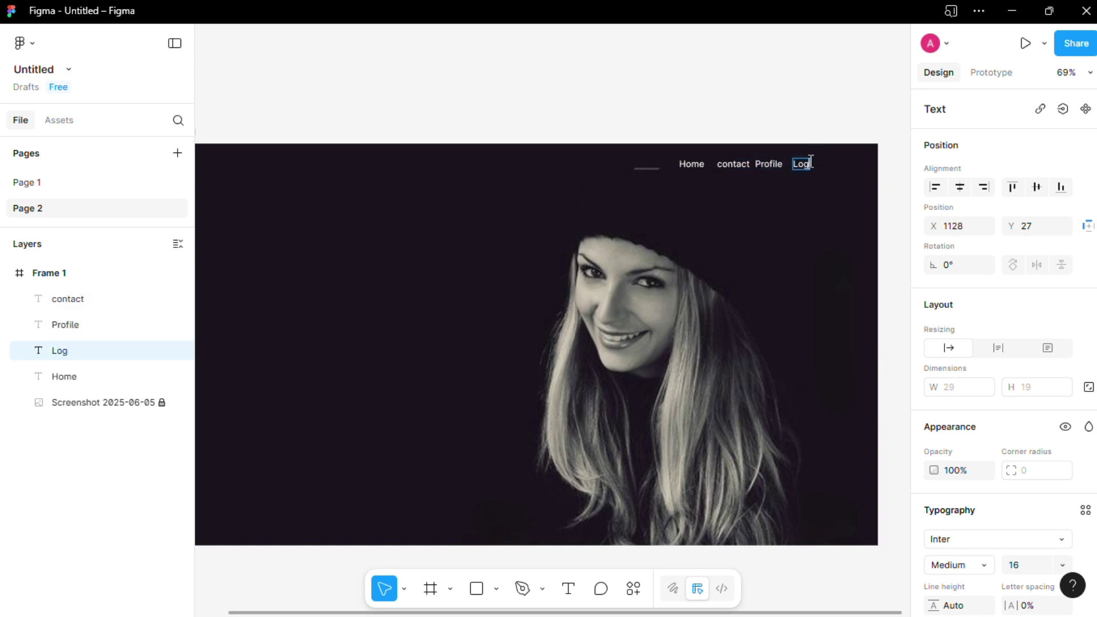
type("in")
key("Escape")
left_click(807, 266)
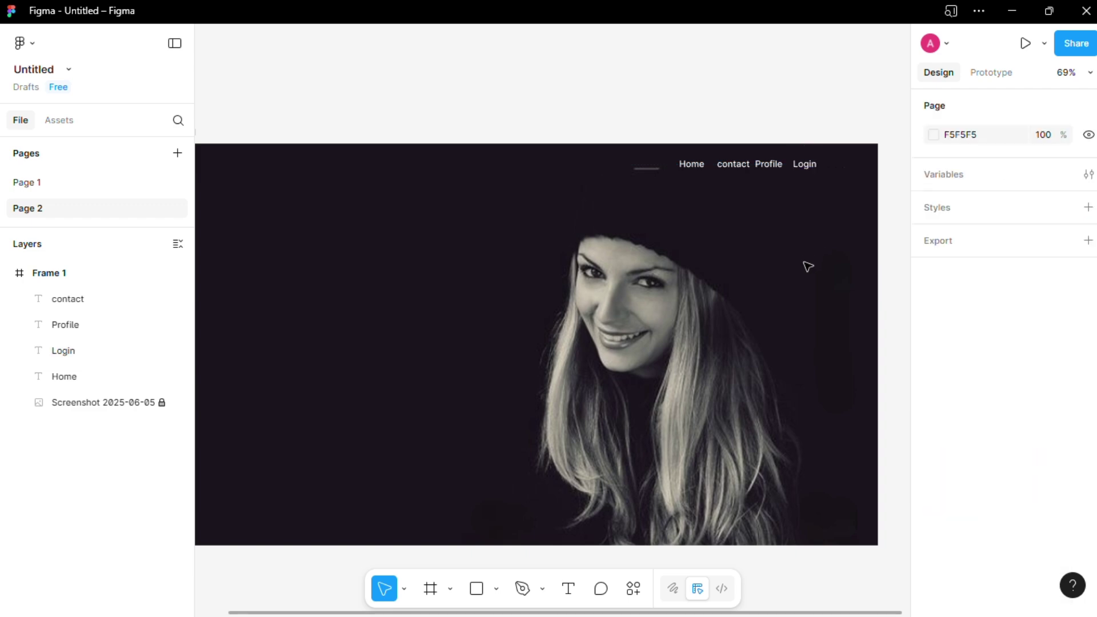
Open the Icons8 plugin for icons, illustrations and photos
left_click(21, 44)
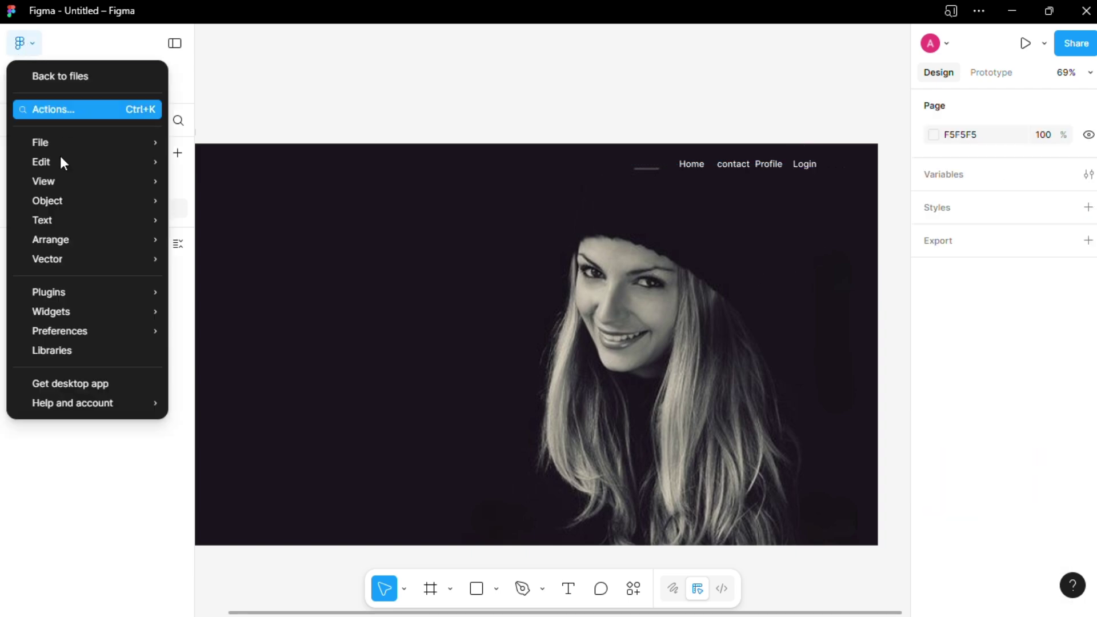
mouse_move(81, 293)
left_click(222, 315)
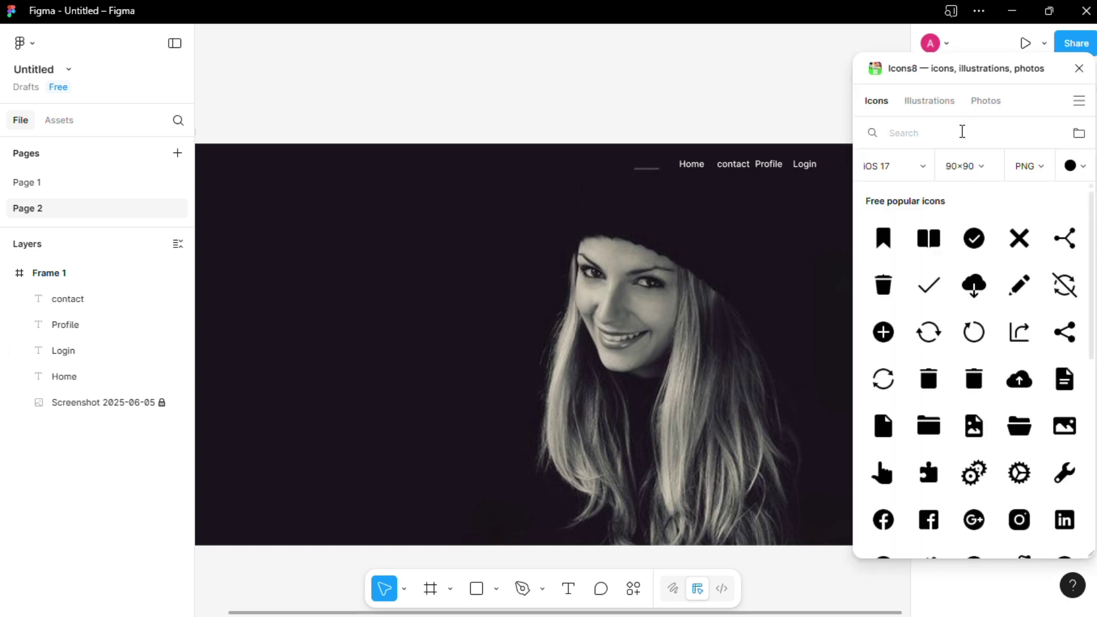
Search the Icons8 plugin for "search", set the icon colour to white and insert the plain magnifying-glass icon
left_click(962, 132)
type("search")
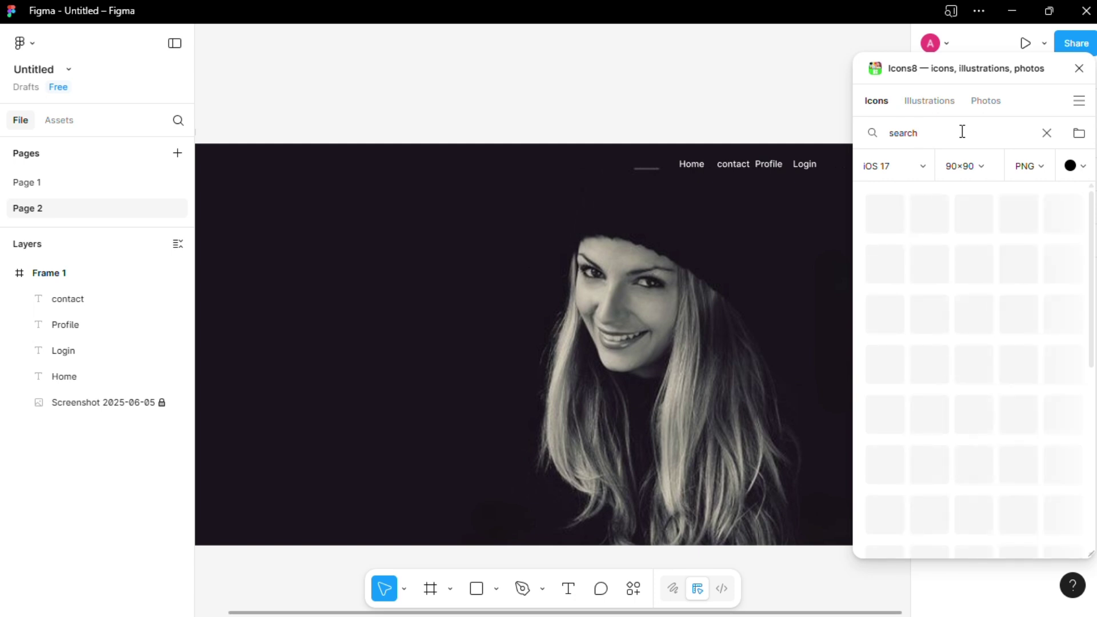
left_click(1076, 166)
left_click(1069, 222)
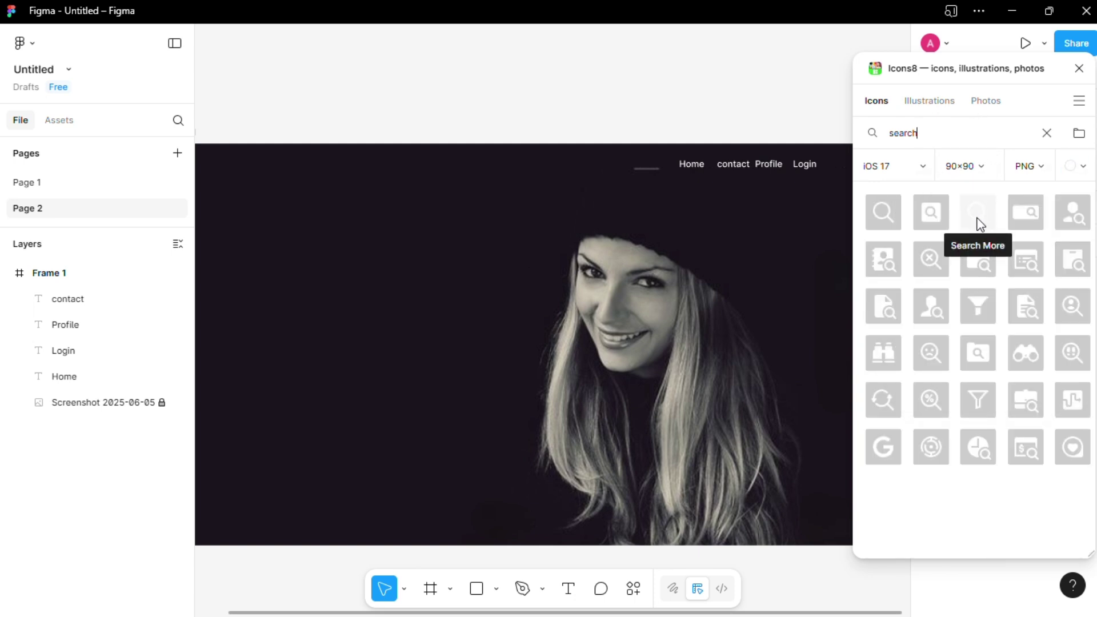
left_click(883, 212)
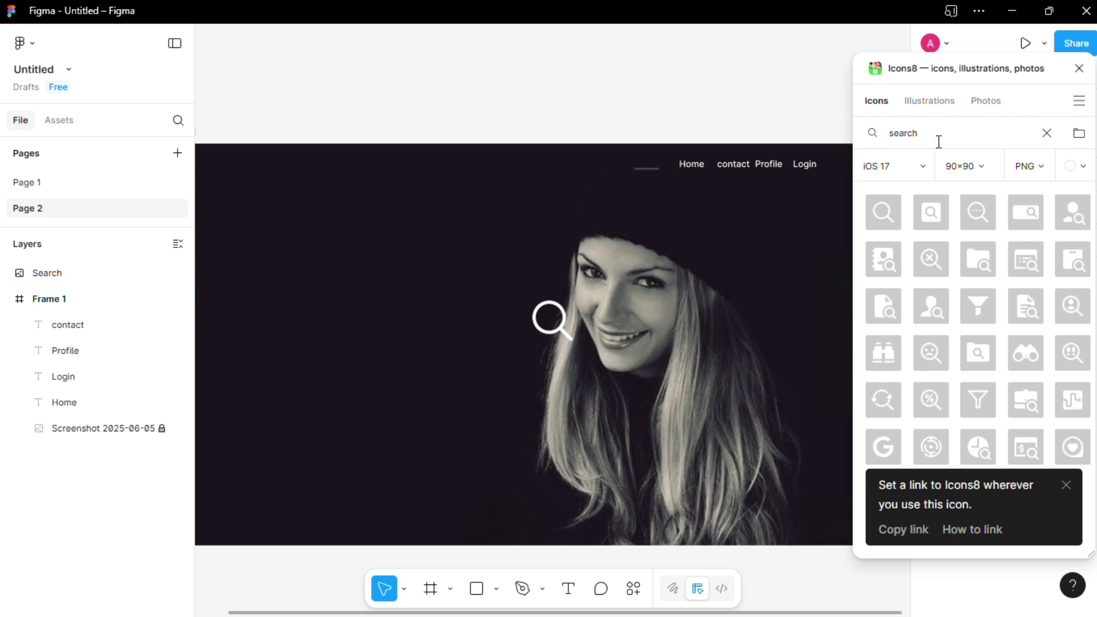
Close the icon plugin and place the search icon after the "Login" menu text, scaled down to about 32 × 33
left_click(1079, 68)
left_click_drag(548, 315, 841, 167)
left_click(855, 244)
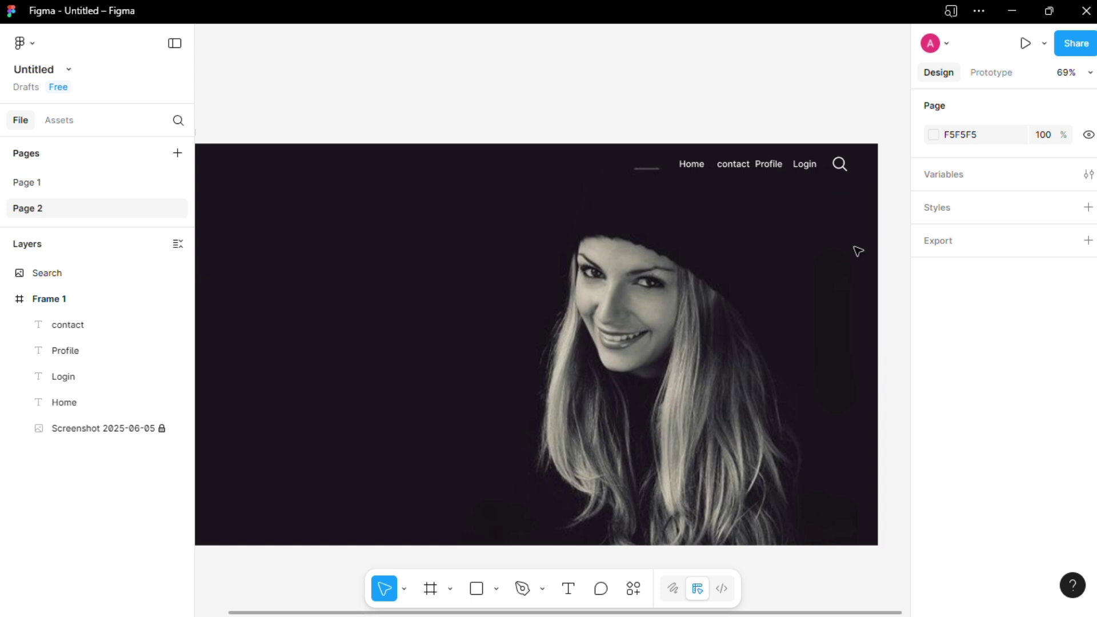
scroll(858, 252, "down", 3)
scroll(805, 248, "right", 1)
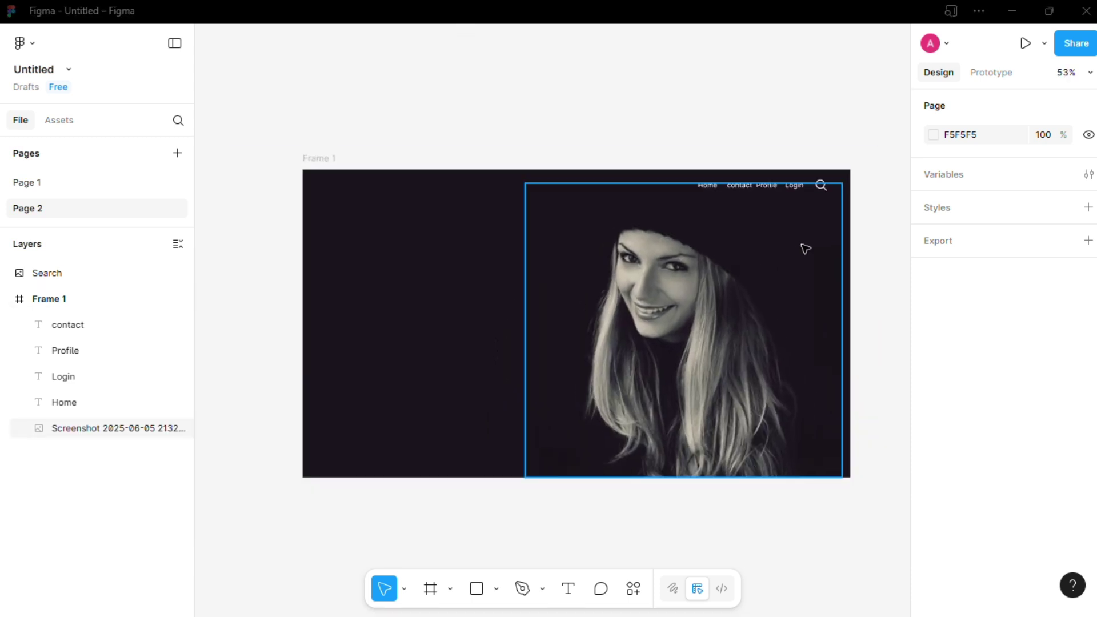
Lock the portrait image so that it is not selected together with the navigation texts
scroll(806, 248, "up", 3)
left_click_drag(646, 150, 808, 170)
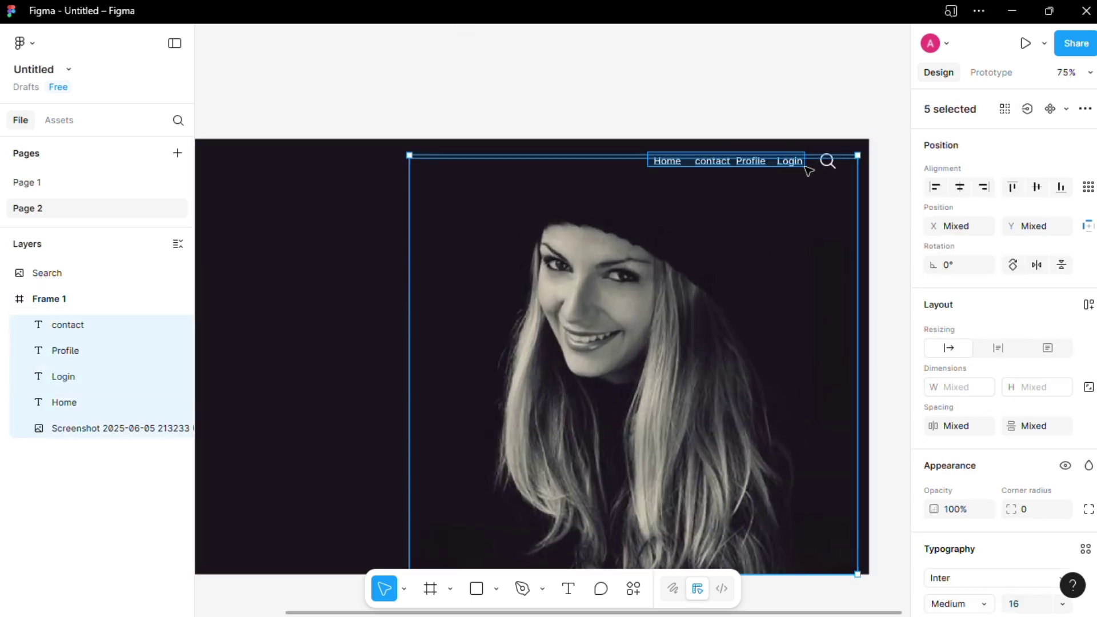
left_click(769, 225)
key("ctrl+shift+l")
Spread the four navigation texts further apart along the same row and shift them slightly towards the search icon
scroll(751, 242, "down", 3)
scroll(582, 145, "up", 3)
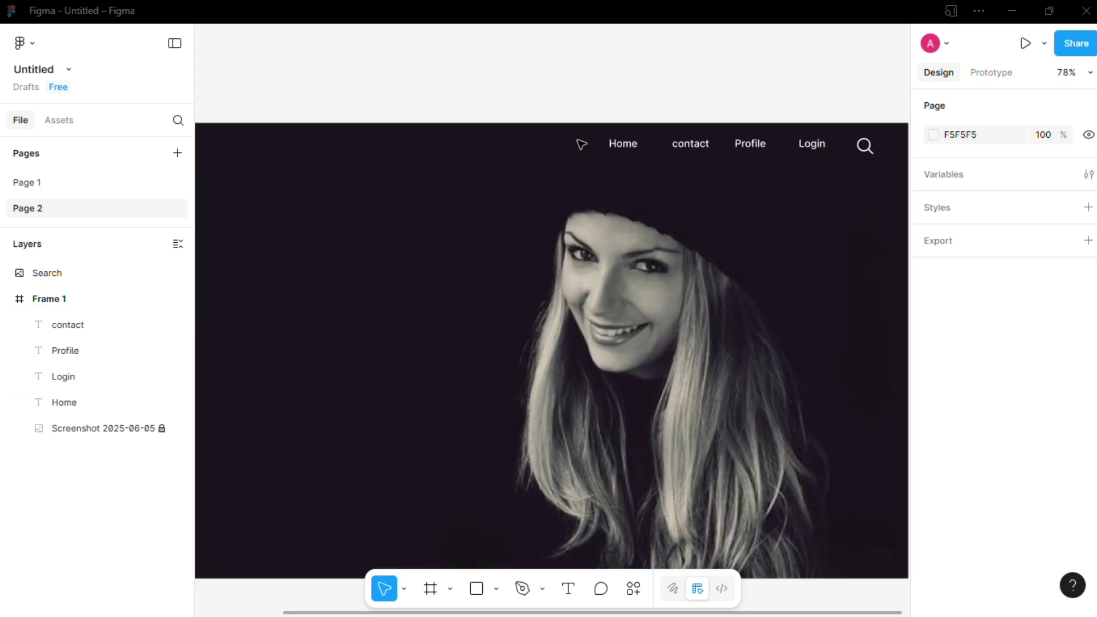
left_click_drag(582, 144, 806, 147)
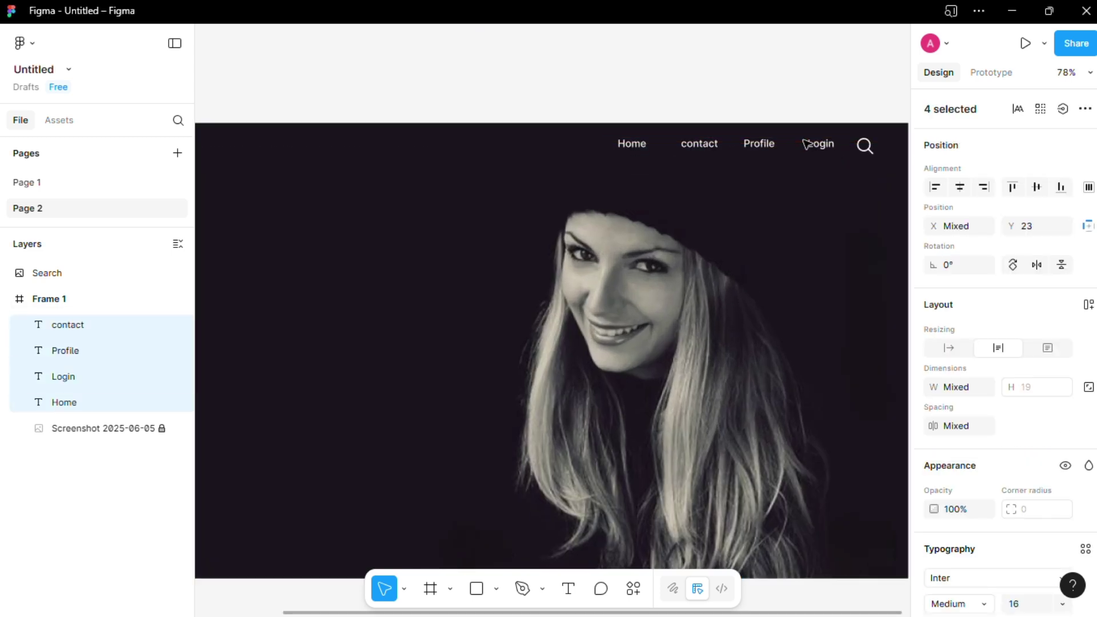
left_click(796, 248)
Shrink the search icon slightly and align it vertically with the navigation texts
scroll(849, 176, "up", 3)
left_click(817, 125)
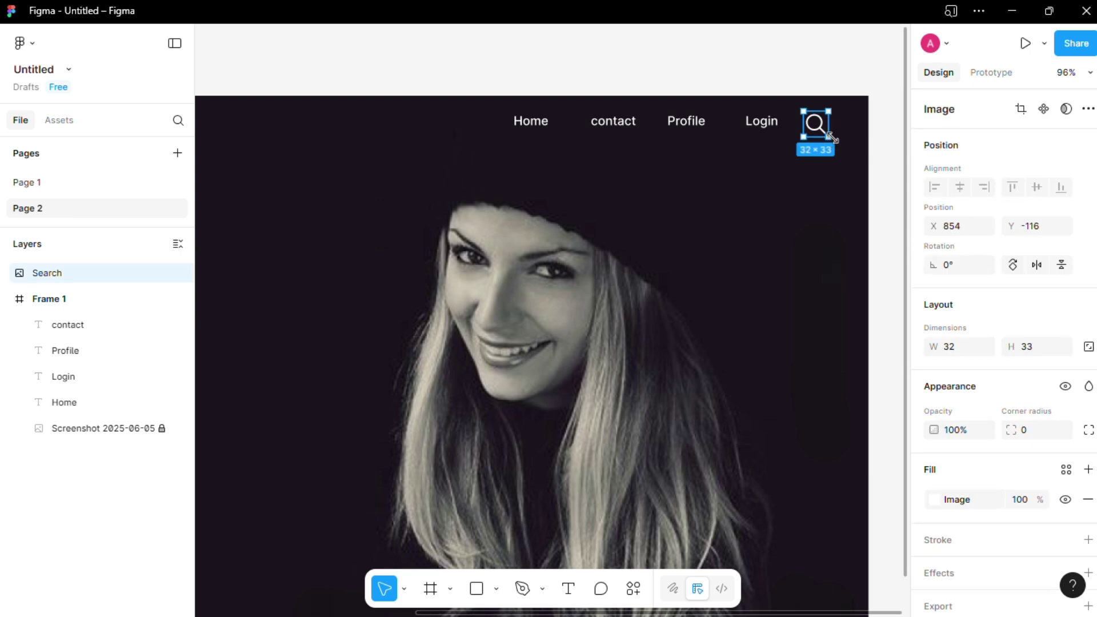
left_click_drag(831, 137, 816, 124)
left_click(722, 204)
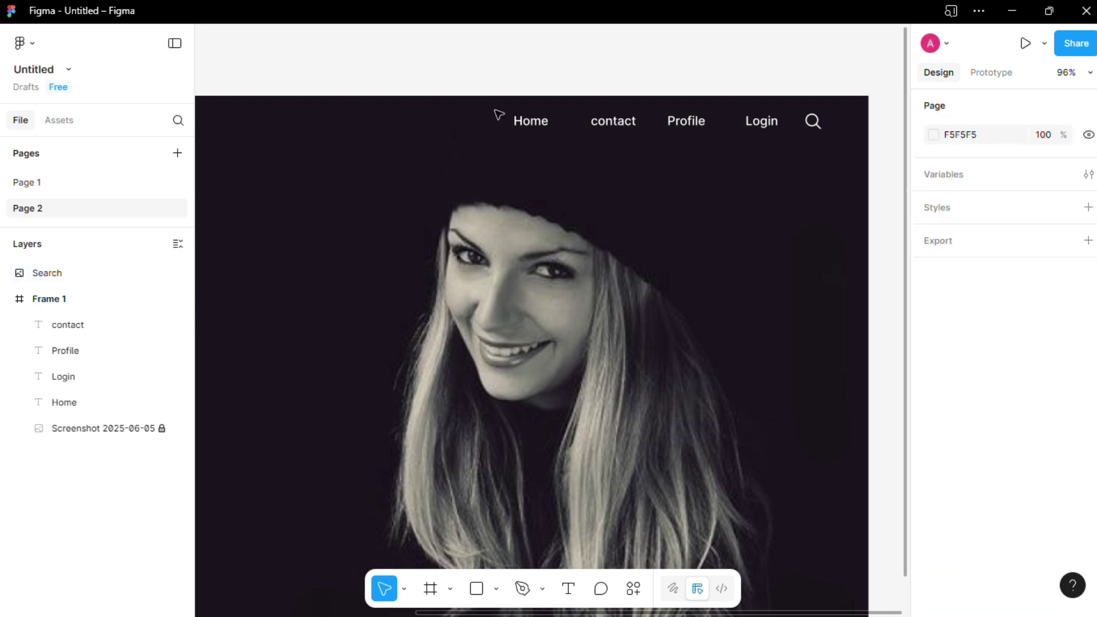
Tighten the spacing of the four navigation texts and move them closer to the search icon
left_click_drag(498, 115, 748, 125)
left_click(722, 239)
scroll(723, 239, "down", 1)
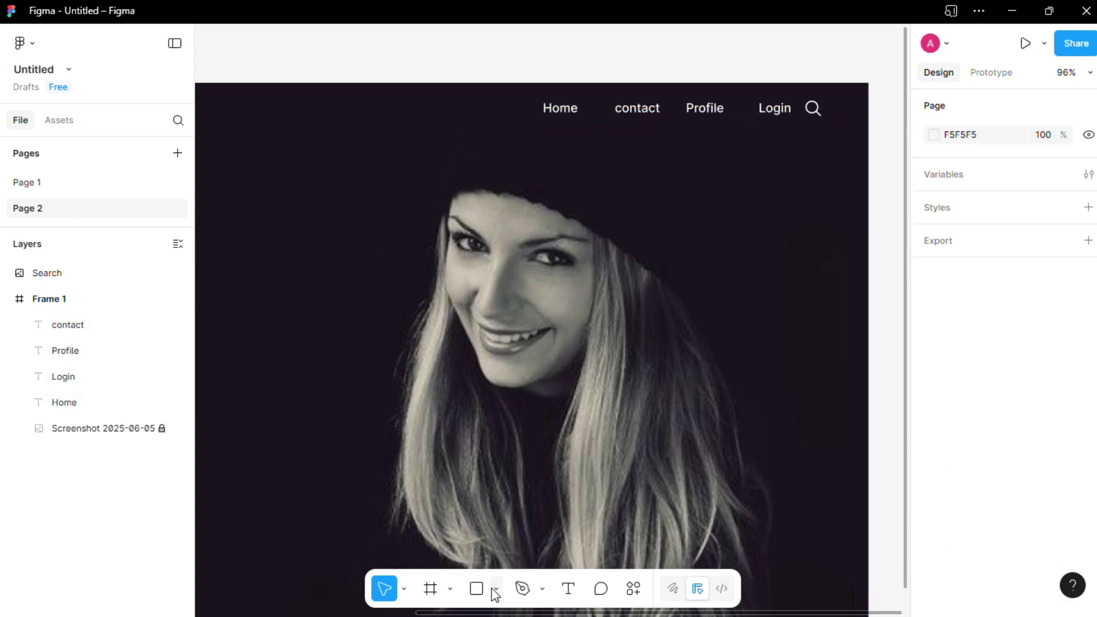
Draw a nearly horizontal line about 52 long directly beneath the "Home" text
left_click(496, 588)
left_click(503, 451)
scroll(585, 174, "up", 1)
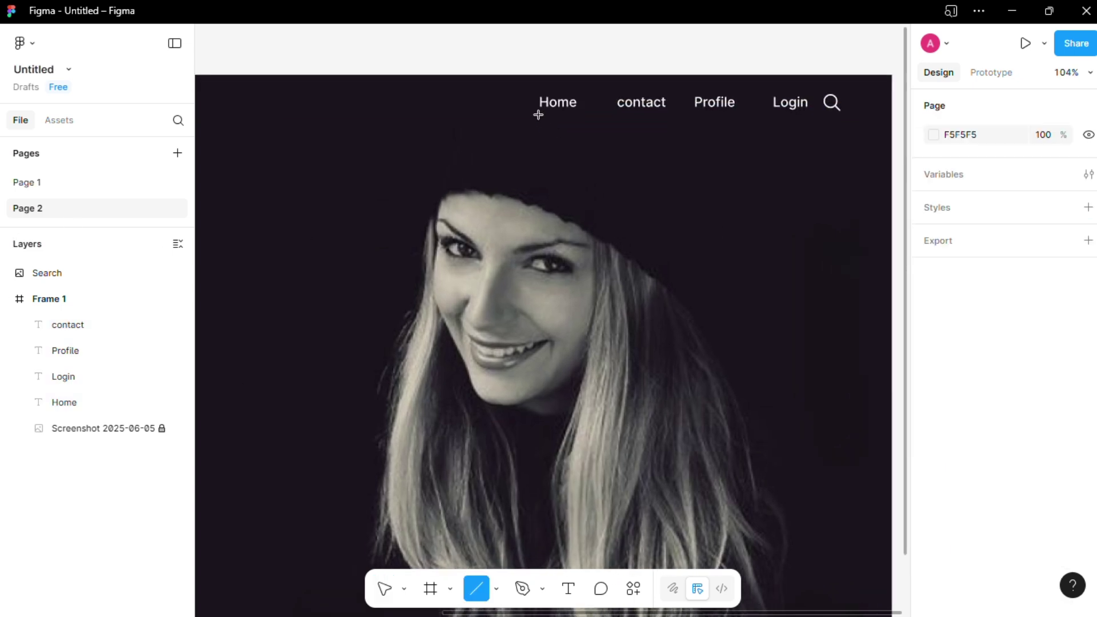
left_click_drag(539, 113, 583, 114)
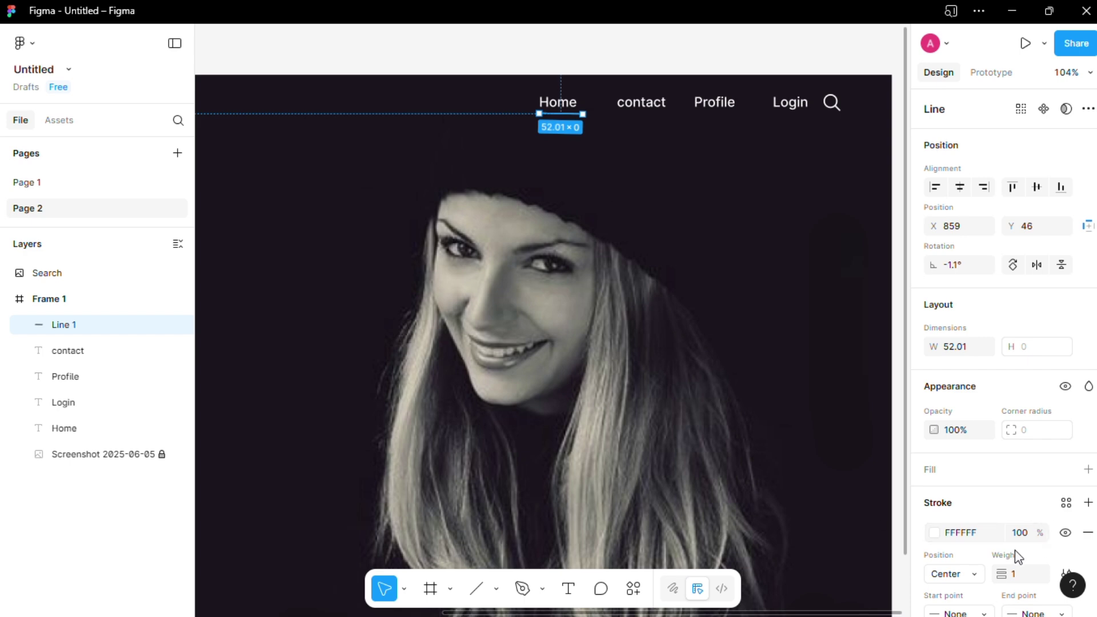
Give the line under "Home" a stroke weight of 3 with Round start and end points
left_click(1015, 573)
type("3")
scroll(992, 494, "down", 3)
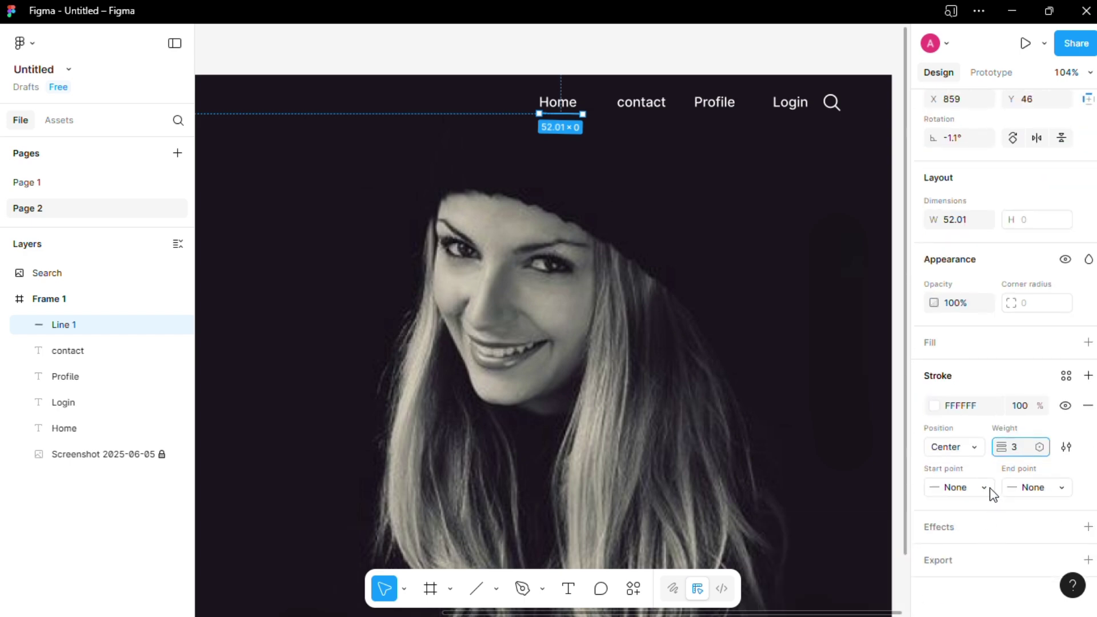
left_click(984, 487)
left_click(991, 572)
left_click(1047, 487)
left_click(1002, 574)
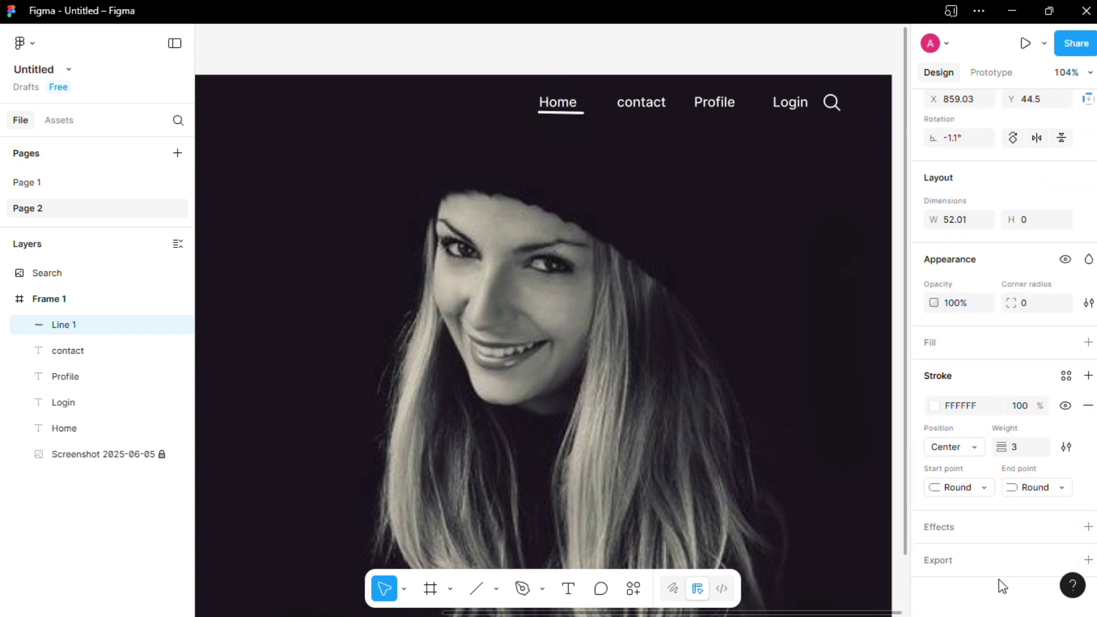
Change the underline's stroke colour to dark green 234B05
left_click(934, 404)
left_click(879, 331)
left_click(799, 465)
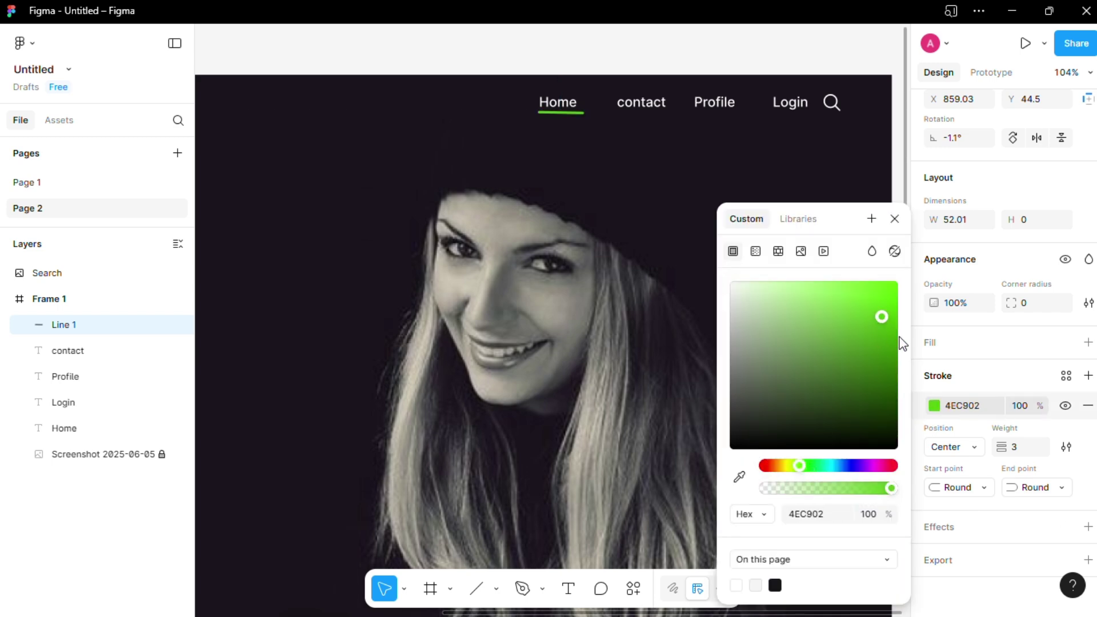
mouse_move(897, 346)
left_mouse_down()
mouse_move(900, 400)
mouse_move(859, 410)
mouse_move(860, 420)
mouse_move(884, 399)
mouse_move(894, 314)
mouse_move(847, 420)
mouse_move(872, 407)
left_mouse_up()
left_click(848, 466)
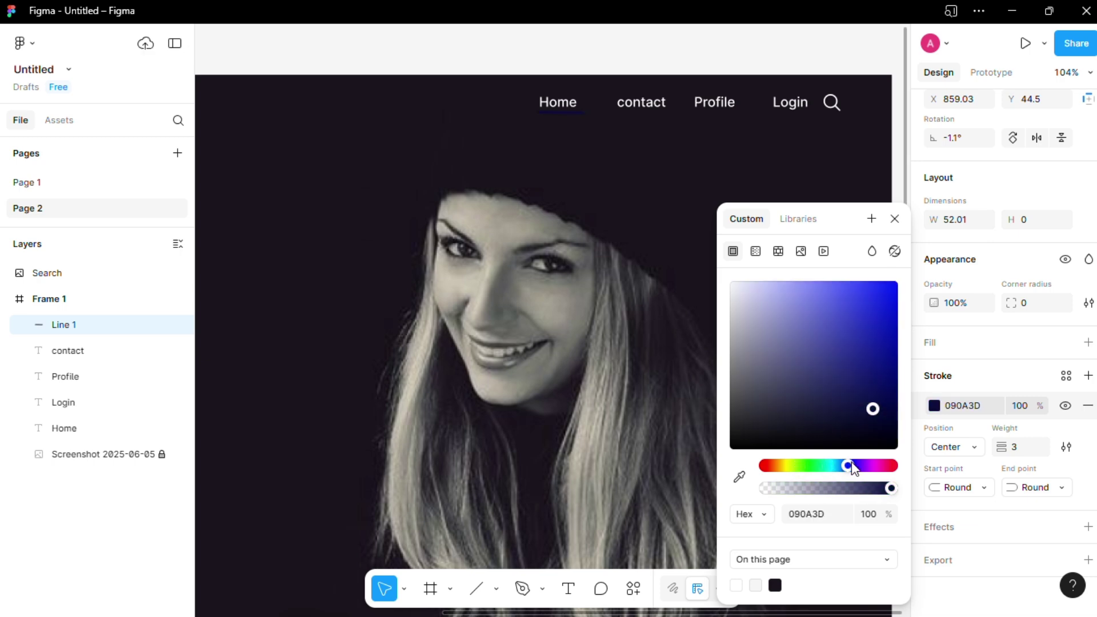
left_click_drag(853, 468, 835, 466)
left_click_drag(871, 408, 887, 383)
left_click_drag(810, 465, 797, 465)
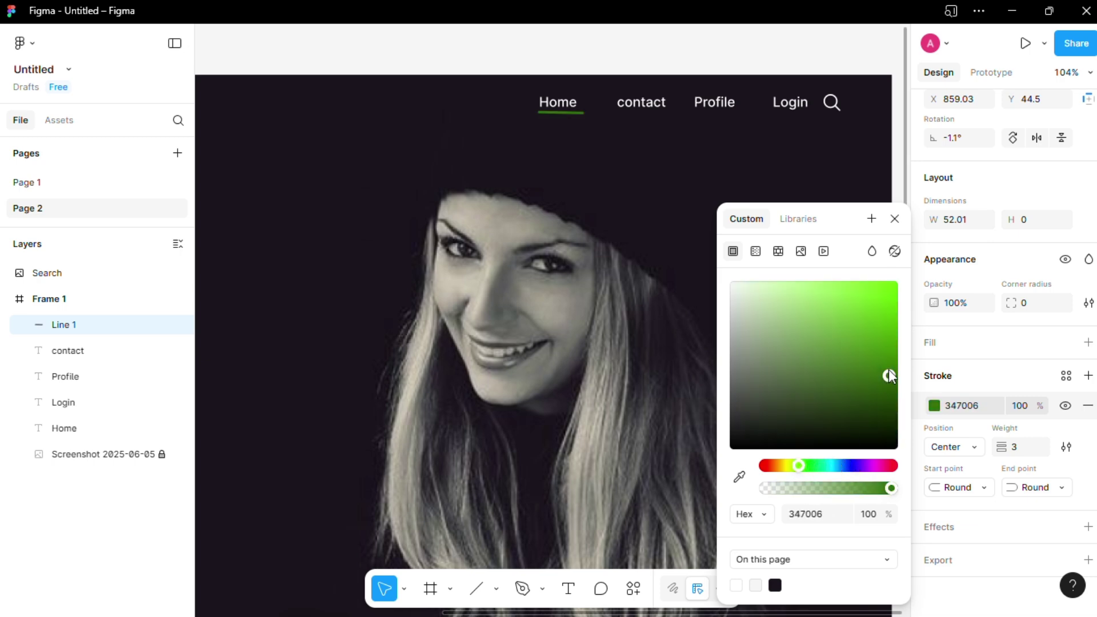
mouse_move(888, 369)
left_mouse_down()
mouse_move(901, 380)
mouse_move(885, 409)
mouse_move(885, 400)
left_mouse_up()
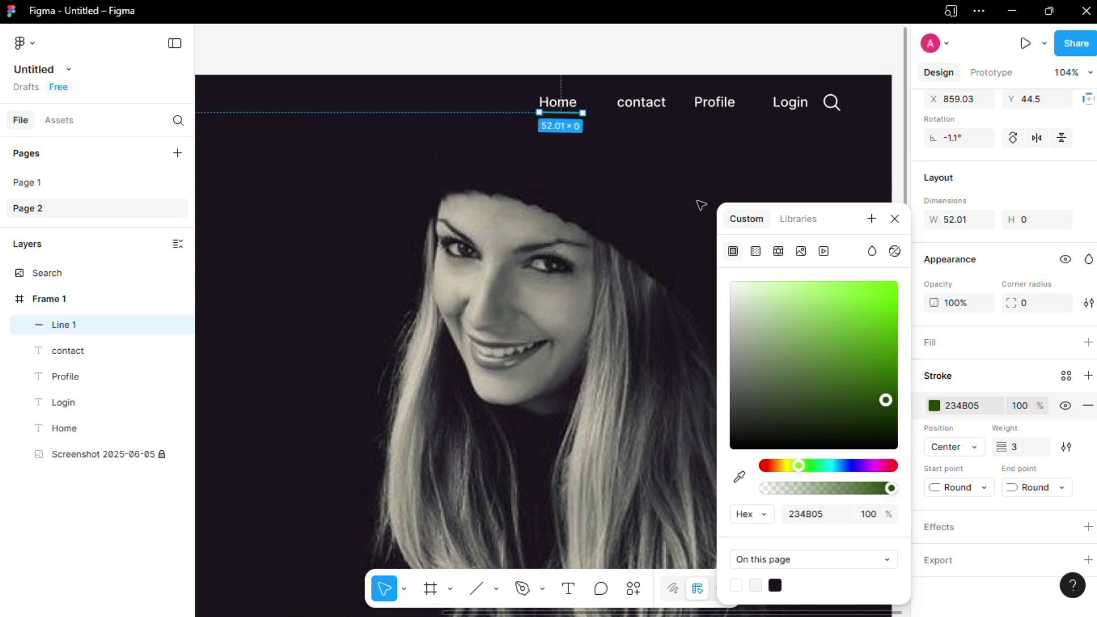
Set the width of the line under "Home" to 40
left_click(959, 222)
key("BackSpace")
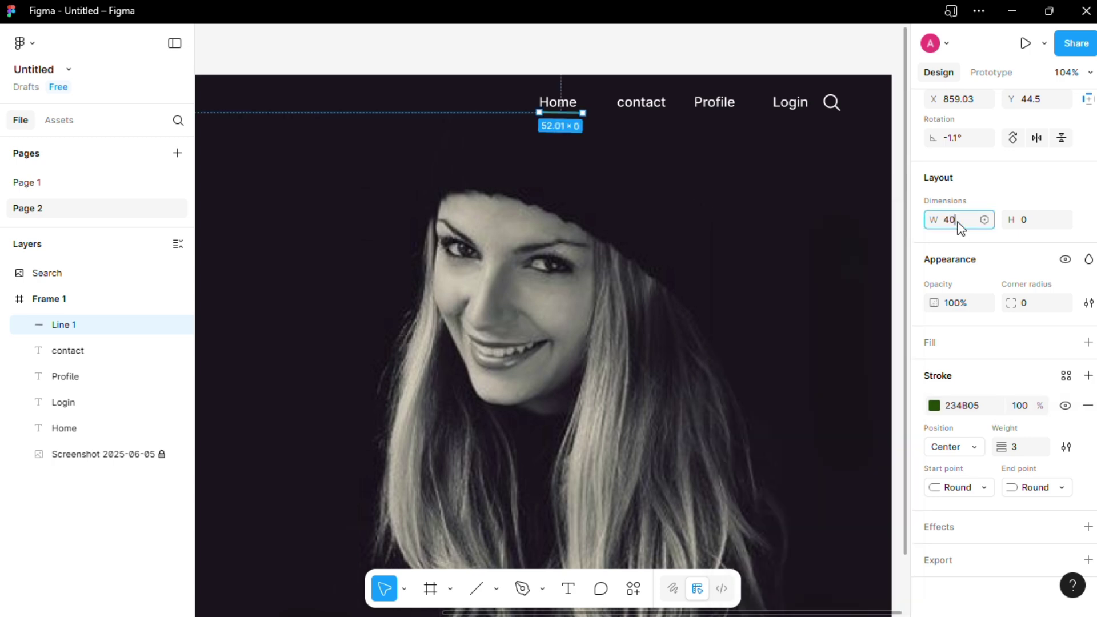
left_click(772, 239)
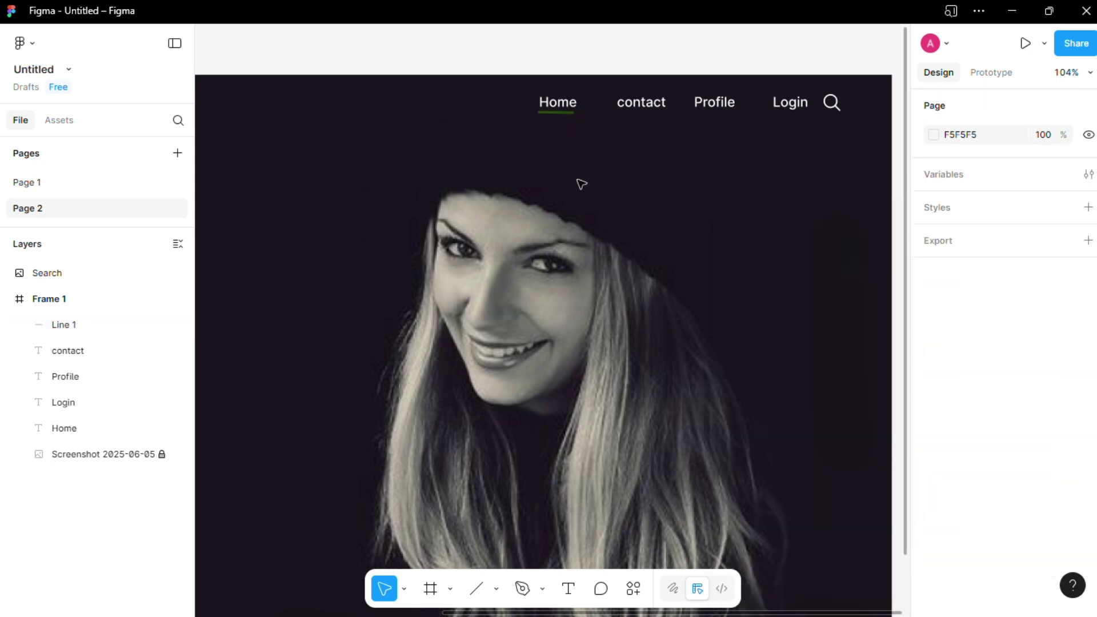
Move the green underline slightly lower beneath the "Home" text, at about X 859, Y 46
scroll(581, 184, "up", 3)
mouse_move(563, 86)
left_mouse_down()
mouse_move(563, 97)
mouse_move(577, 84)
mouse_move(561, 93)
left_mouse_up()
left_click(581, 137)
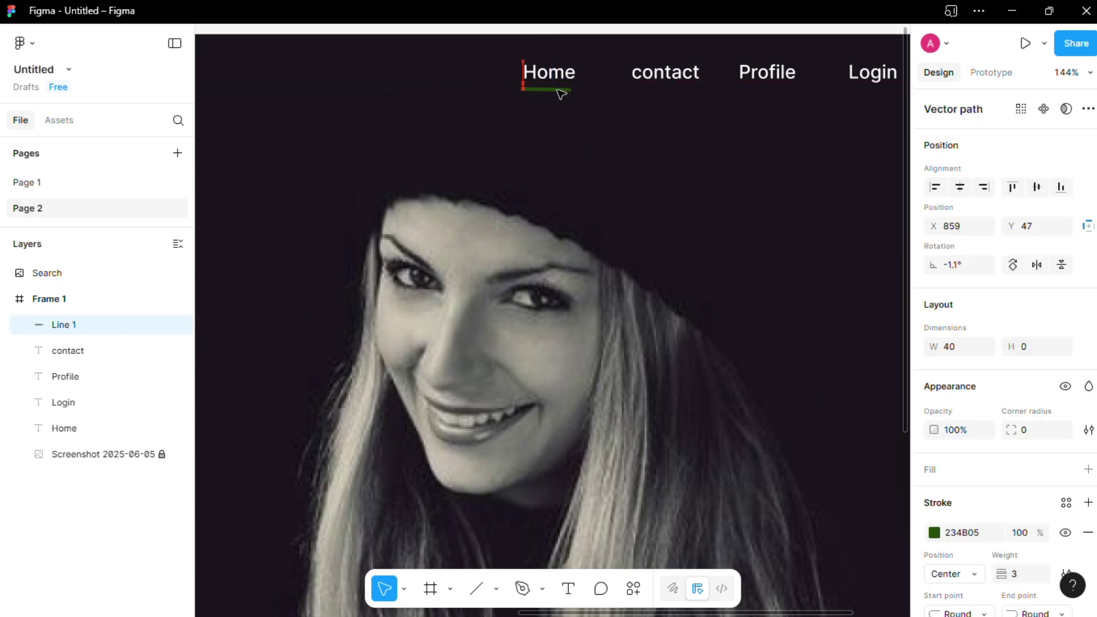
left_click(632, 181)
scroll(642, 186, "down", 2)
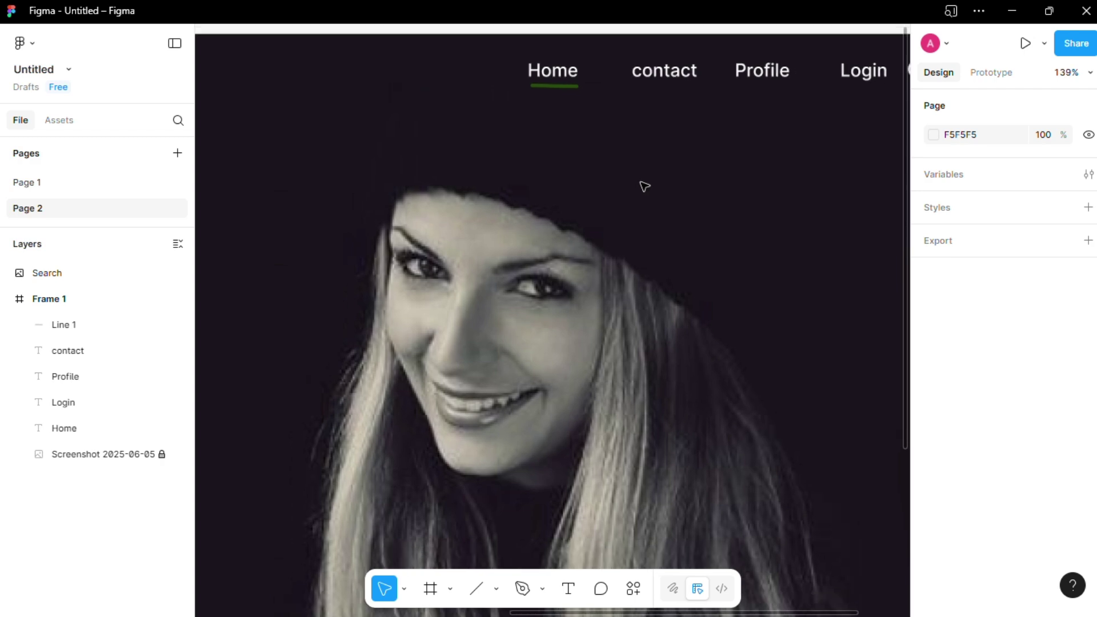
Stretch the green underline to about 52 wide and level it to a rotation of 0°
left_click(571, 97)
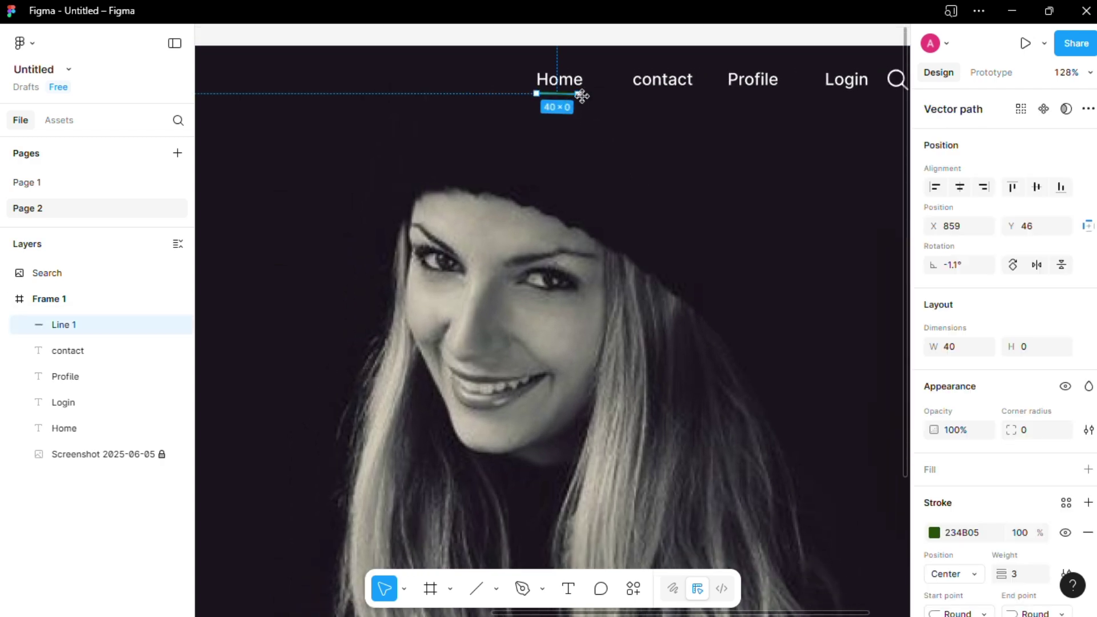
left_click_drag(581, 96, 590, 90)
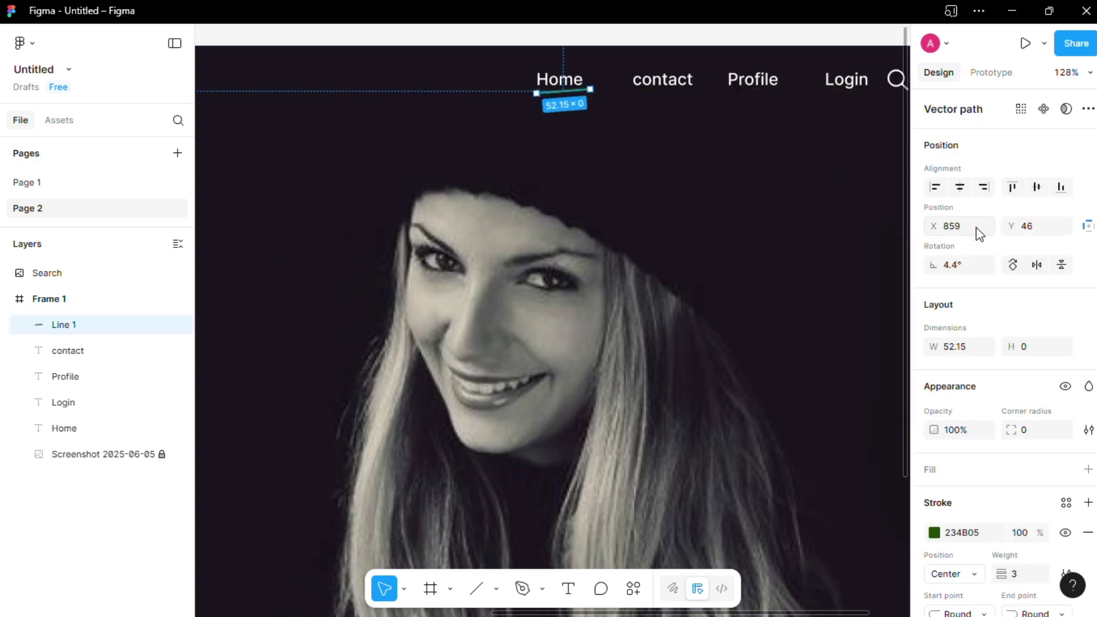
left_click(749, 321)
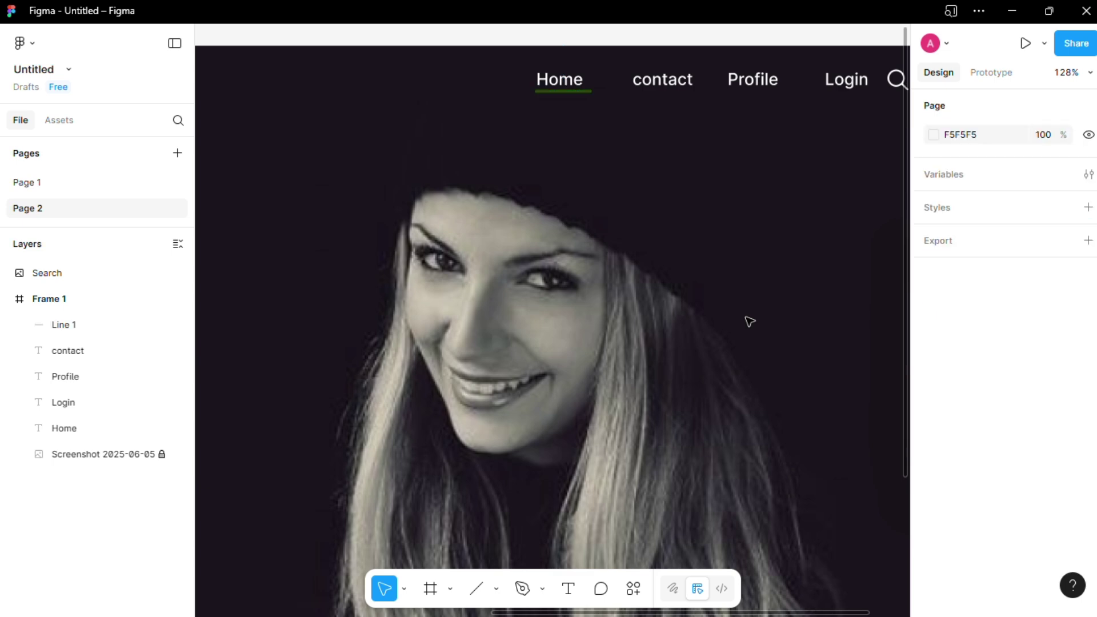
Shorten the green underline to match the width of the "Home" text
scroll(749, 321, "down", 5)
left_click(667, 204)
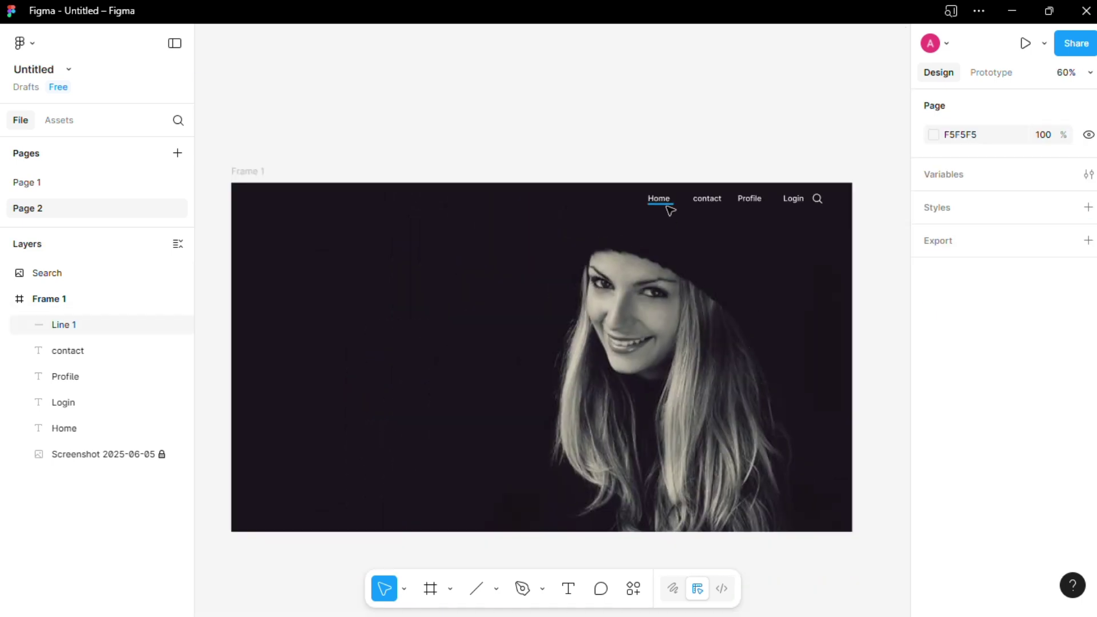
left_click(977, 227)
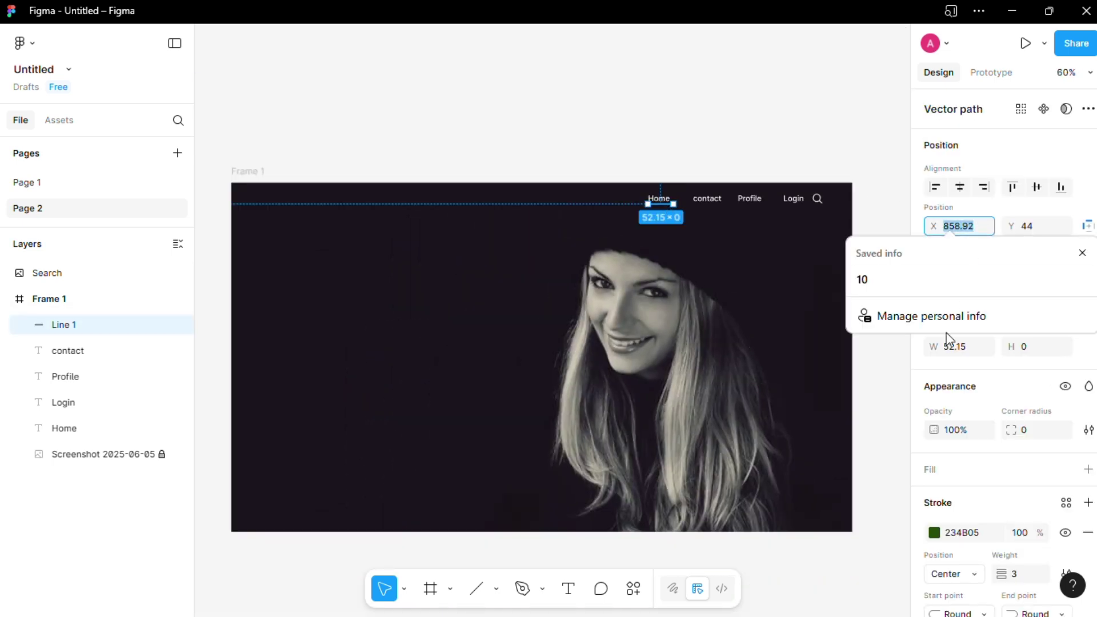
left_click(867, 194)
left_click(669, 205)
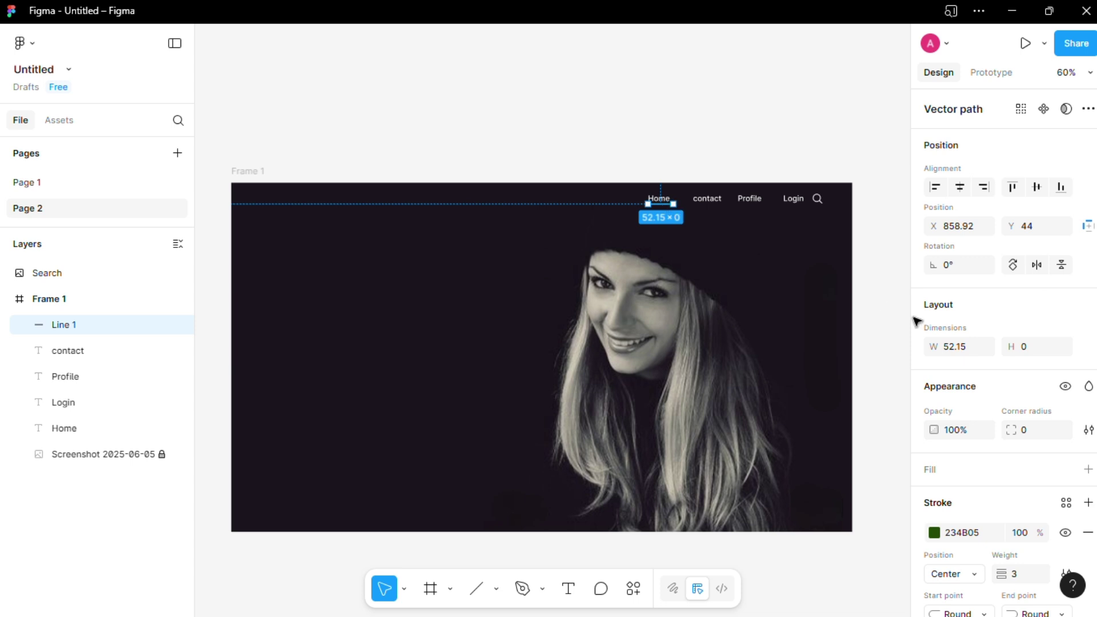
left_click(977, 349)
left_click(795, 333)
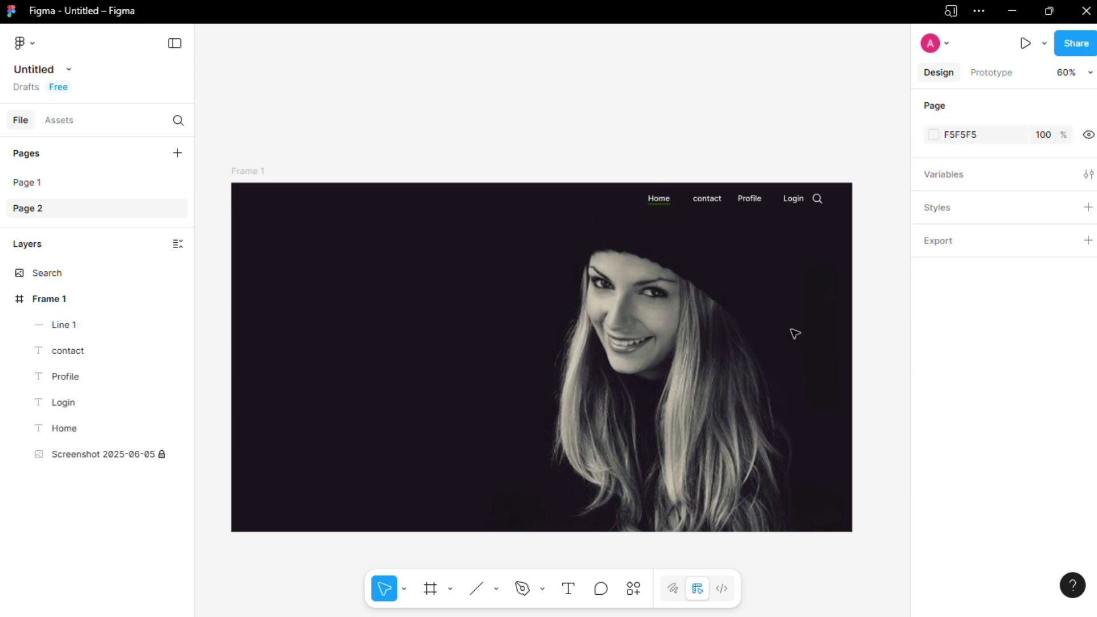
Add the text "Hi!, I'm" in the empty area beside the portrait, at about X 124, Y 309
scroll(803, 358, "down", 1)
scroll(629, 200, "up", 1)
scroll(465, 86, "down", 2)
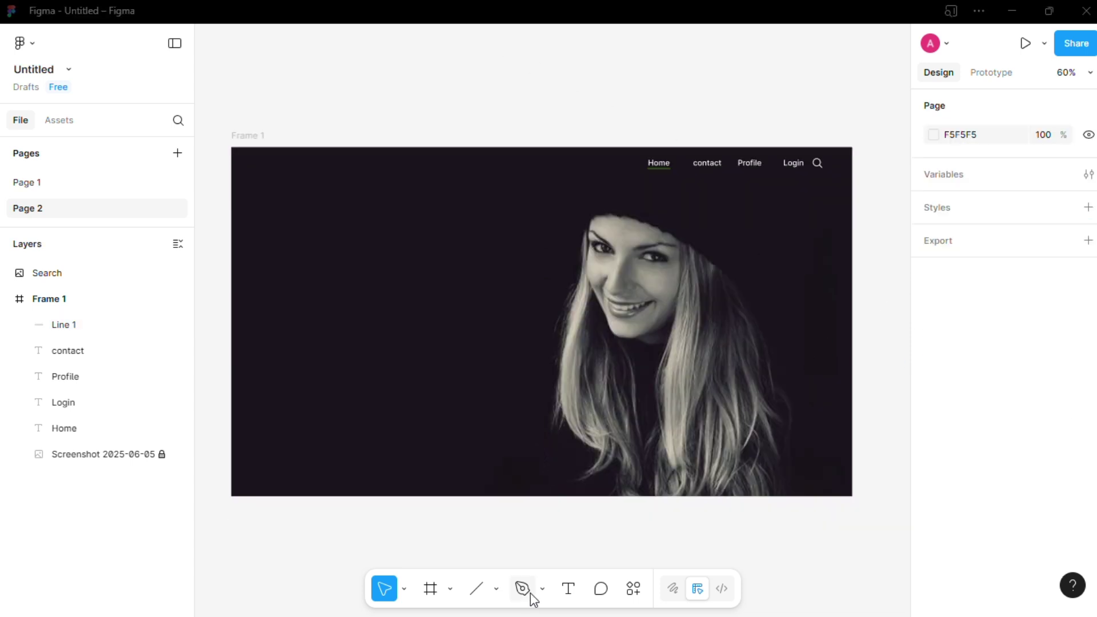
left_click(560, 591)
left_click(299, 295)
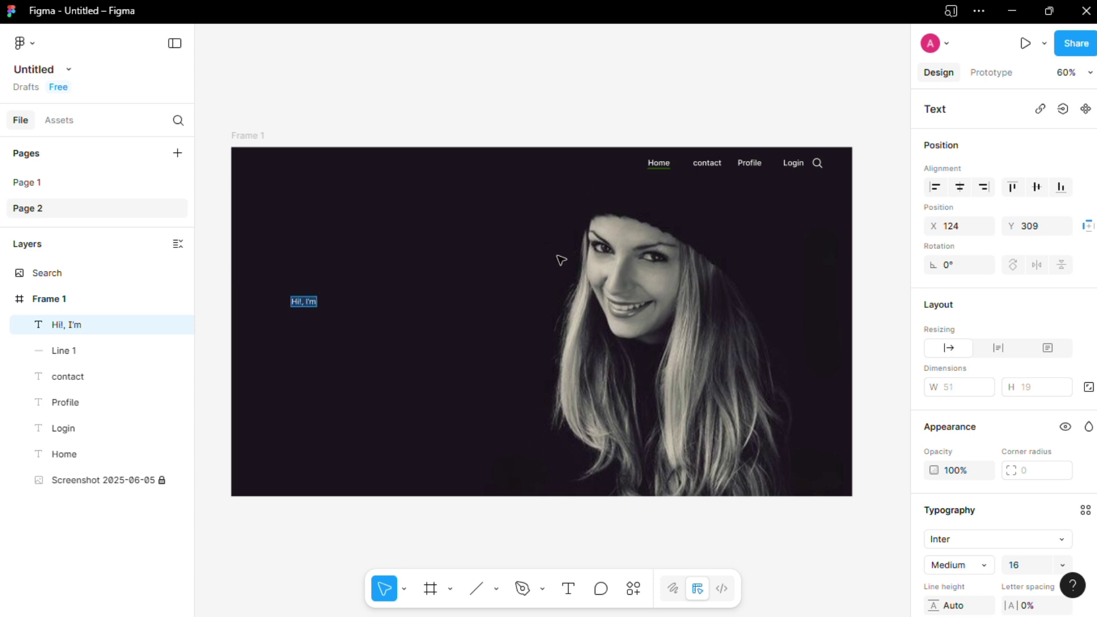
Set the "Hi!, I'm" text to font size 36 and weight Extra Light
left_click(1062, 569)
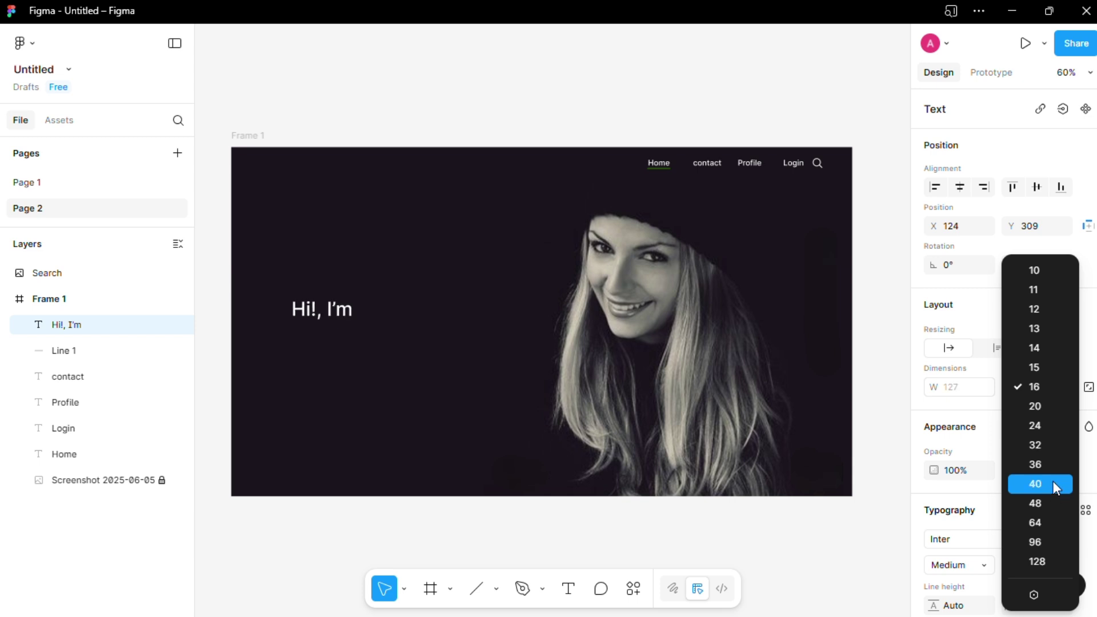
left_click(994, 529)
left_click(965, 564)
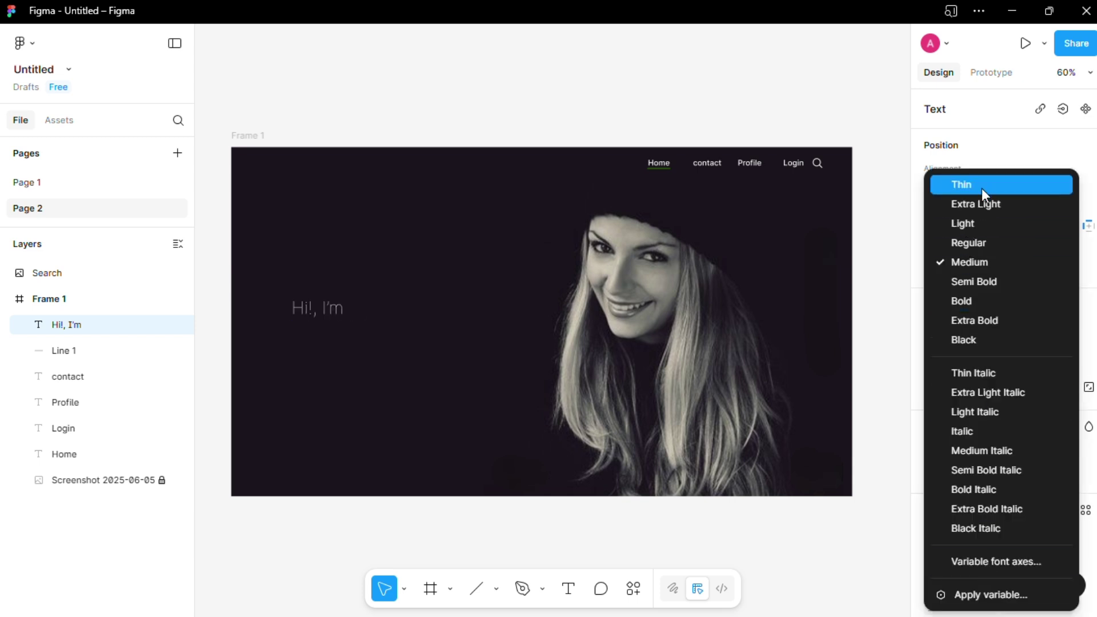
left_click(985, 207)
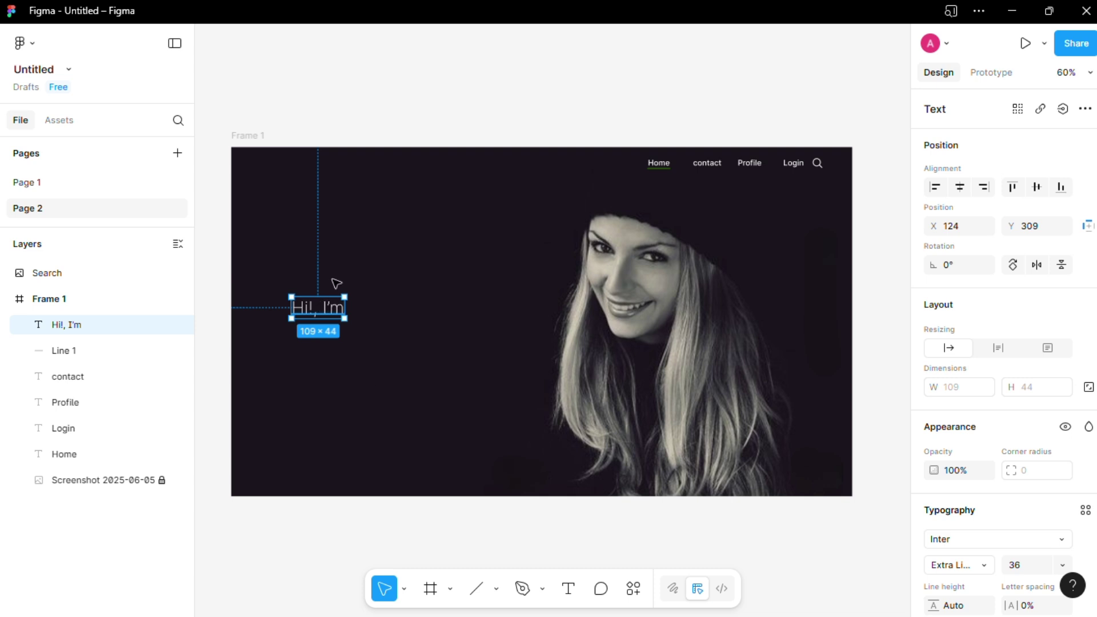
Move the "Hi!, I'm" text up to about X 131, Y 187
left_click_drag(336, 283, 339, 225)
left_click(547, 566)
left_click(328, 247)
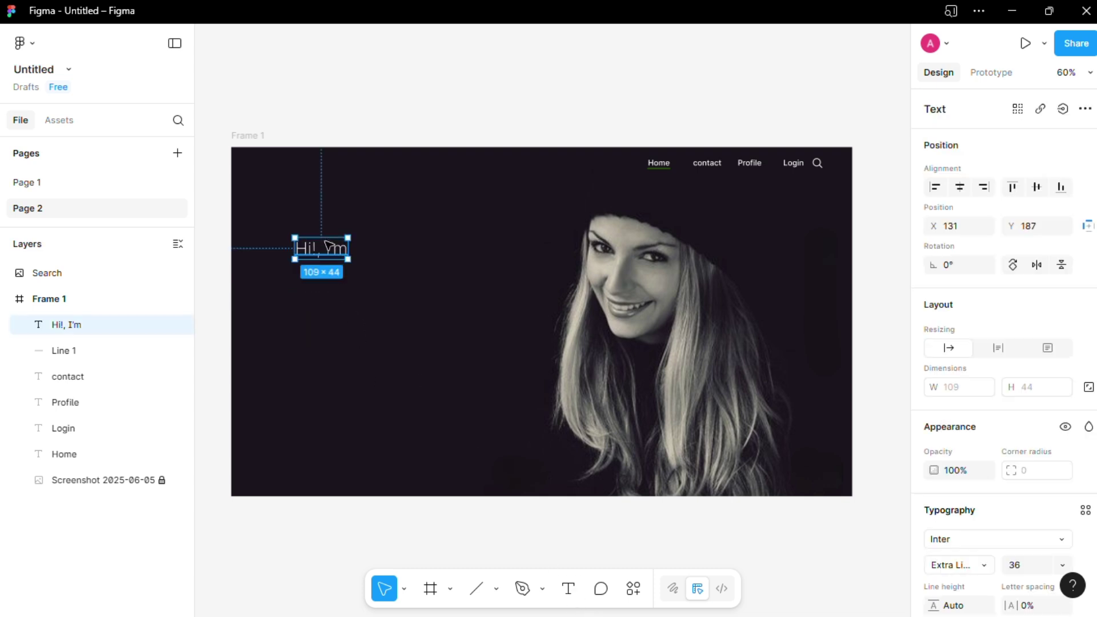
Duplicate "Hi!, I'm" directly below it at about X 131, Y 265 and replace the copy's text with "DESIGNER"
key("ctrl+d")
left_click_drag(328, 247, 328, 285)
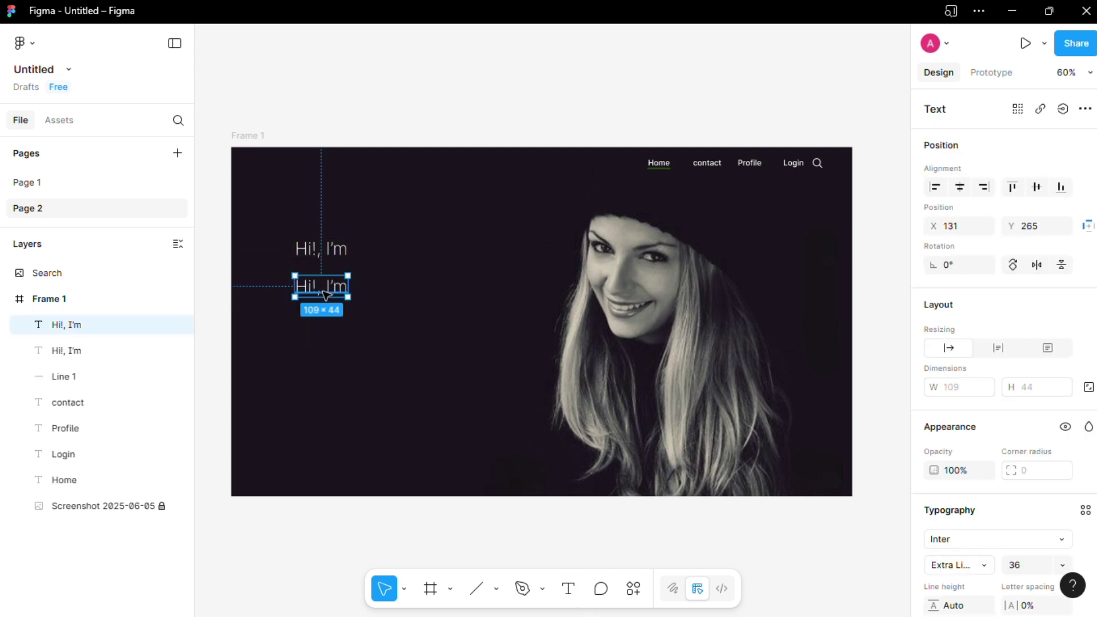
key("Return")
key("BackSpace")
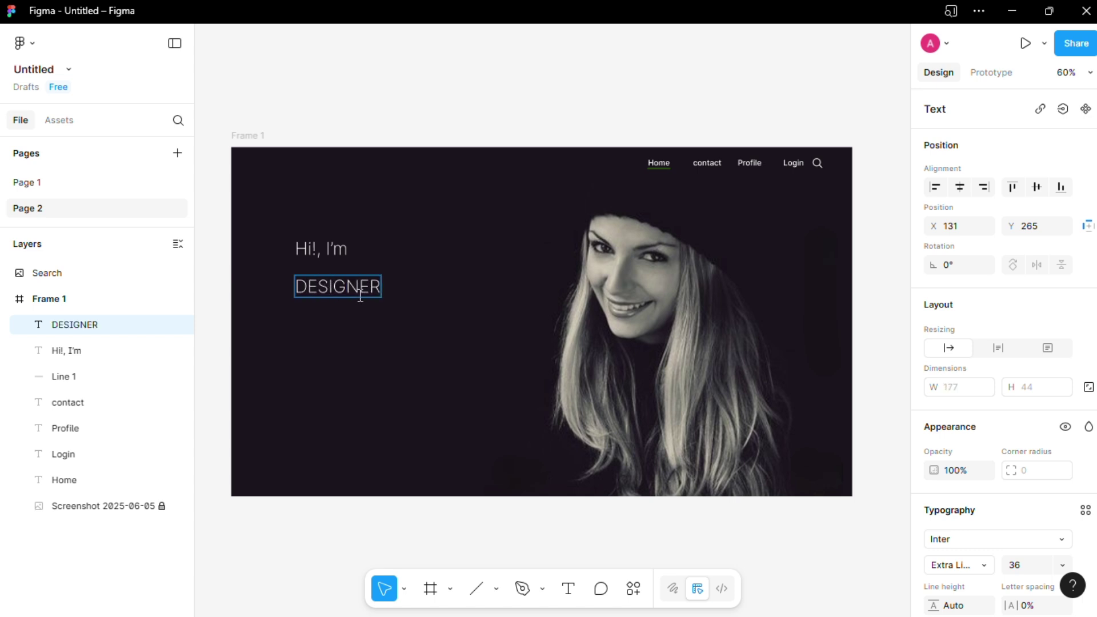
Set the "DESIGNER" text to weight Bold and font size 64
double_click(360, 295)
scroll(1057, 514, "down", 3)
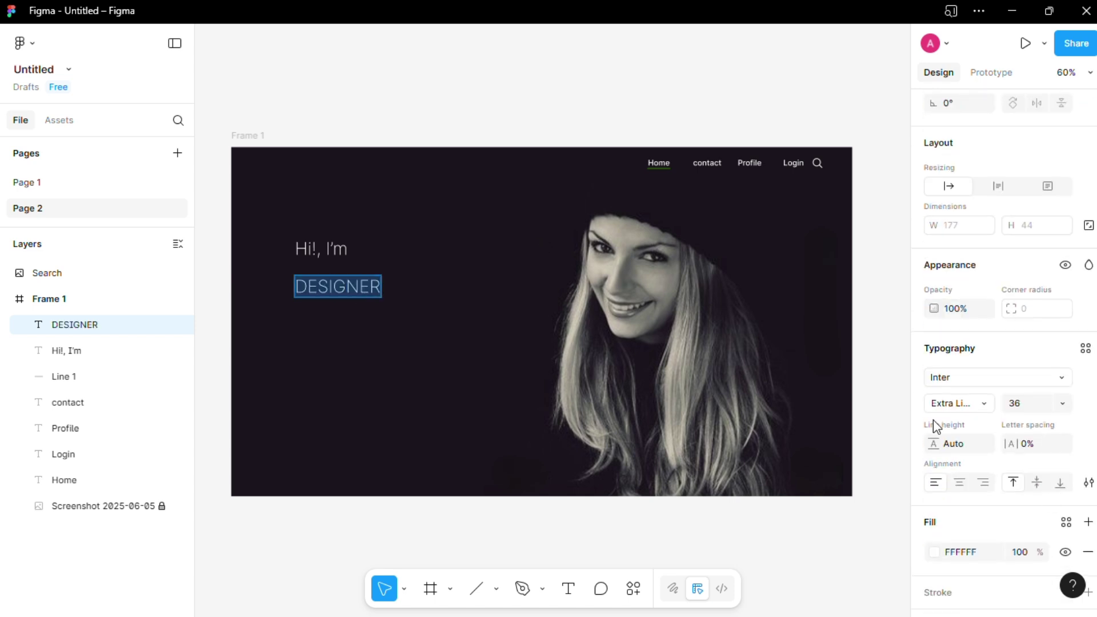
left_click(977, 402)
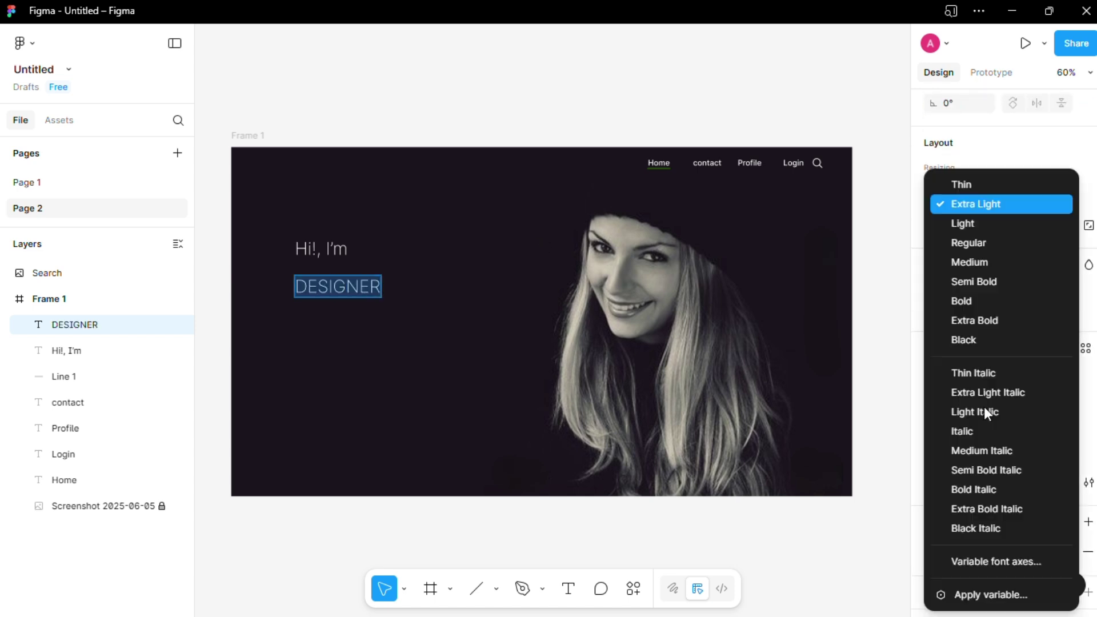
left_click(991, 303)
left_click(1062, 406)
left_click(1056, 463)
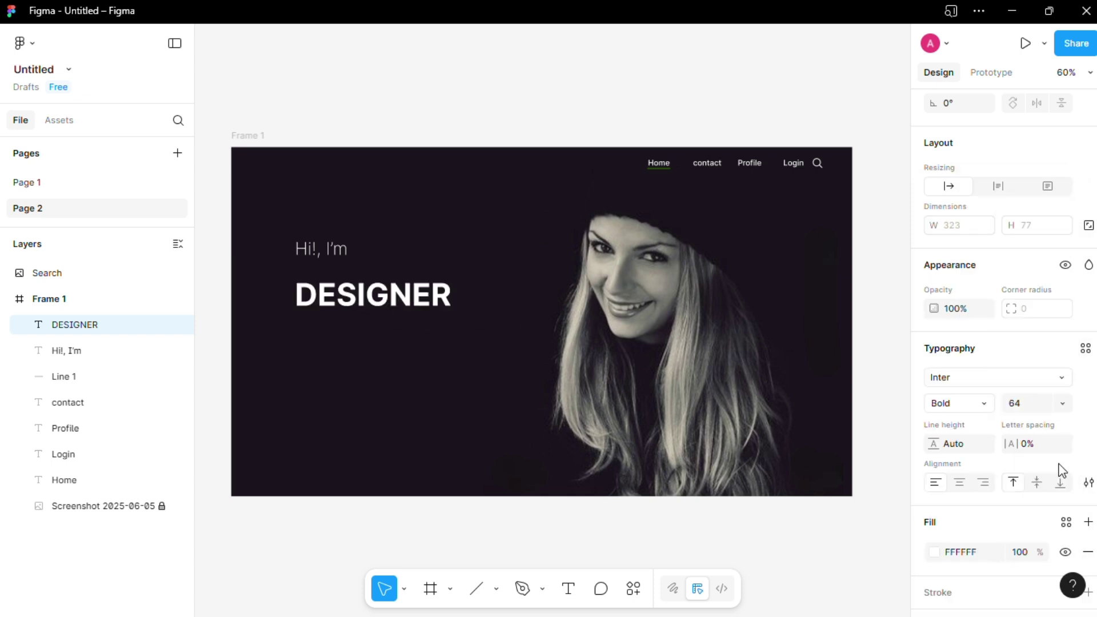
left_click_drag(410, 289, 410, 288)
Set "Hi!, I'm" to font size 48 and move it down to about Y 207, just above "DESIGNER"
left_click(342, 249)
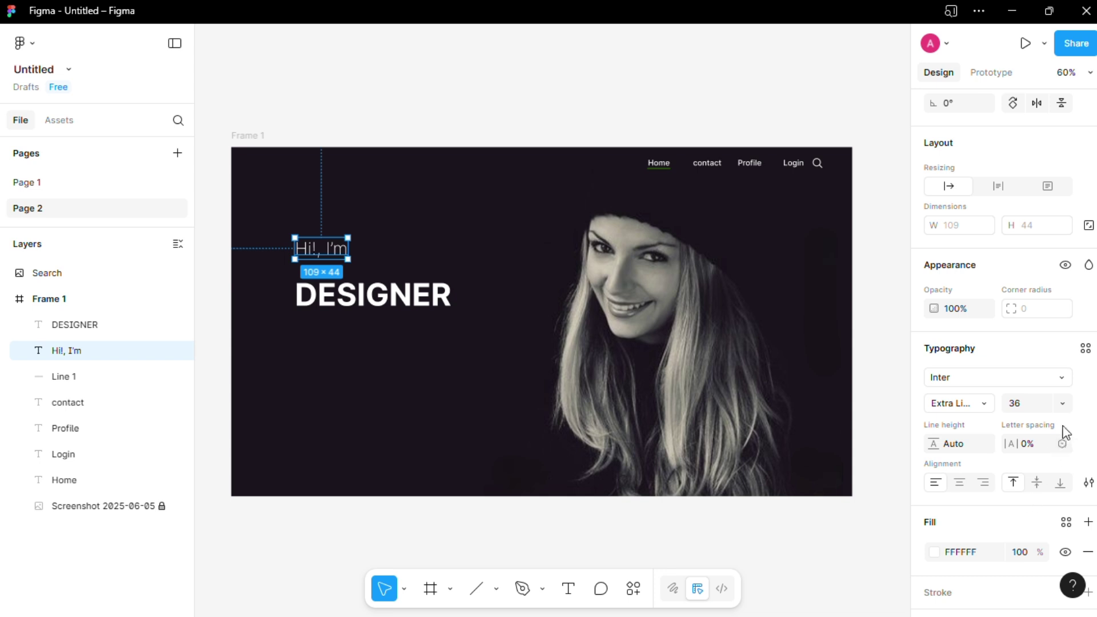
left_click(1062, 403)
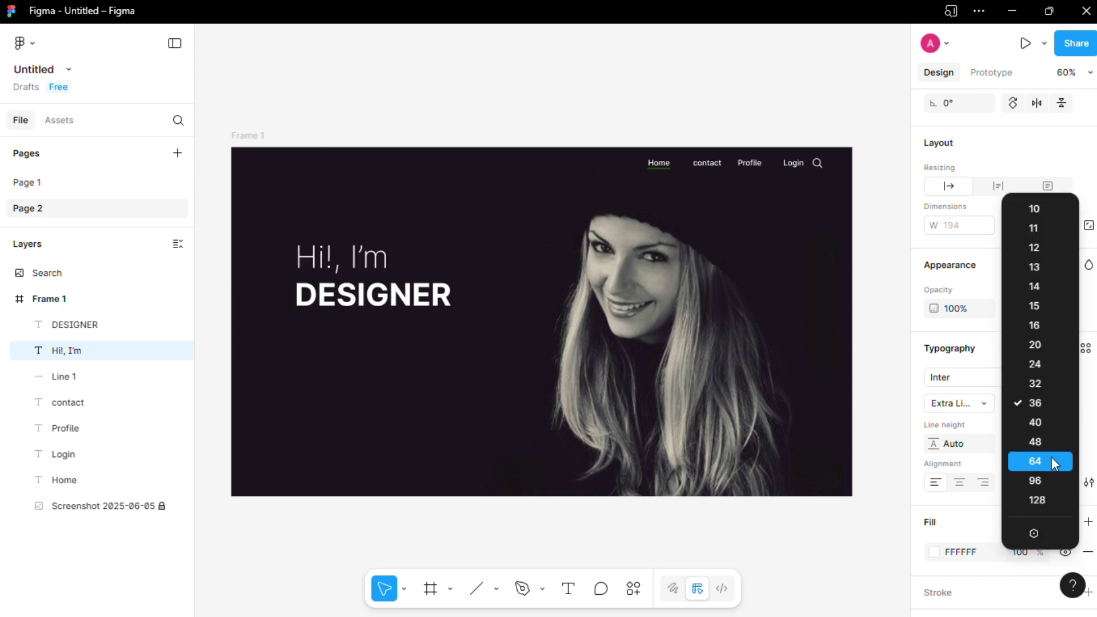
left_click(1035, 442)
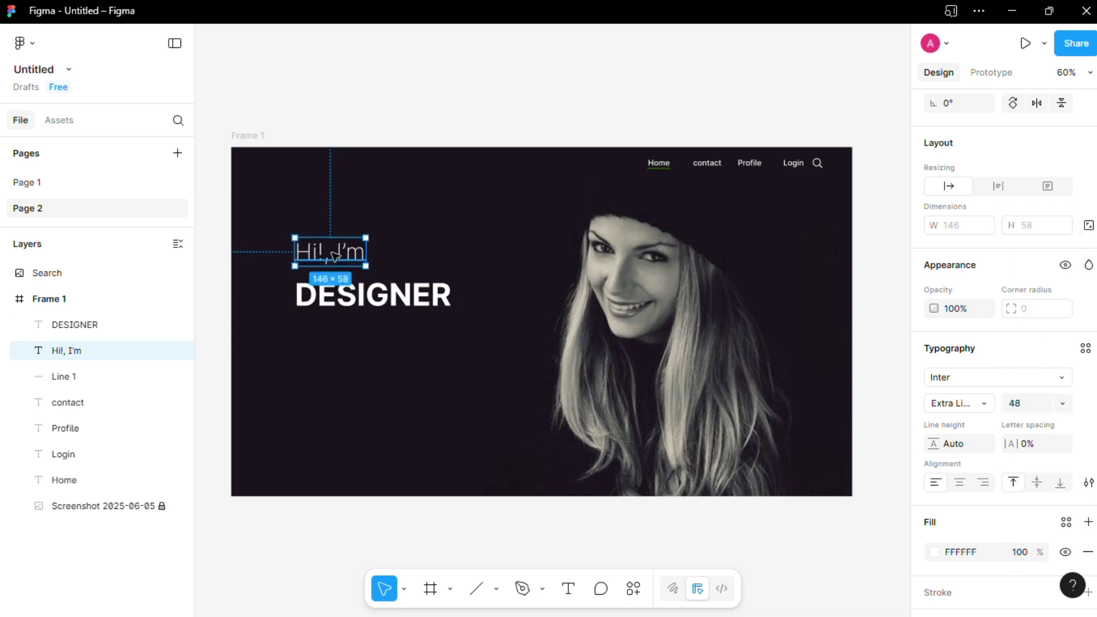
left_click(361, 348)
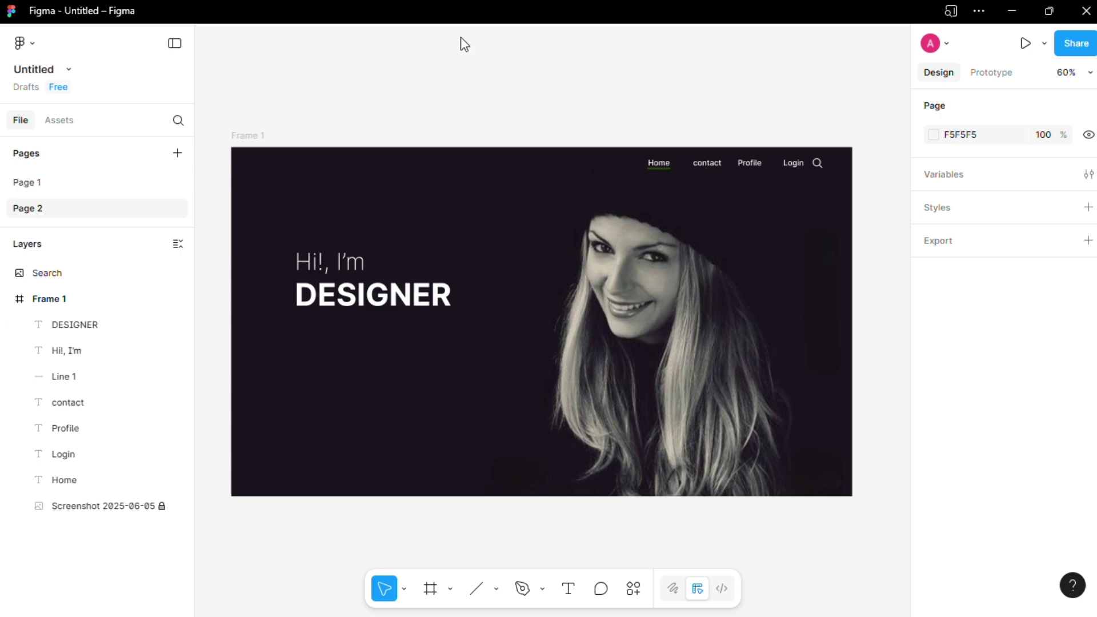
Scale the "DESIGNER" text up slightly and proportionally, keeping its left edge aligned with "Hi!, I'm"
left_click(430, 286)
key("k")
mouse_move(453, 311)
left_mouse_down()
mouse_move(474, 320)
mouse_move(466, 313)
left_mouse_up()
Change the fill of the "Hi!, I'm" text to a light grey of about C0C0C0
left_click(329, 261)
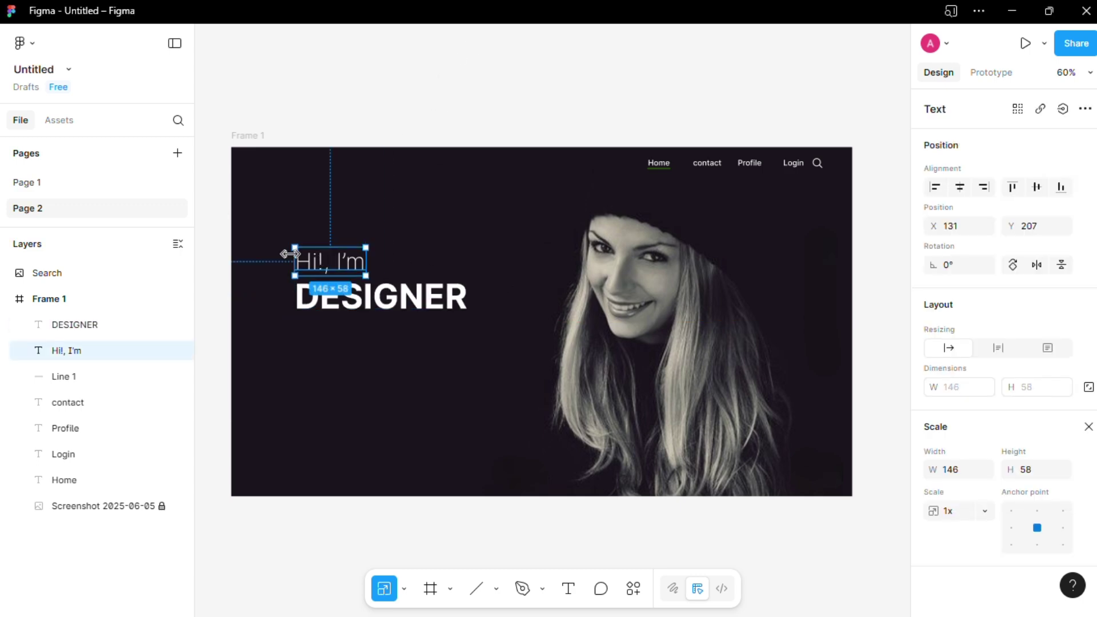
key("v")
scroll(966, 492, "down", 5)
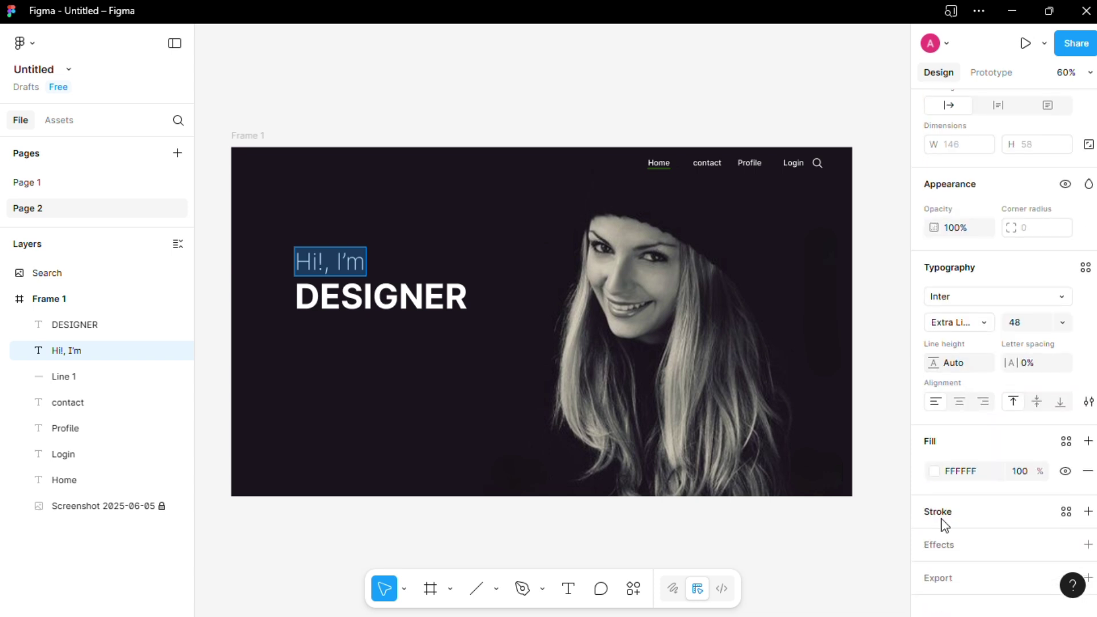
scroll(943, 524, "up", 3)
scroll(932, 527, "down", 3)
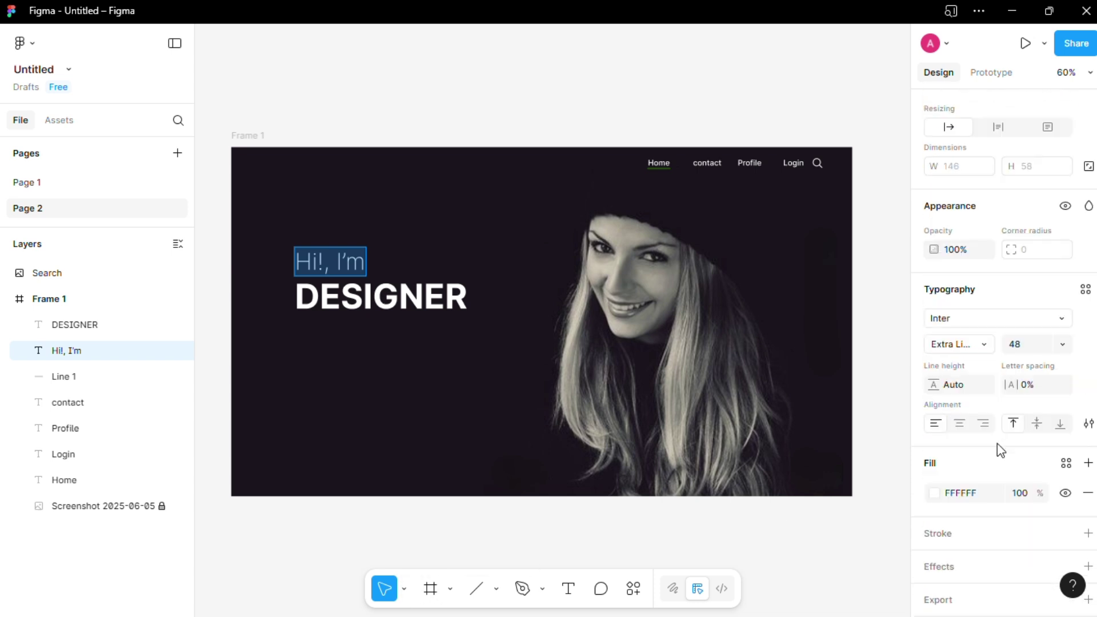
scroll(971, 451, "down", 1)
left_click(935, 454)
left_click(737, 321)
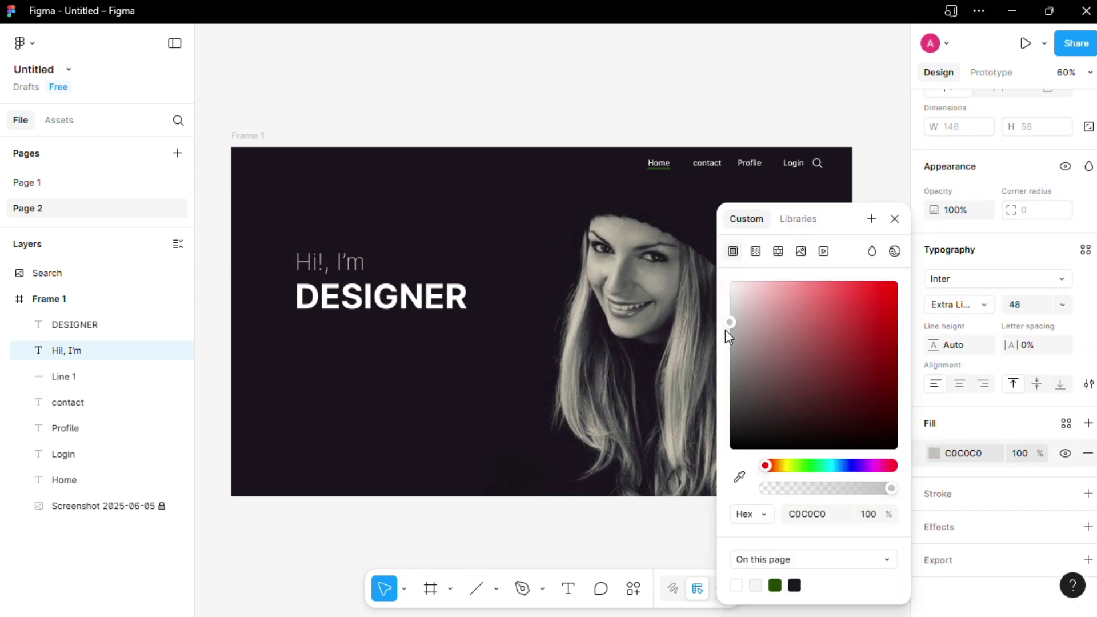
left_click(479, 295)
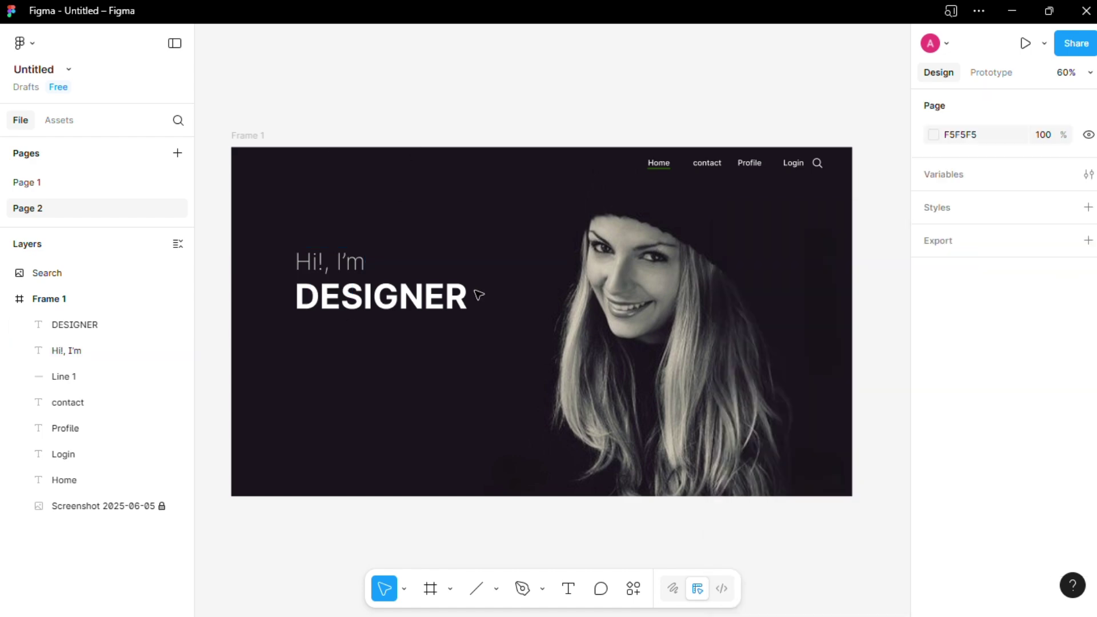
Add a text at about X 194, Y 460 below the heading with font size 20 and paste the Lorem ipsum placeholder into it
key("t")
left_click(479, 295)
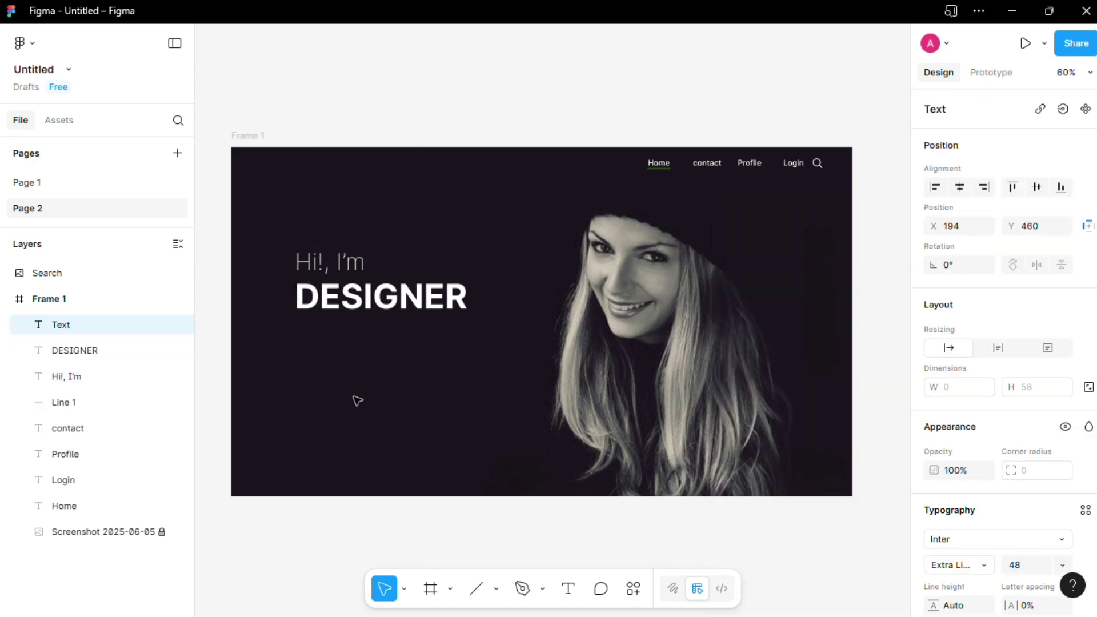
left_click(1061, 565)
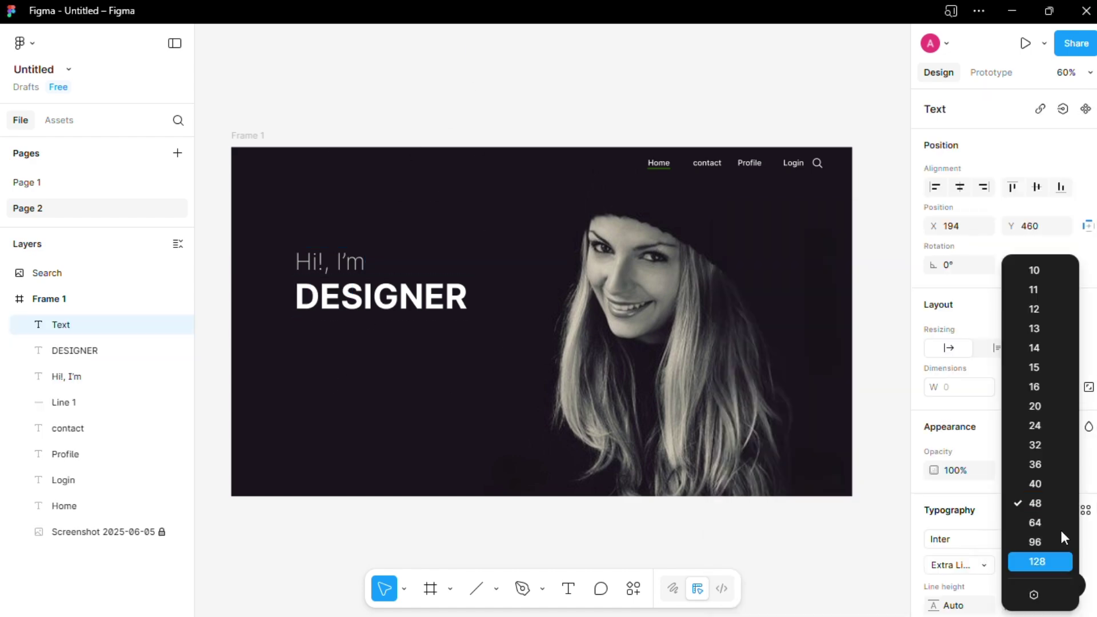
left_click(1060, 408)
left_click(571, 589)
key("ctrl+v")
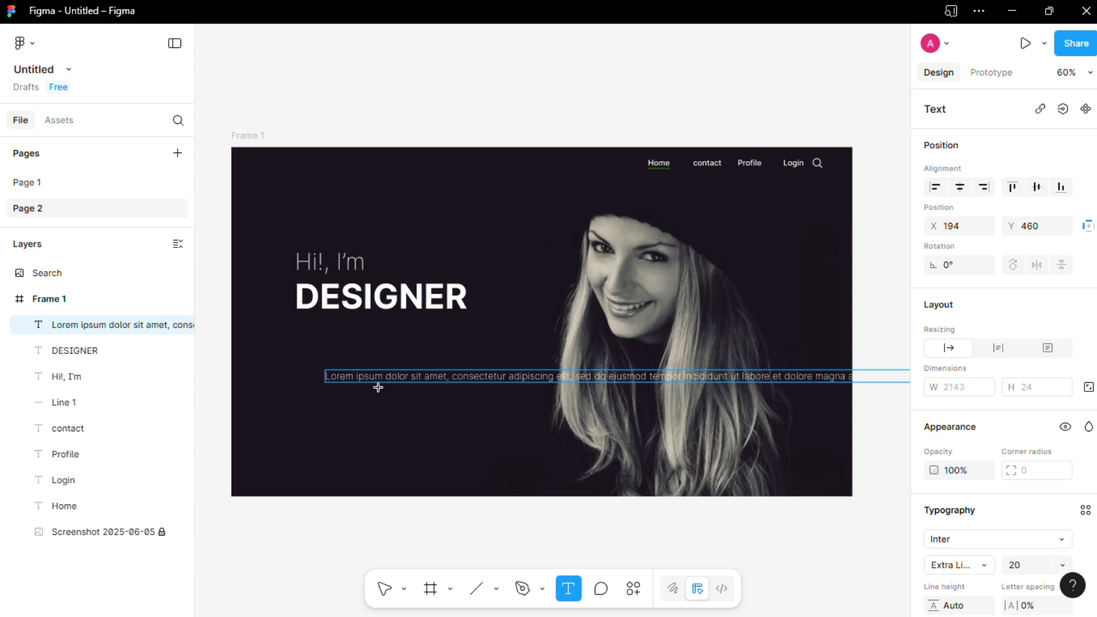
Set the whole Lorem ipsum text to font size 16
scroll(650, 378, "down", 1)
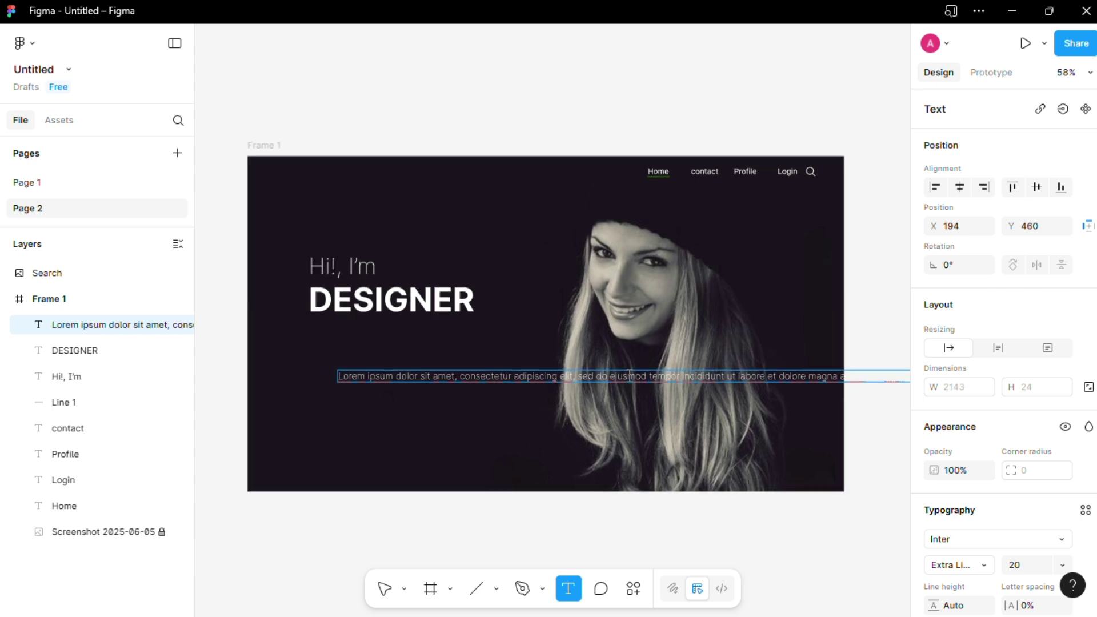
key("ctrl+a")
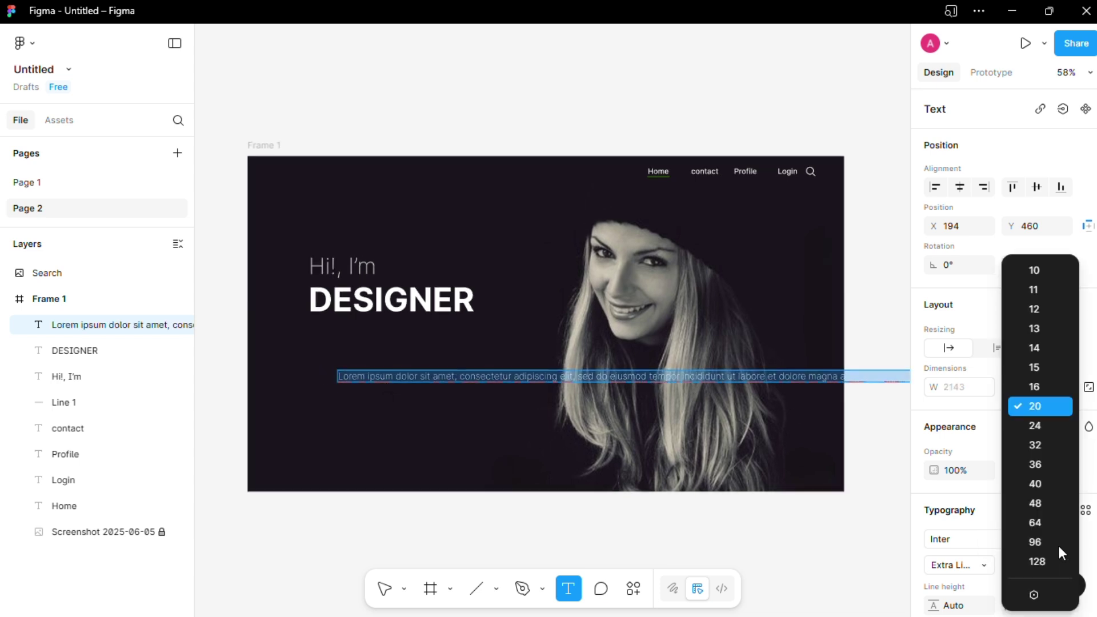
left_click(1061, 564)
left_click(1042, 389)
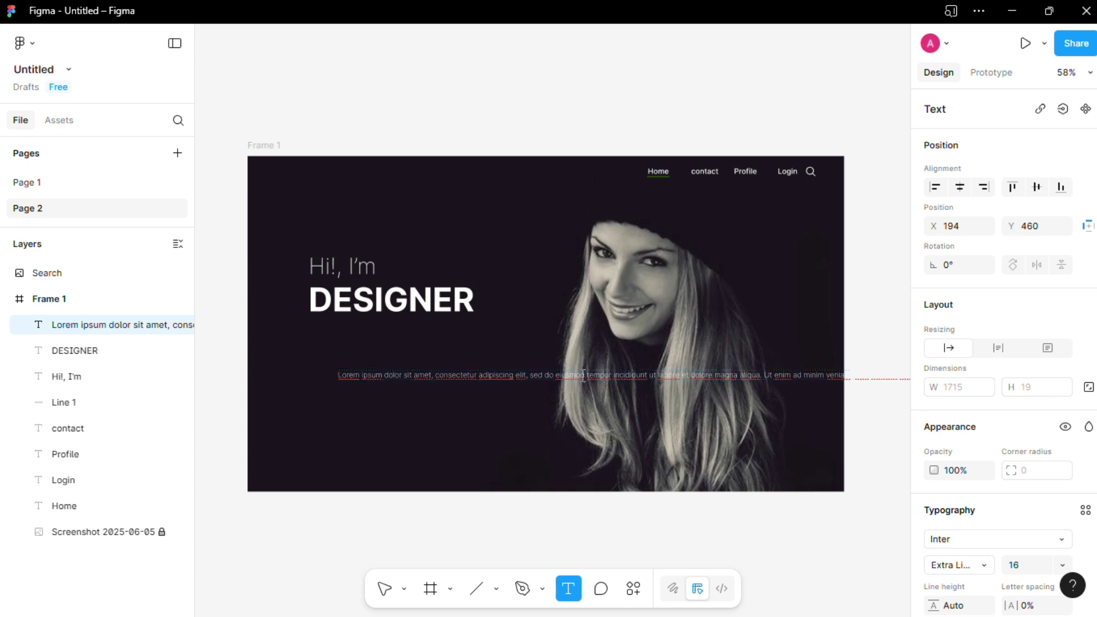
left_click(532, 437)
Try to wrap the Lorem ipsum text with line breaks and a text box about 549 wide
double_click(502, 375)
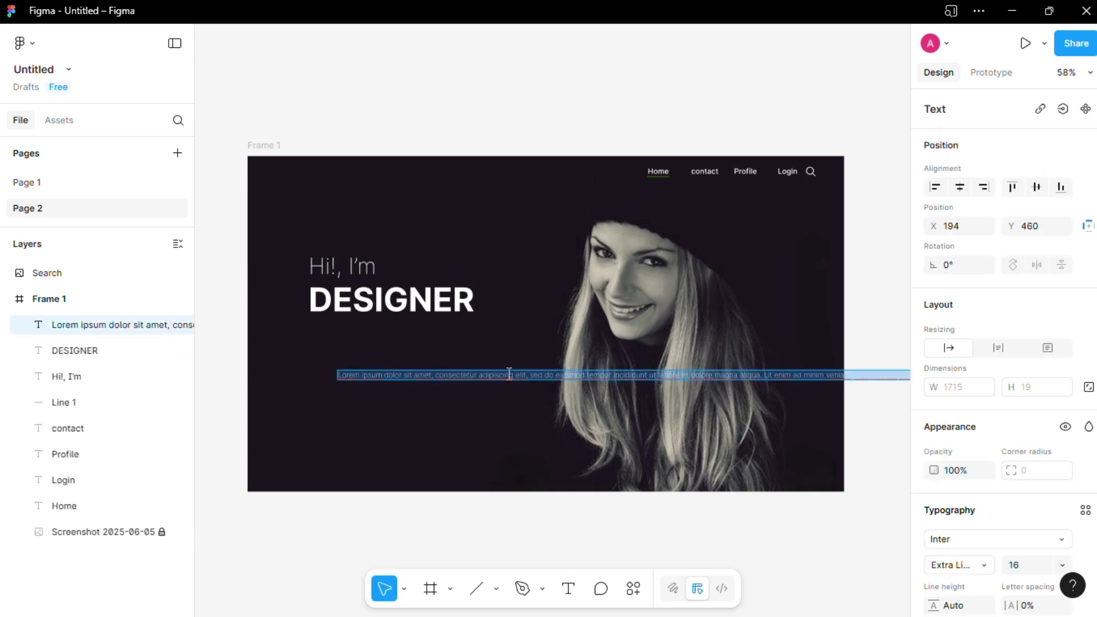
left_click_drag(745, 378, 739, 376)
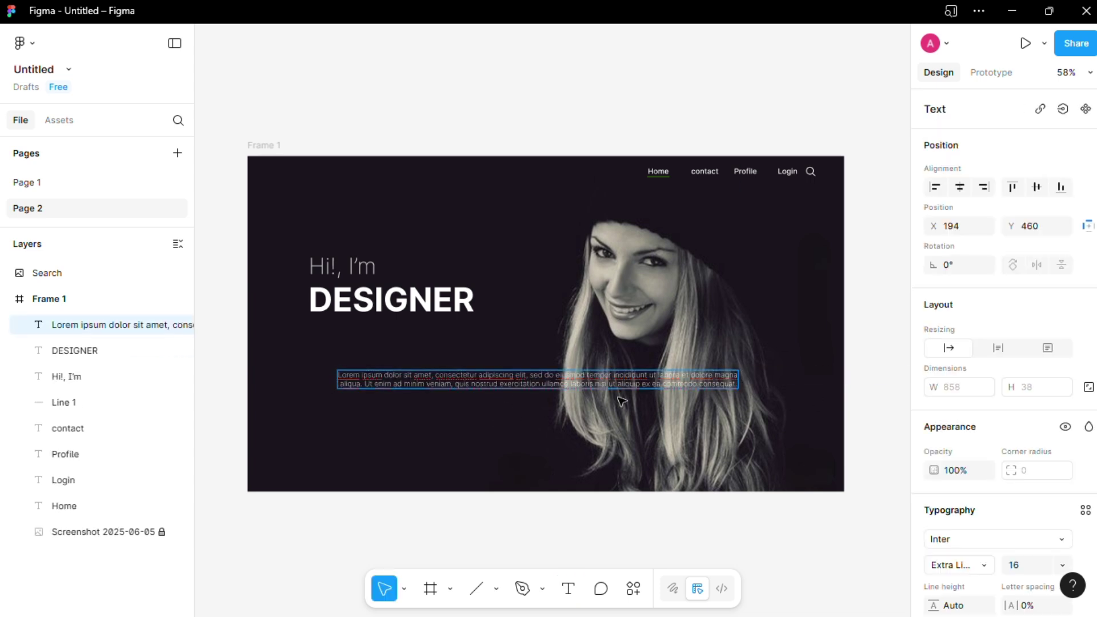
key("Return")
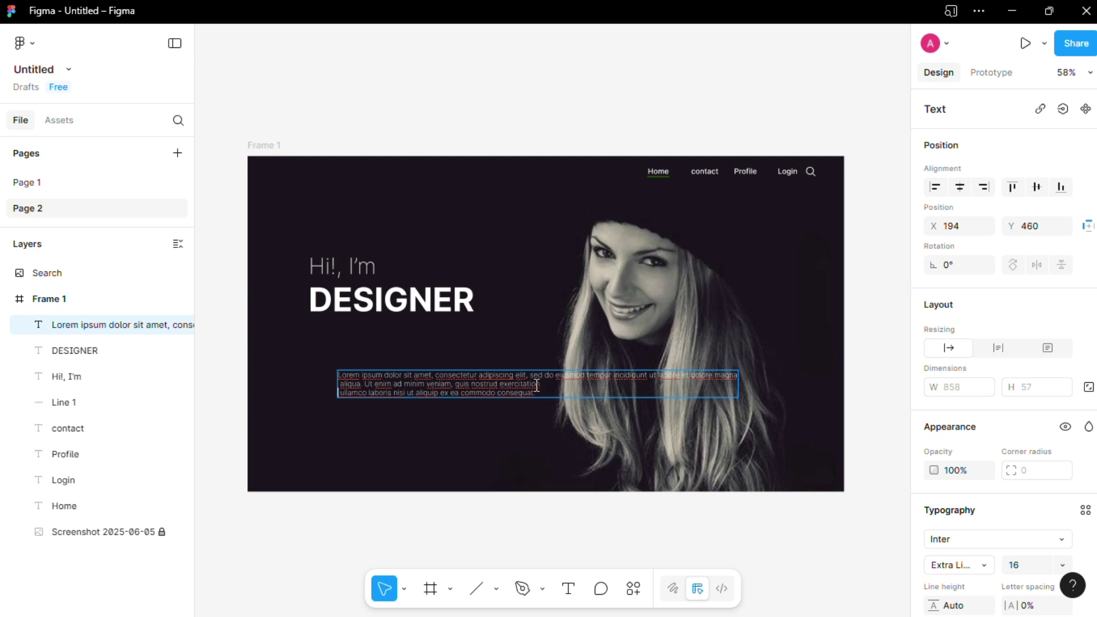
key("Escape")
left_click_drag(737, 381, 594, 381)
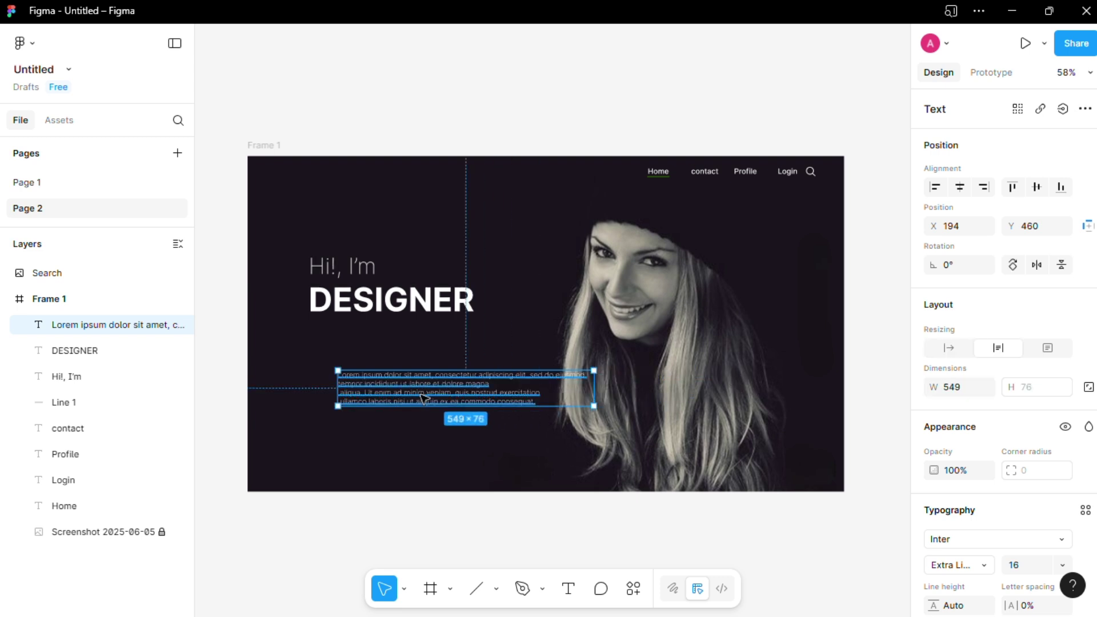
left_click(610, 460)
key("ctrl+z")
key("ctrl+z")
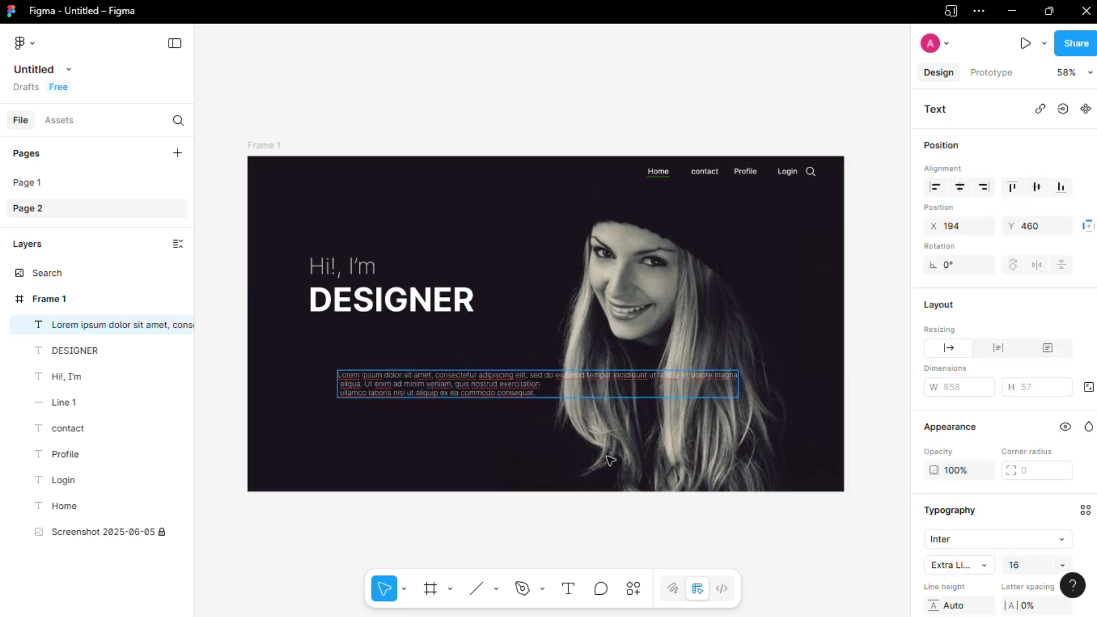
Try narrowing the Lorem ipsum text box to end at the portrait's hair, and undo the resize and line break
key("Escape")
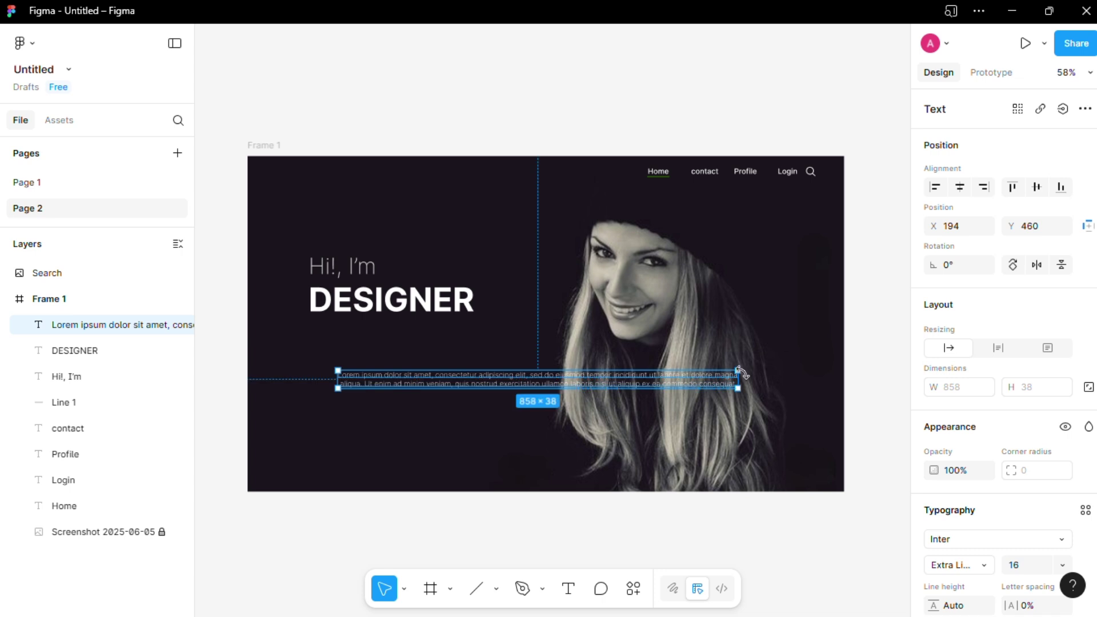
left_click_drag(738, 381, 568, 386)
left_click(714, 429)
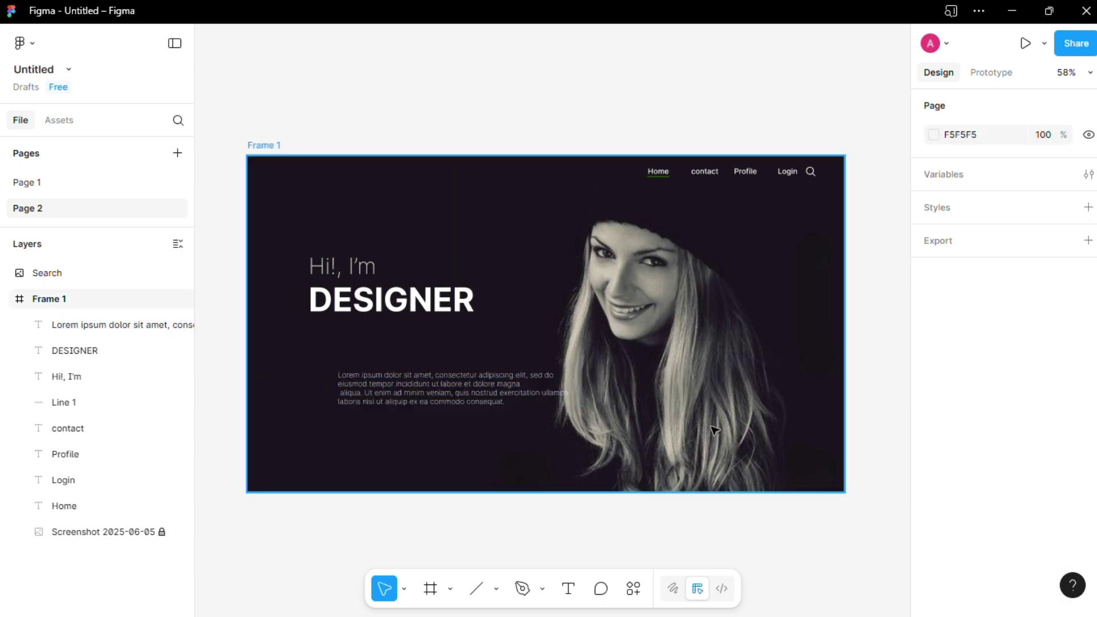
key("ctrl+z")
key("ctrl+z")
Resize the Lorem ipsum text box to about 614 × 139 and place it under "DESIGNER" at about X 85, Y 392
scroll(714, 429, "down", 3)
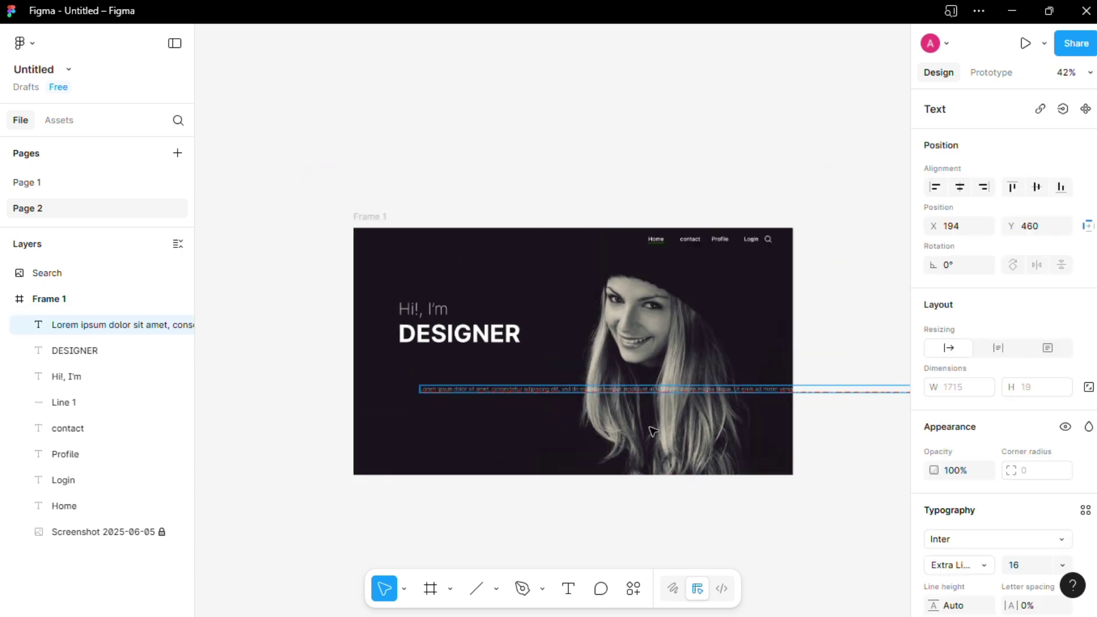
left_click_drag(775, 392, 544, 379)
left_click_drag(759, 392, 591, 393)
scroll(616, 400, "up", 2)
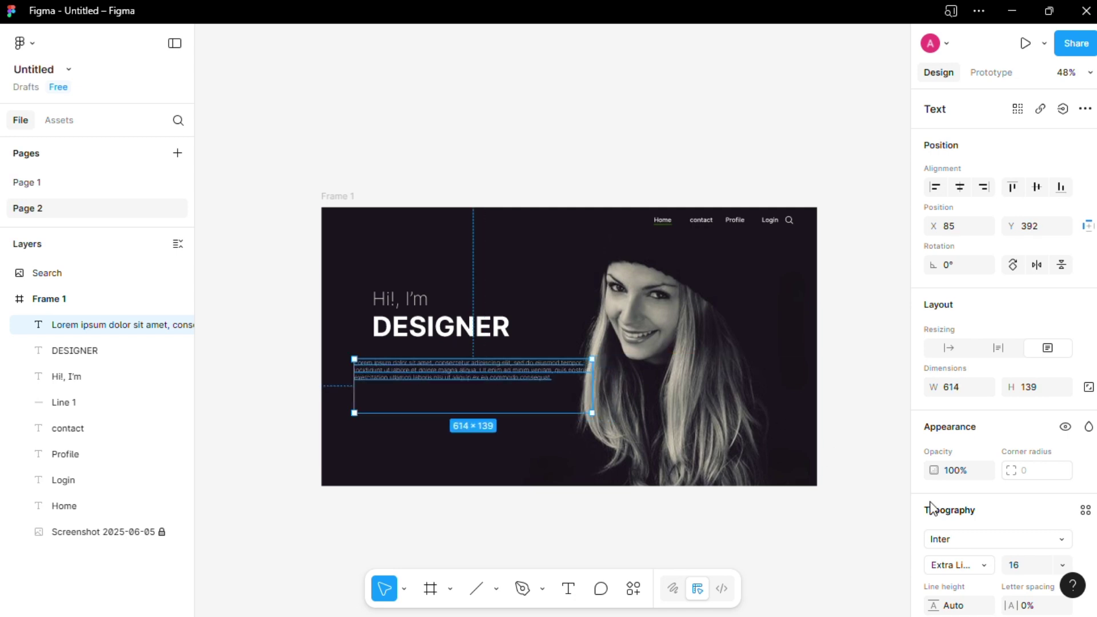
Set the paragraph's line height to 30 and delete its closing words so it ends with "laboris nisi ut"
scroll(930, 508, "down", 2)
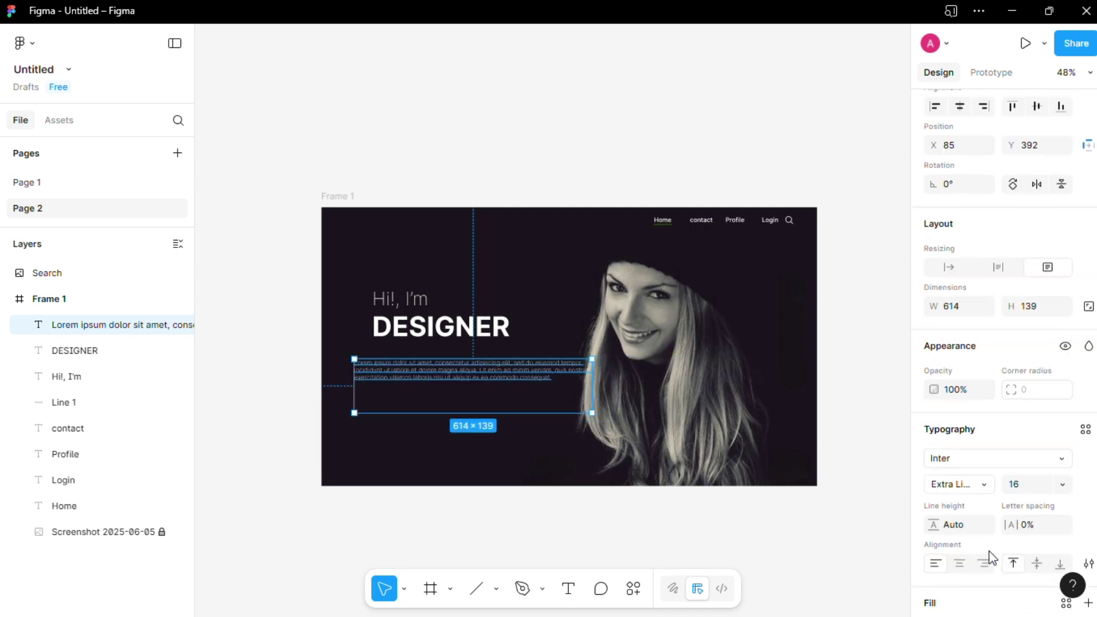
left_click(862, 514)
left_click(514, 390)
double_click(524, 393)
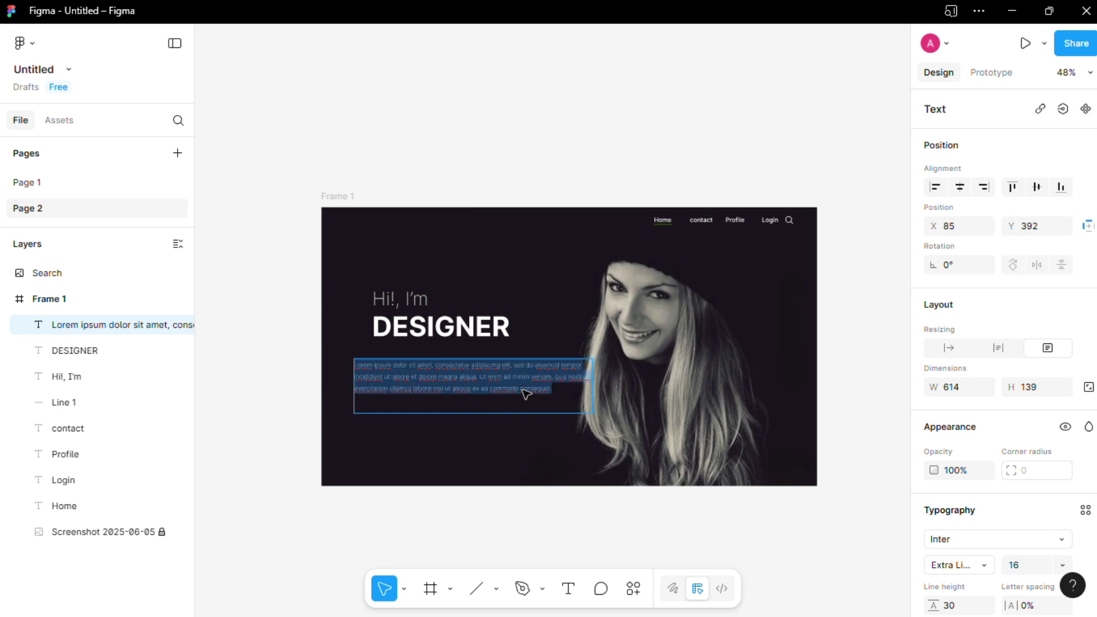
left_click(558, 387)
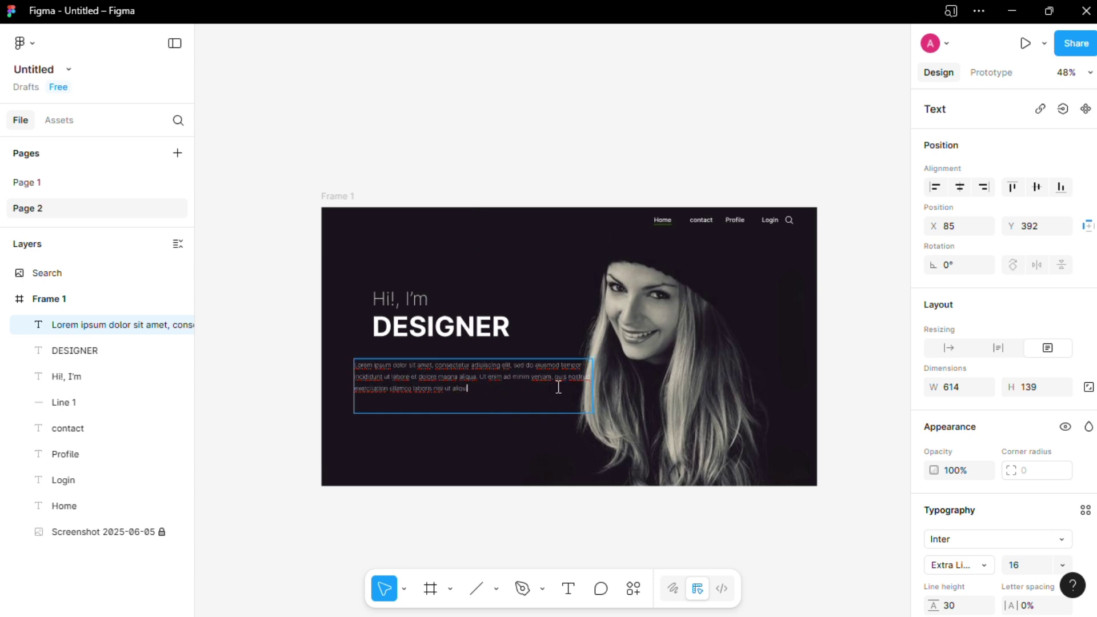
Shrink the Lorem ipsum text box to about 558 × 101 so it stays clear of the portrait
left_click_drag(593, 384, 570, 384)
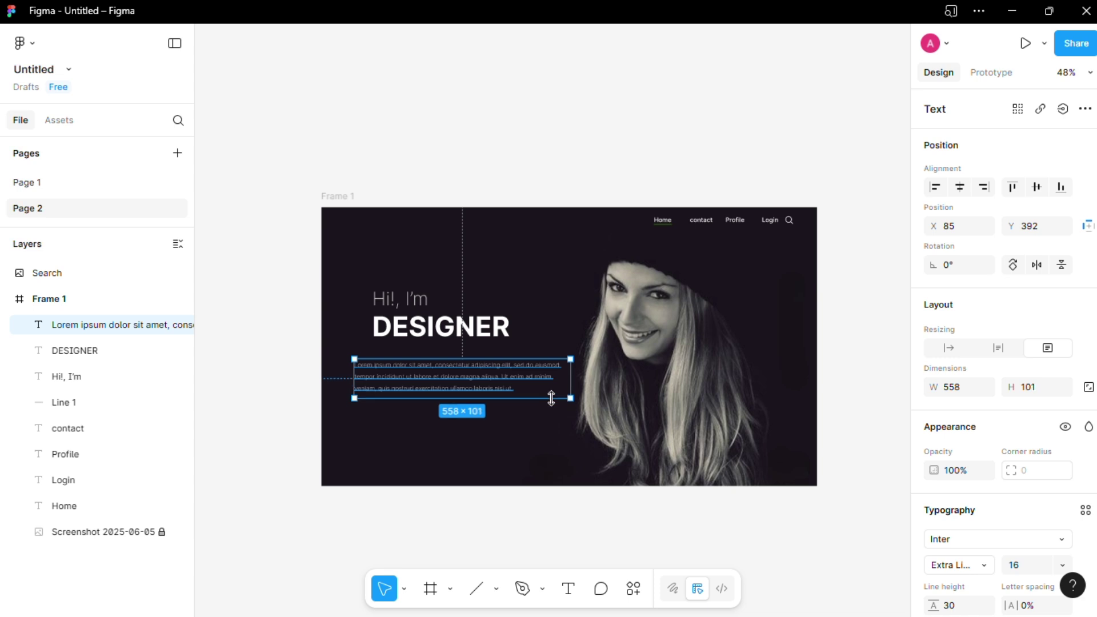
left_click(315, 323)
scroll(316, 322, "up", 1)
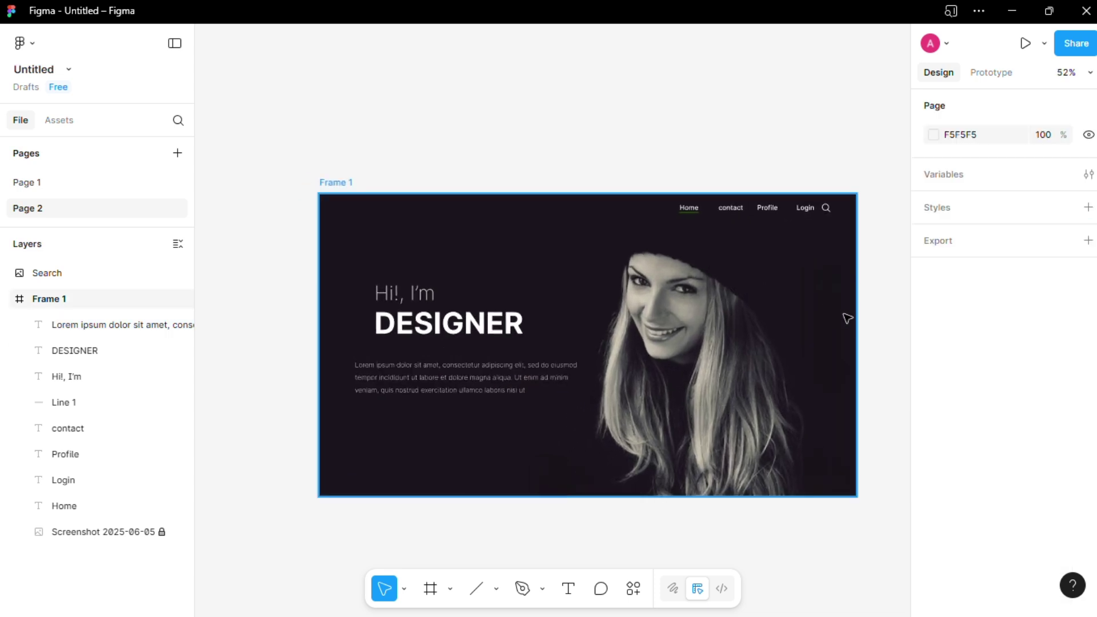
Set the Lorem ipsum paragraph's line height to 25 and its font weight to Regular
scroll(298, 279, "down", 3)
scroll(697, 283, "up", 2)
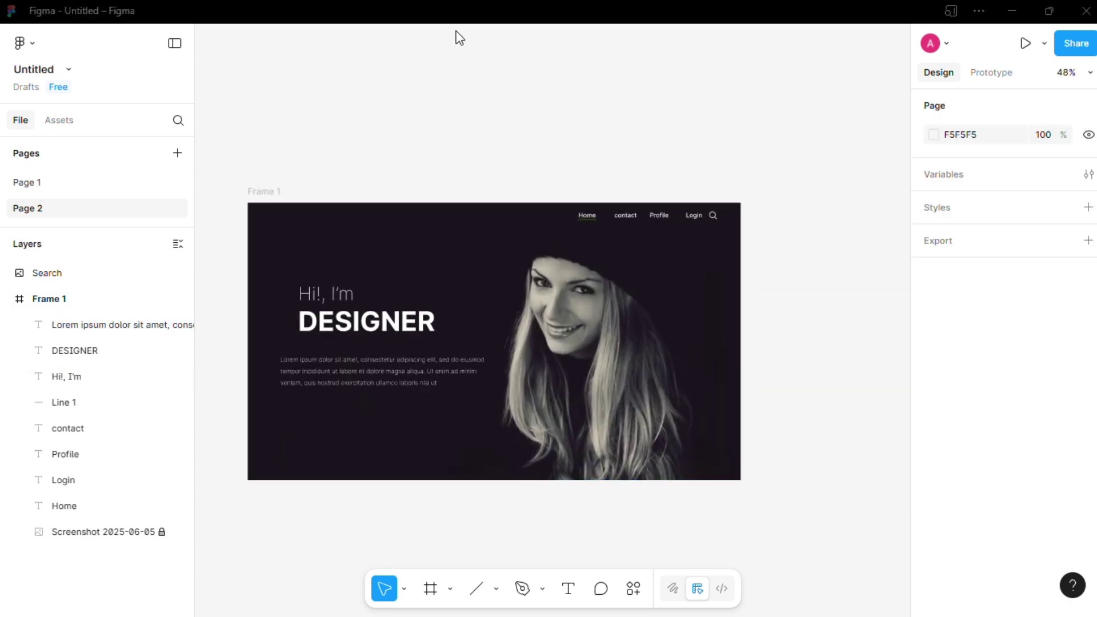
left_click(396, 367)
left_click(964, 529)
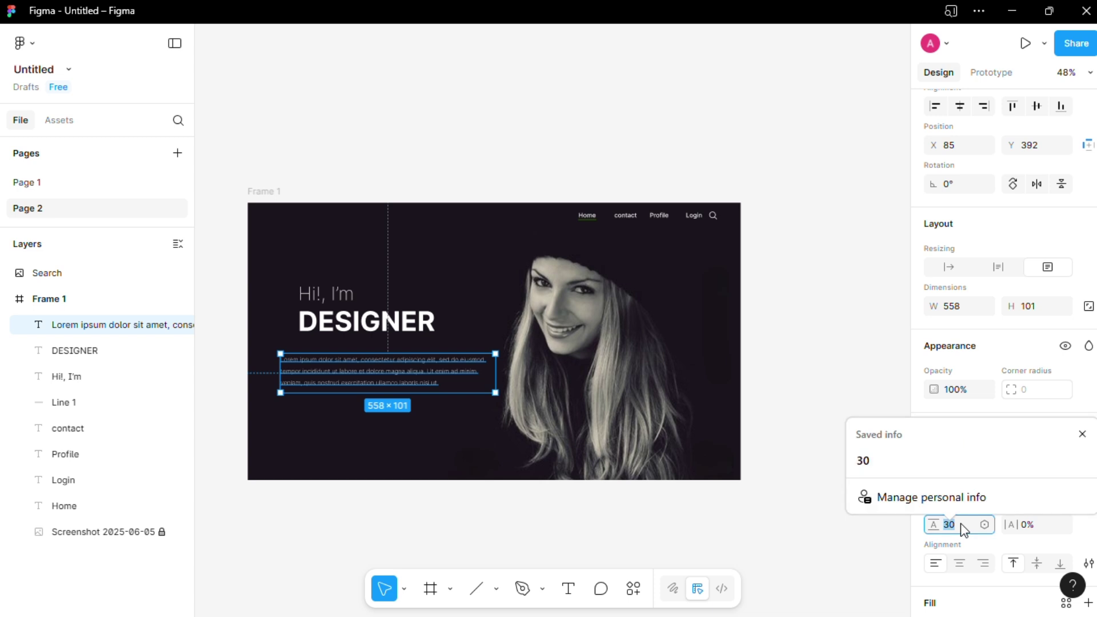
key("BackSpace")
left_click(754, 557)
double_click(428, 367)
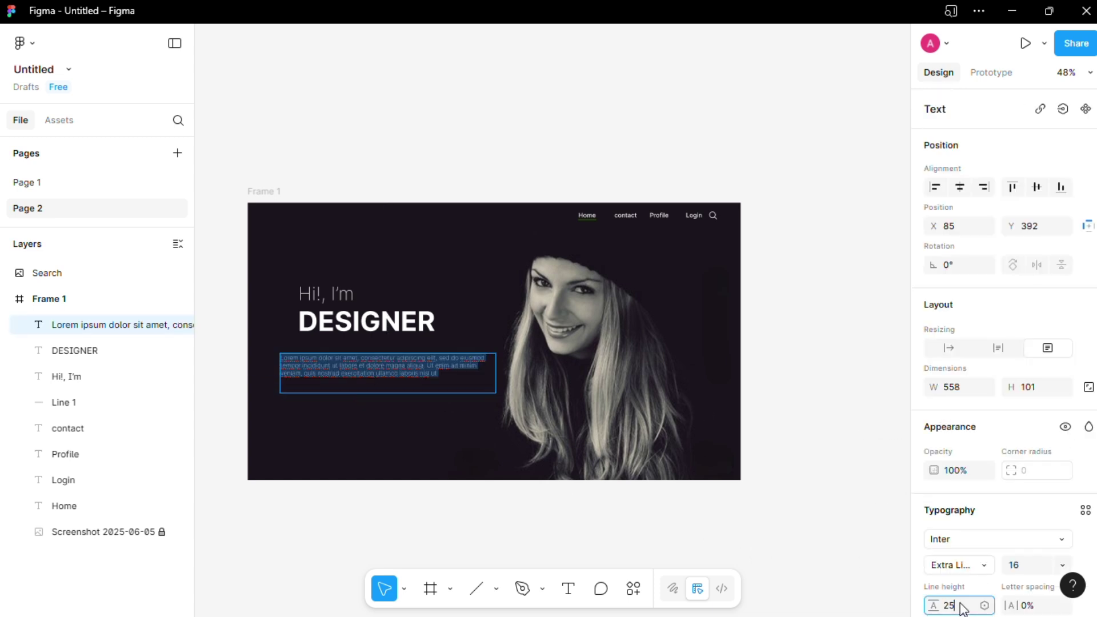
key("Return")
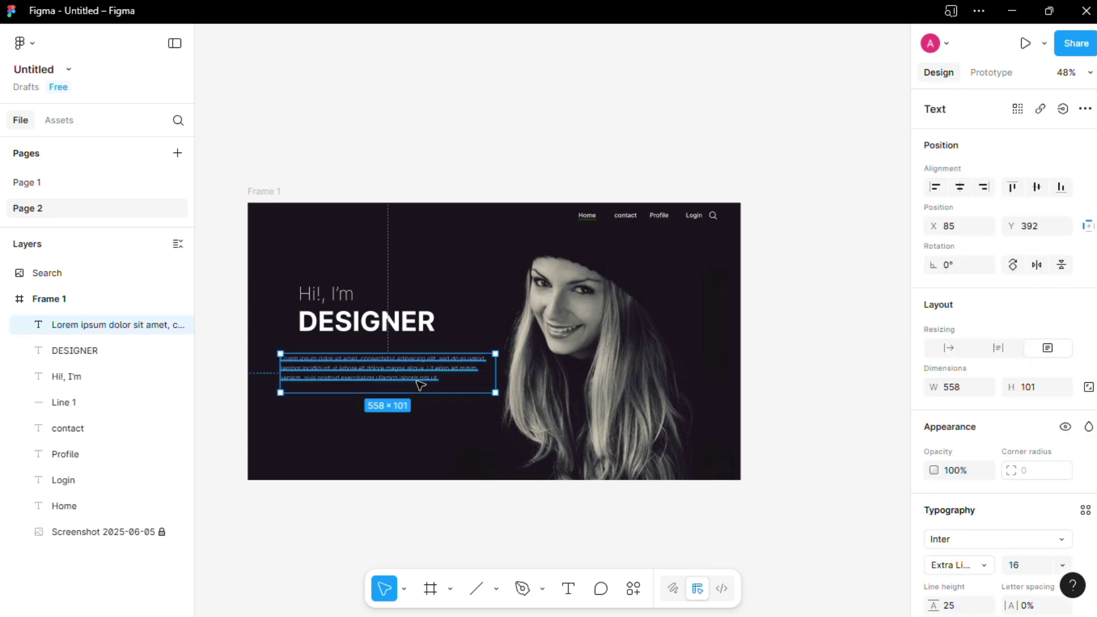
left_click(988, 568)
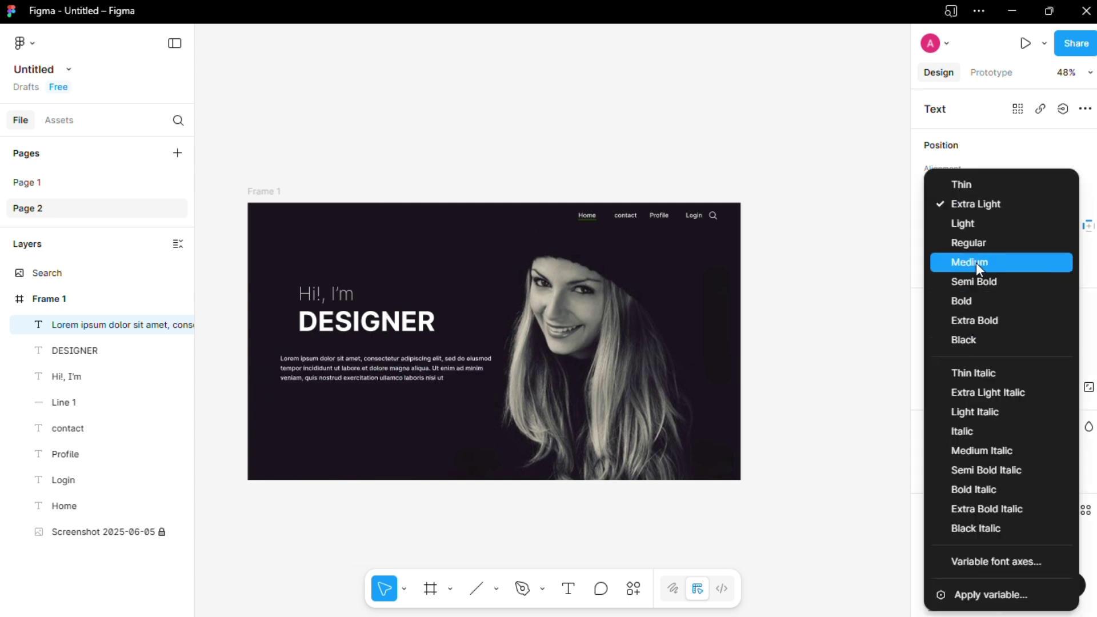
left_click(979, 240)
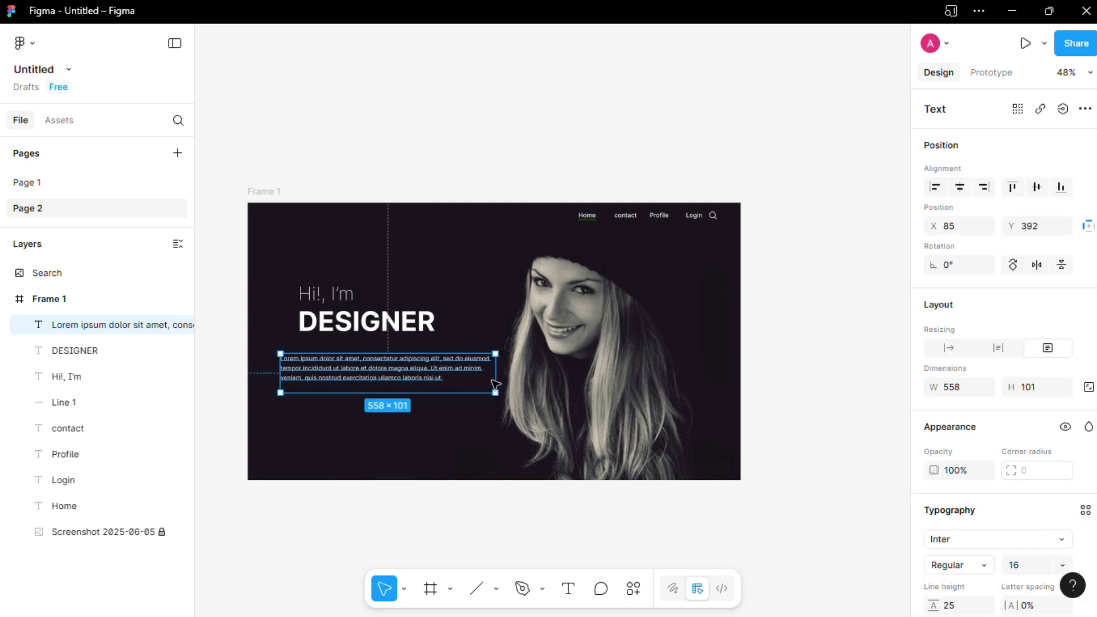
Scale the Lorem ipsum text box down to about 421 × 77 and place it under "DESIGNER" at X 131, Y 388
left_click_drag(496, 382, 454, 374)
left_click(404, 588)
left_click(417, 549)
scroll(628, 332, "up", 4)
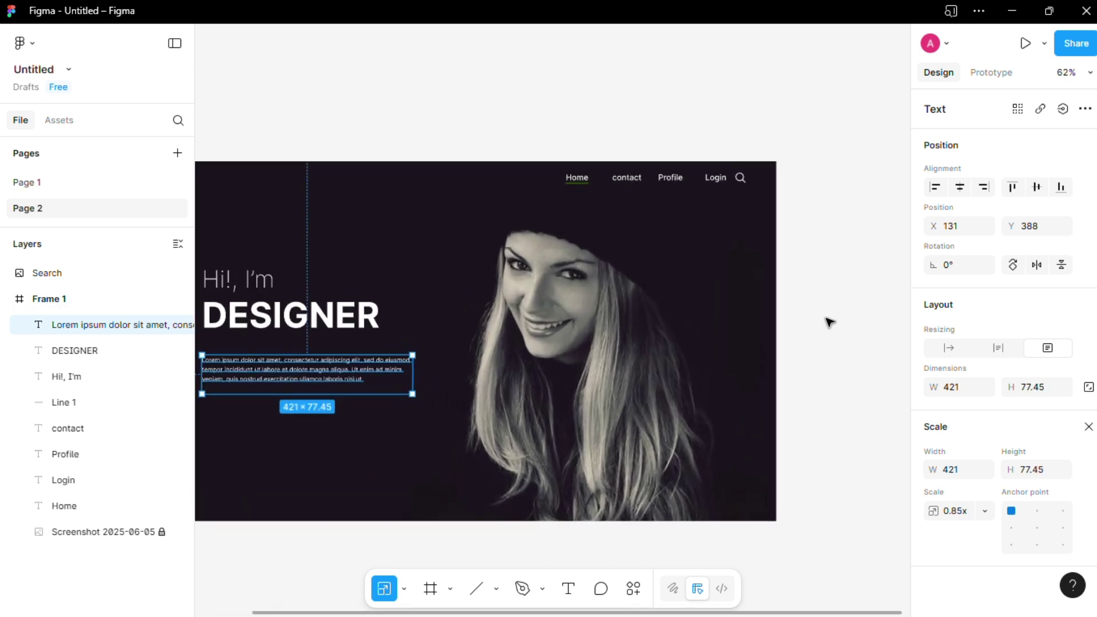
scroll(795, 311, "down", 3)
scroll(557, 312, "up", 3)
scroll(514, 319, "down", 1)
key("Escape")
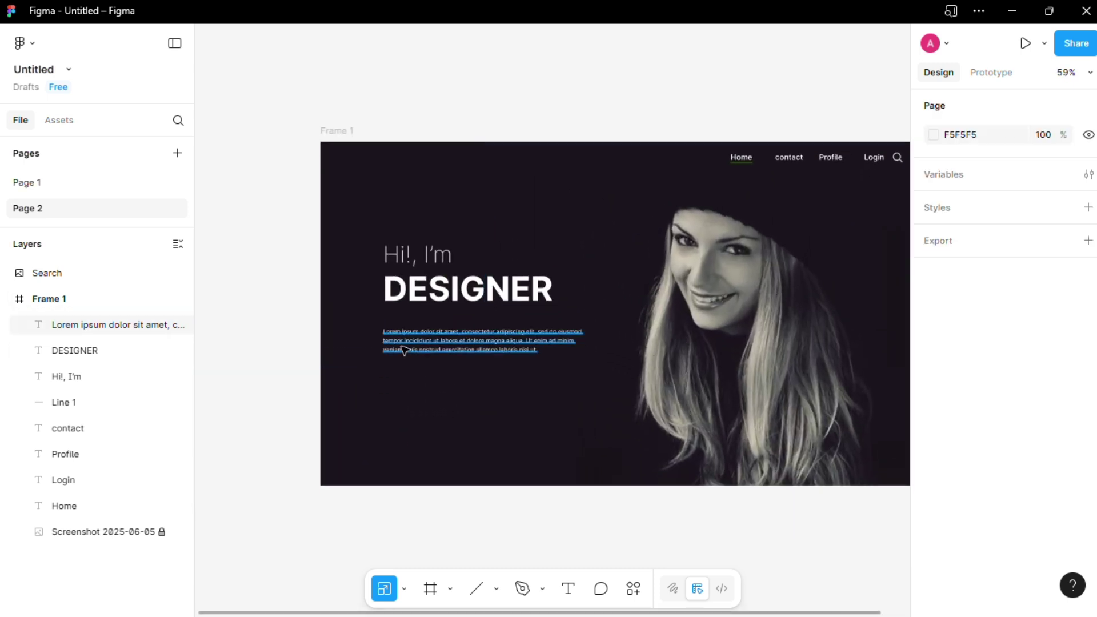
Scale "DESIGNER" up to about 407 × 98 and enlarge the "Hi!, I'm" text above it in proportion
scroll(434, 346, "down", 1)
scroll(502, 411, "up", 1)
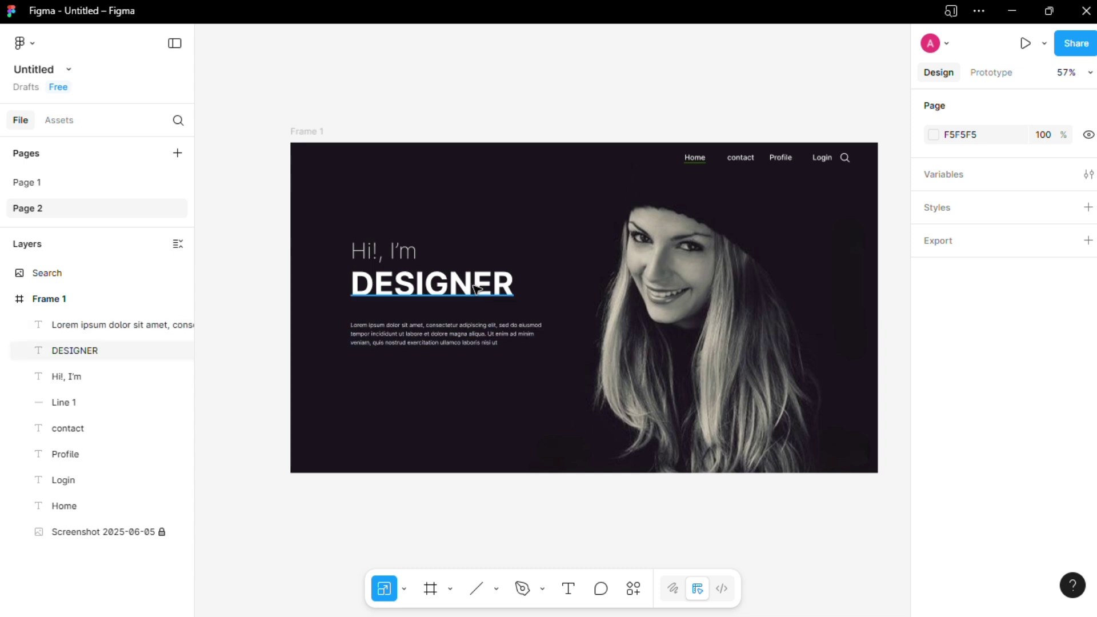
left_click(508, 294)
left_click_drag(520, 301, 536, 308)
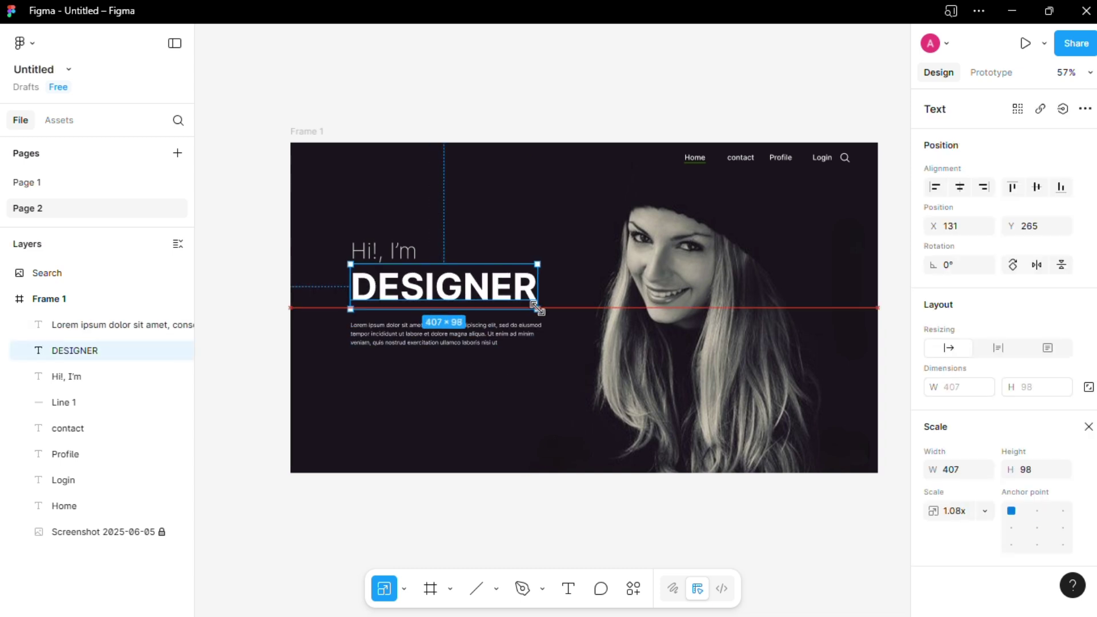
left_click(400, 249)
left_click_drag(421, 263, 400, 245)
left_click(443, 301)
left_click(553, 387)
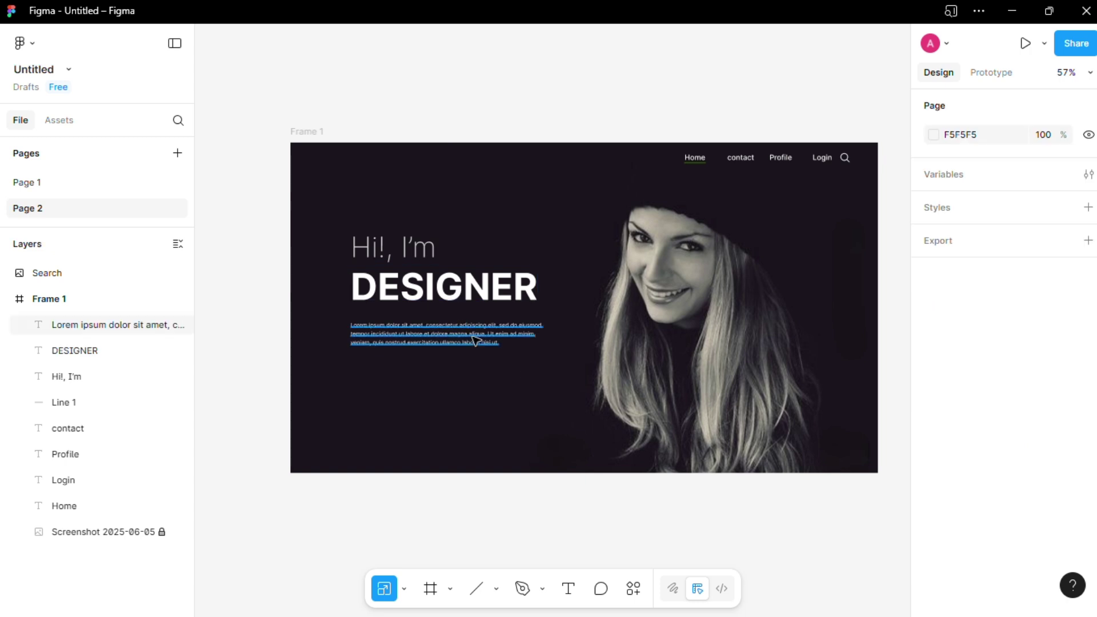
Scale the Lorem ipsum paragraph up to about 451 wide
left_click(529, 342)
left_click_drag(543, 356, 533, 357)
left_click(534, 399)
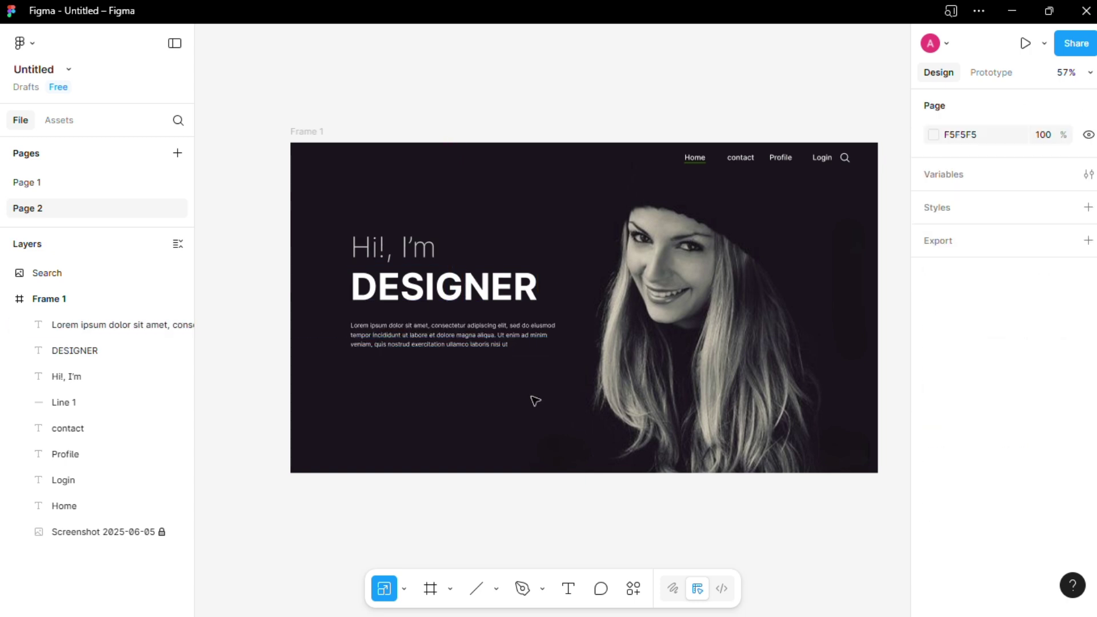
Shift "Hi!, I'm", "DESIGNER" and the paragraph together slightly towards the frame's left edge
scroll(458, 320, "down", 1)
left_click_drag(388, 247, 563, 355)
left_click_drag(535, 314, 526, 311)
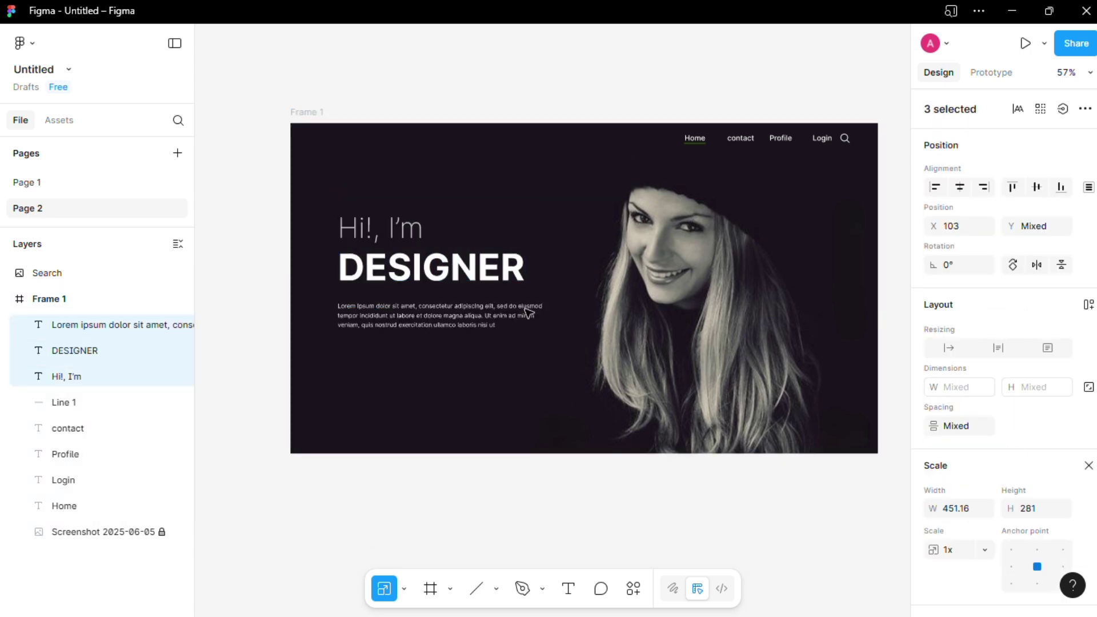
left_click(563, 411)
scroll(563, 406, "down", 1)
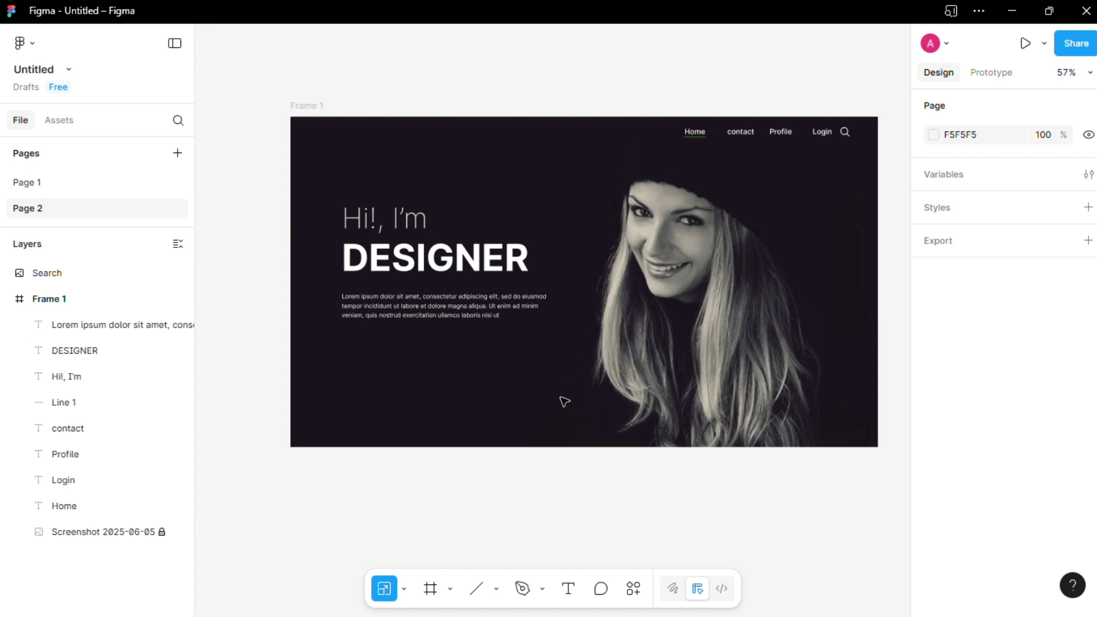
Lower the paragraph and draw a horizontal line about 103 long beneath "DESIGNER" at about X 123, Y 376
left_click_drag(372, 287, 394, 283)
left_click(496, 591)
left_click(516, 448)
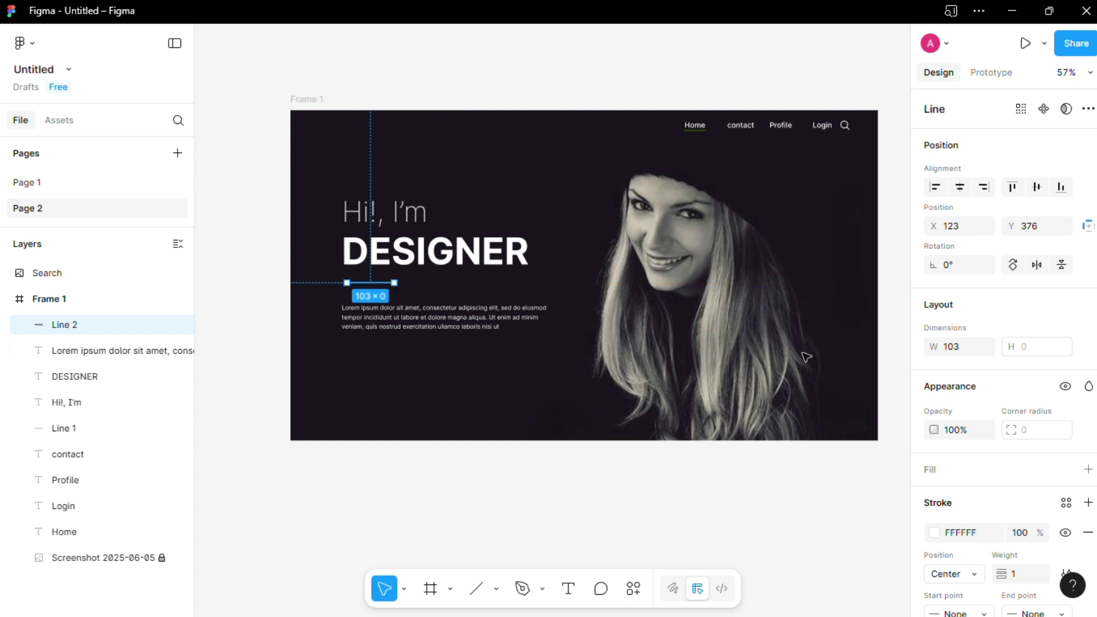
Give the line under "DESIGNER" a stroke weight of 3 and round start and end points
scroll(971, 543, "down", 2)
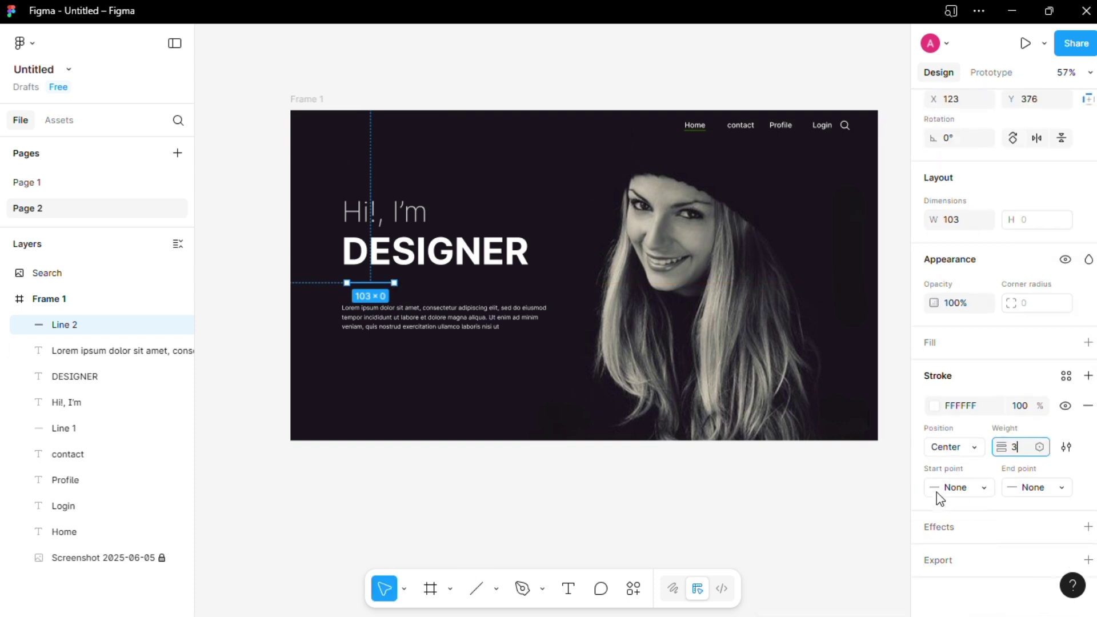
left_click(978, 484)
left_click(983, 575)
left_click(1033, 487)
left_click(1000, 576)
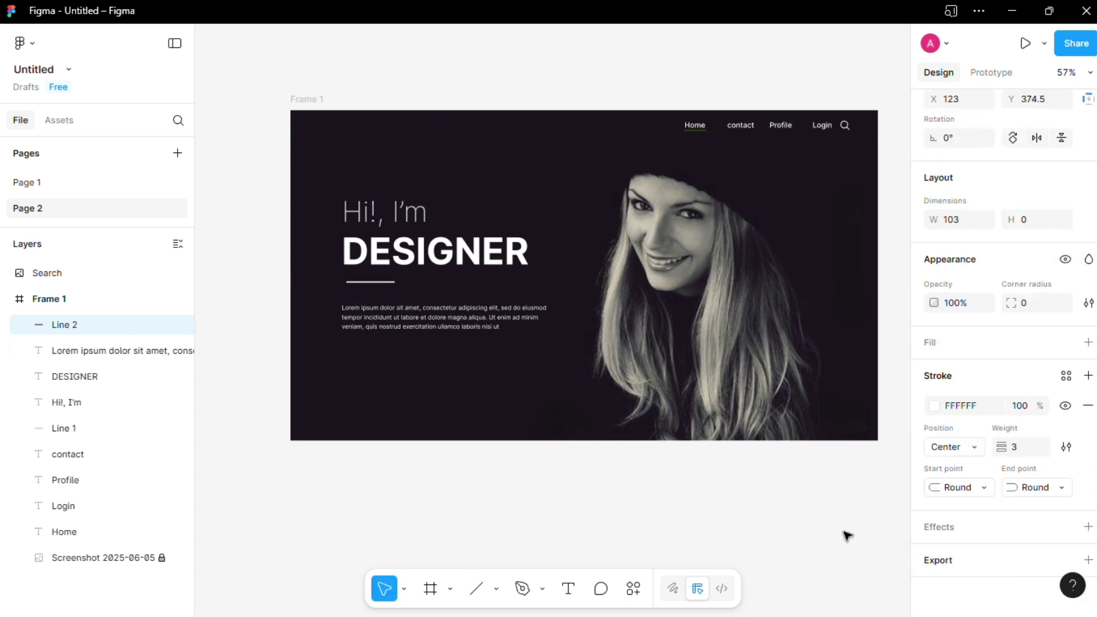
left_click(461, 378)
Set the stroke weight of the line under "DESIGNER" to 5
scroll(462, 378, "down", 3)
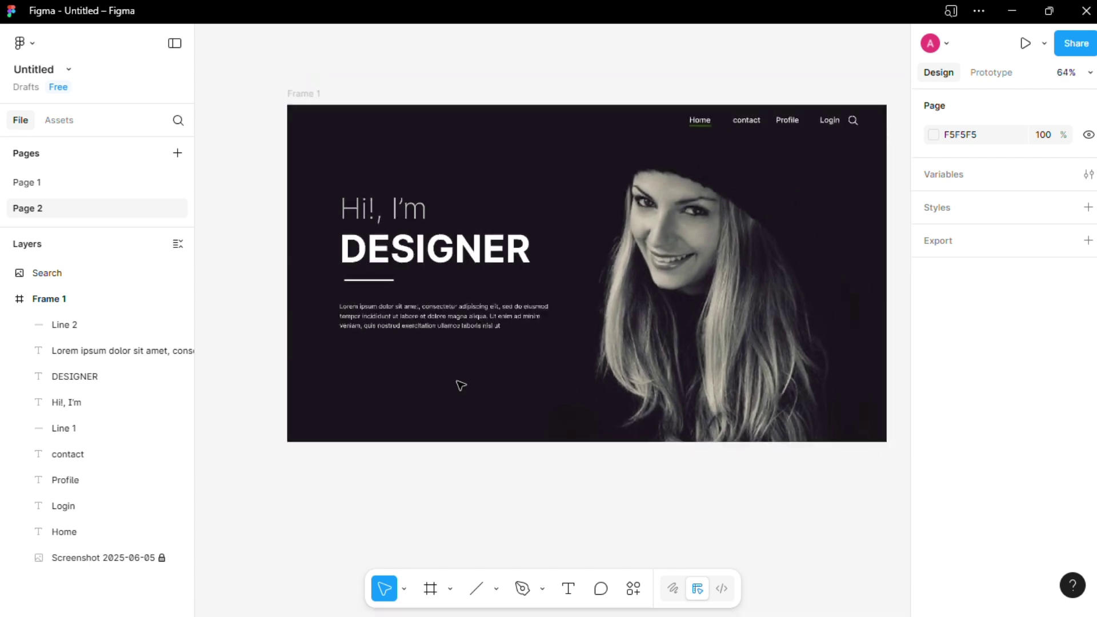
left_click(382, 295)
left_click(1023, 573)
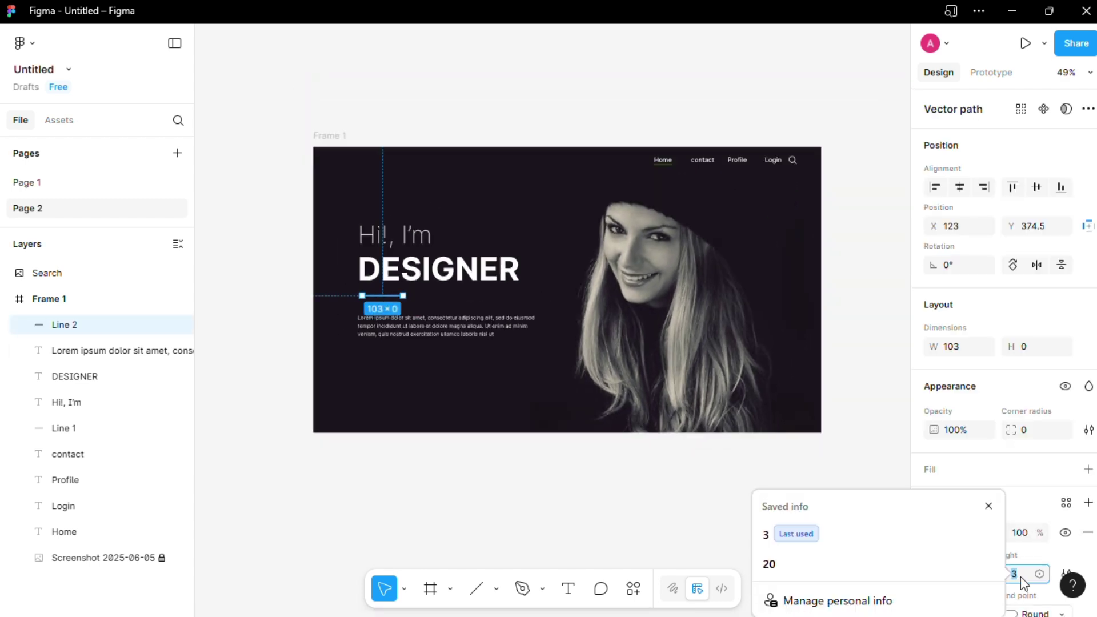
left_click(700, 499)
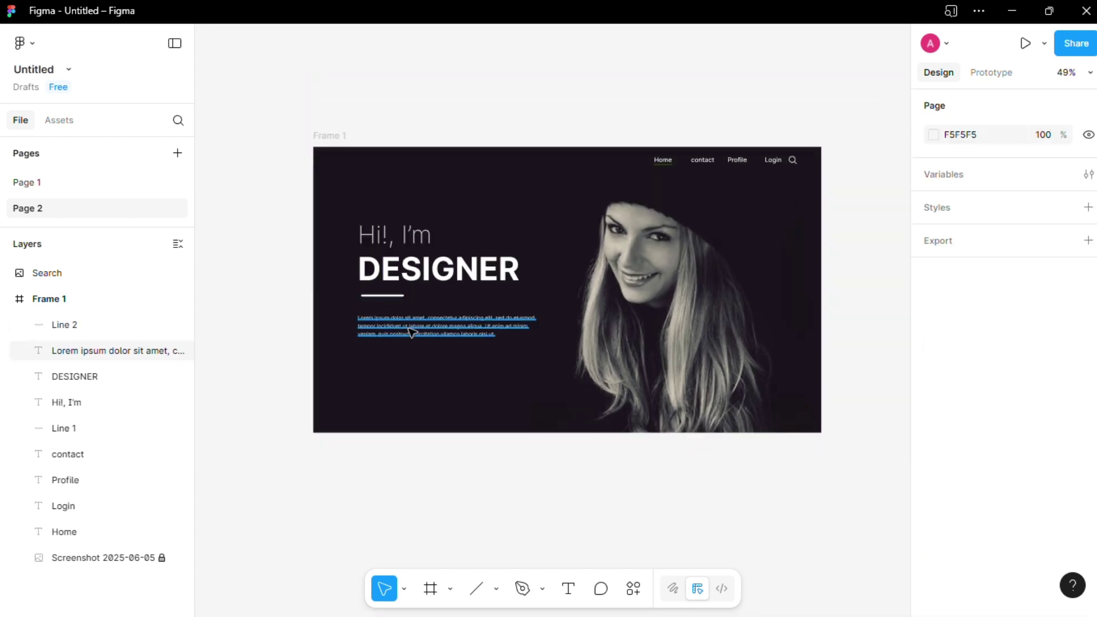
Move the Lorem ipsum paragraph up closer to the line under "DESIGNER"
left_click_drag(412, 330, 412, 319)
left_click(509, 426)
scroll(511, 429, "down", 1)
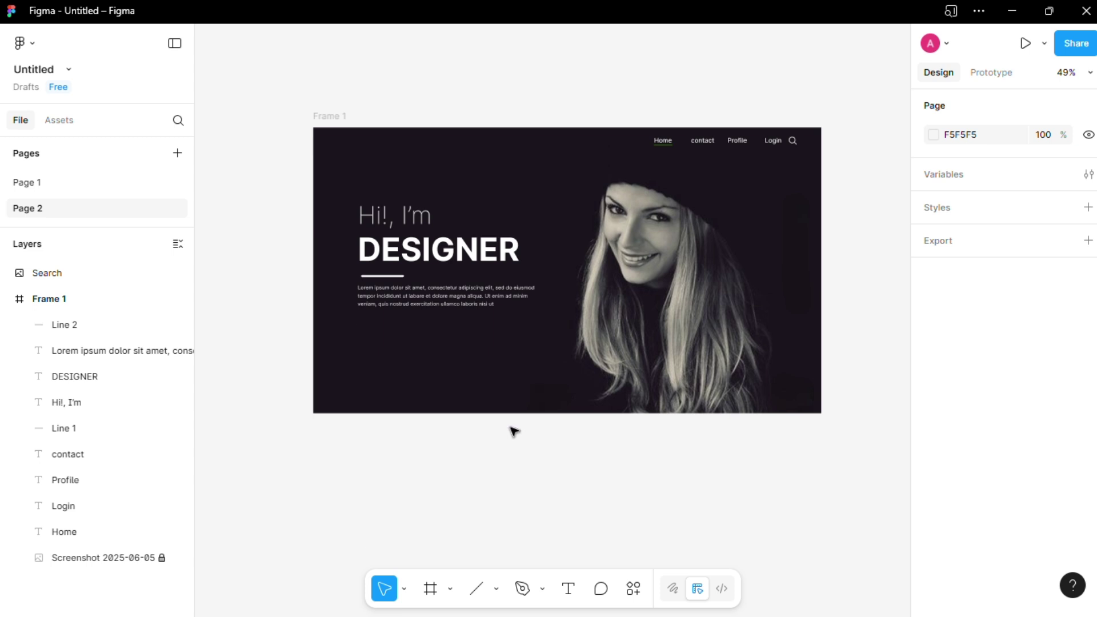
Set the stroke weight of the line under "DESIGNER" to 4
left_click(397, 275)
left_click(1022, 575)
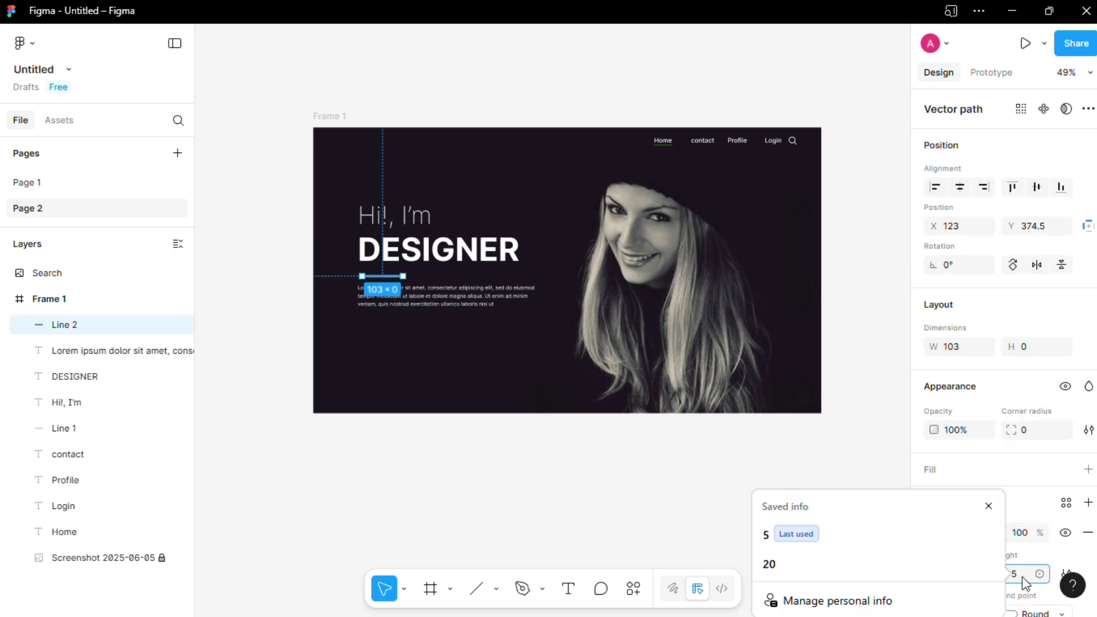
key("Escape")
left_click(678, 521)
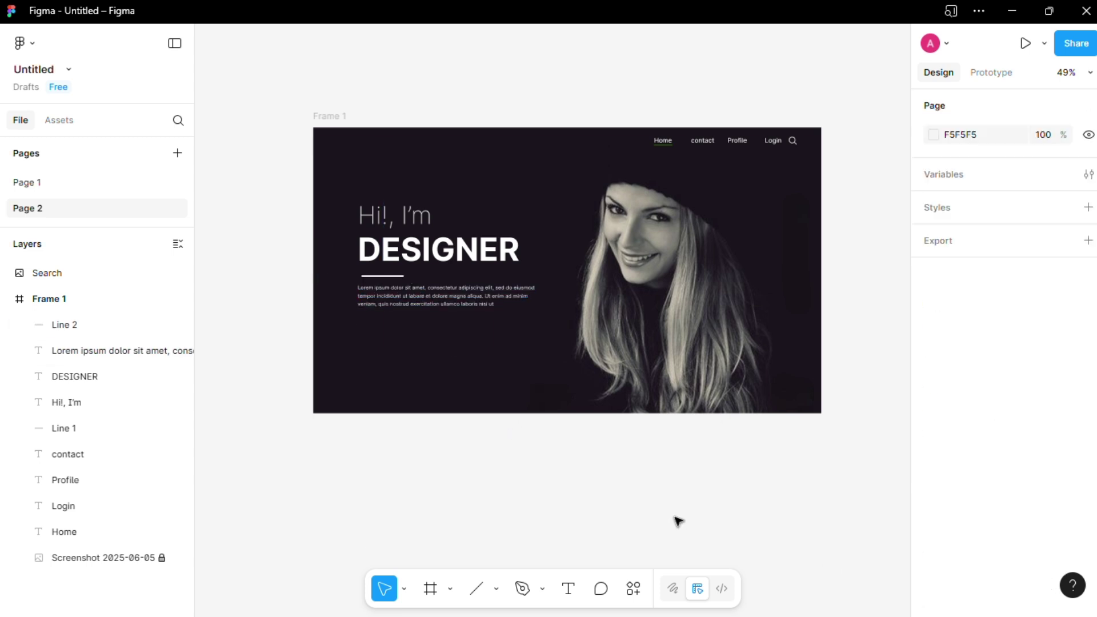
Nudge the paragraph up, raise the line to about Y 360 and align its left end with "DESIGNER"
left_click_drag(394, 276, 432, 298)
left_click(431, 323)
left_click(398, 272)
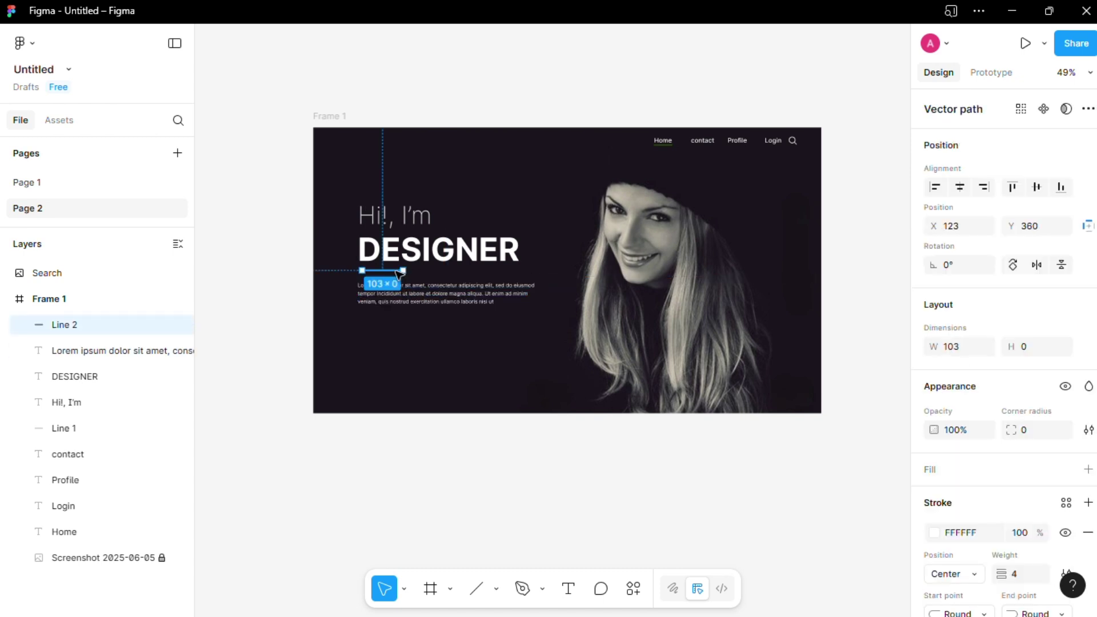
left_click(475, 399)
Draw a button rectangle of about 133 × 38 beneath the paragraph at about X 120, Y 499
scroll(475, 402, "up", 1)
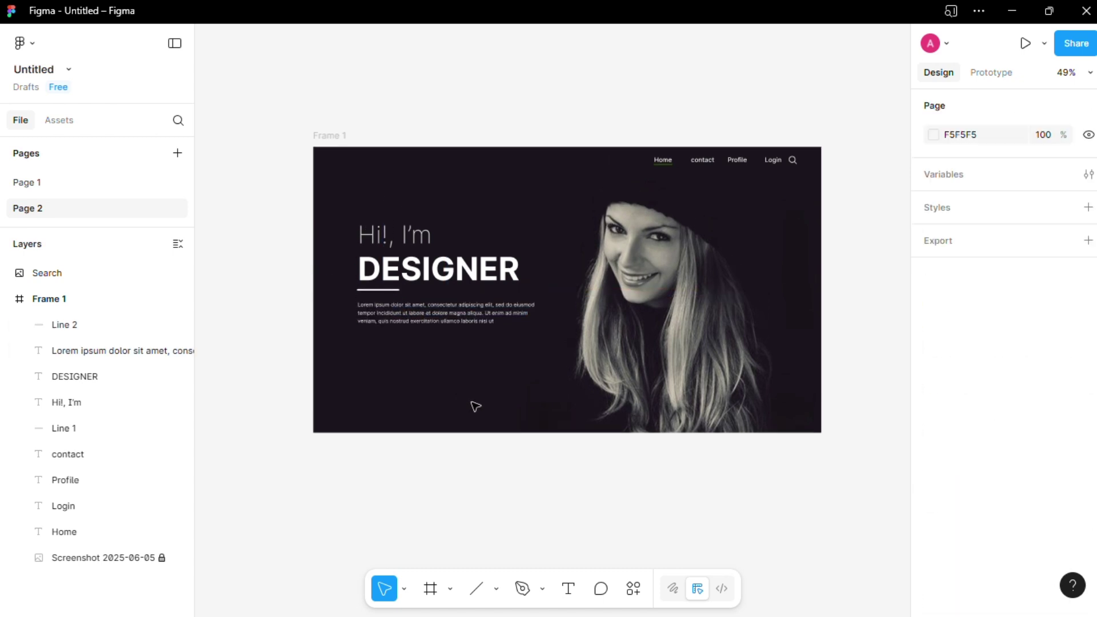
scroll(470, 412, "down", 1)
scroll(519, 385, "up", 2)
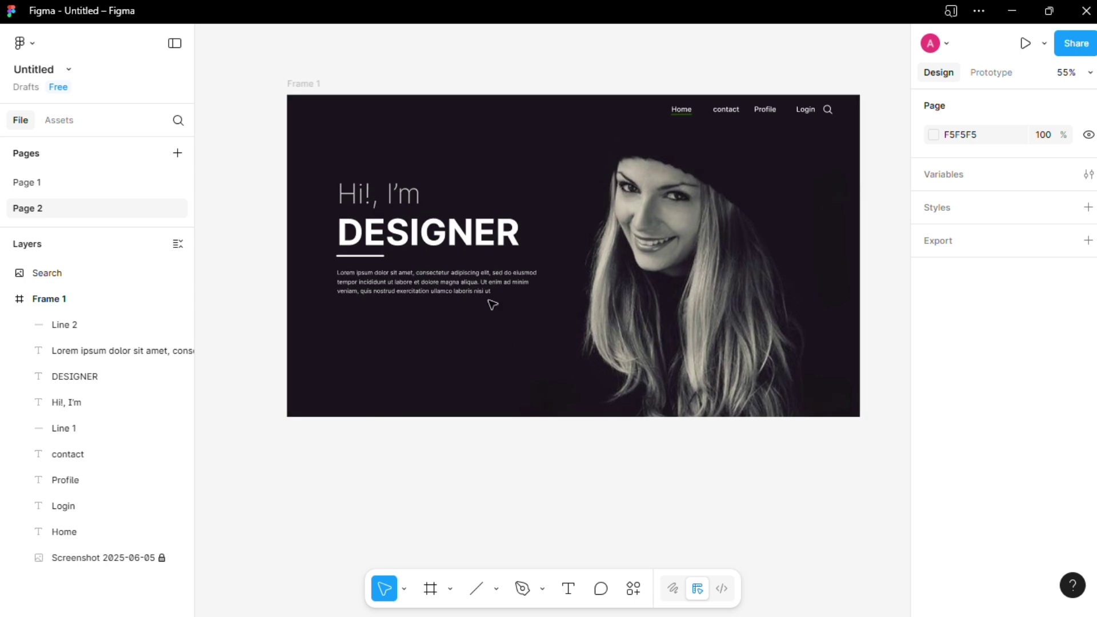
left_click(496, 588)
left_click(496, 430)
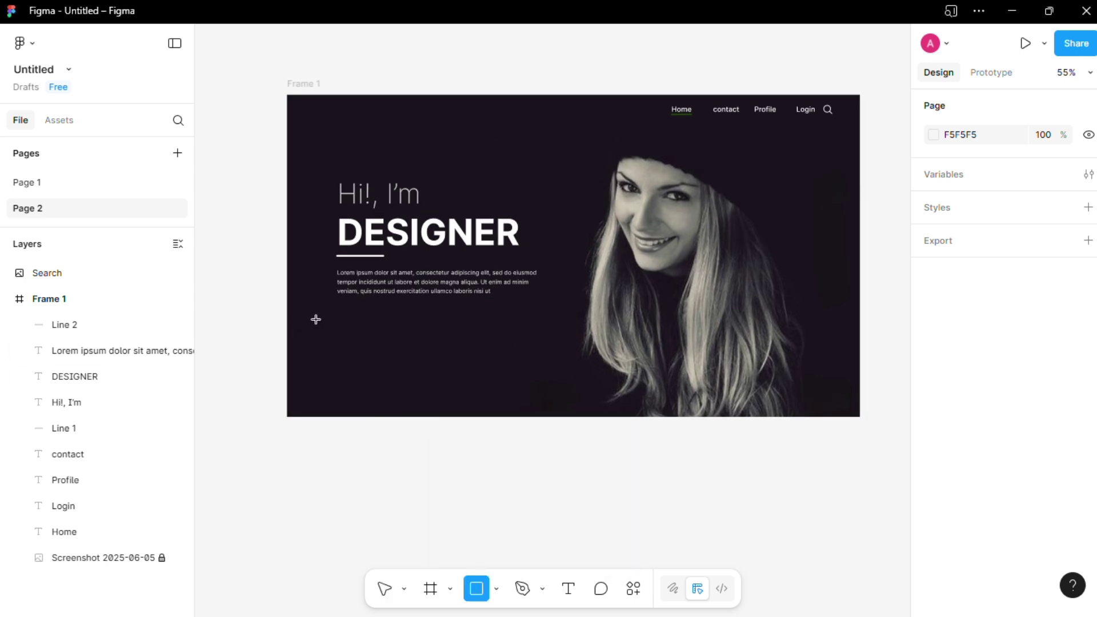
mouse_move(341, 318)
left_mouse_down()
mouse_move(420, 335)
mouse_move(400, 335)
left_mouse_up()
Remove the button rectangle's fill and give it a white FFFFFF stroke
scroll(971, 523, "down", 1)
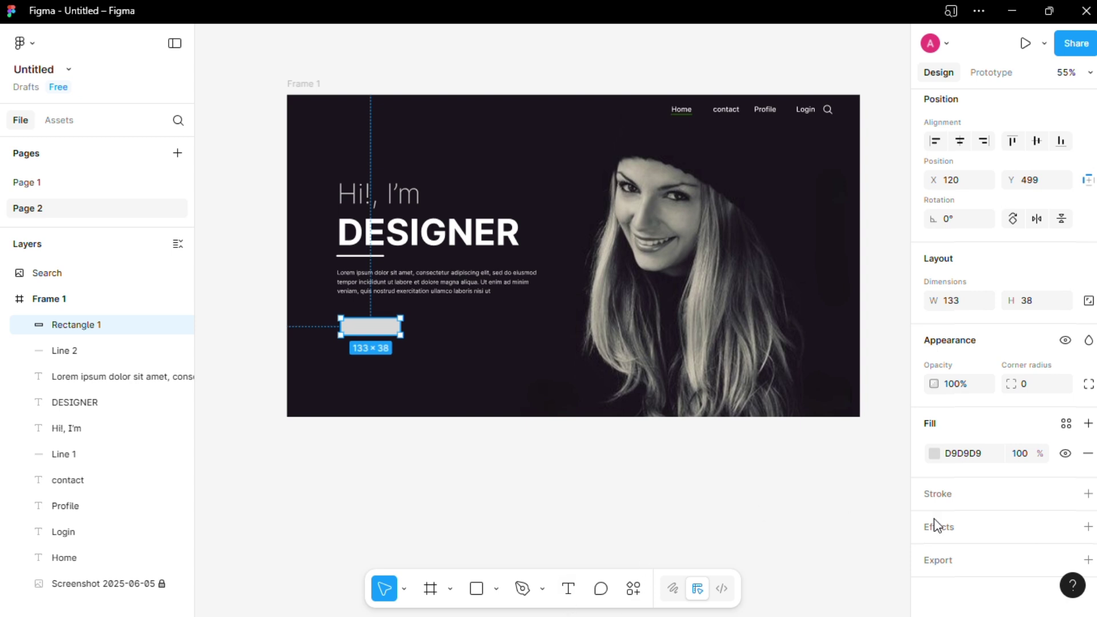
left_click(1087, 453)
left_click(1088, 457)
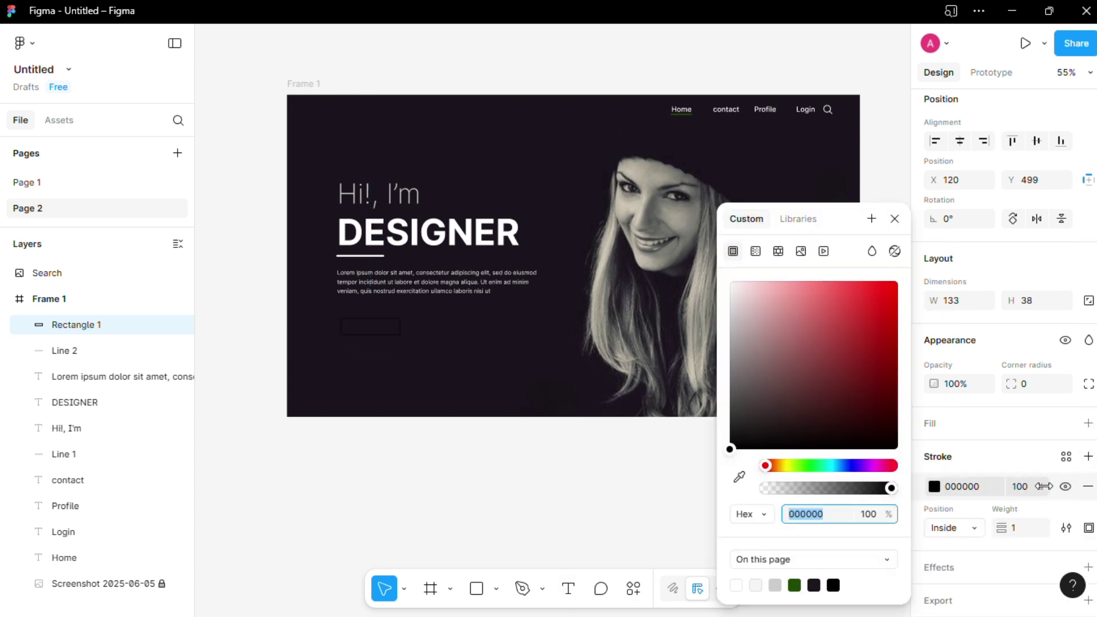
left_click(934, 486)
left_click(934, 486)
type("FFFFFF")
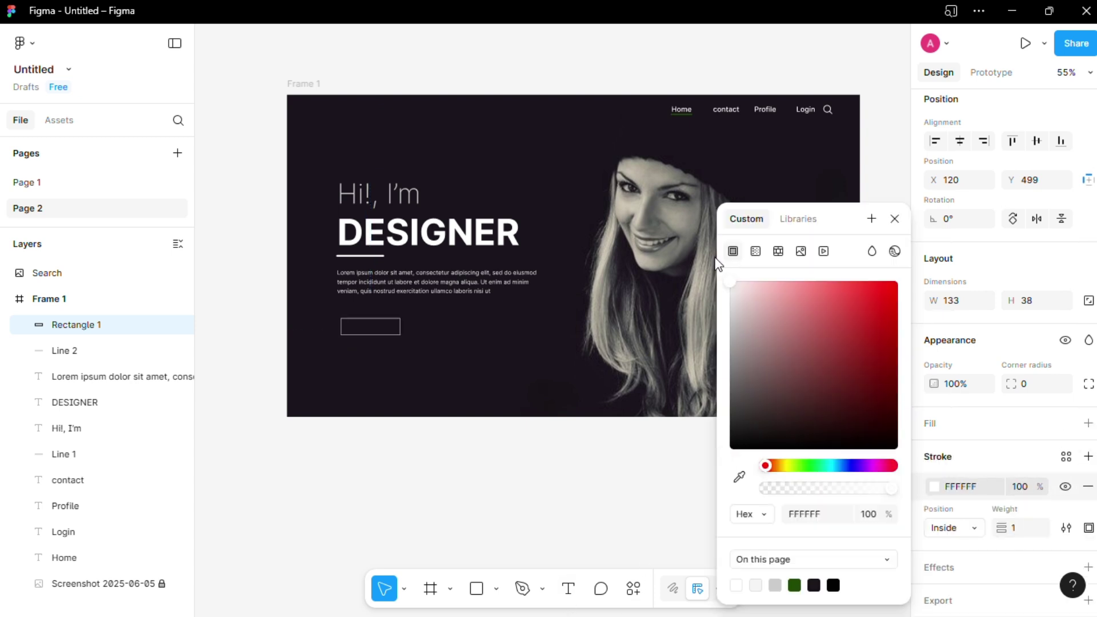
Set the button rectangle's stroke weight to 3 and its corner radius to 20
left_click(1016, 526)
type("3")
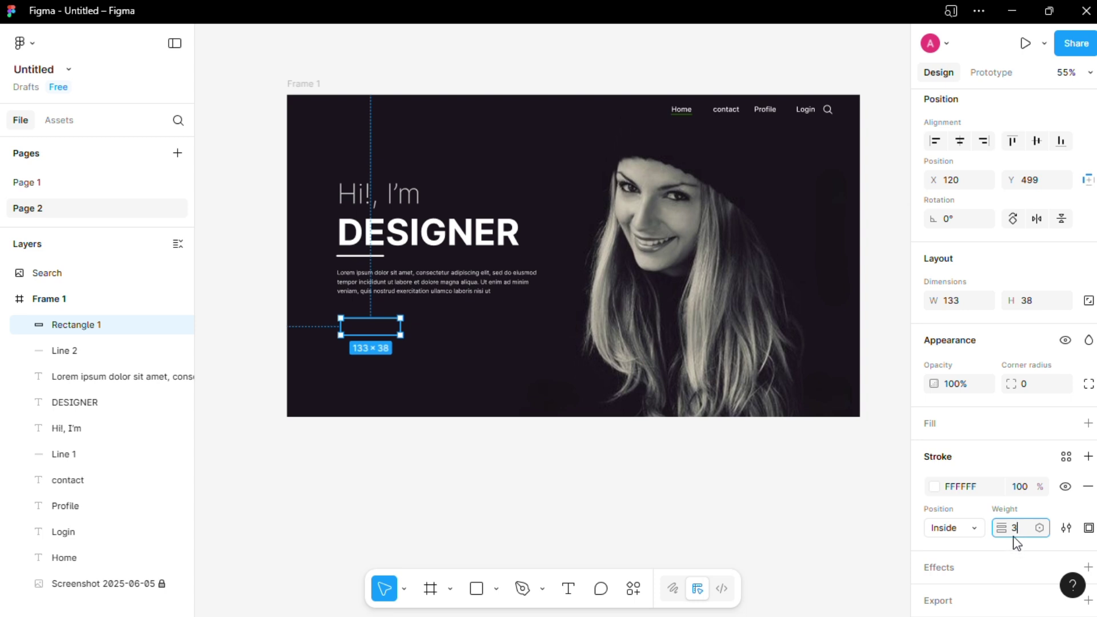
left_click(1039, 385)
type("20")
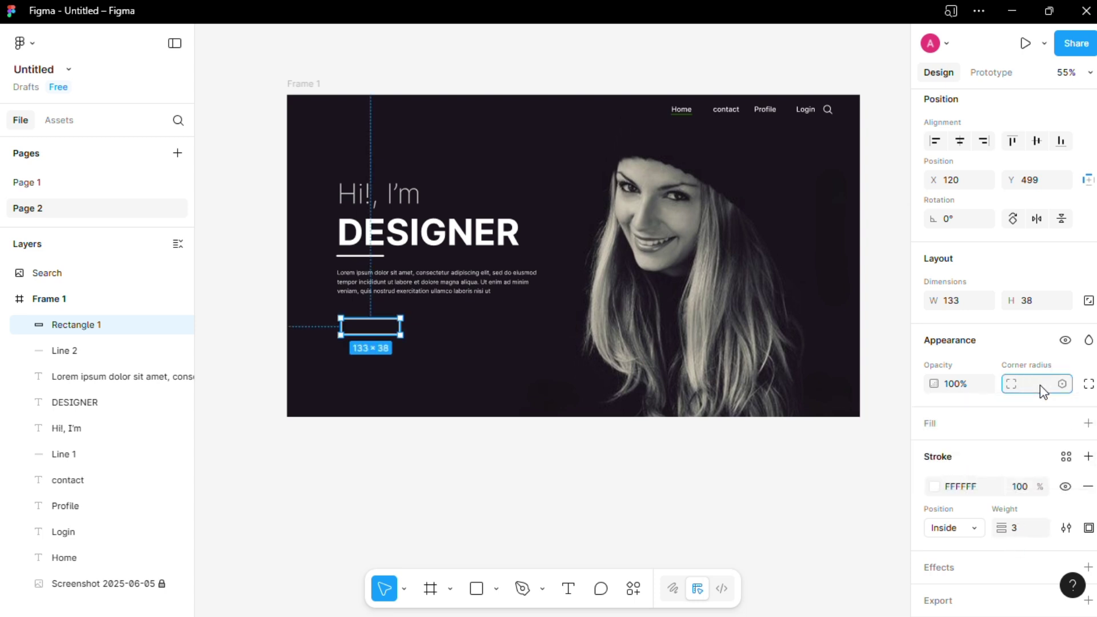
left_click(689, 462)
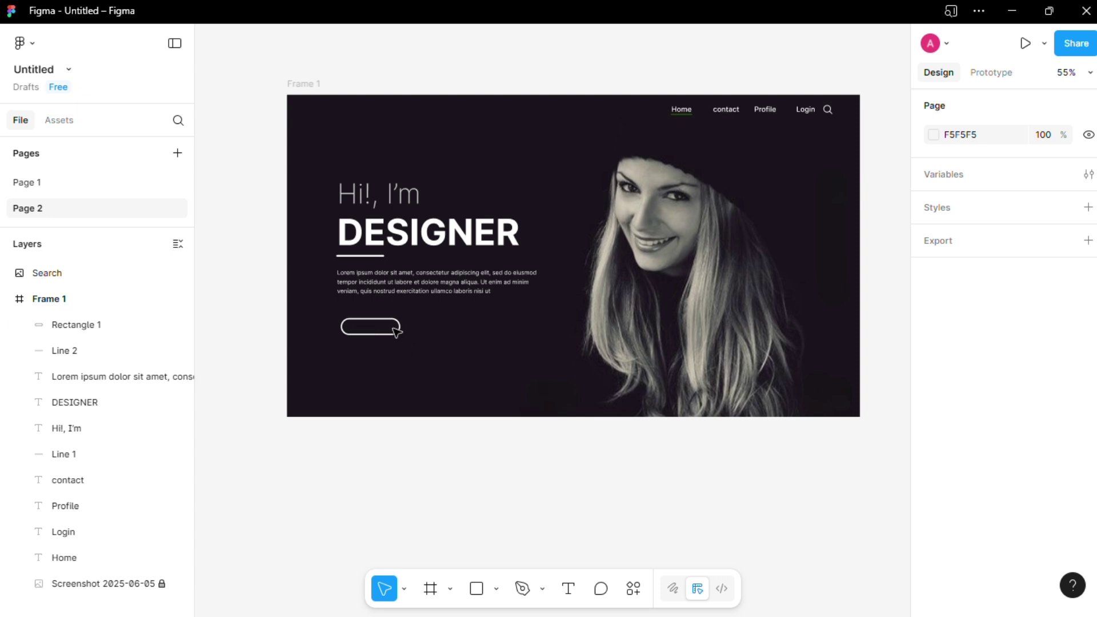
Set the rounded button rectangle's stroke weight to 1
scroll(314, 357, "down", 1)
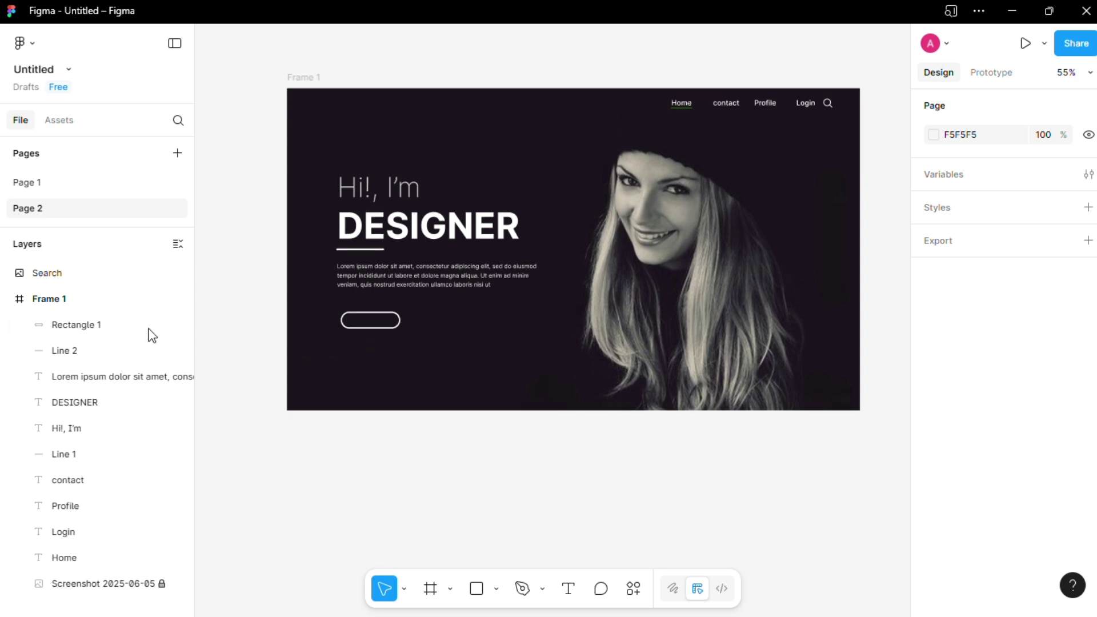
left_click(148, 327)
scroll(999, 516, "down", 2)
left_click(1021, 493)
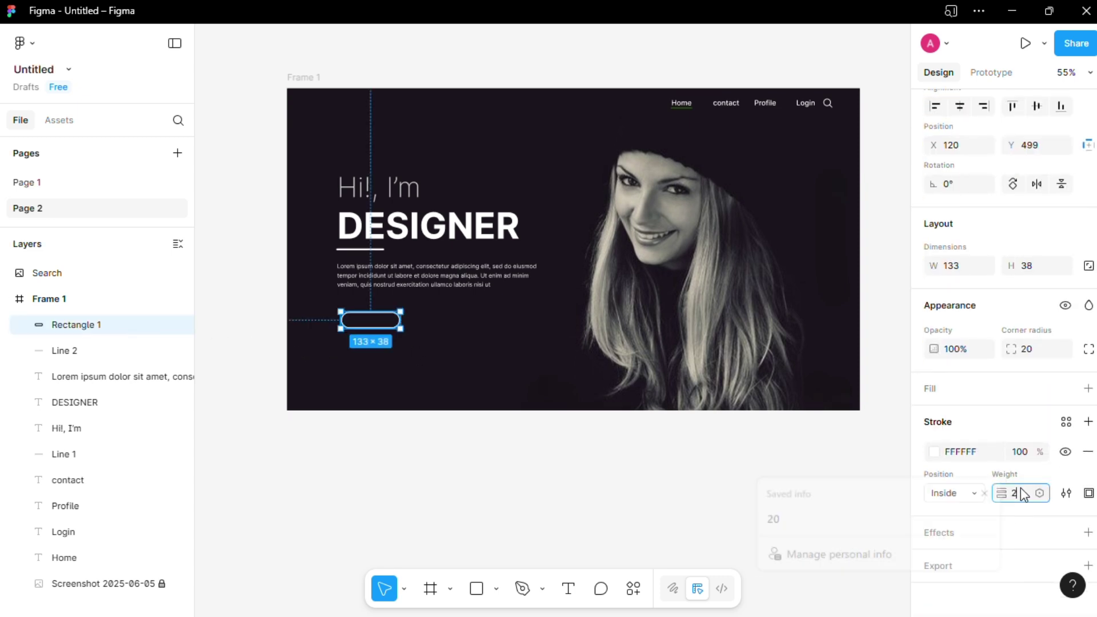
left_click(543, 502)
left_click(372, 315)
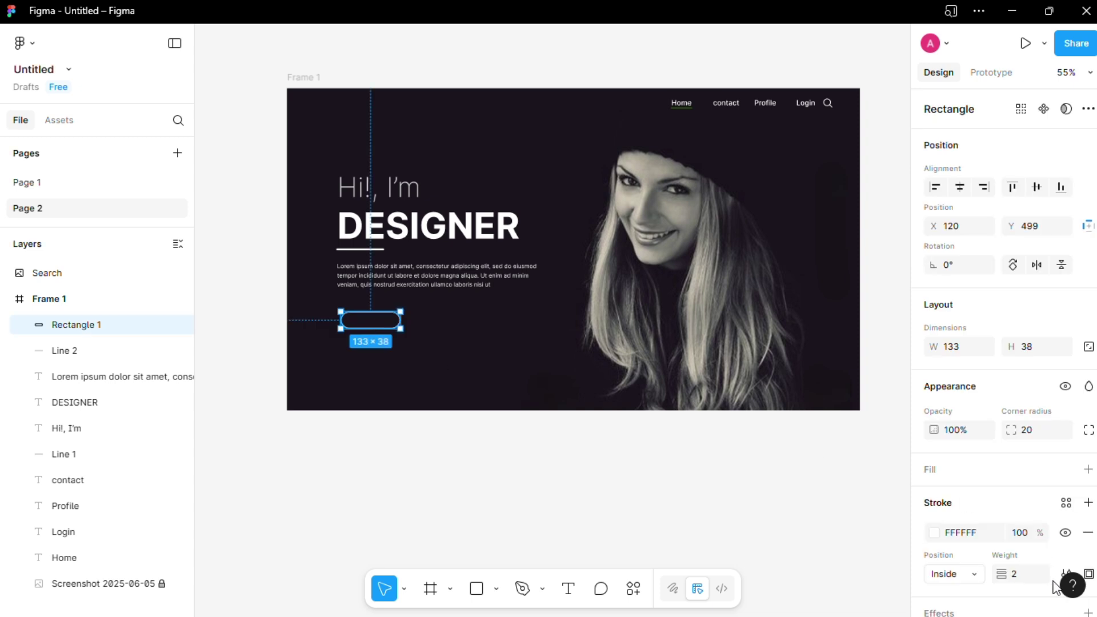
left_click(1016, 573)
type("1")
scroll(371, 351, "up", 2)
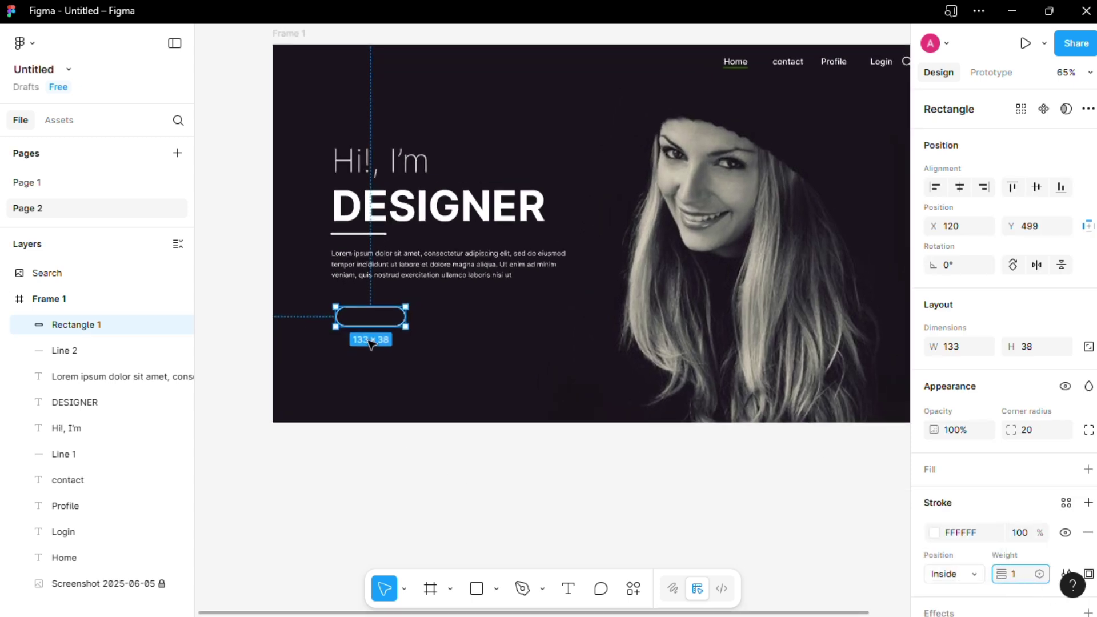
left_click(568, 588)
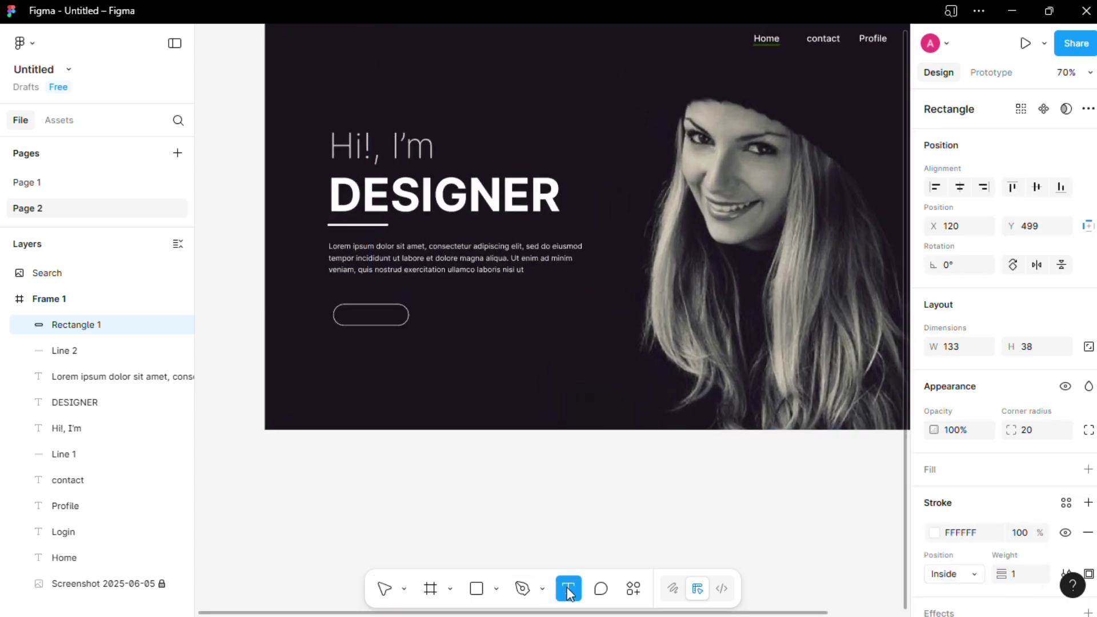
left_click(376, 326)
type("Know")
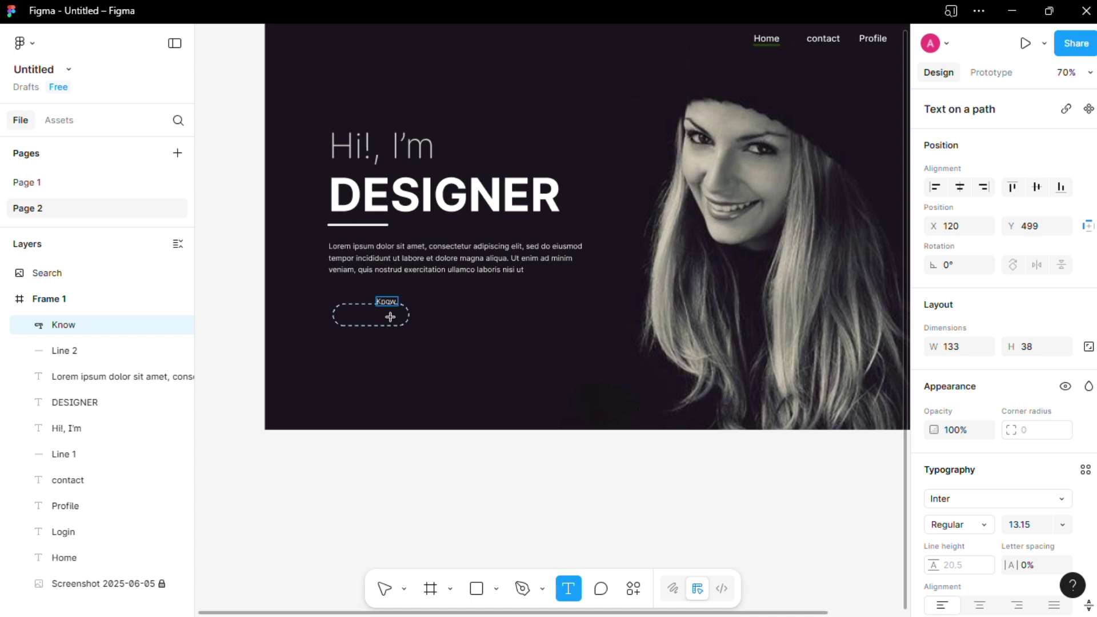
type("now More")
key("BackSpace")
key("BackSpace")
key("BackSpace")
key("BackSpace")
key("BackSpace")
key("BackSpace")
key("BackSpace")
key("BackSpace")
key("BackSpace")
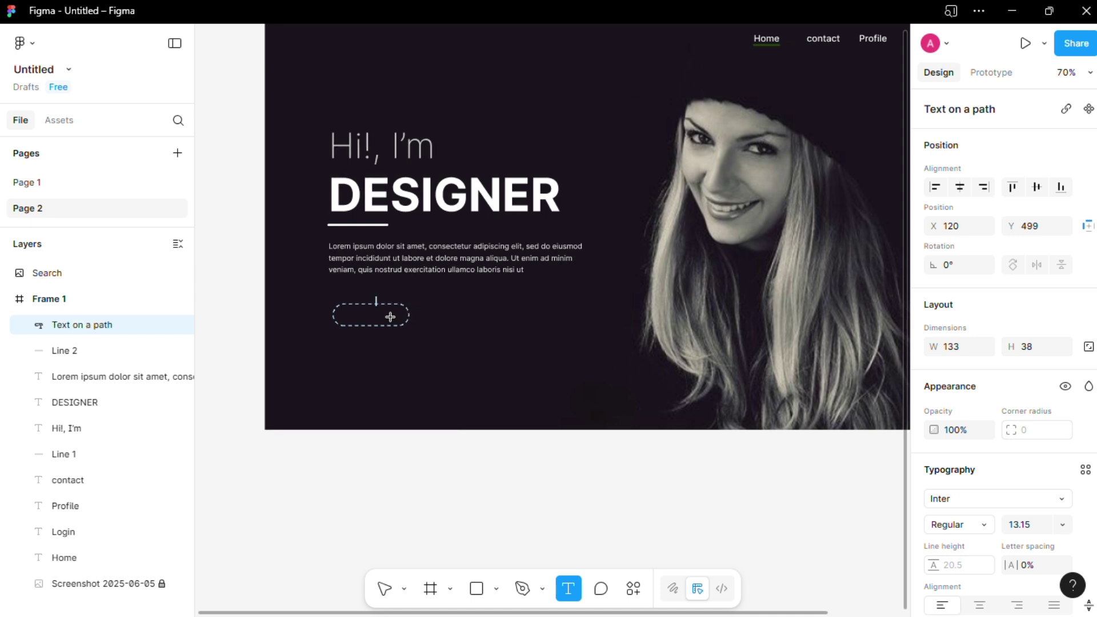
left_click(510, 352)
key("Escape")
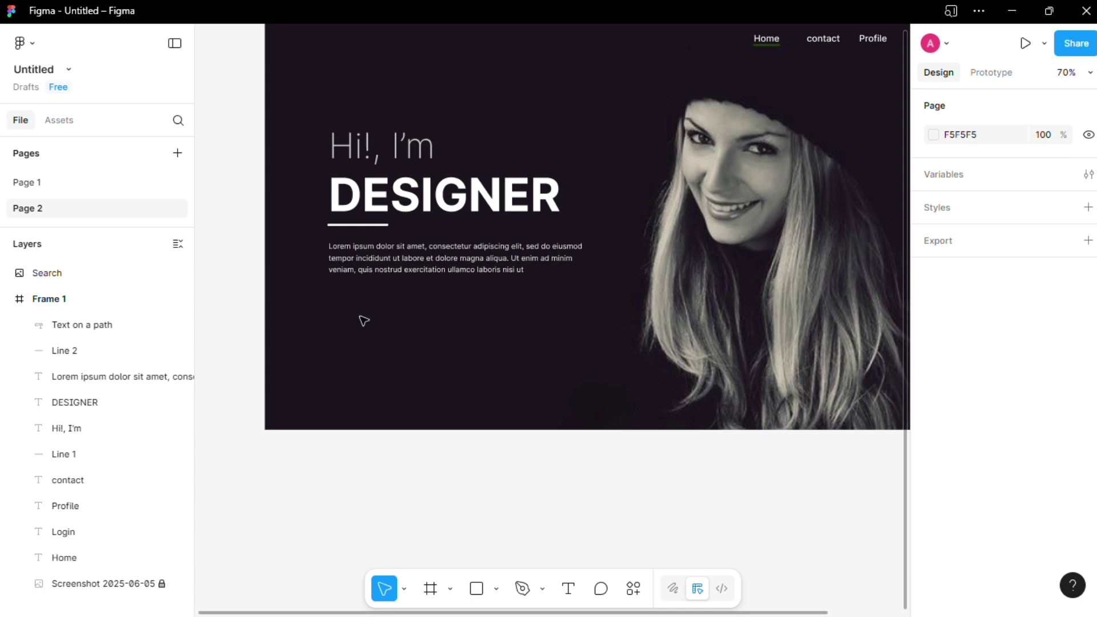
key("ctrl+z")
Add a "Know More" text at about X 405, Y 551 and set its font weight to Semi Bold
key("t")
left_click(496, 337)
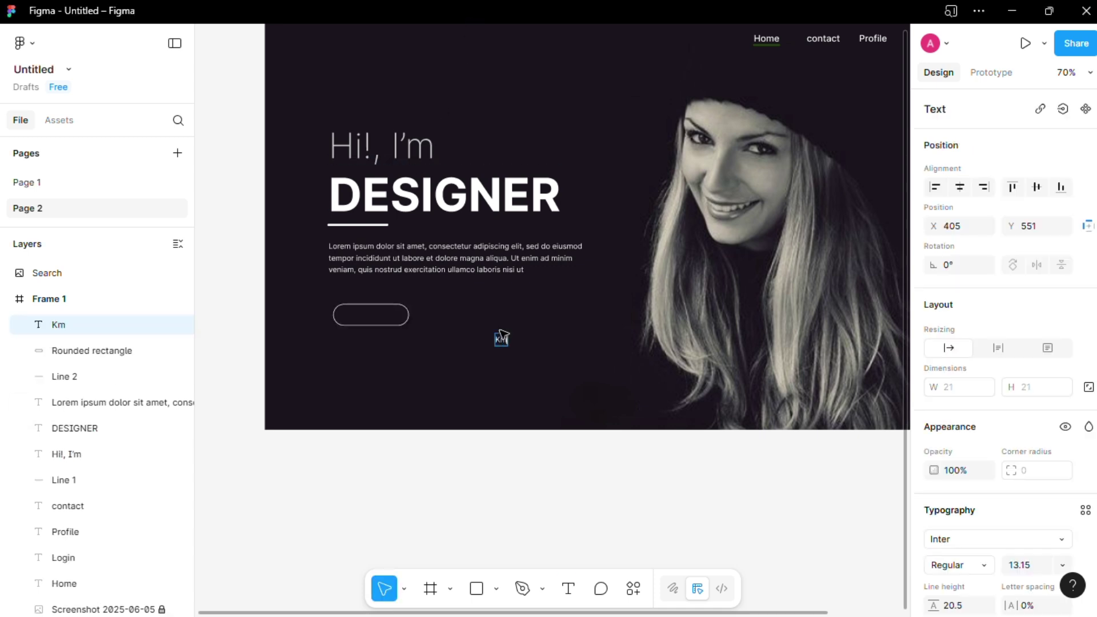
type("Know More")
key("ctrl+a")
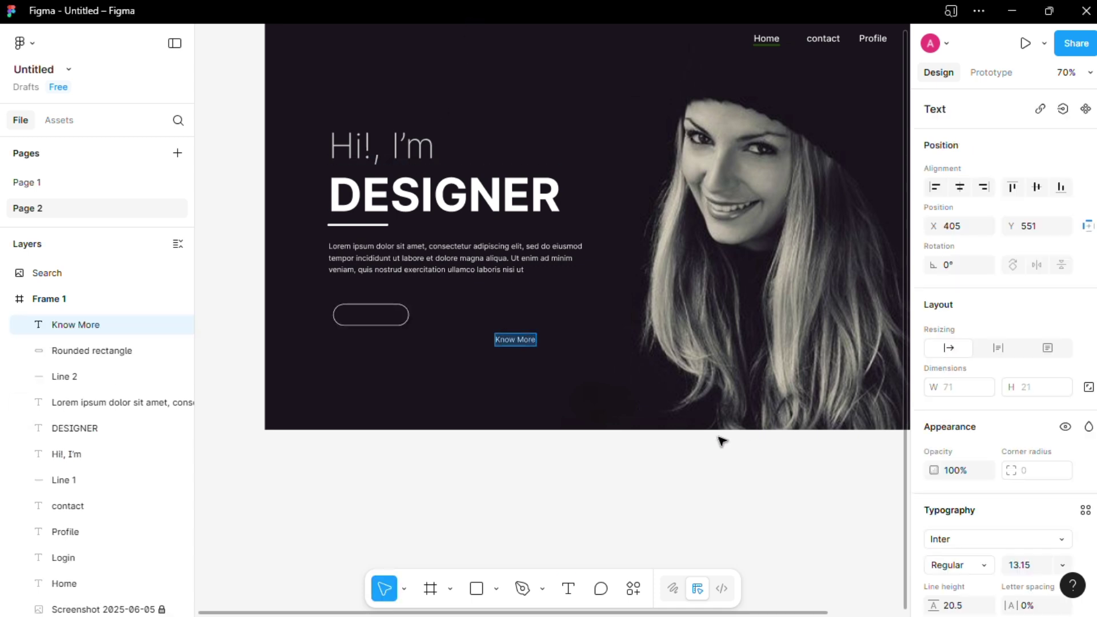
left_click(981, 565)
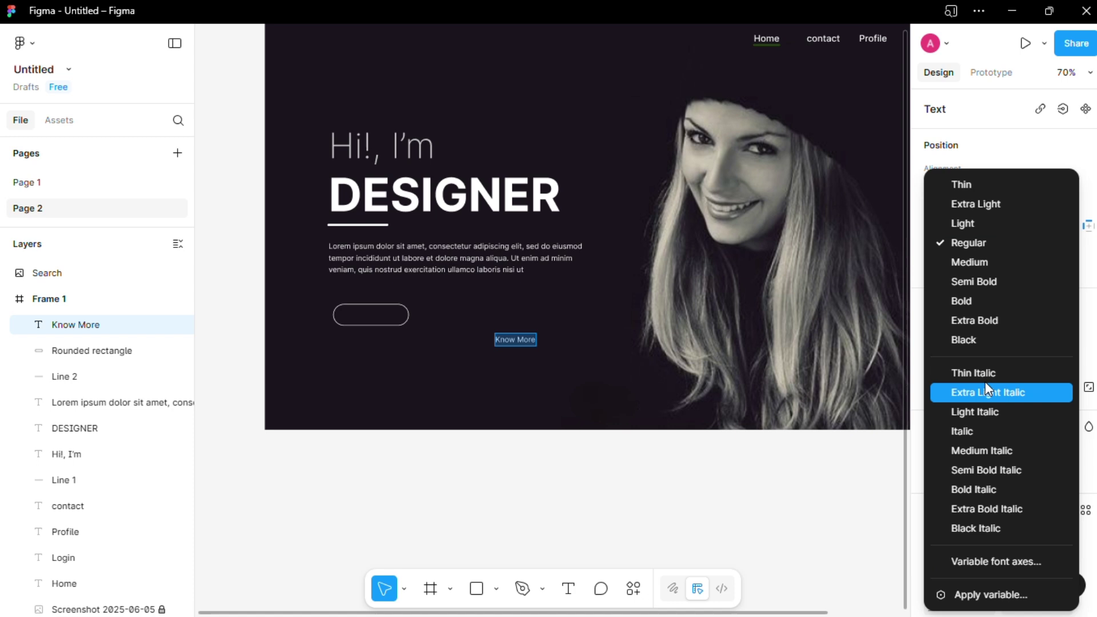
left_click(995, 275)
key("Escape")
Move the "Know More" text into the centre of the rounded button outline
left_click(521, 345)
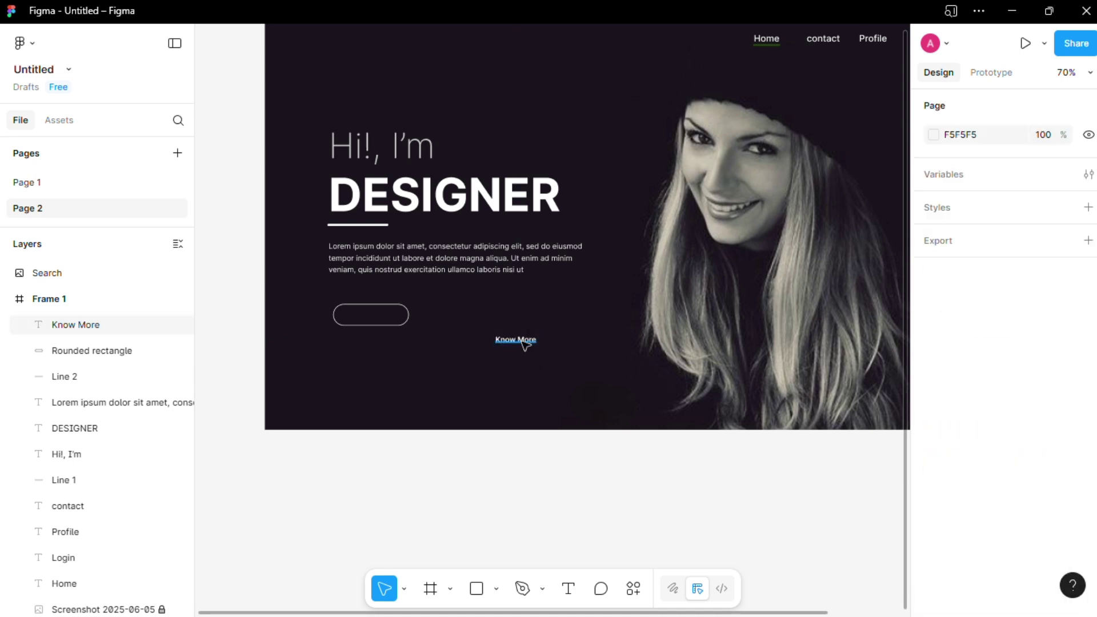
left_click(522, 342)
left_click_drag(523, 344, 380, 320)
left_click(435, 341)
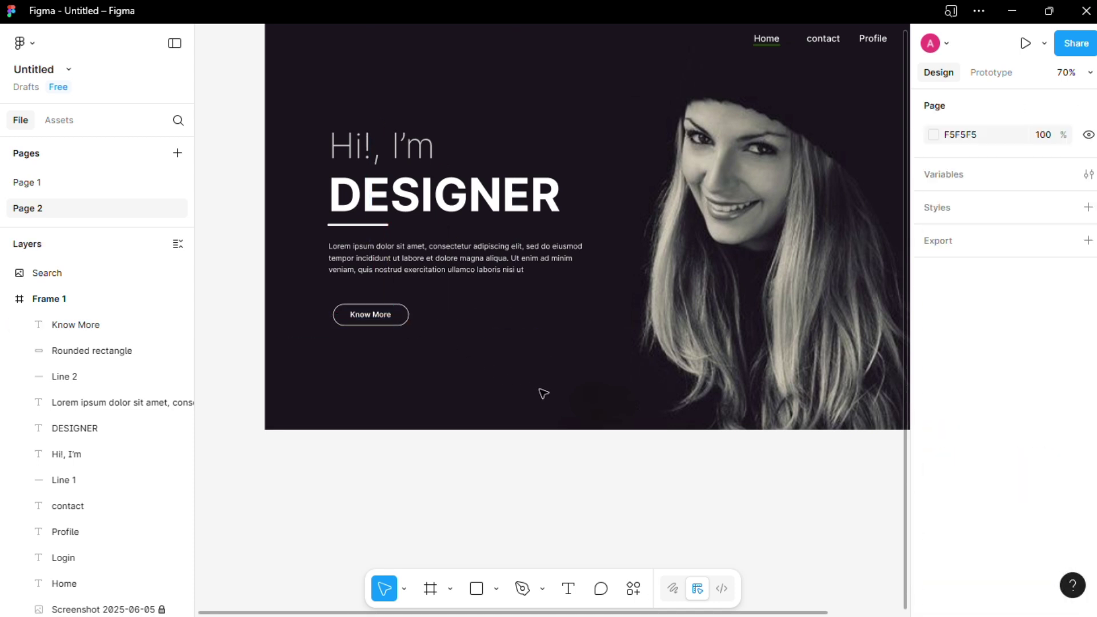
scroll(543, 394, "down", 2)
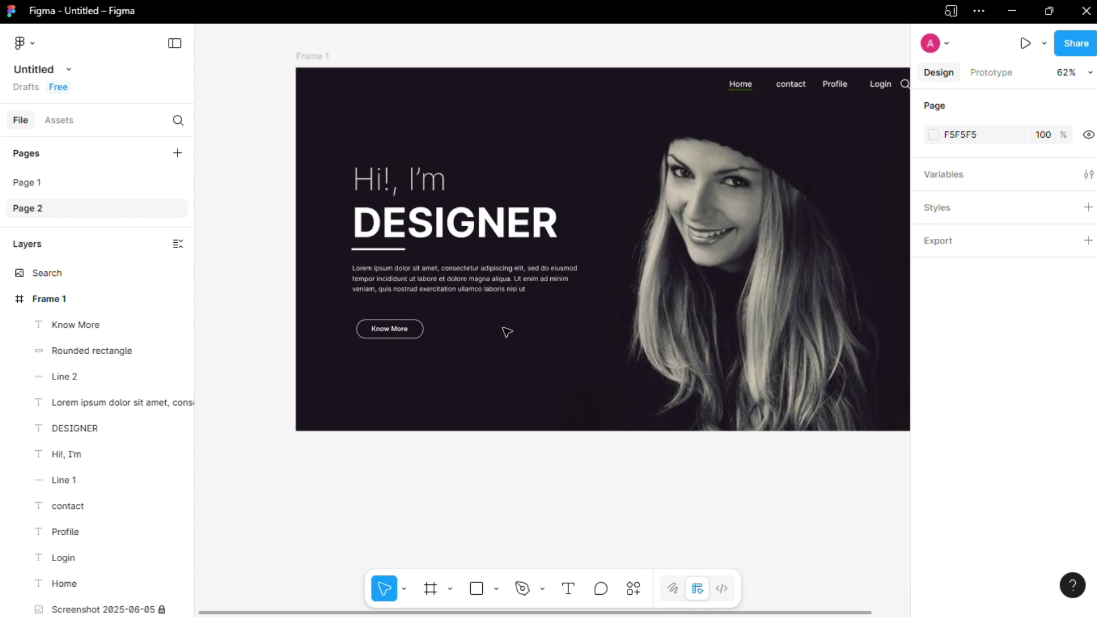
Set the stroke weight of the short divider line under "DESIGNER" to 2
left_click(378, 249)
left_click(1027, 576)
type("2")
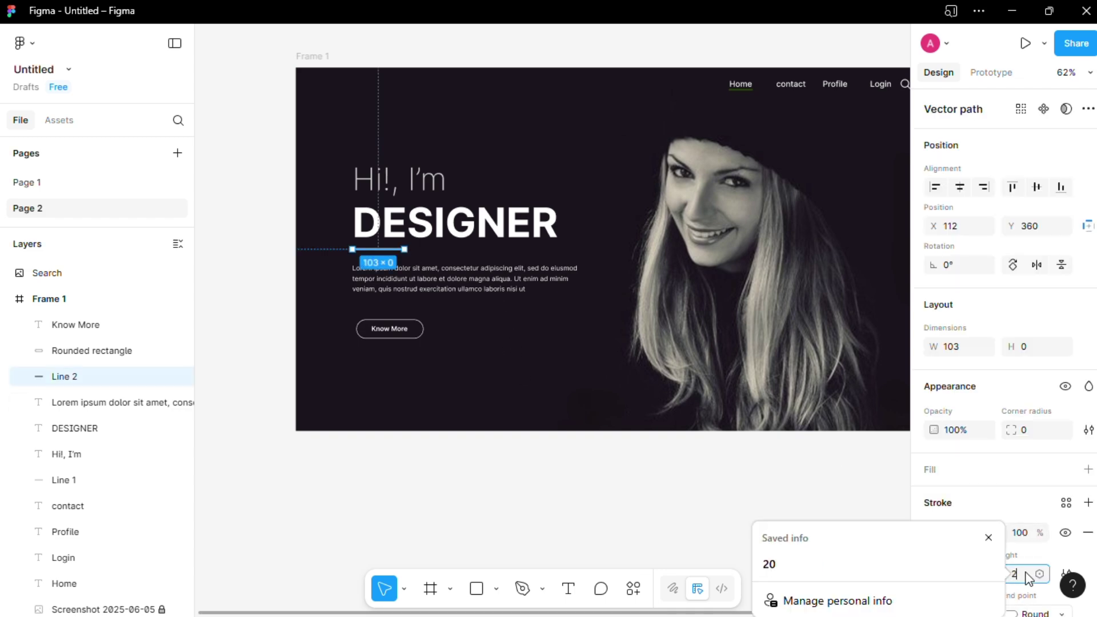
left_click(633, 487)
left_click(463, 290)
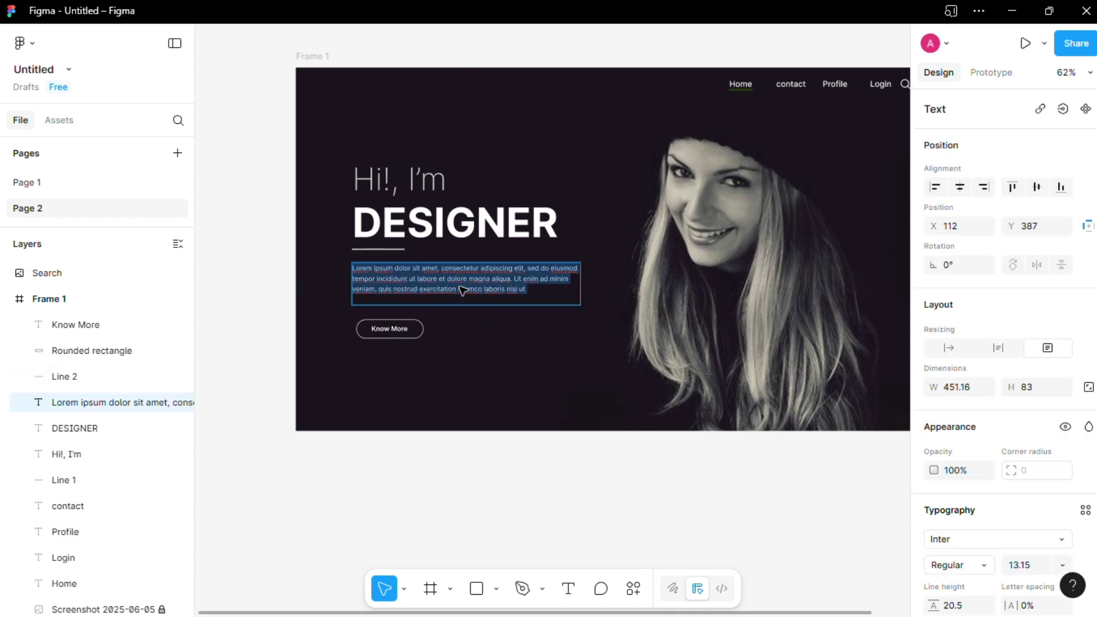
left_click(548, 477)
scroll(649, 490, "down", 2)
scroll(257, 284, "down", 1)
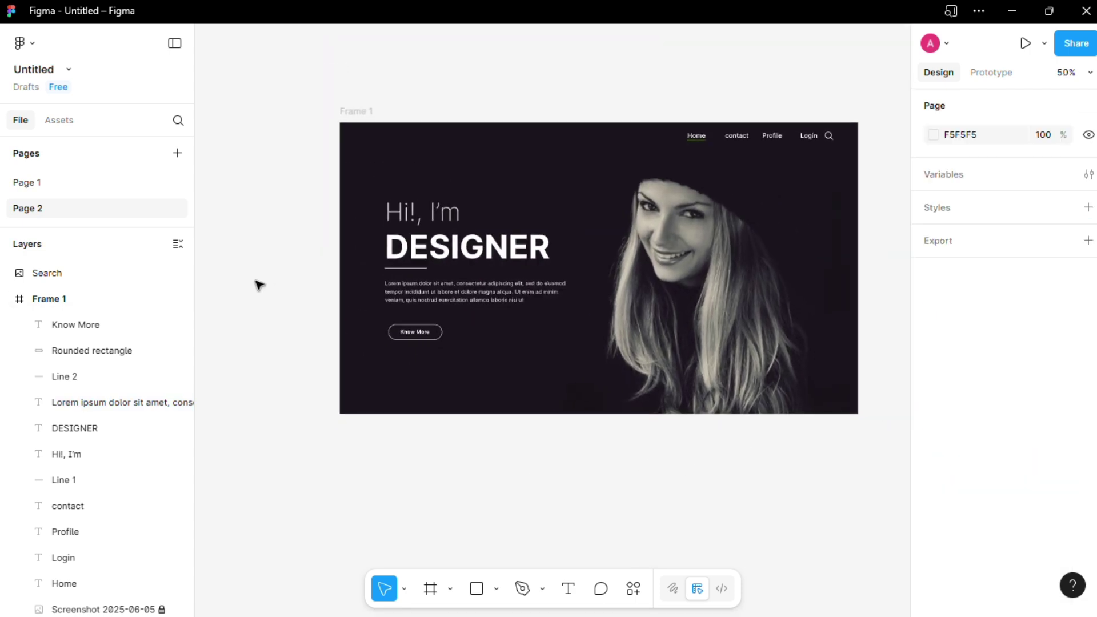
scroll(558, 343, "up", 1)
Search the Icons8 plugin for "facebook" and insert the circled Facebook icon in white on Page 1
left_click(21, 43)
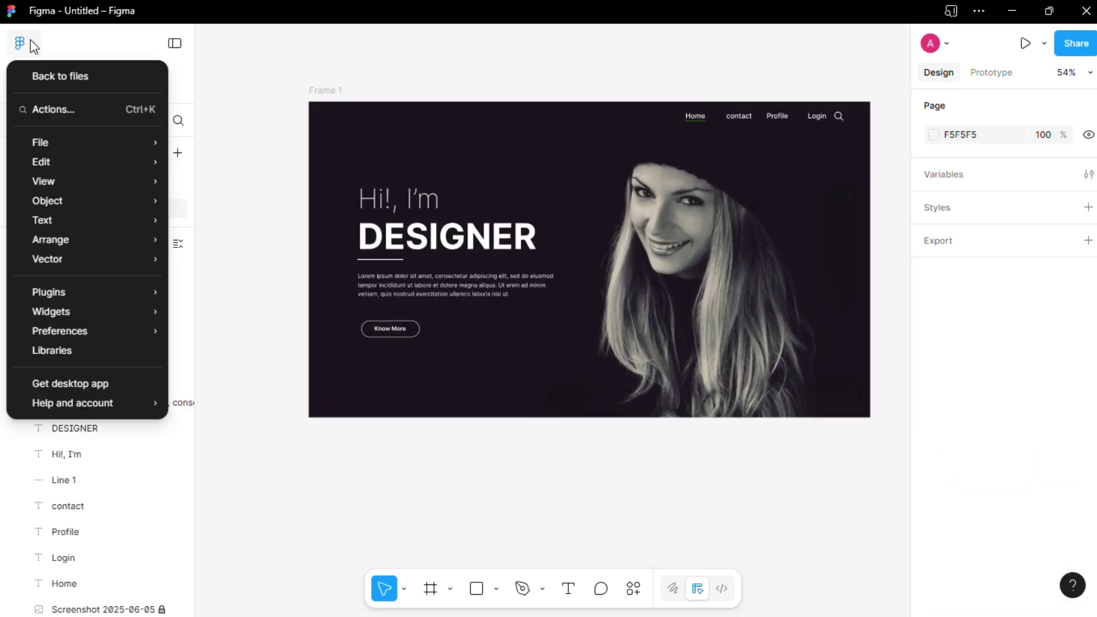
left_click(237, 313)
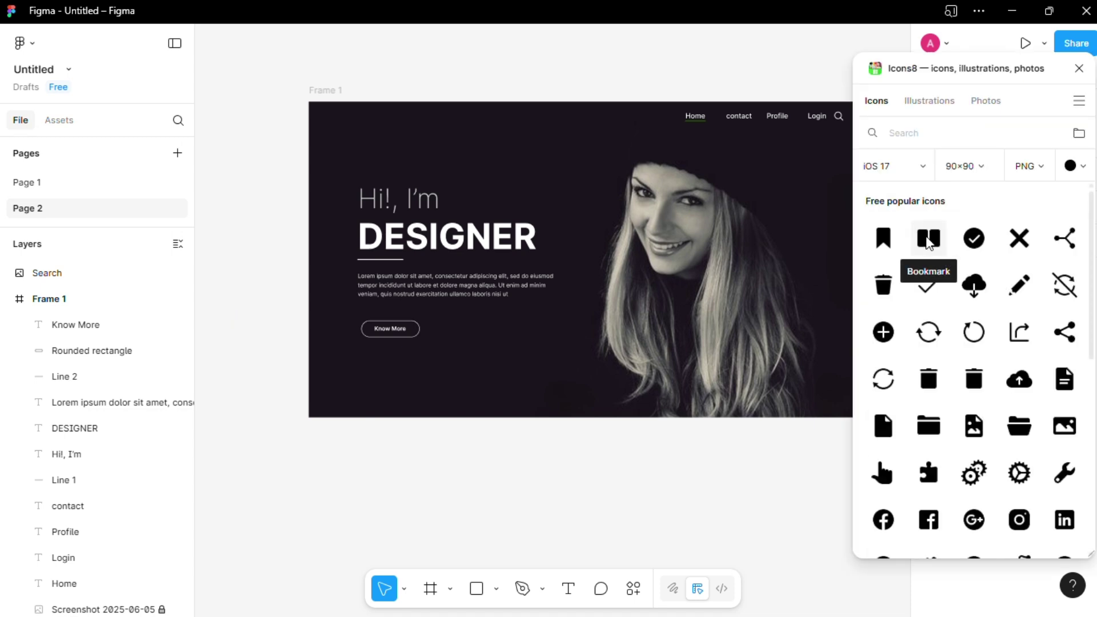
left_click(953, 138)
type("faceb")
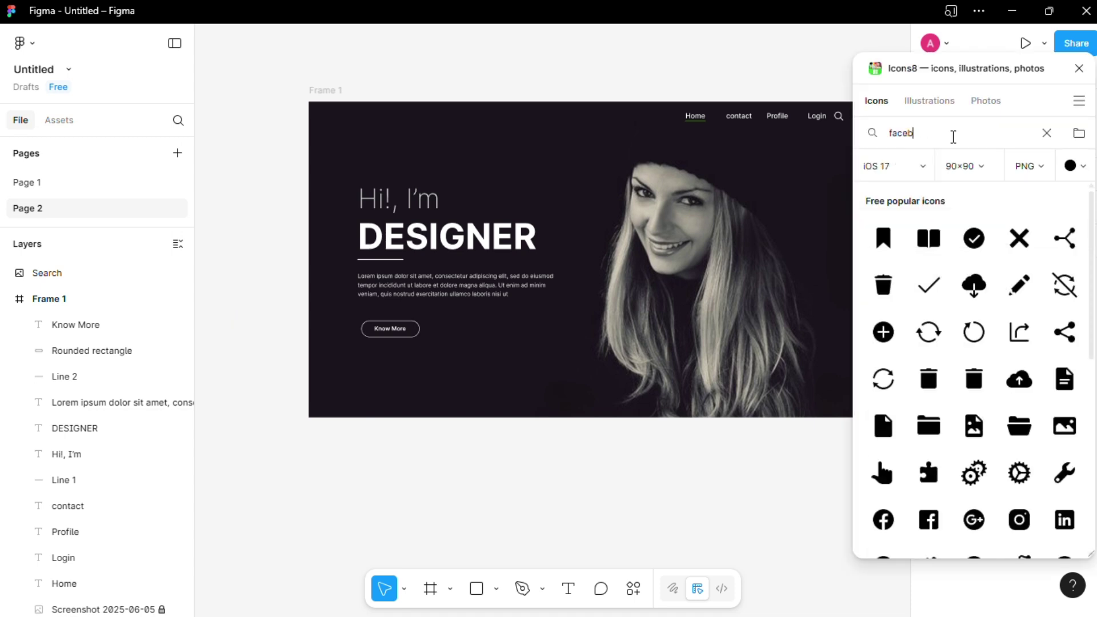
type("ook")
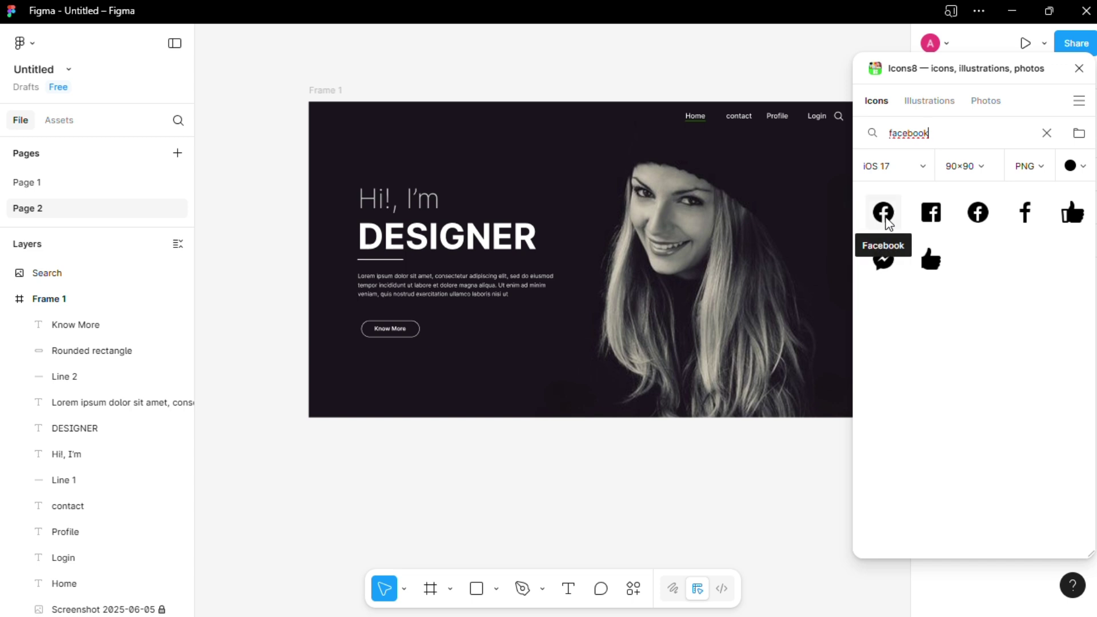
left_click(1084, 167)
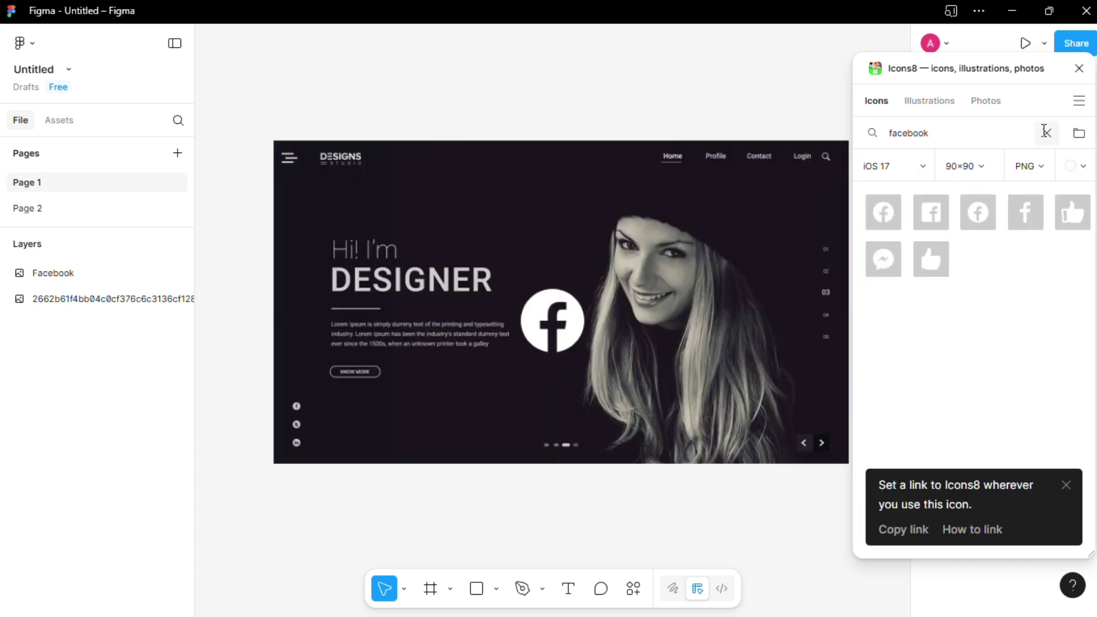
Search Icons8 for "twitter" and insert the white X icon beside the Facebook icon
left_click(1046, 133)
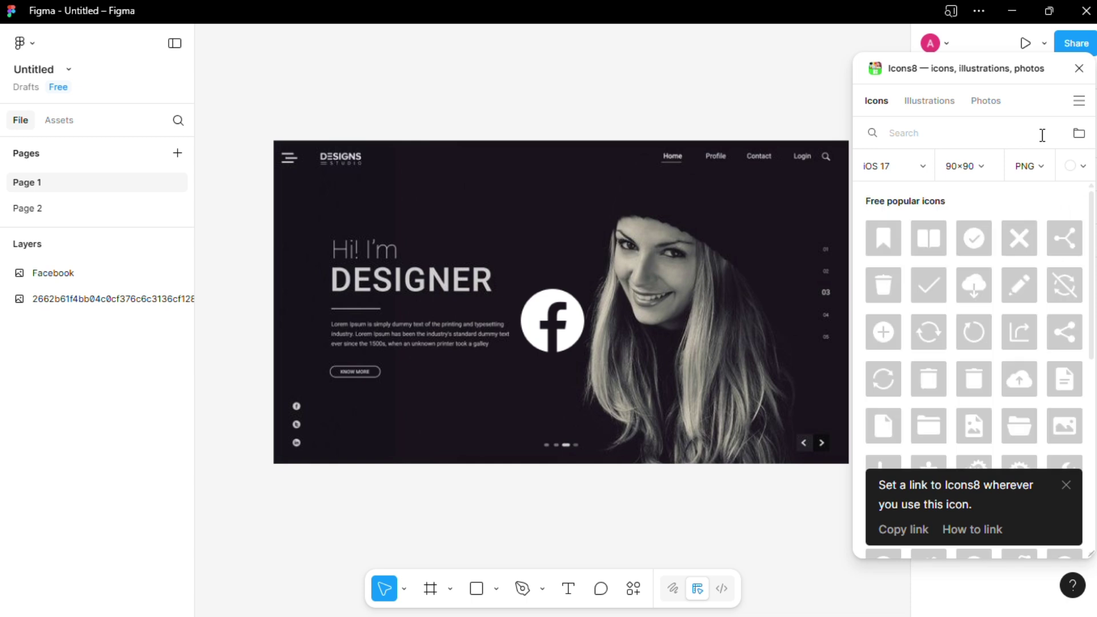
type("twitter")
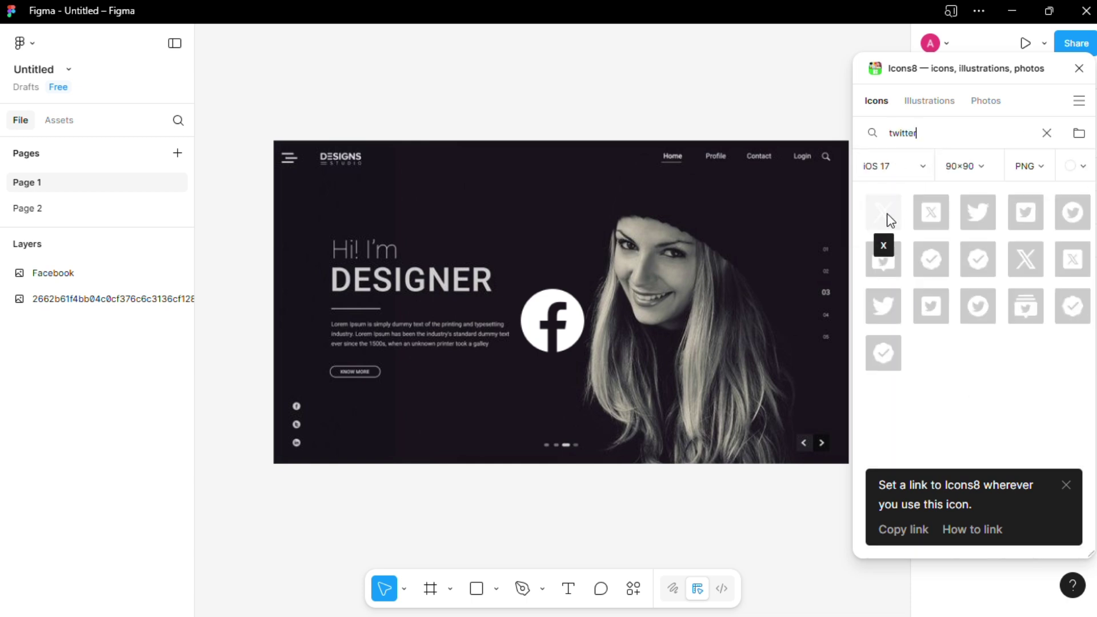
left_click(887, 216)
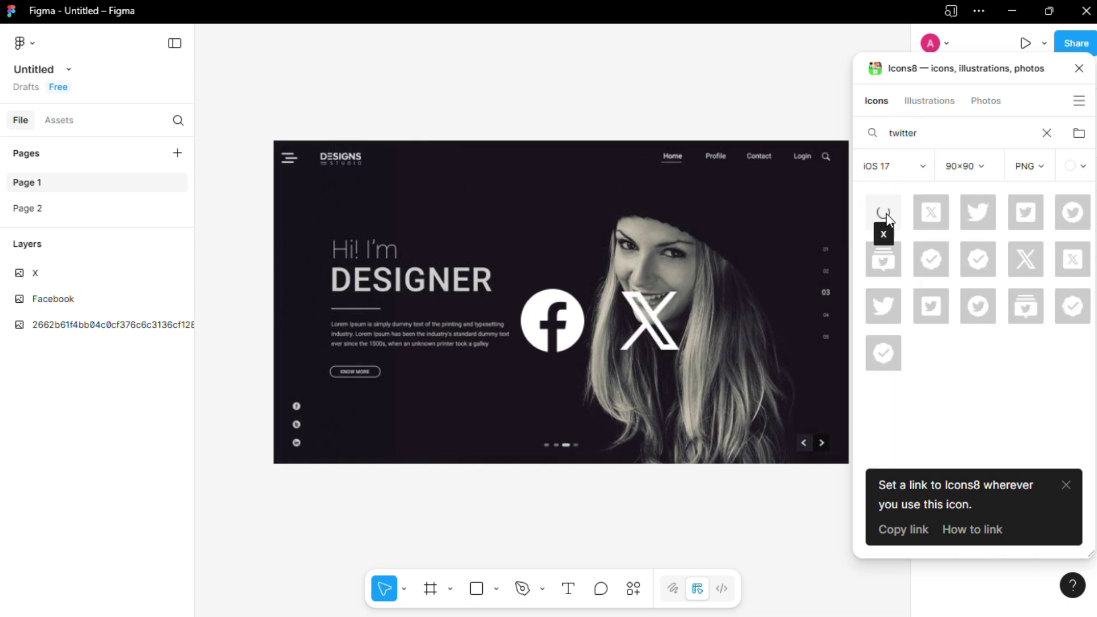
Search Icons8 for "linkedin" and insert the white circled LinkedIn icon
left_click(946, 132)
type("linkedin")
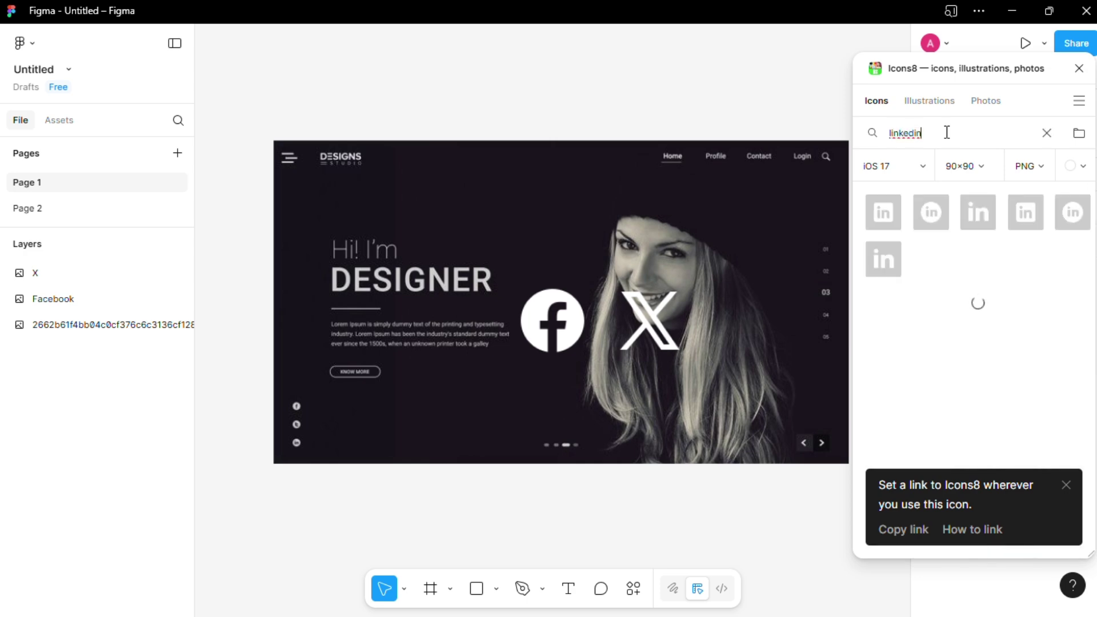
left_click(928, 215)
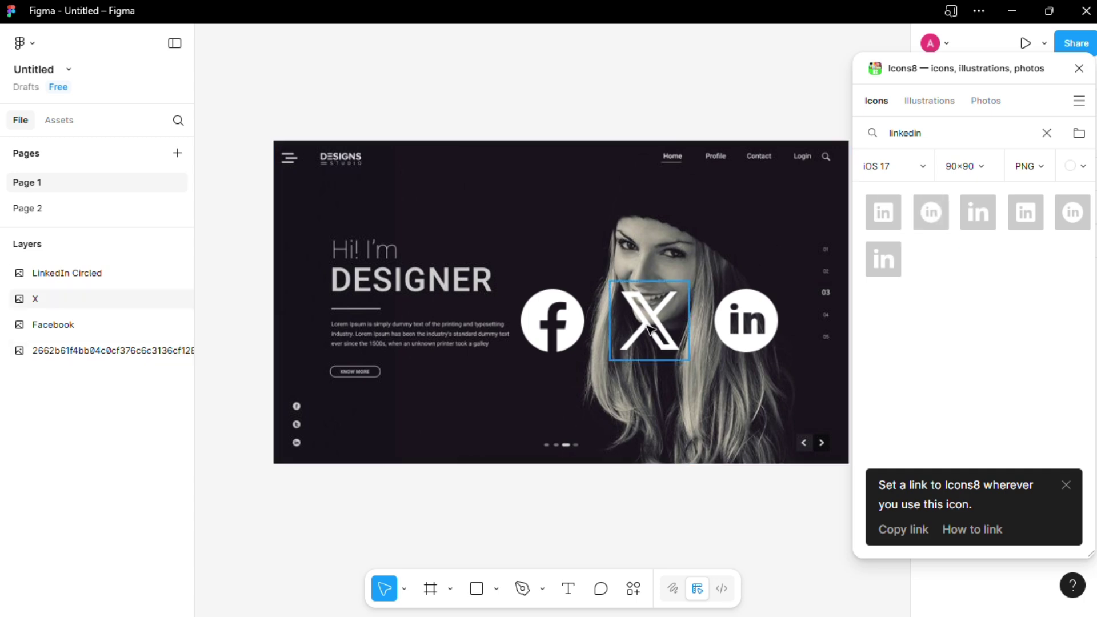
Replace the X icon with the white circled Twitter icon found by searching Icons8 for "twitter", and close the plugin
left_click(1043, 134)
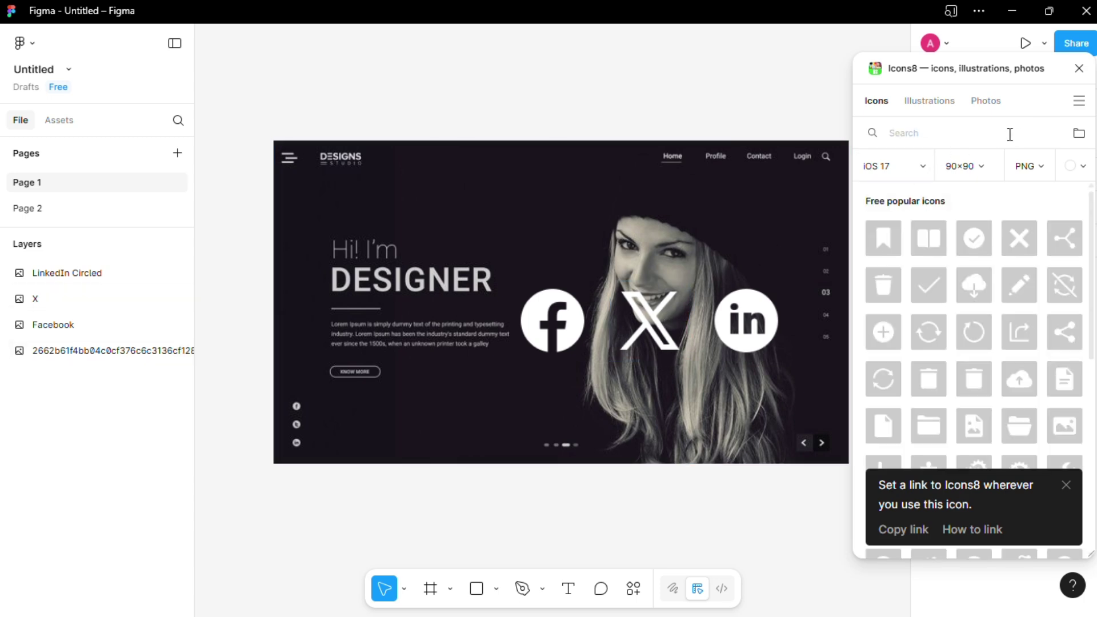
type("twitter")
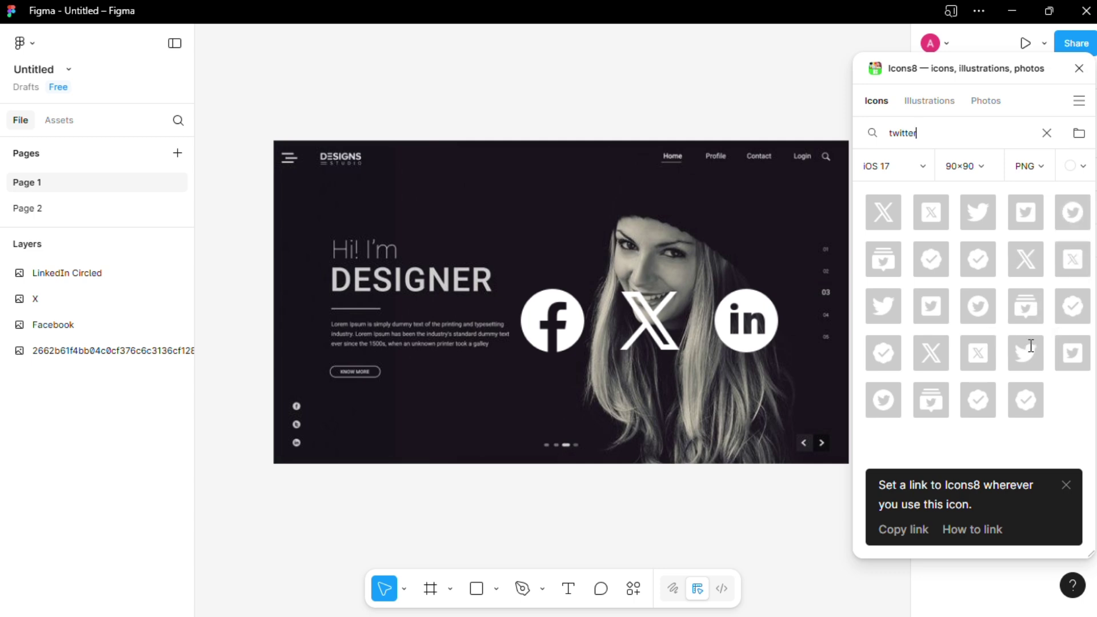
left_click_drag(983, 307, 661, 399)
left_click(635, 326)
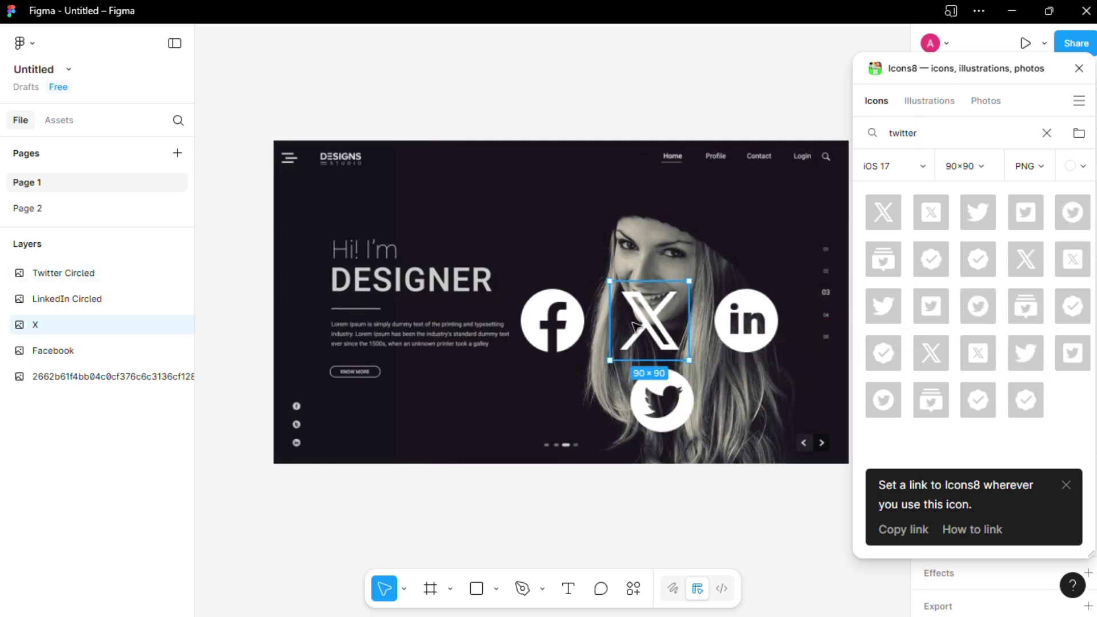
key("Delete")
left_click(1078, 68)
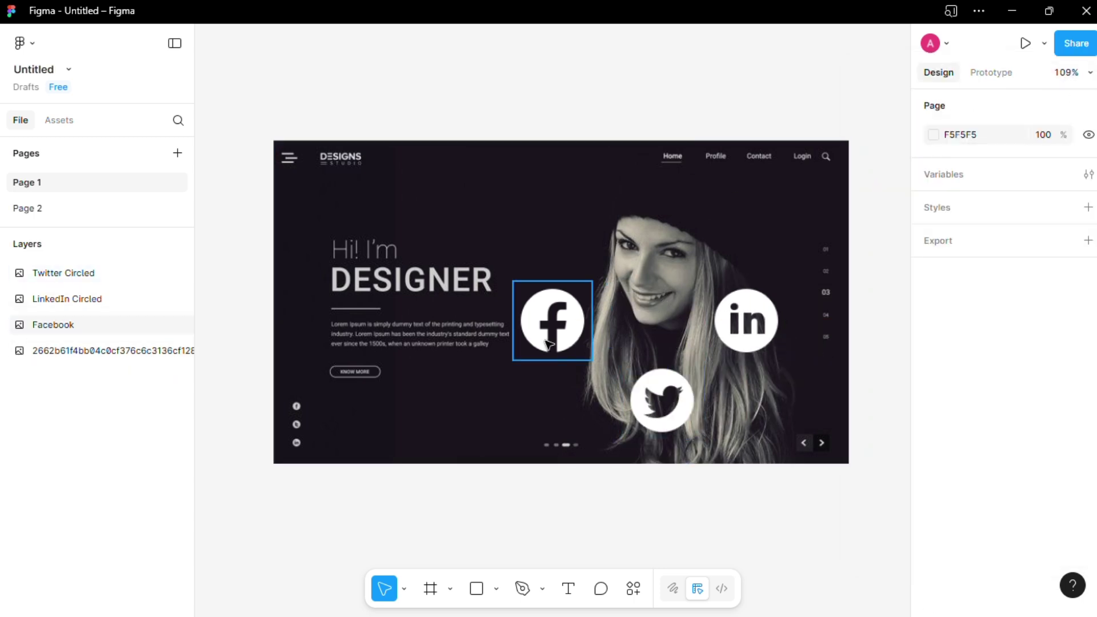
Bring the Facebook, LinkedIn and Twitter icons from Page 1 into Frame 1 on Page 2
left_click_drag(559, 308, 421, 382)
key("Page_Down")
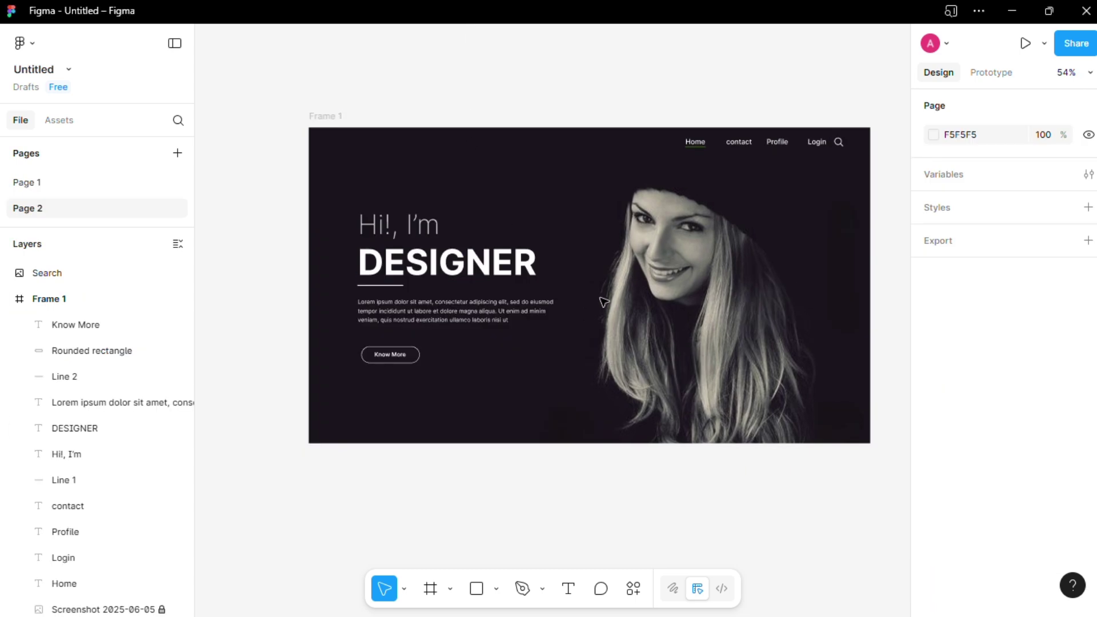
key("ctrl+v")
key("Escape")
Stack the Facebook, Twitter and LinkedIn icons in an evenly spaced column at X 578, from about Y 205 to Y 425, beside the portrait
left_click_drag(488, 321, 342, 378)
left_click_drag(547, 321, 441, 394)
left_click(344, 381)
left_click_drag(344, 381, 578, 245)
left_click_drag(439, 394, 581, 286)
left_click_drag(616, 326, 581, 340)
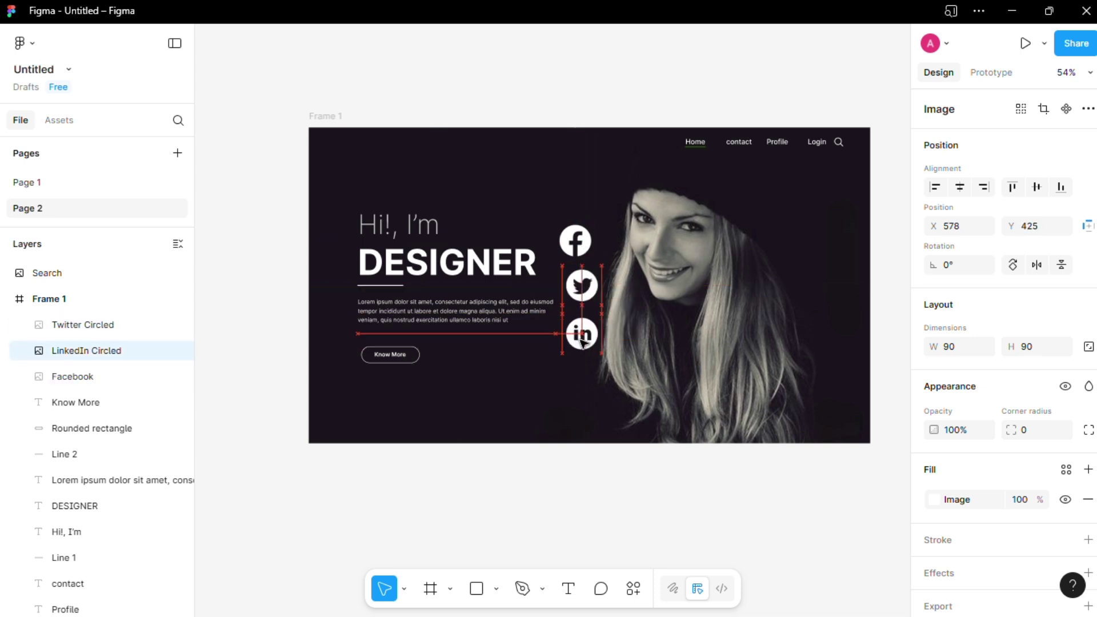
left_click_drag(575, 248, 581, 245)
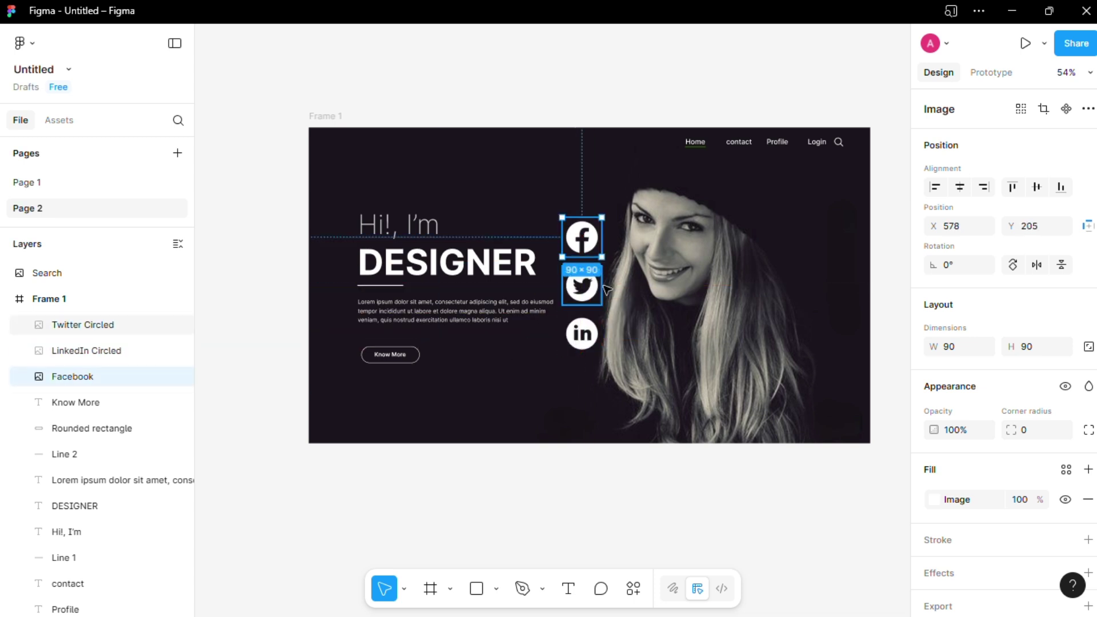
left_click_drag(545, 202, 599, 350)
left_click(629, 350)
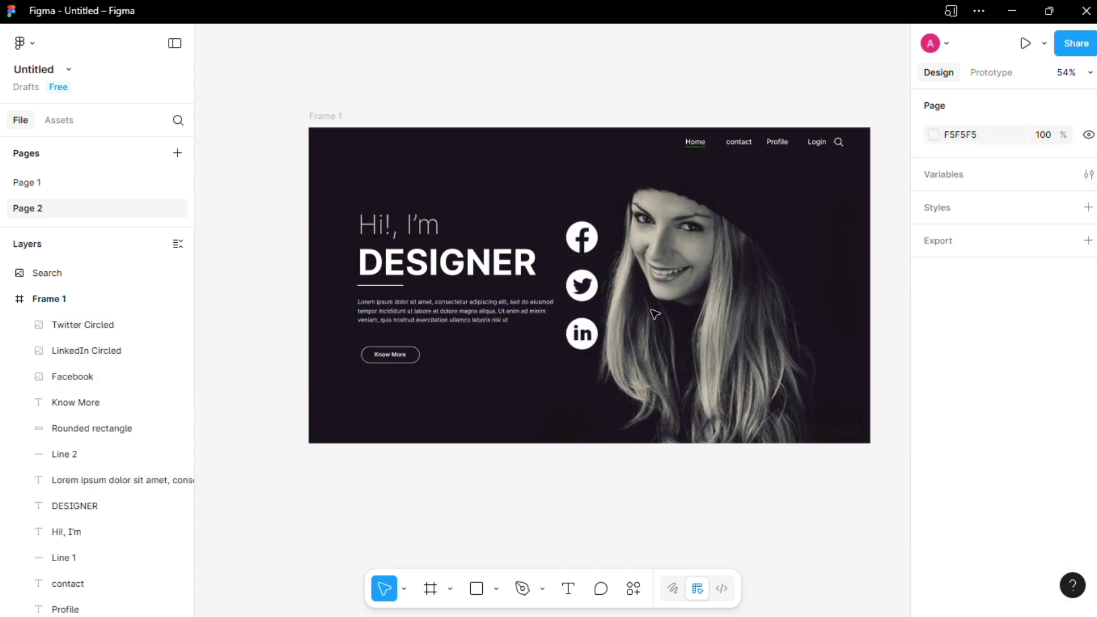
Scale the Facebook, Twitter and LinkedIn icon column down proportionally and move it to the frame's lower-left corner
left_click_drag(604, 252, 602, 343)
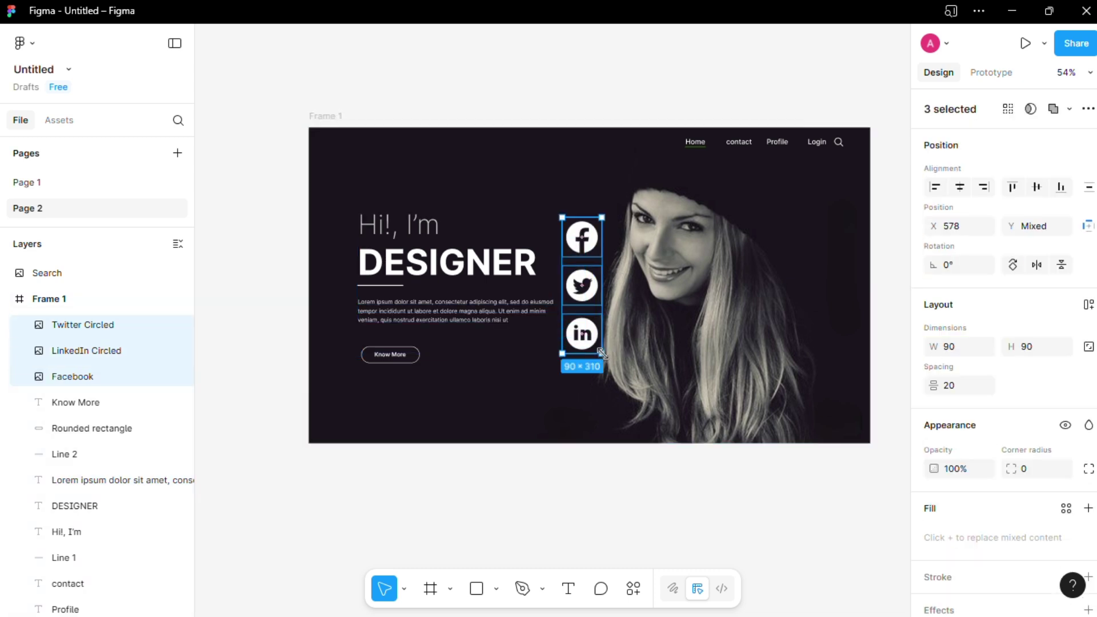
left_click(403, 589)
left_click(420, 548)
left_click_drag(600, 357, 336, 402)
left_click(481, 457)
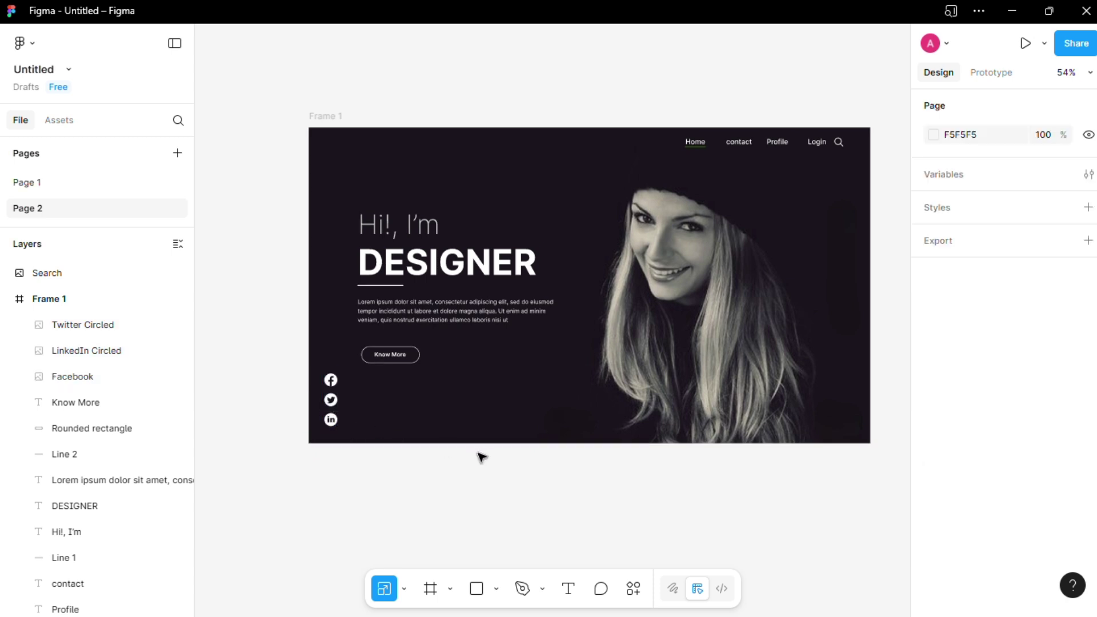
Refine the social icon column with smaller icons and wider gaps, keeping it near the frame's lower-left corner
left_click_drag(345, 409, 335, 351)
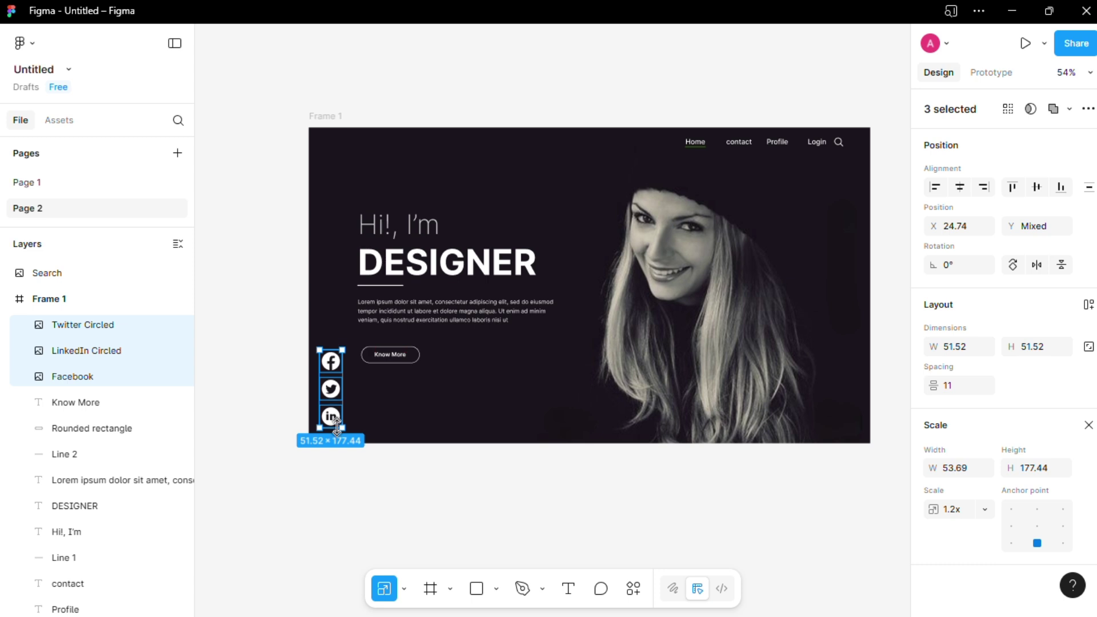
left_click_drag(345, 427, 329, 368)
left_click(404, 588)
left_click(405, 508)
left_click(379, 501)
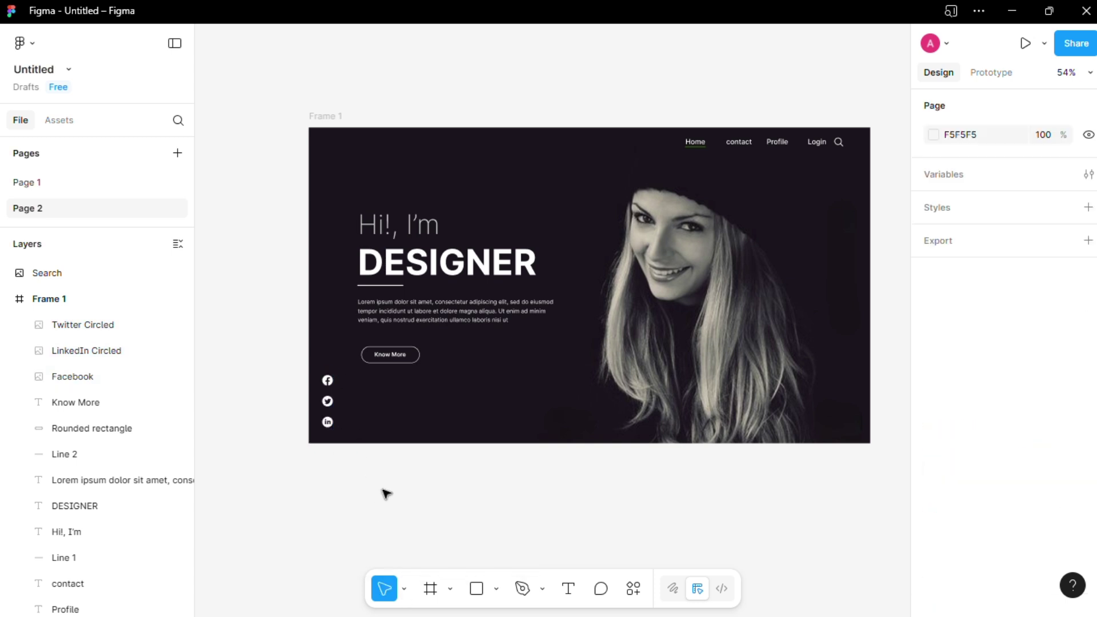
Copy the white line under DESIGNER to the frame's upper-left corner at X 17, Y 23 and set its width to 20
scroll(403, 142, "up", 1, "ctrl")
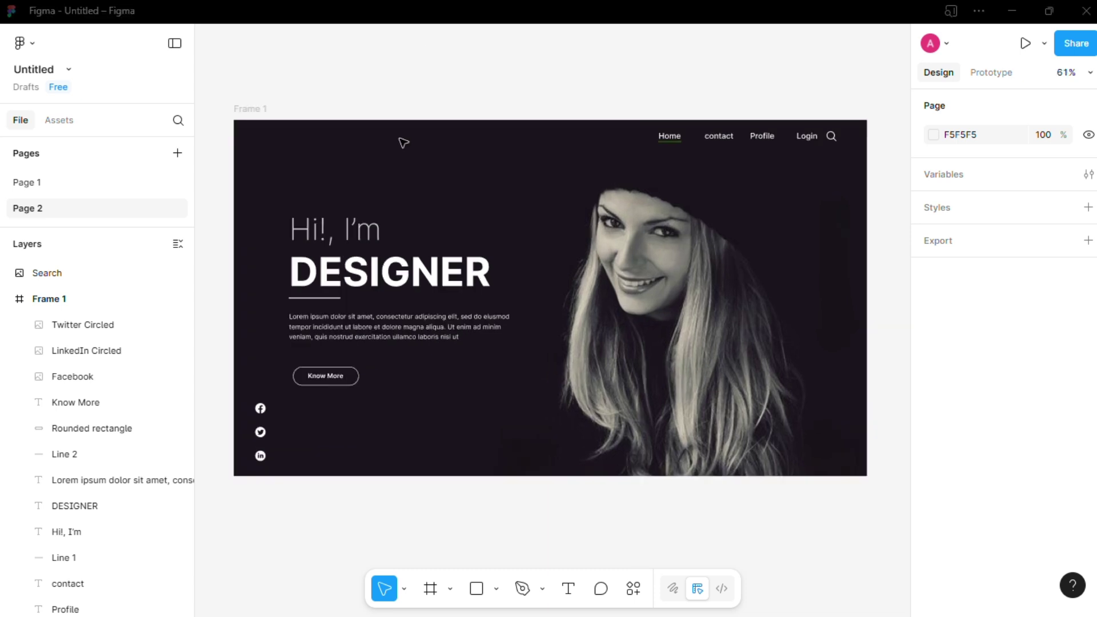
left_click_drag(308, 298, 262, 133, "alt")
left_click(967, 349)
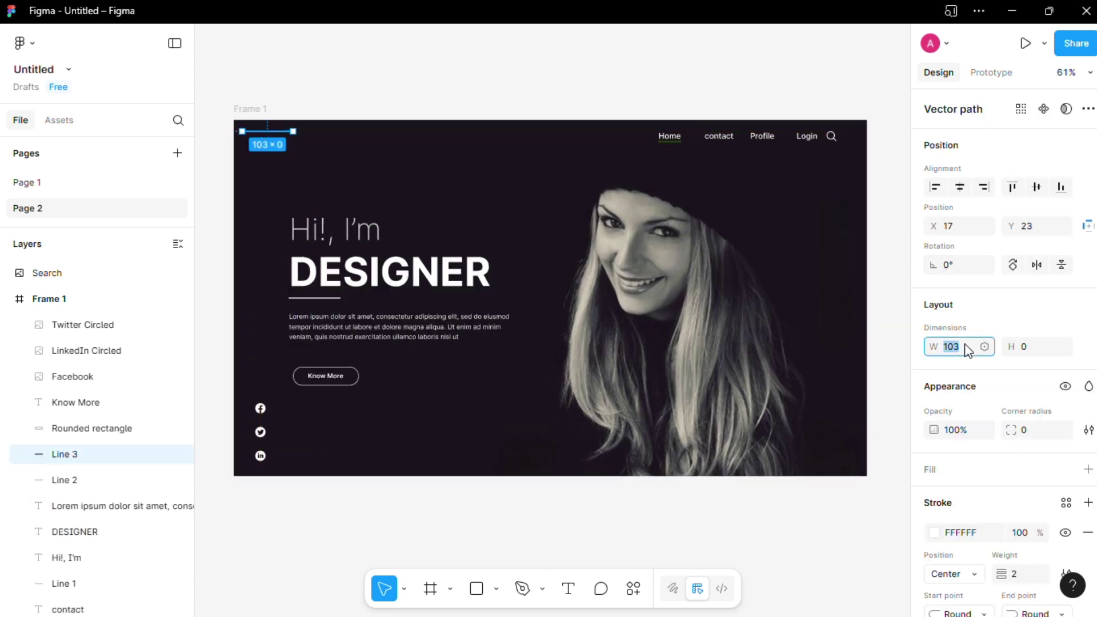
key("Return")
key("Escape")
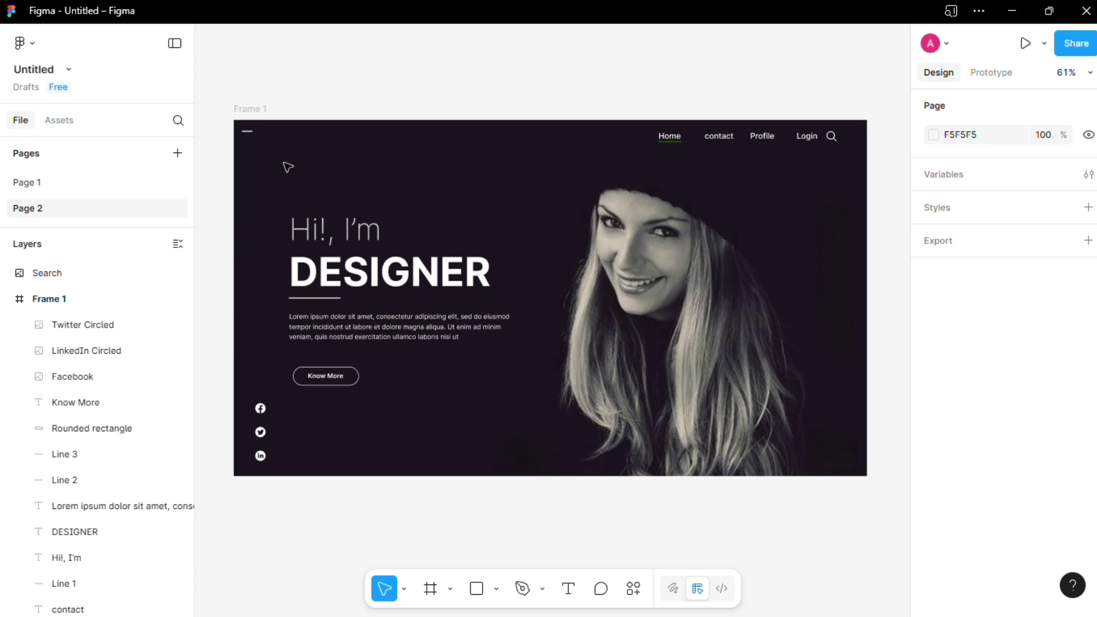
Set the width of the upper-left line to 40
left_click(252, 132)
left_click(965, 348)
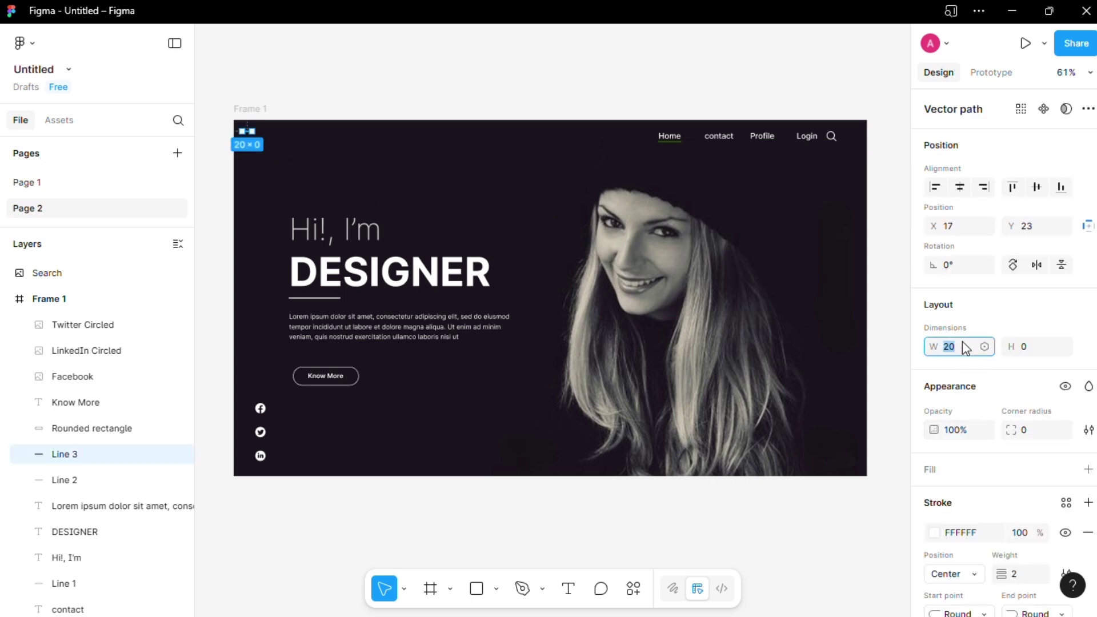
type("48")
key("Return")
key("Escape")
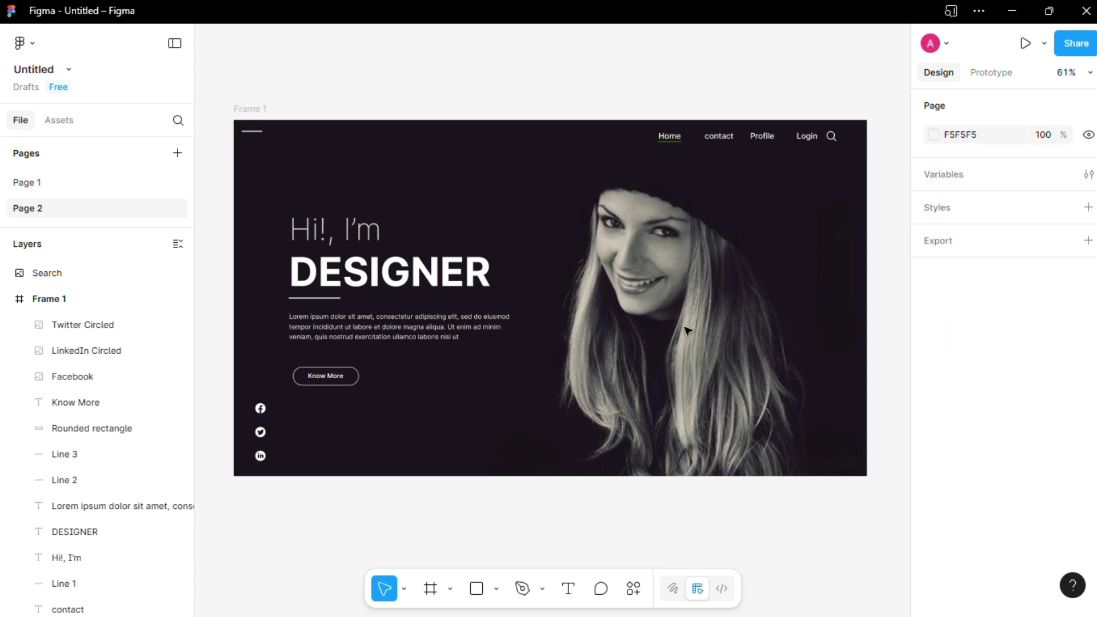
Set the stroke weight of the upper-left line to 4
scroll(471, 285, "up", 1)
scroll(196, 108, "up", 2)
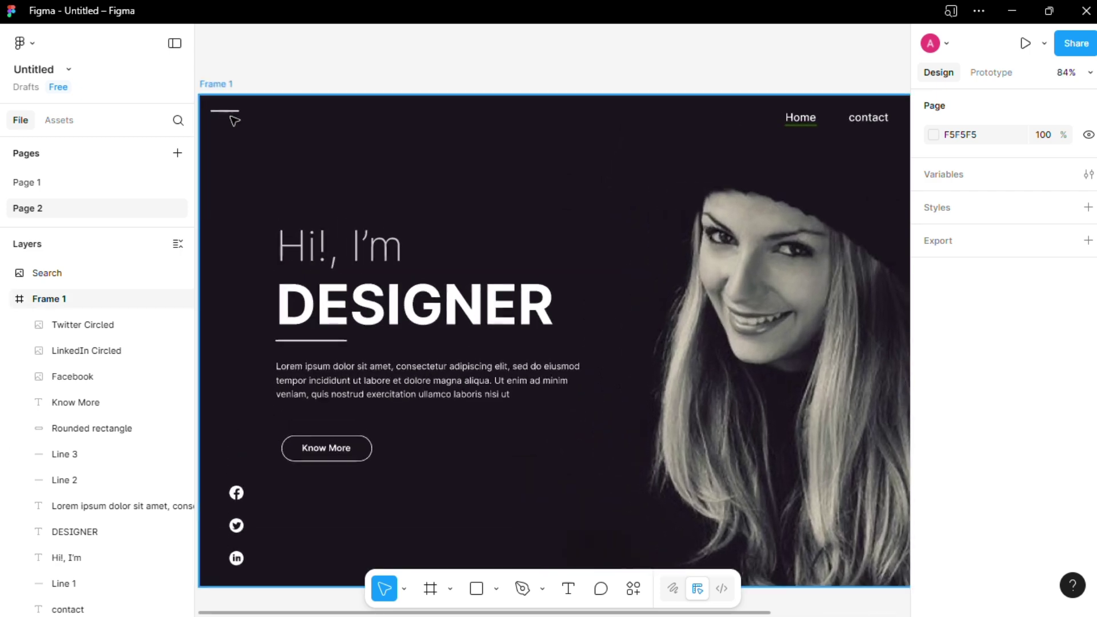
left_click(230, 112)
scroll(1028, 514, "down", 2)
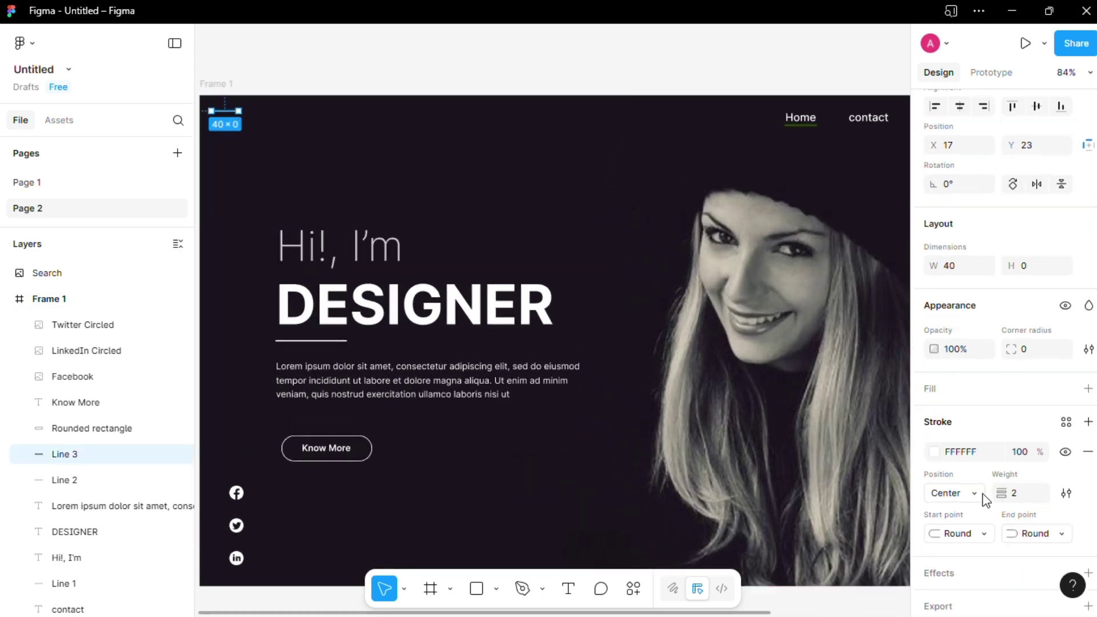
left_click(1016, 493)
key("Escape")
left_click(515, 434)
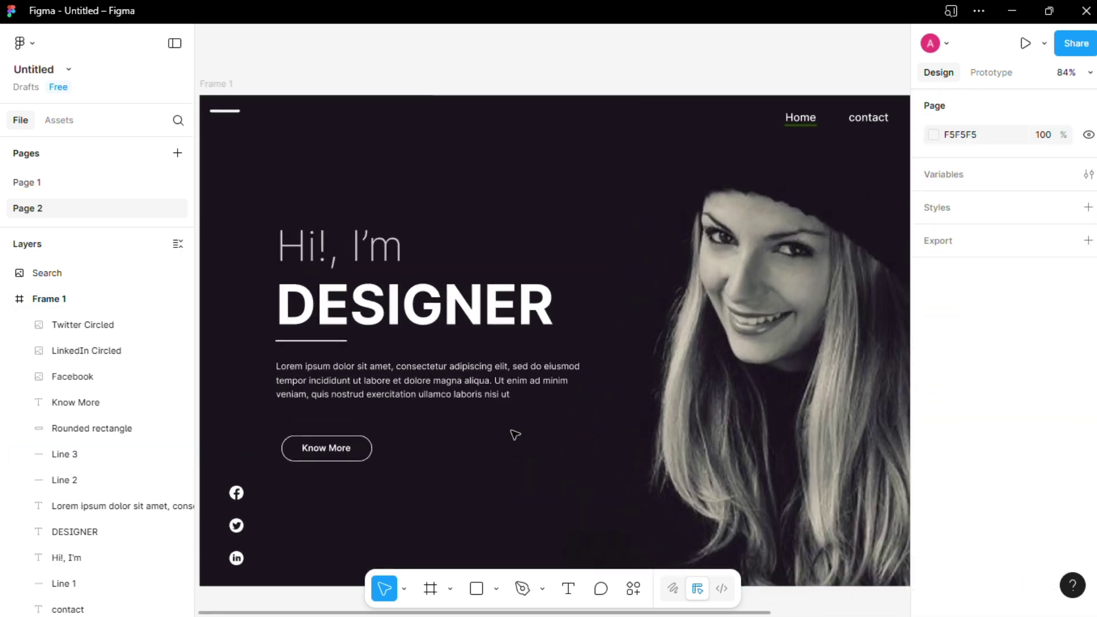
Set the stroke weight of the upper-left line to 3
left_click(229, 112)
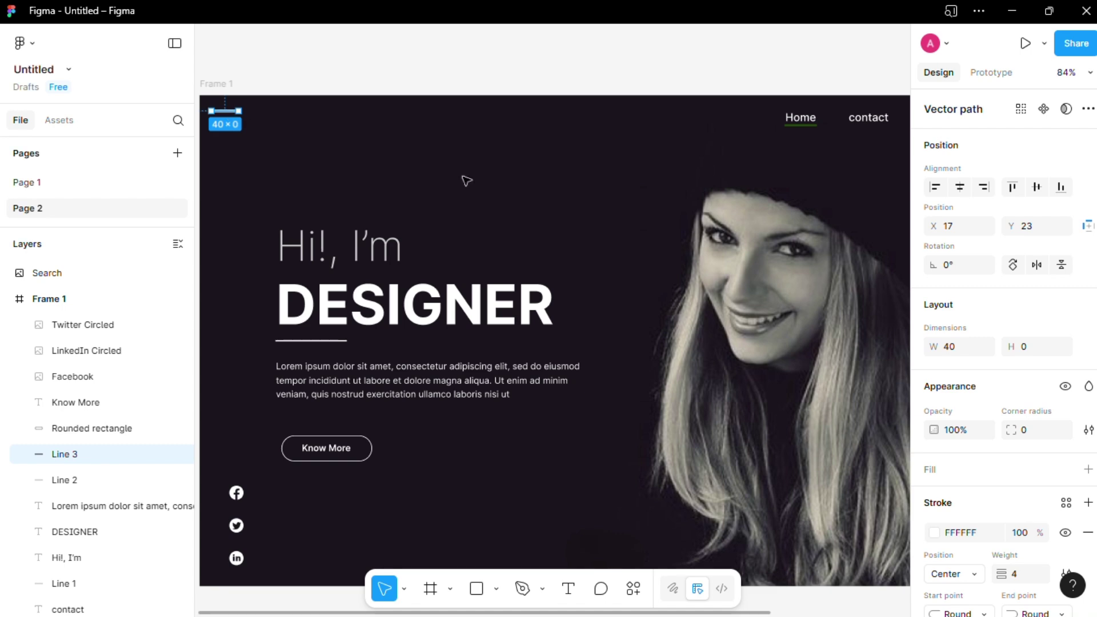
left_click(1031, 575)
type("3")
left_click(411, 303)
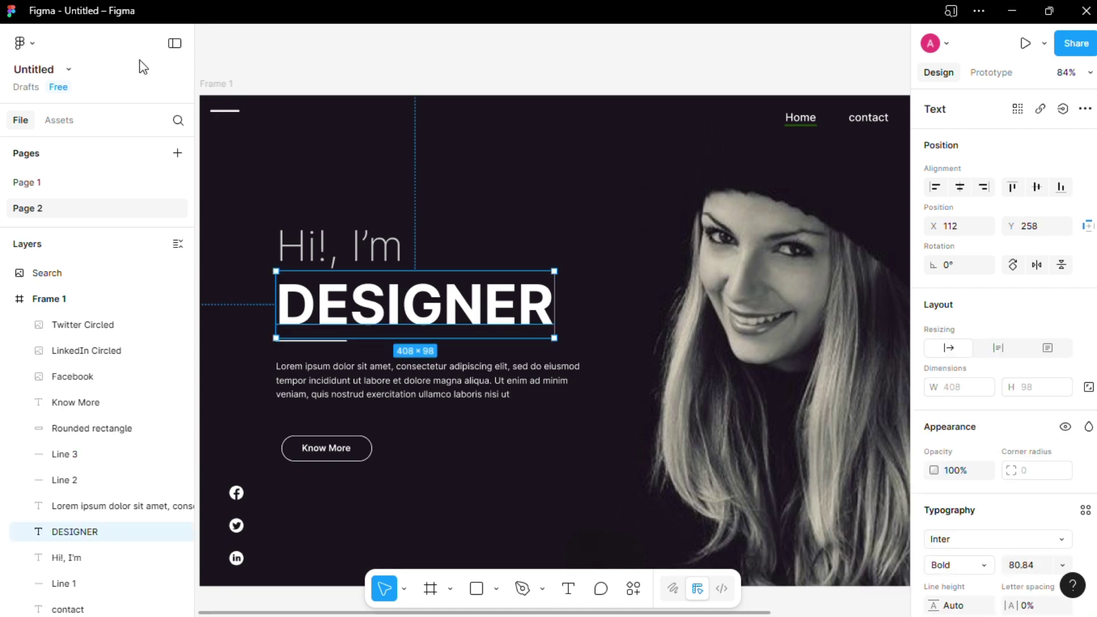
Duplicate the upper-left line twice and stack the three lines as a hamburger menu icon with the middle line offset to the right
left_click(229, 112)
key("ctrl+d")
scroll(229, 113, "left", 1)
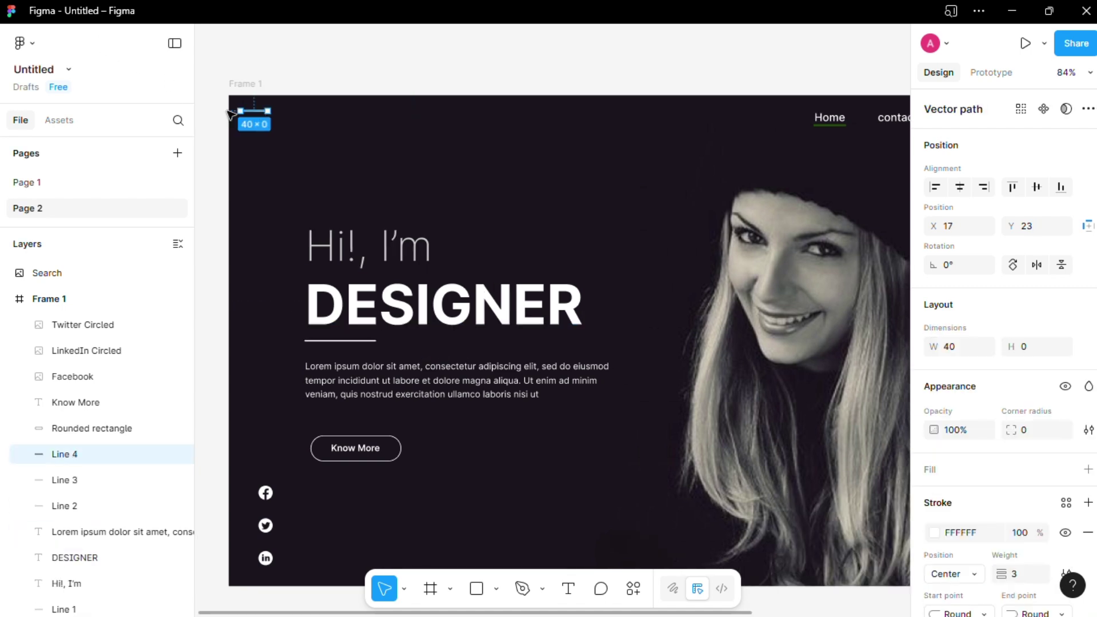
key("ctrl+d")
mouse_move(259, 116)
left_mouse_down()
mouse_move(261, 128)
mouse_move(283, 117)
mouse_move(269, 118)
left_mouse_up()
left_click(260, 116)
left_click(296, 141)
left_click(269, 117)
left_click(460, 215)
scroll(409, 203, "down", 5)
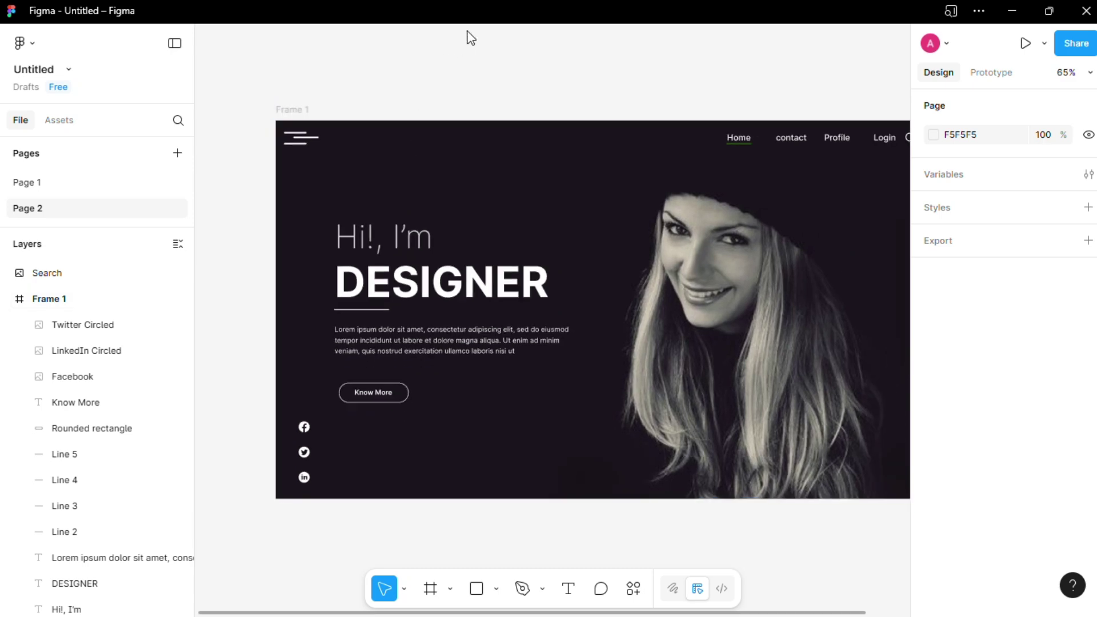
Compact the hamburger icon by shortening its lines and placing the middle one, about 26 wide, at X 22, Y 32
left_click(316, 138)
left_click(356, 161)
scroll(303, 163, "up", 5)
left_click_drag(293, 123, 314, 111)
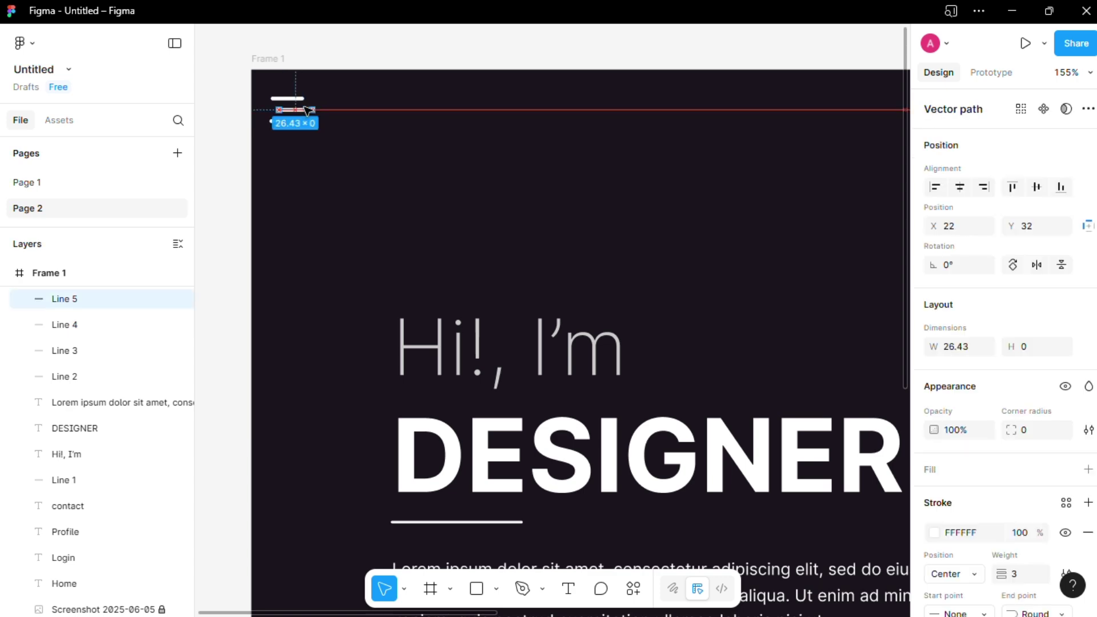
left_click(400, 184)
key("shift+1")
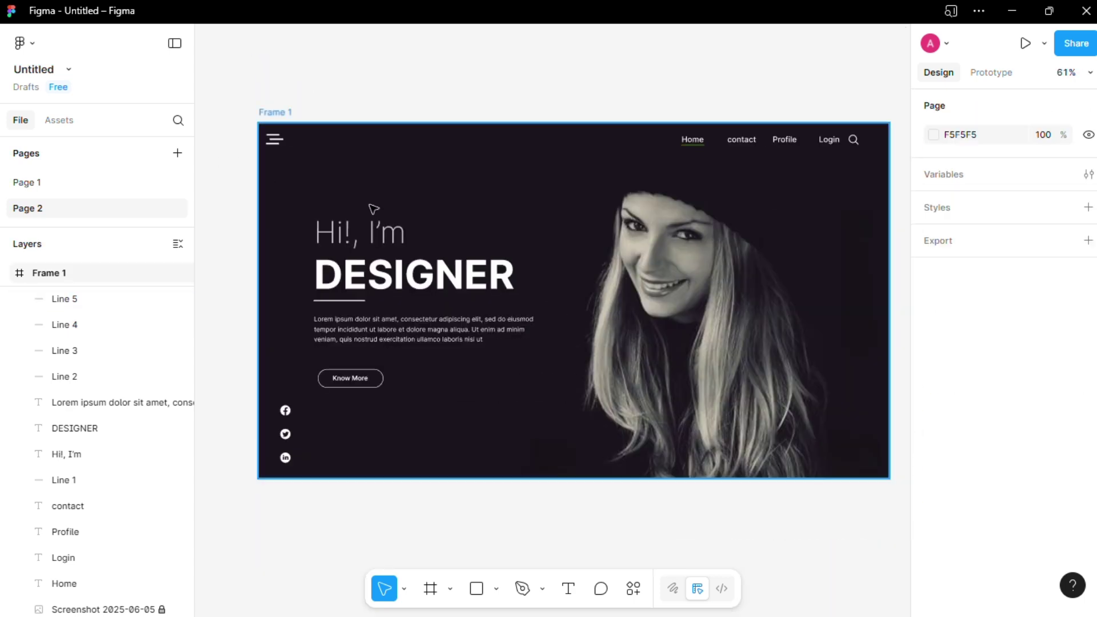
Duplicate the hamburger icon's bottom line twice and stack the copies as a small two-line mark near X 108, Y 58
scroll(287, 179, "up", 1)
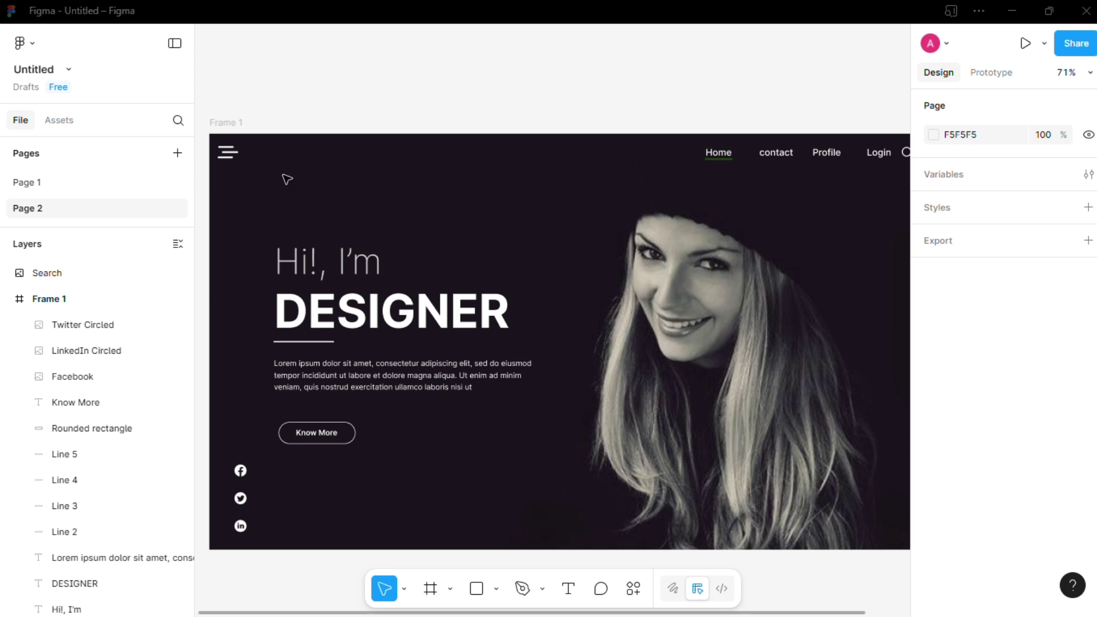
left_click(226, 159)
key("ctrl+d")
scroll(227, 162, "left", 1)
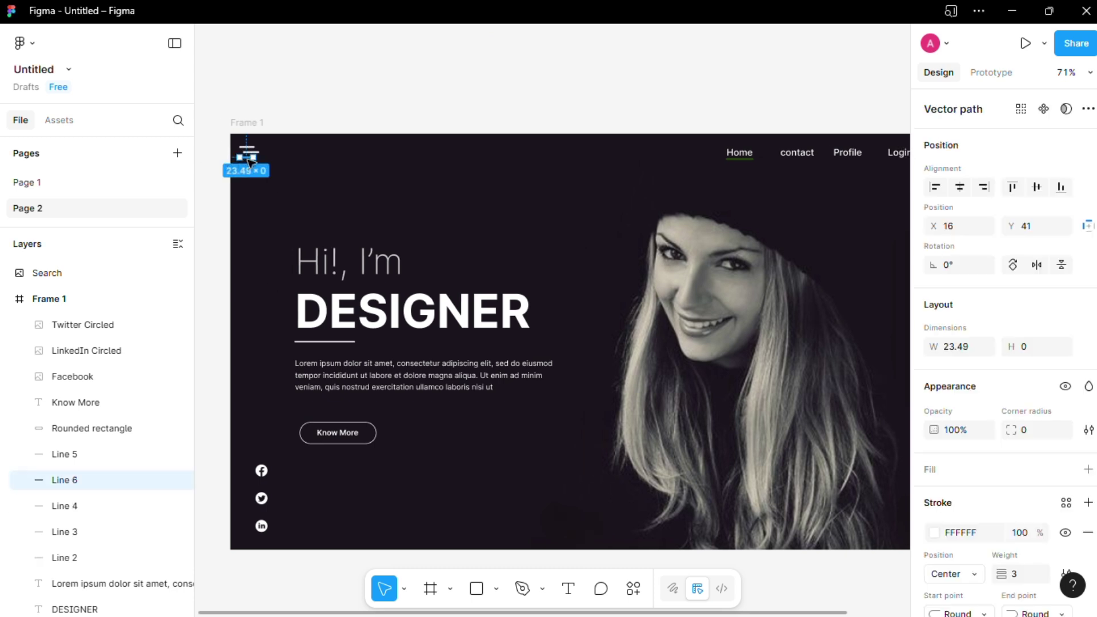
left_click_drag(250, 161, 307, 167)
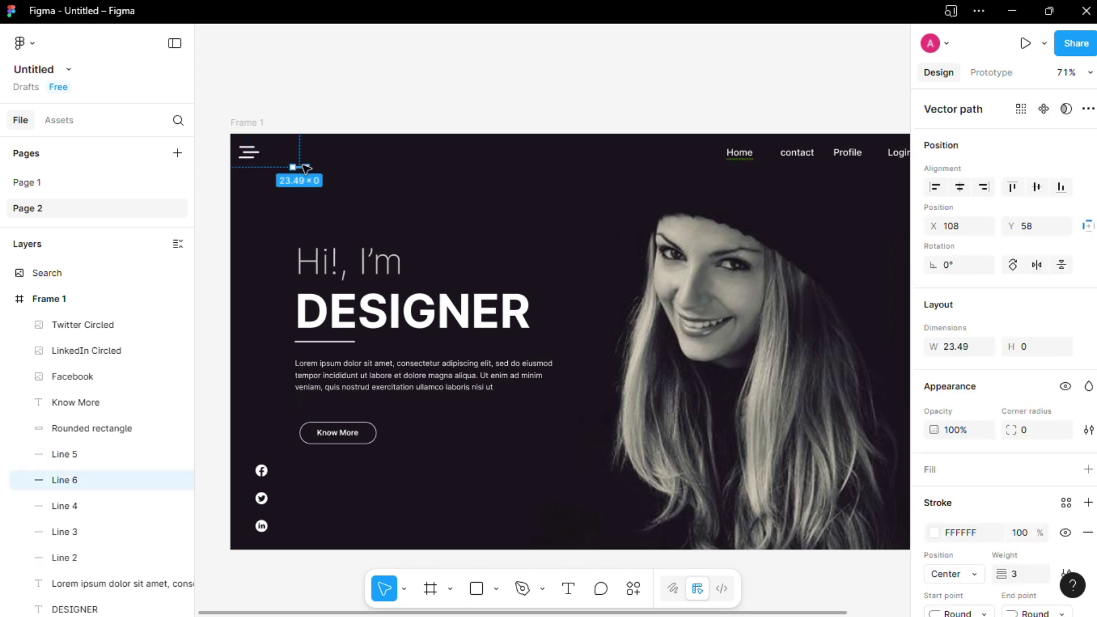
key("ctrl+d")
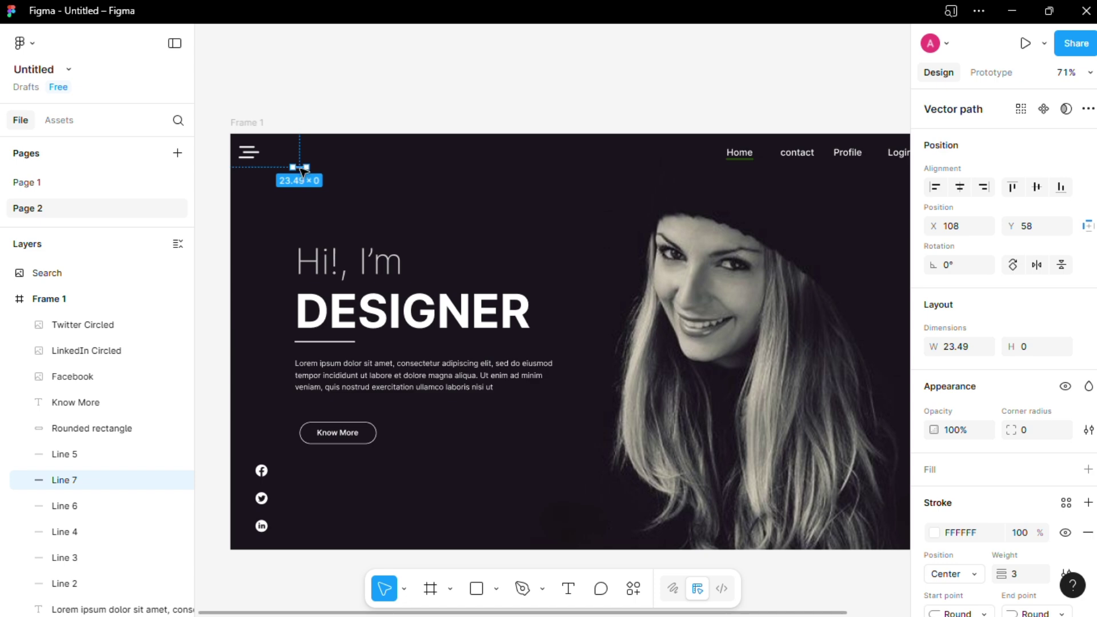
scroll(300, 168, "up", 5)
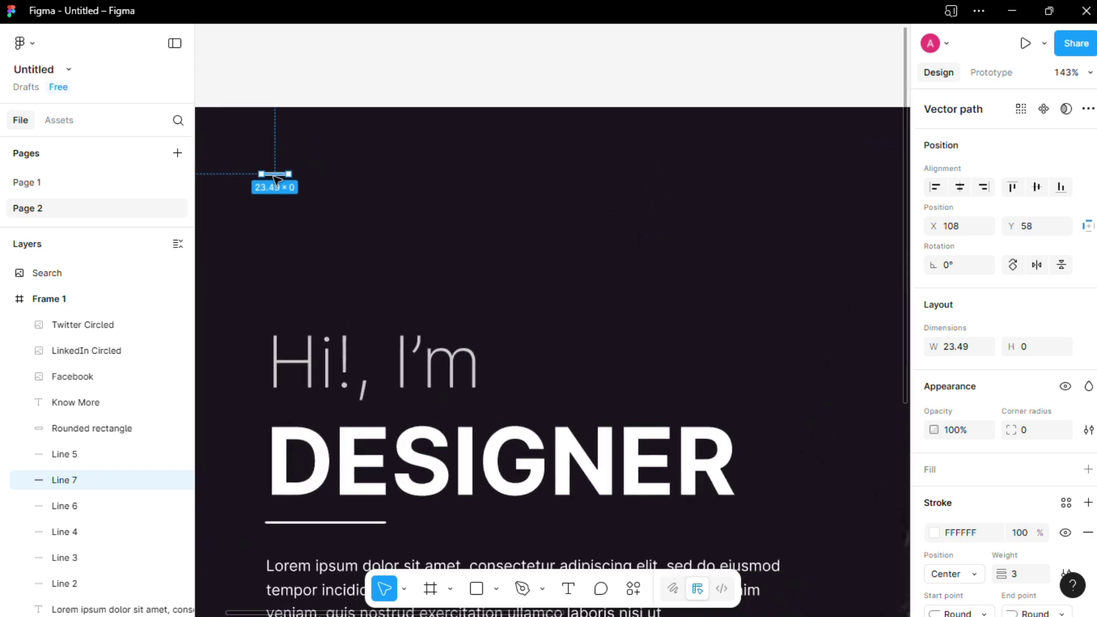
left_click_drag(276, 179, 279, 171)
left_click(324, 203)
scroll(508, 361, "down", 3)
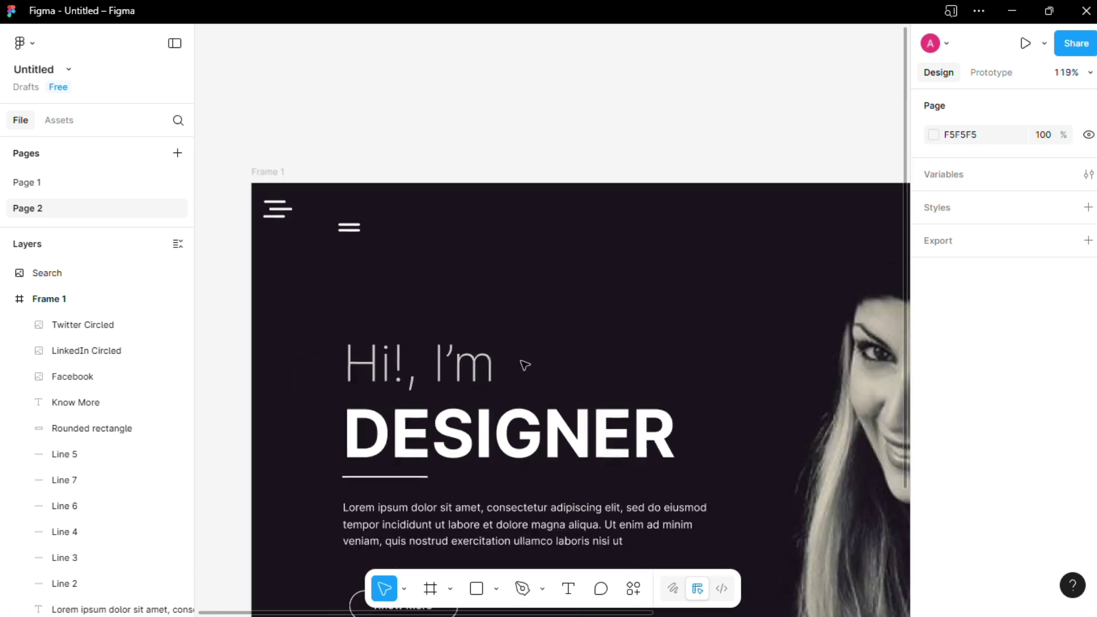
Add the text "STUDIOS" at X 171, Y 66, beside the two-line mark
left_click(568, 588)
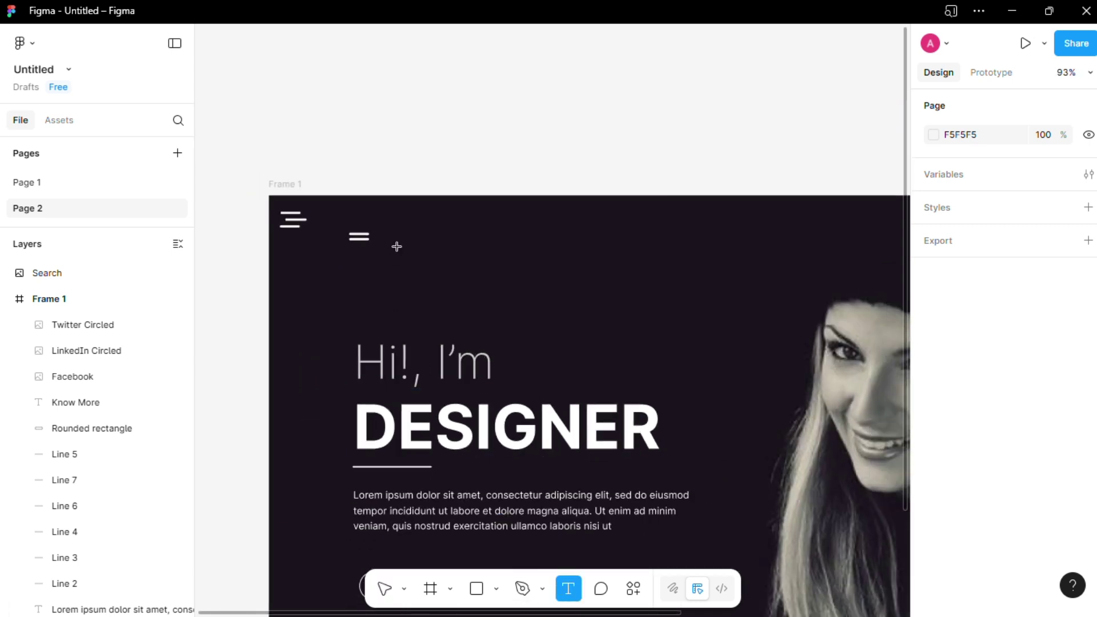
left_click(397, 245)
type("s")
key("BackSpace")
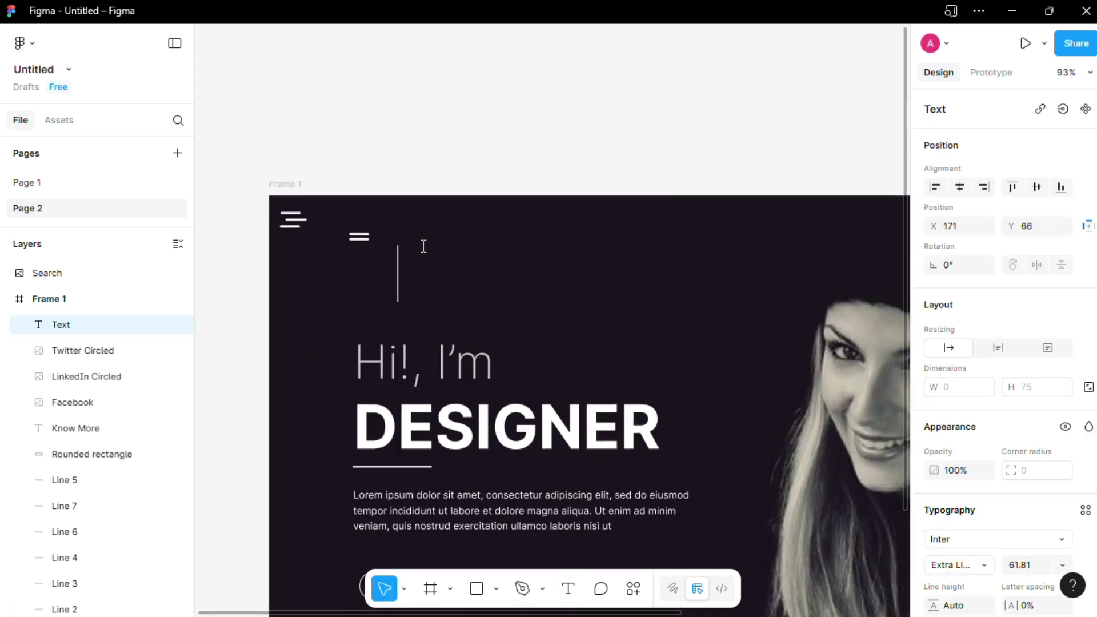
type("STUDIOS")
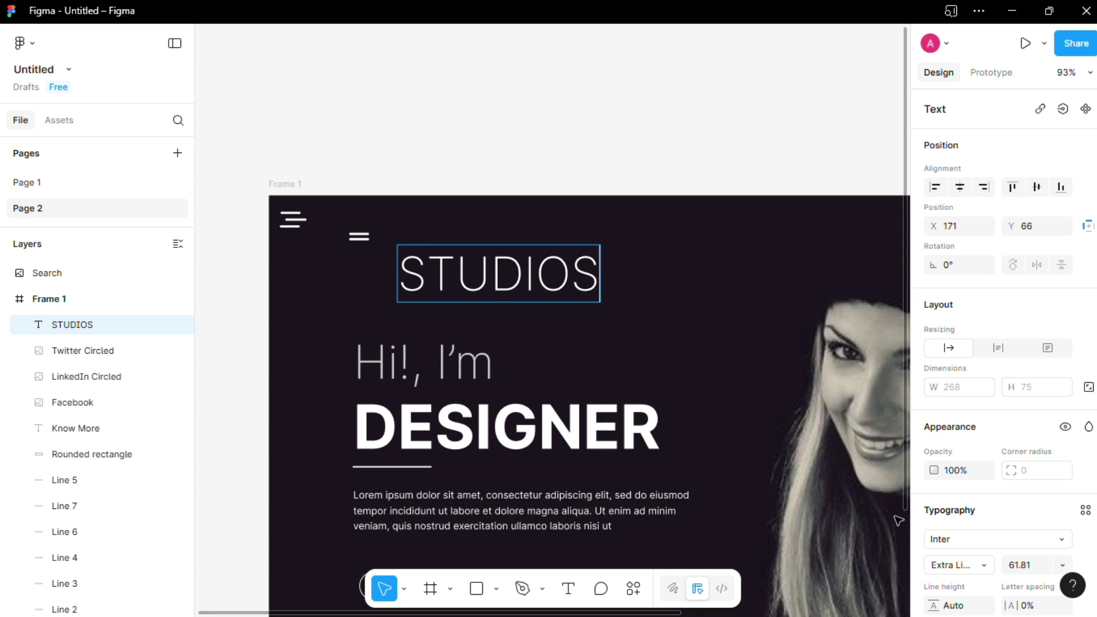
Format the STUDIOS text with font size 12 and Medium weight
key("ctrl+a")
left_click(1062, 565)
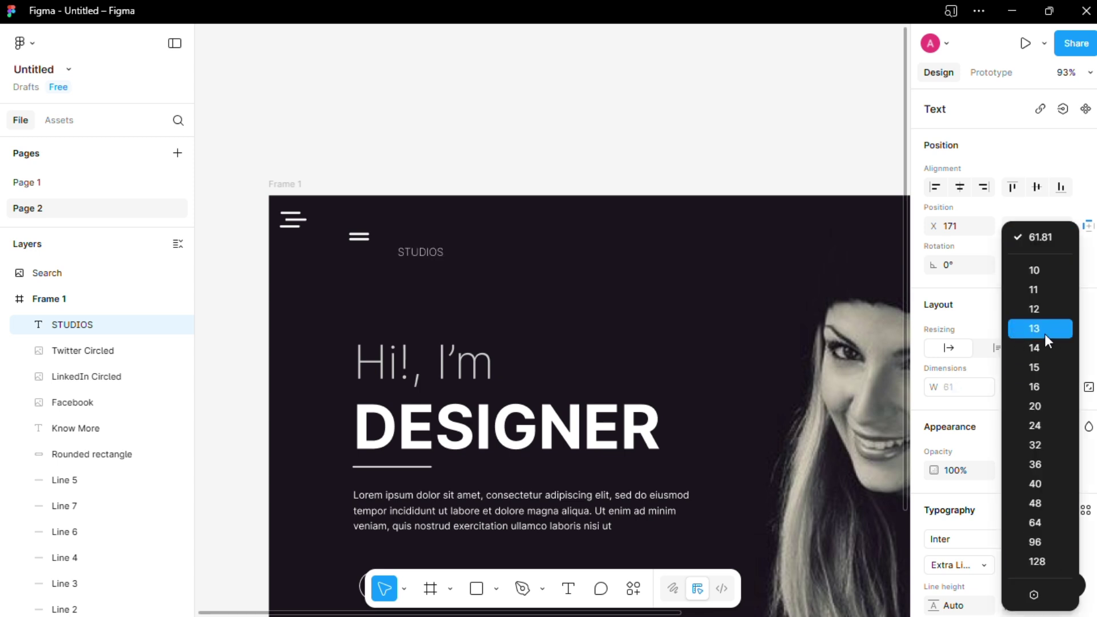
left_click(1054, 312)
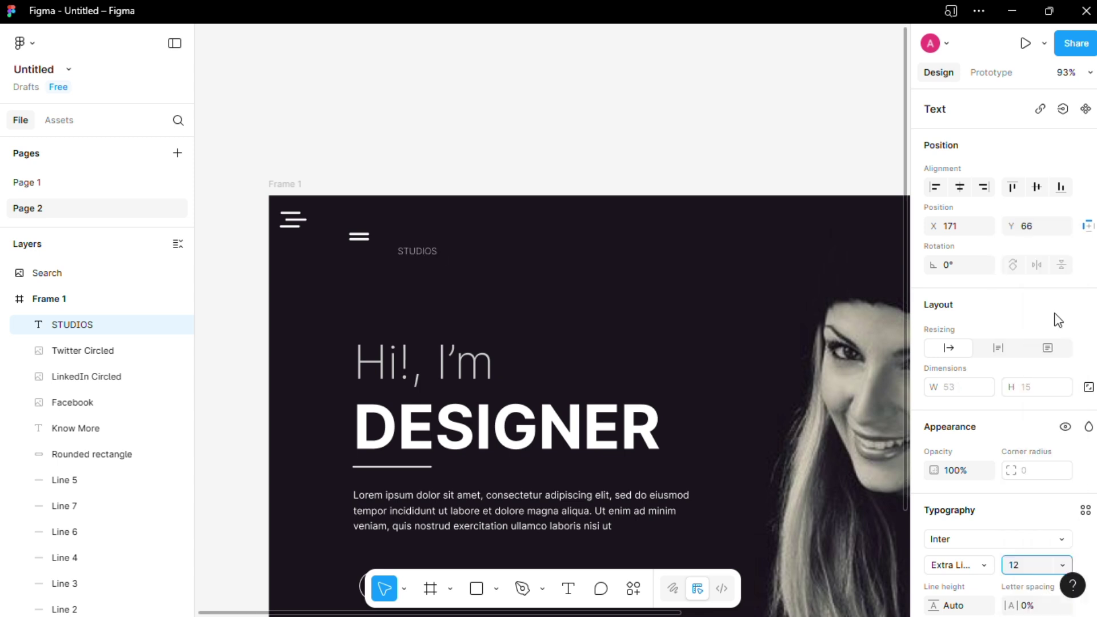
left_click(974, 567)
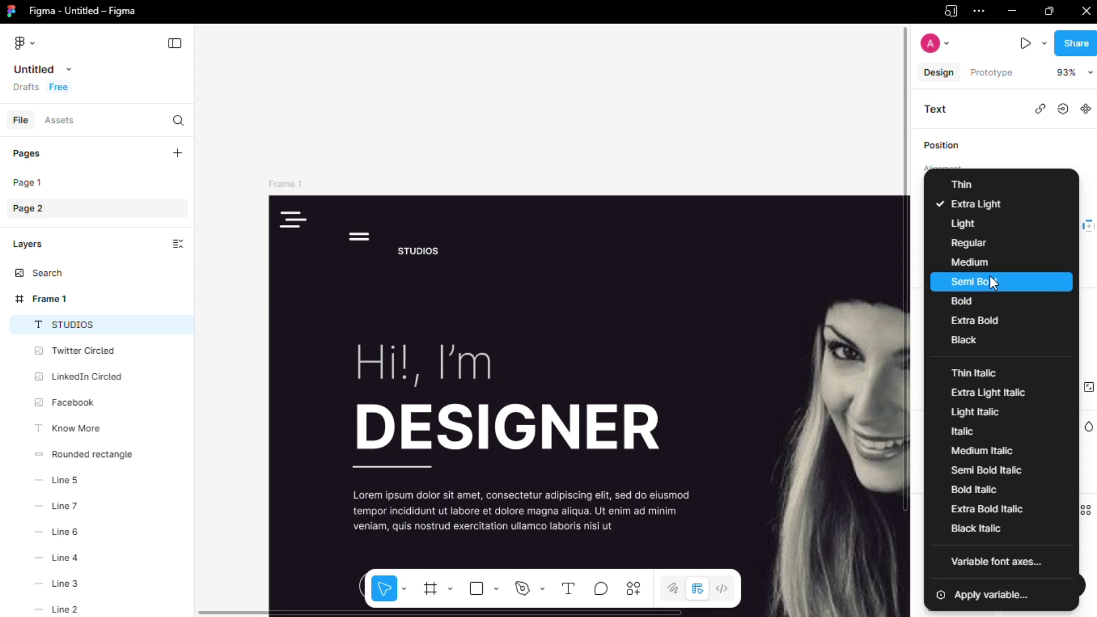
left_click(996, 263)
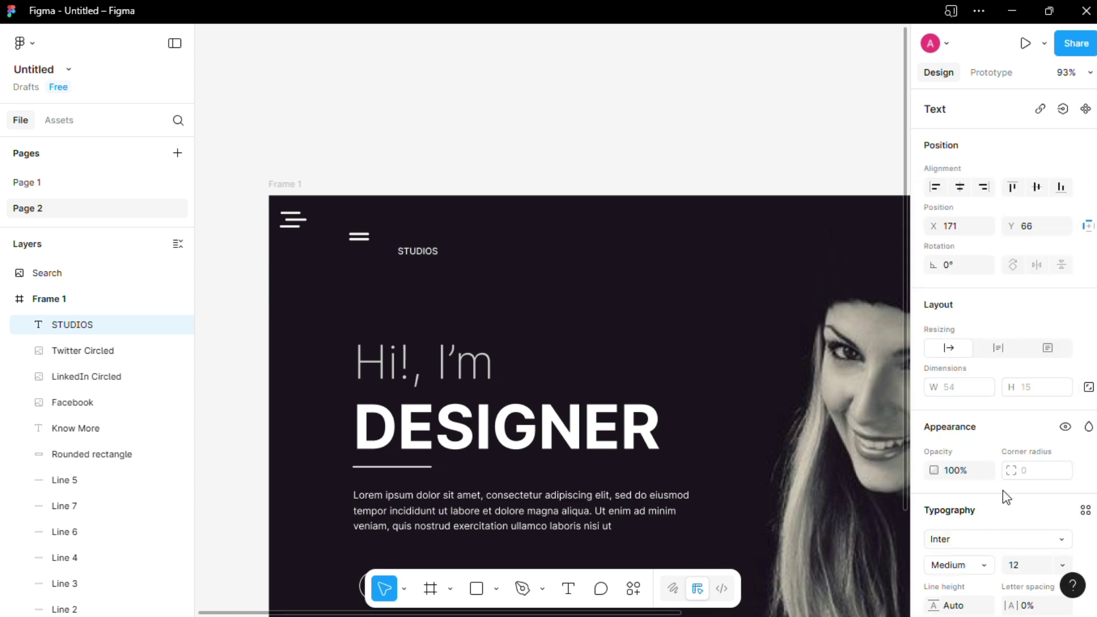
Set the letter spacing of the STUDIOS text to 20%
scroll(1002, 490, "down", 3)
left_click(1043, 446)
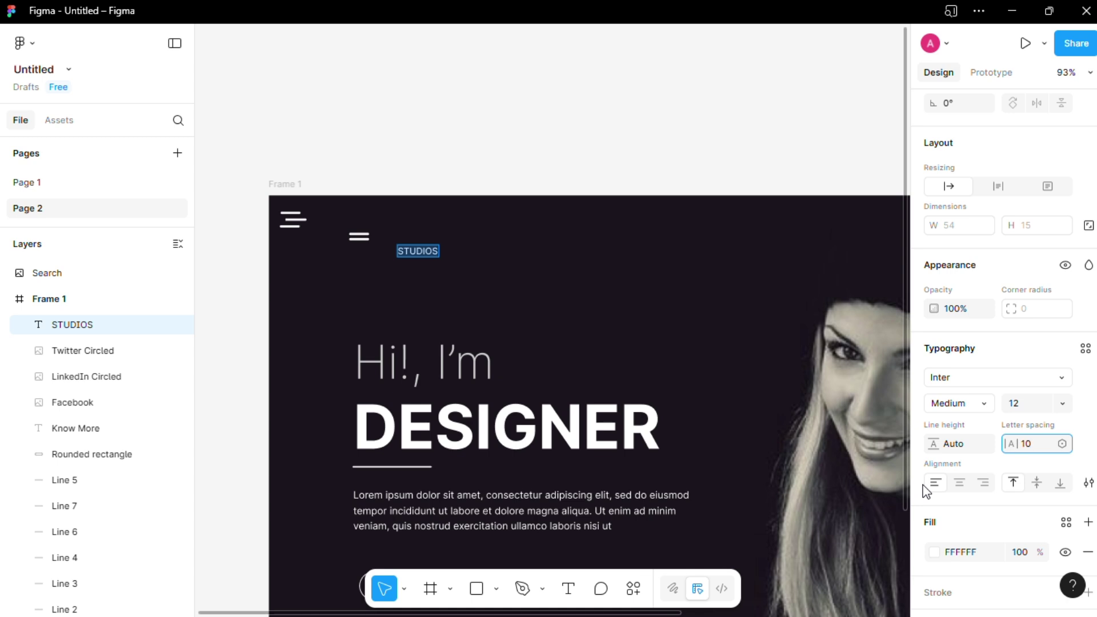
key("Return")
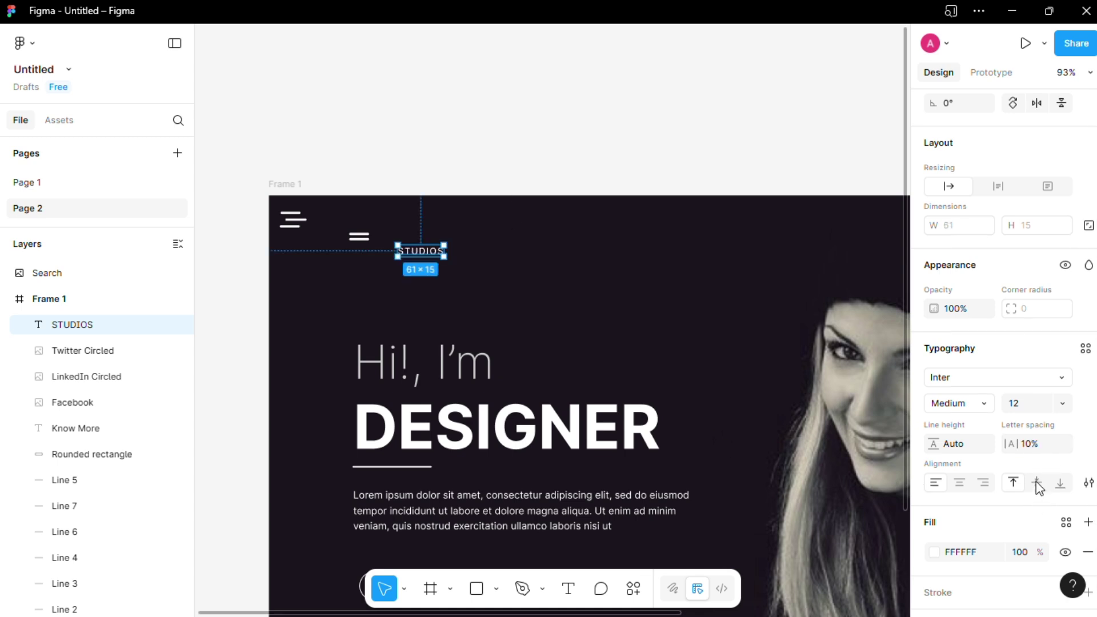
left_click(1043, 448)
type("20")
key("Return")
key("Escape")
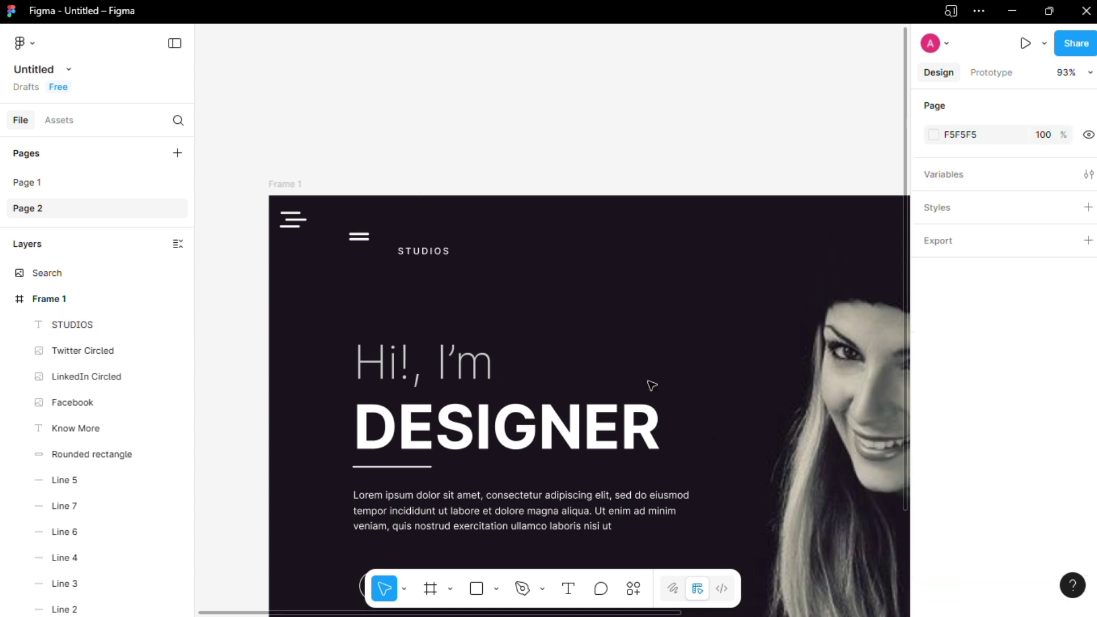
Place the STUDIOS text beside the two-line mark at X 147, Y 46, and shift both slightly down in line with the heading
left_click_drag(426, 250, 421, 240)
left_click_drag(420, 239, 428, 238)
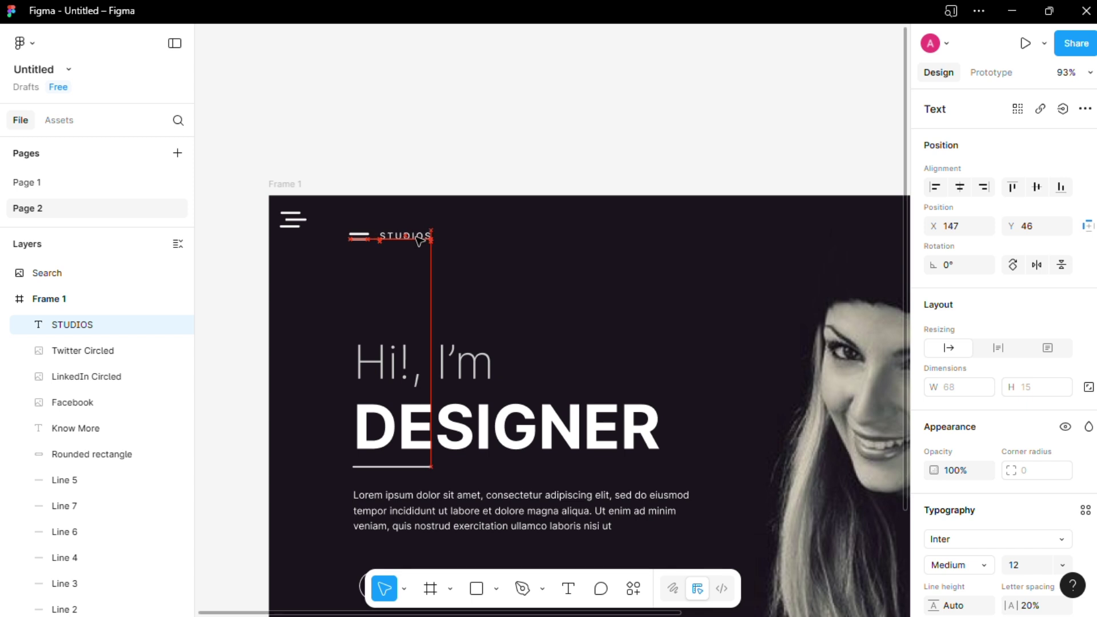
left_click(501, 289)
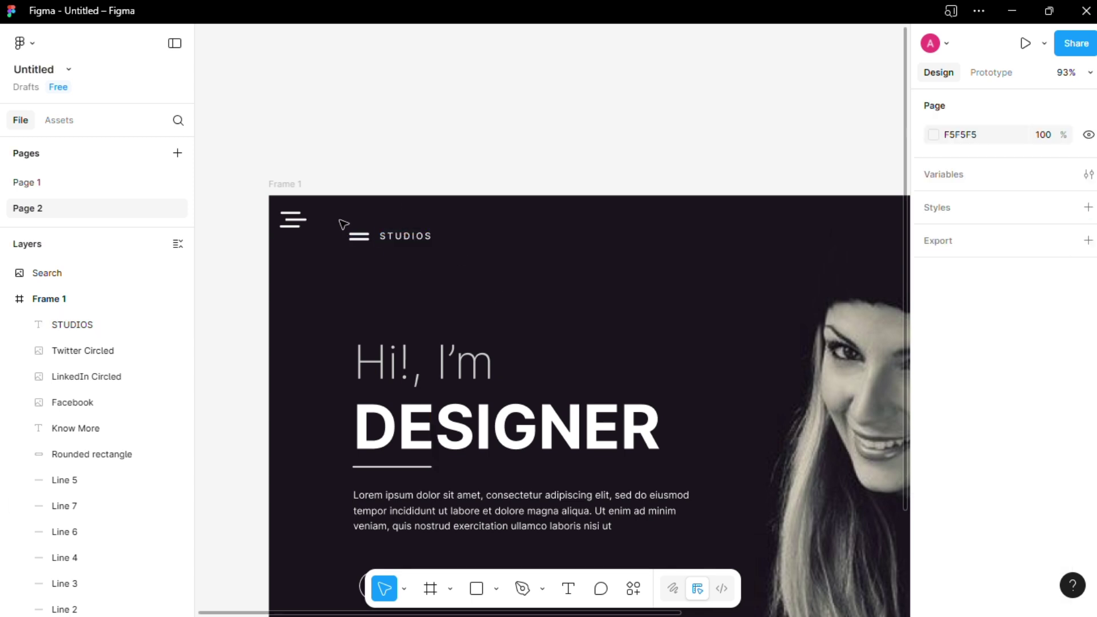
left_click_drag(343, 224, 433, 247)
left_click(479, 274)
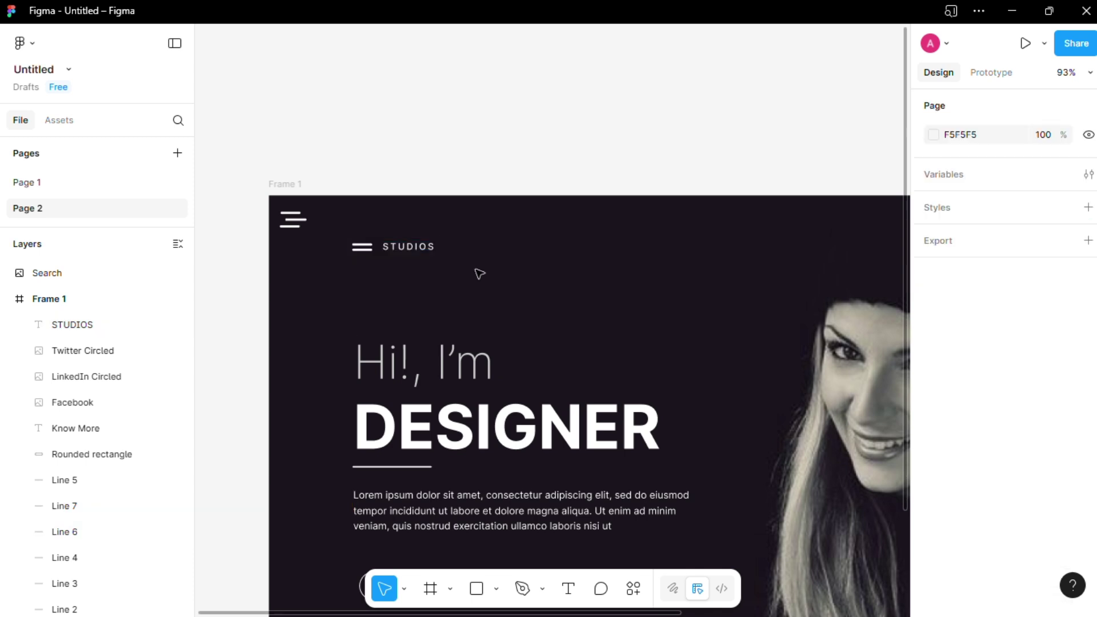
Scale the two-line mark and STUDIOS text together down to about 72 × 12
scroll(502, 256, "down", 1)
key("shift+1")
left_click_drag(291, 165, 380, 203)
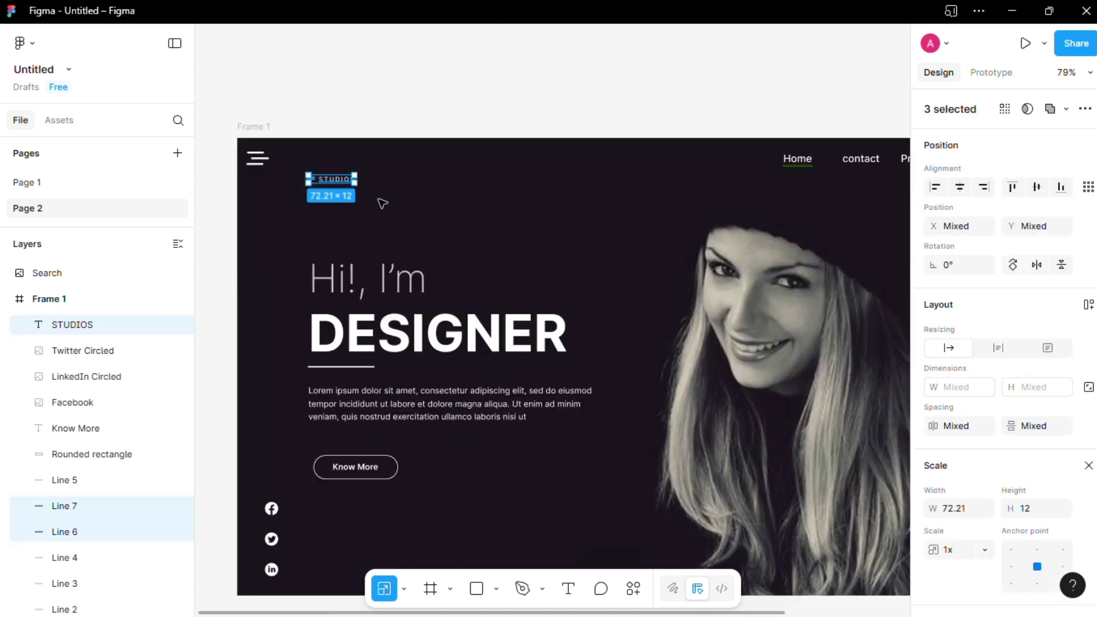
left_click(423, 63)
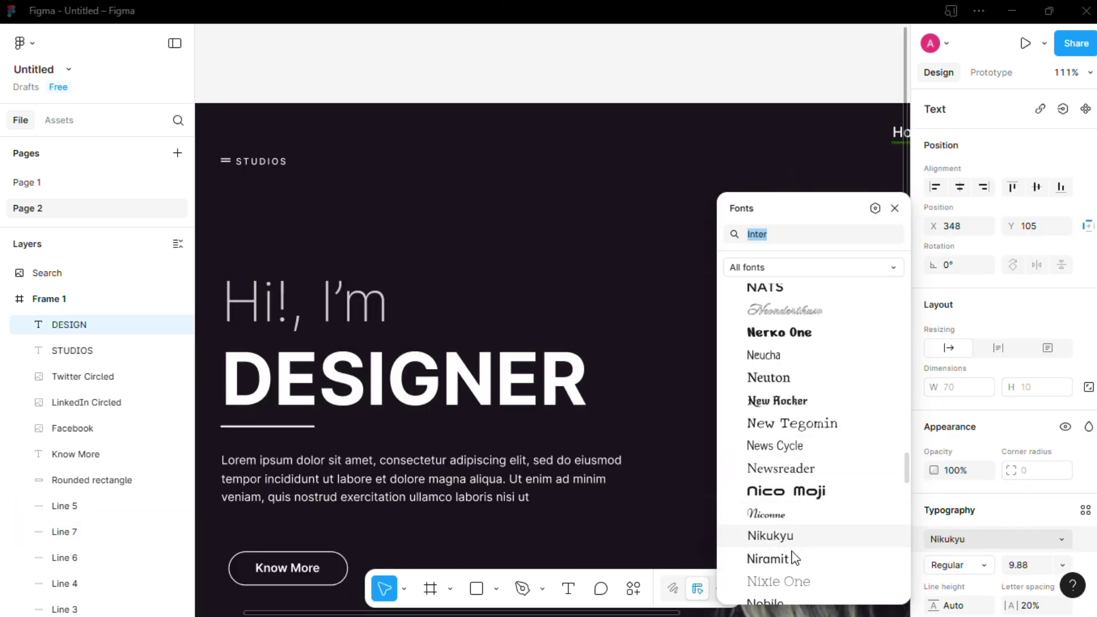
Add the text "DESIGN" at X 348, Y 105 in the Nico Moji font
left_click(811, 491)
left_click(435, 201)
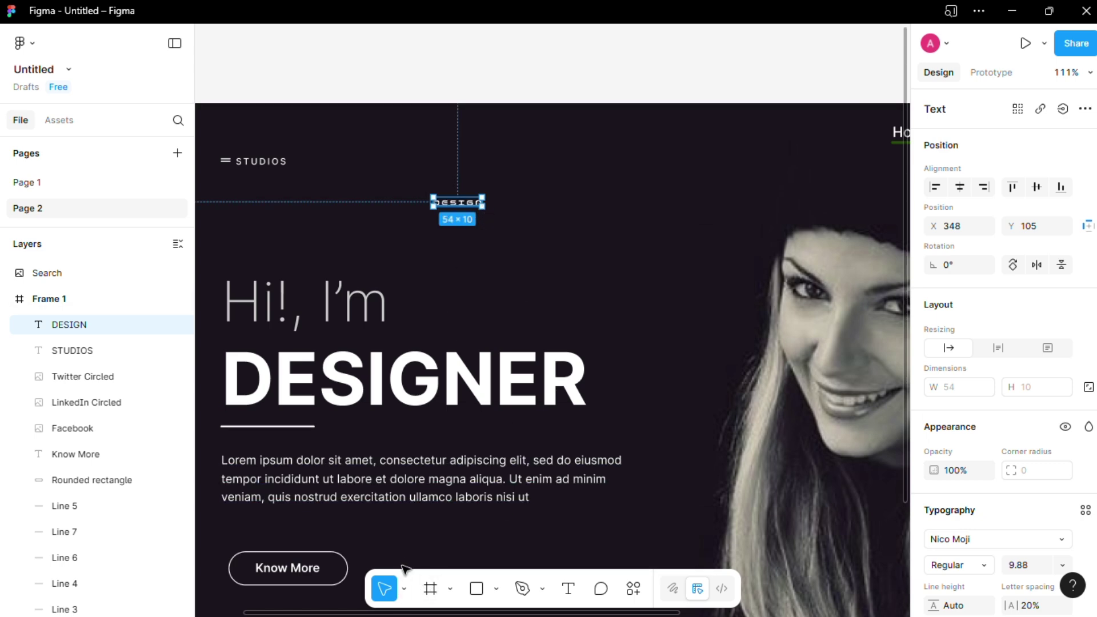
Scale up the DESIGN text proportionally and place it above the STUDIOS line, beside the hamburger icon
left_click(403, 588)
left_click(400, 551)
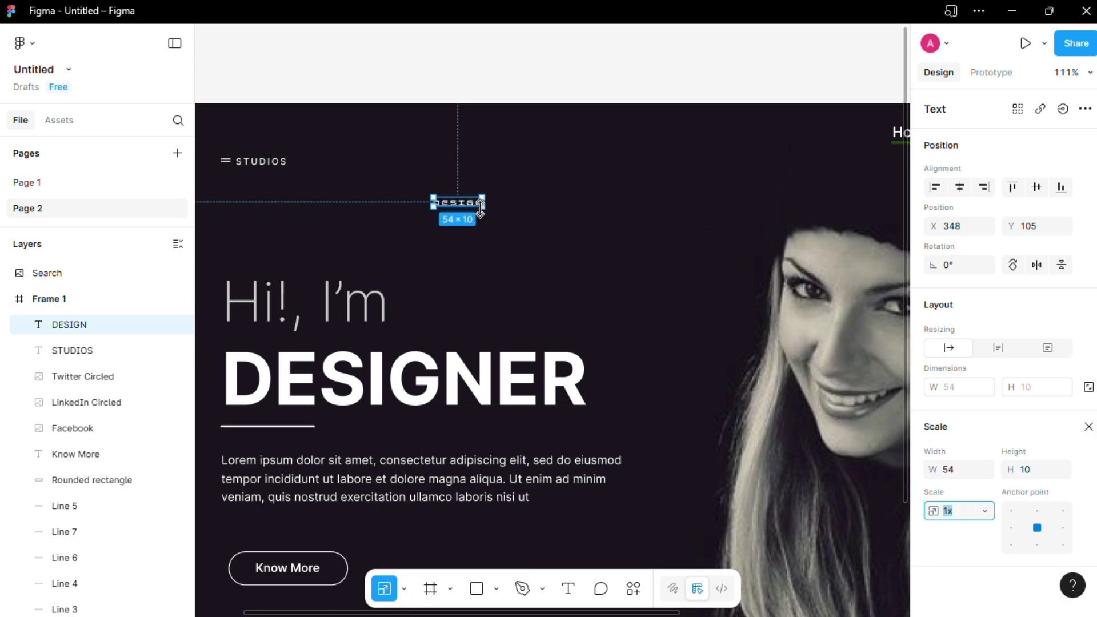
left_click_drag(477, 208, 251, 137)
scroll(473, 119, "down", 2)
scroll(473, 120, "up", 1)
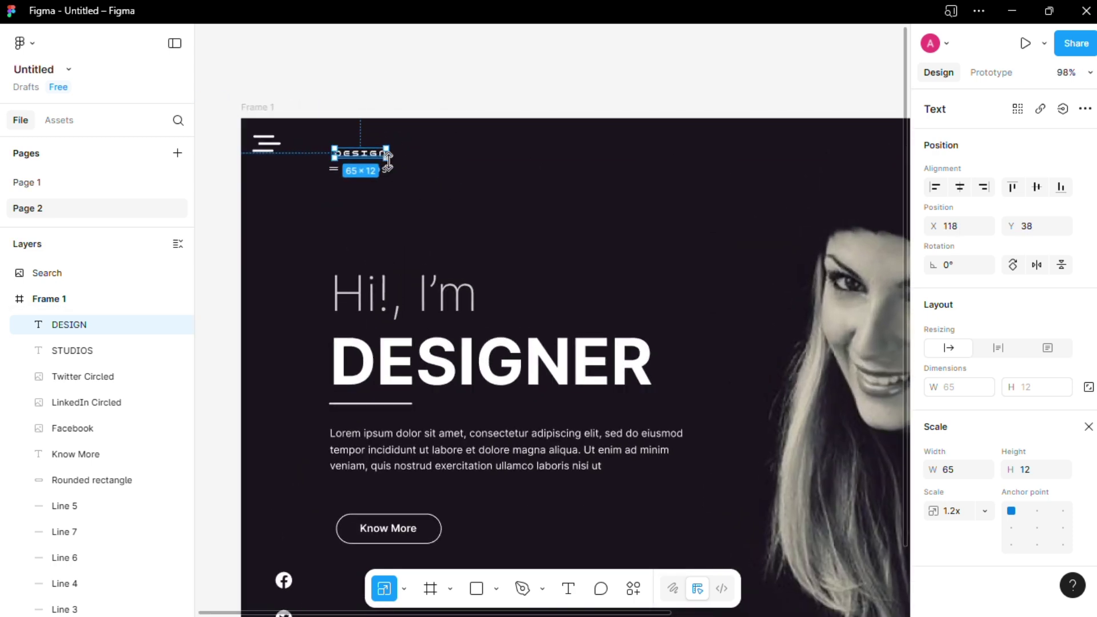
mouse_move(386, 157)
left_mouse_down()
mouse_move(437, 168)
mouse_move(402, 146)
left_mouse_up()
Move the two-line mark and STUDIOS text up directly beneath DESIGN to complete the logo
left_click(334, 165)
left_click_drag(331, 161, 373, 165)
left_click(419, 203)
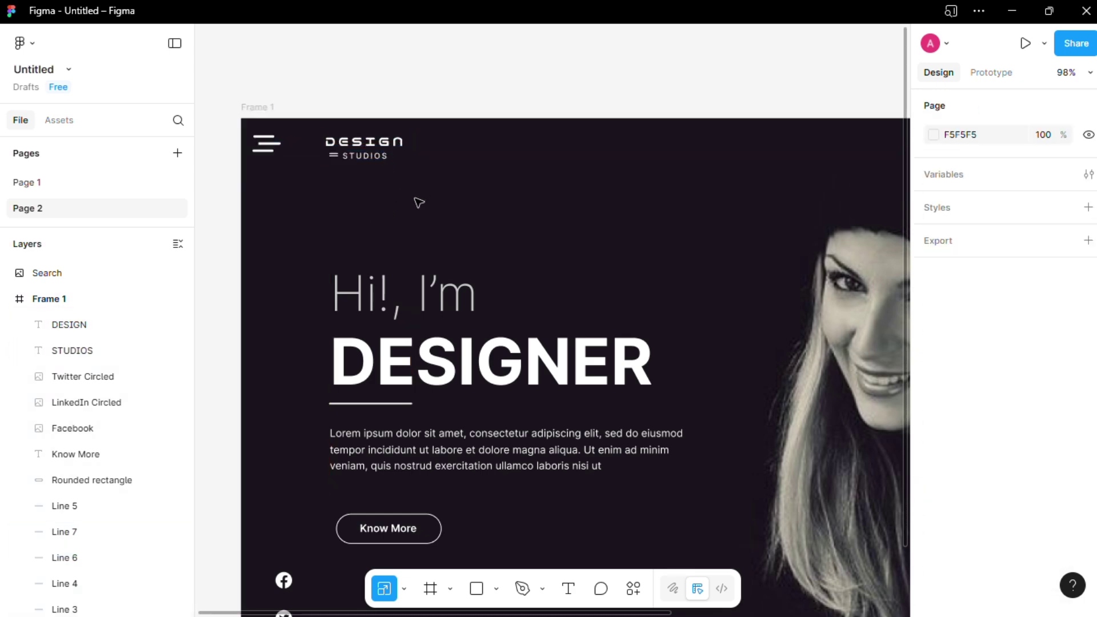
Add the text "01" at X 457, Y 58 and set its font size to 15
scroll(313, 179, "down", 3)
scroll(207, 166, "down", 4)
scroll(685, 189, "up", 1)
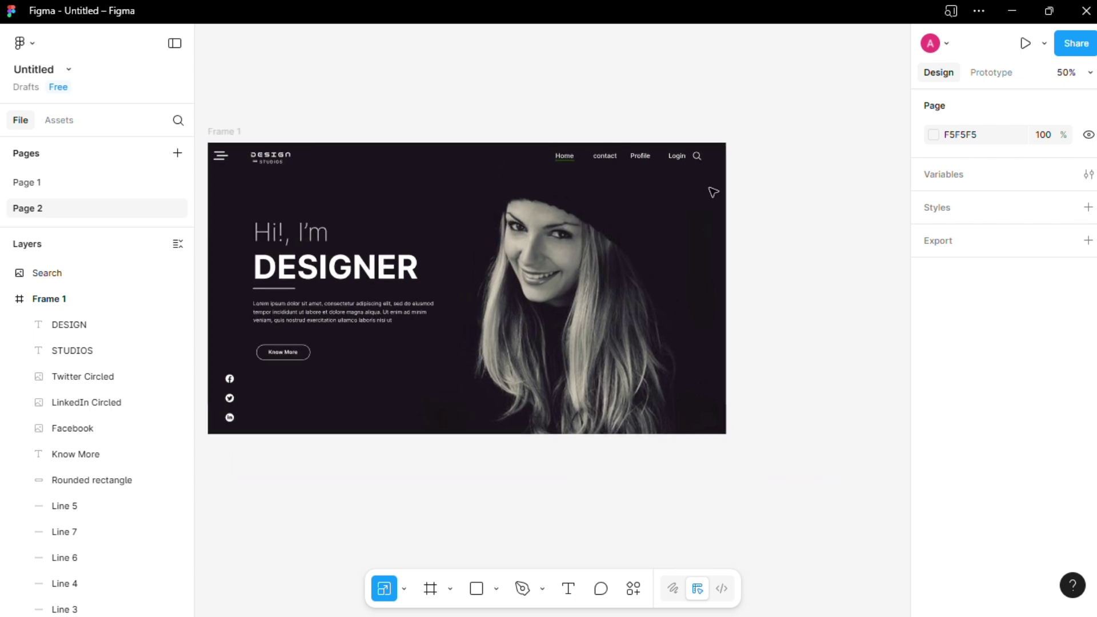
scroll(712, 191, "down", 2)
scroll(592, 188, "up", 2)
scroll(592, 188, "up", 1)
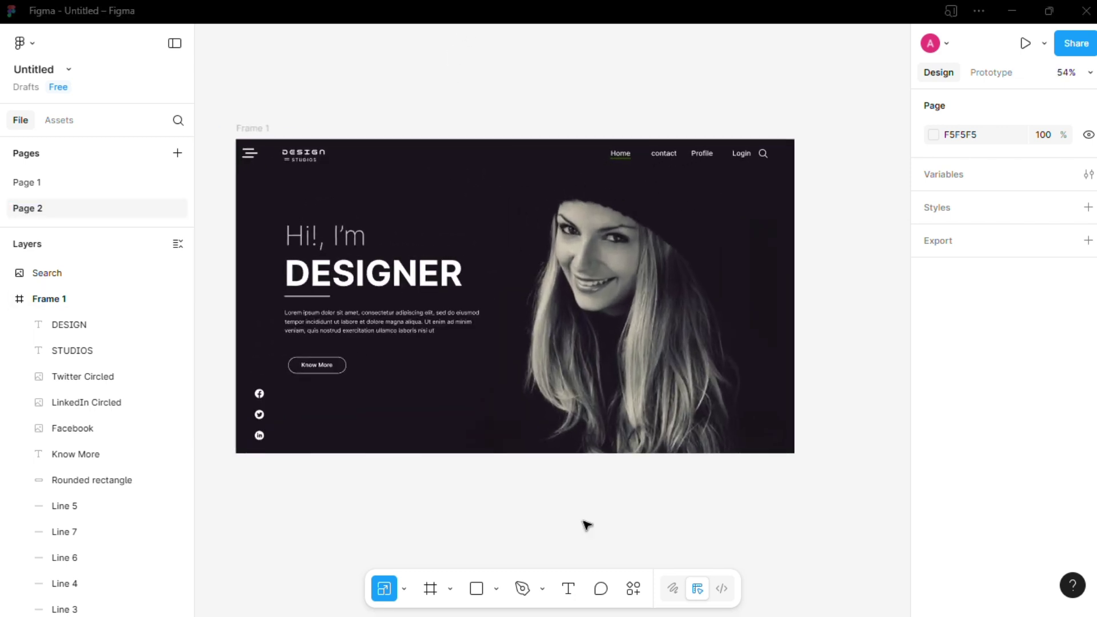
left_click(568, 588)
left_click(437, 166)
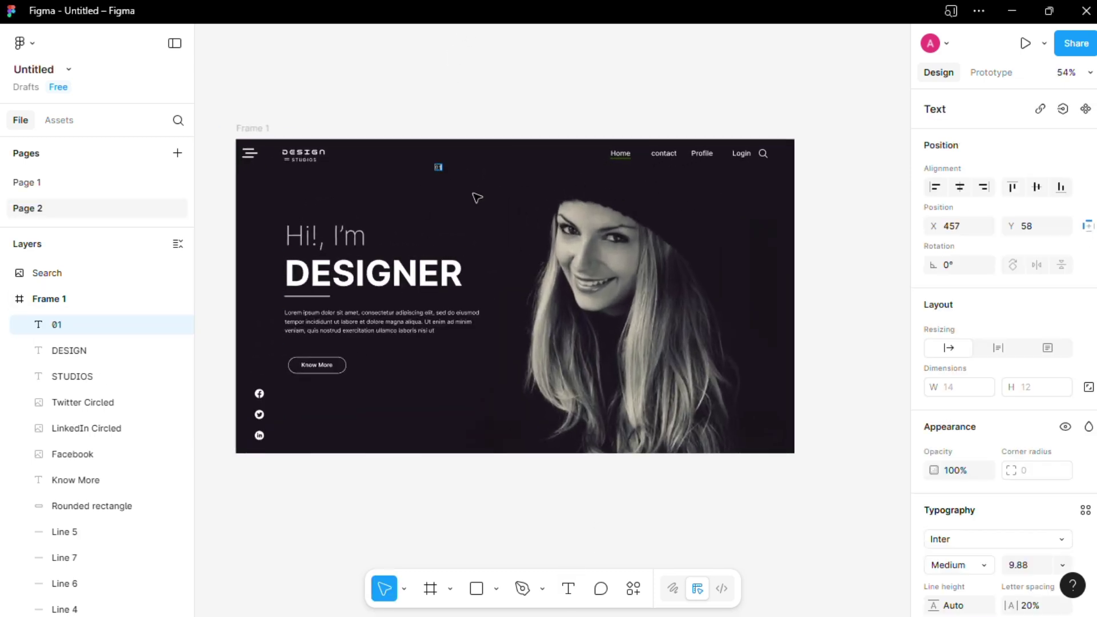
left_click(1061, 565)
left_click(1037, 375)
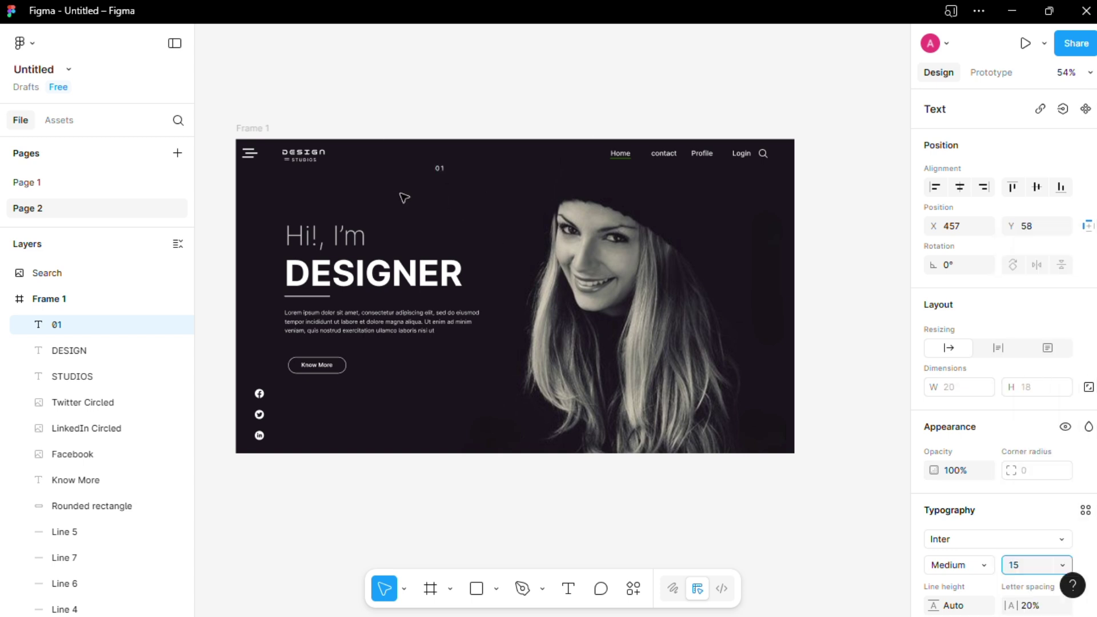
Move the 01 text to the frame's right edge, beside the portrait's face
scroll(438, 166, "up", 3)
scroll(287, 181, "down", 2)
key("Escape")
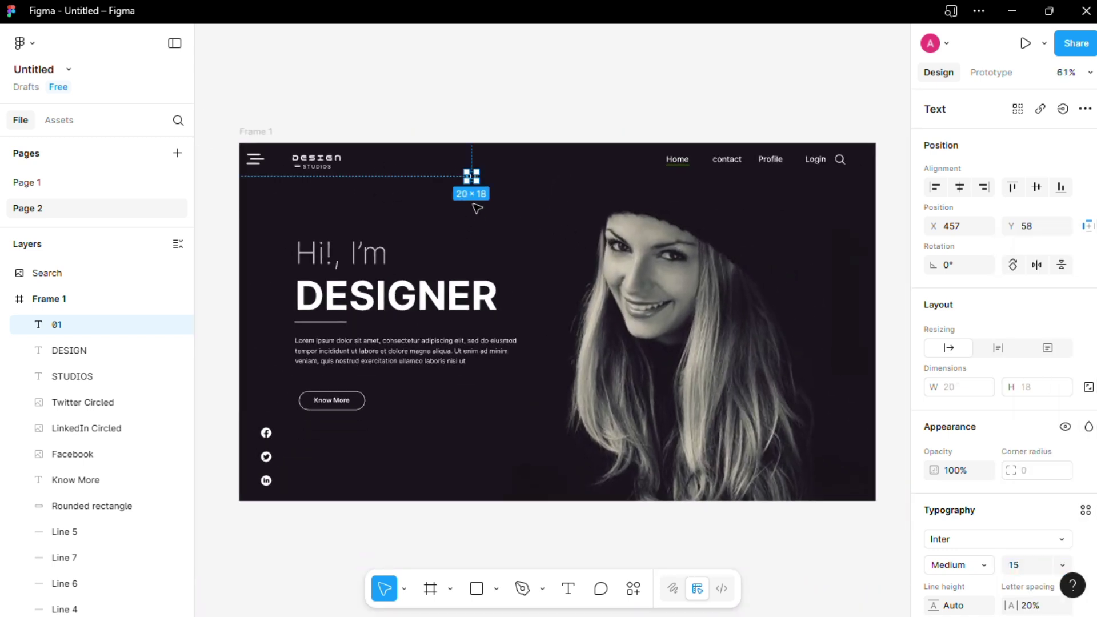
left_click_drag(472, 178, 846, 276)
left_click(849, 318)
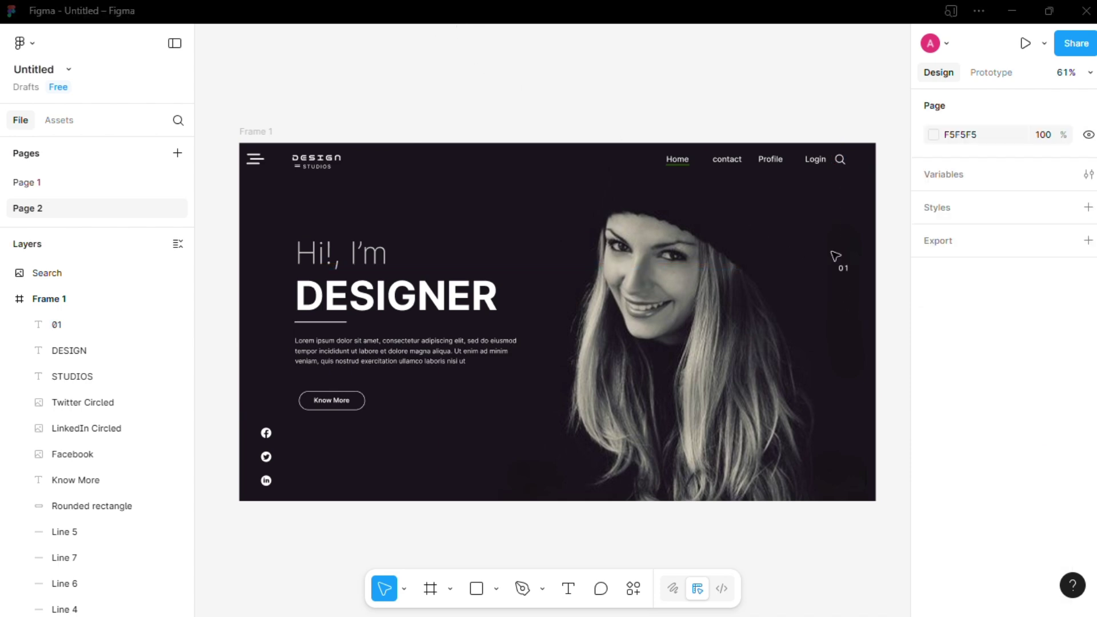
Change the fill of the 01 text to the grey ACA8A8
left_click(843, 268)
key("Escape")
key("Escape")
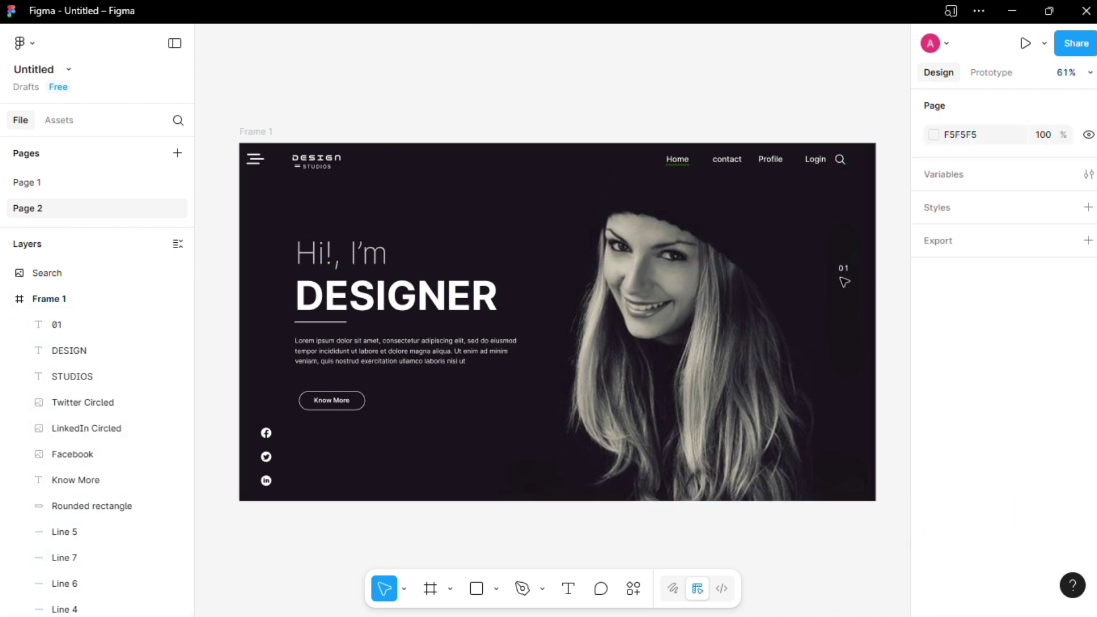
left_click(843, 268)
scroll(948, 531, "down", 5)
left_click(934, 471)
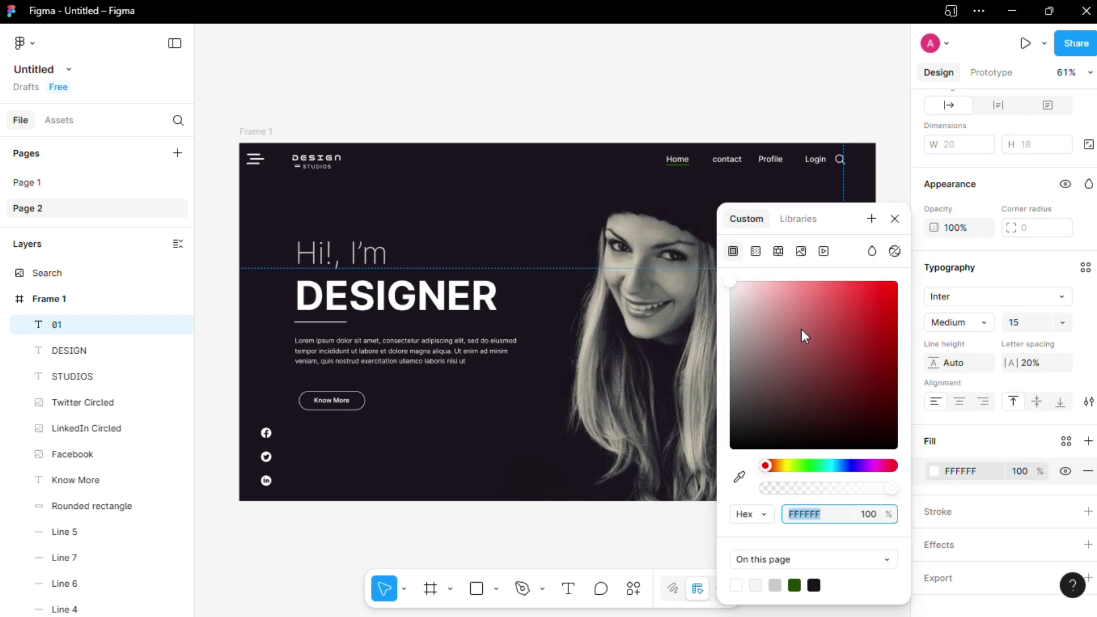
left_click_drag(851, 228, 1001, 318)
left_click_drag(925, 406, 900, 424)
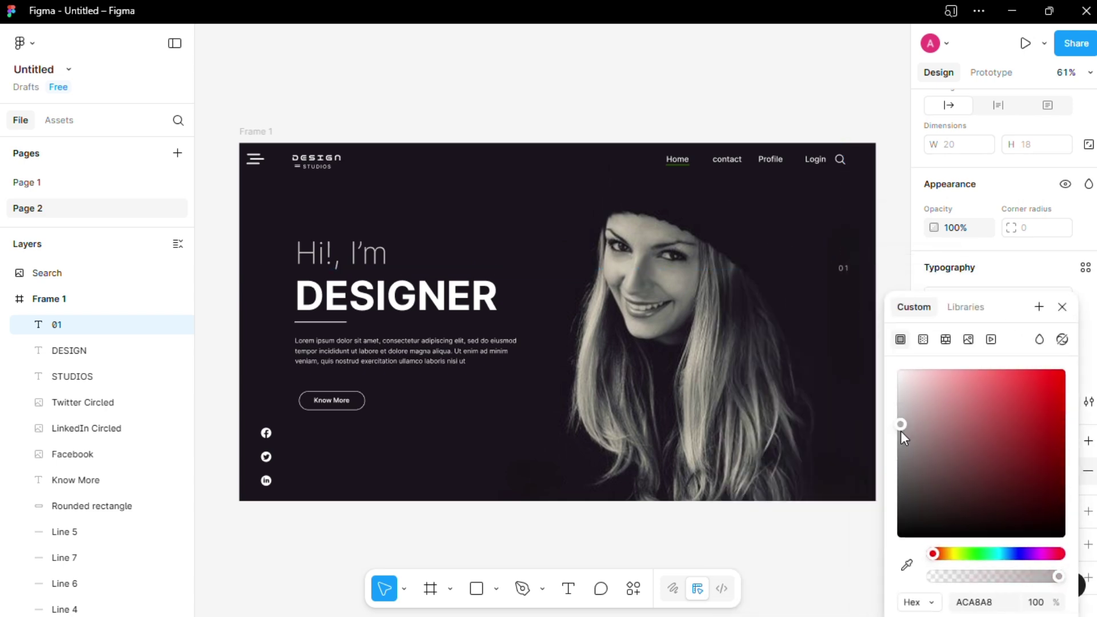
key("Escape")
key("Escape")
Reposition the 01 text to X 1213, Y 212 and duplicate it four times in place
left_click(843, 269)
left_click_drag(843, 269, 850, 253)
key("ctrl+d")
key("ctrl+d")
key("ctrl+d")
key("ctrl+d")
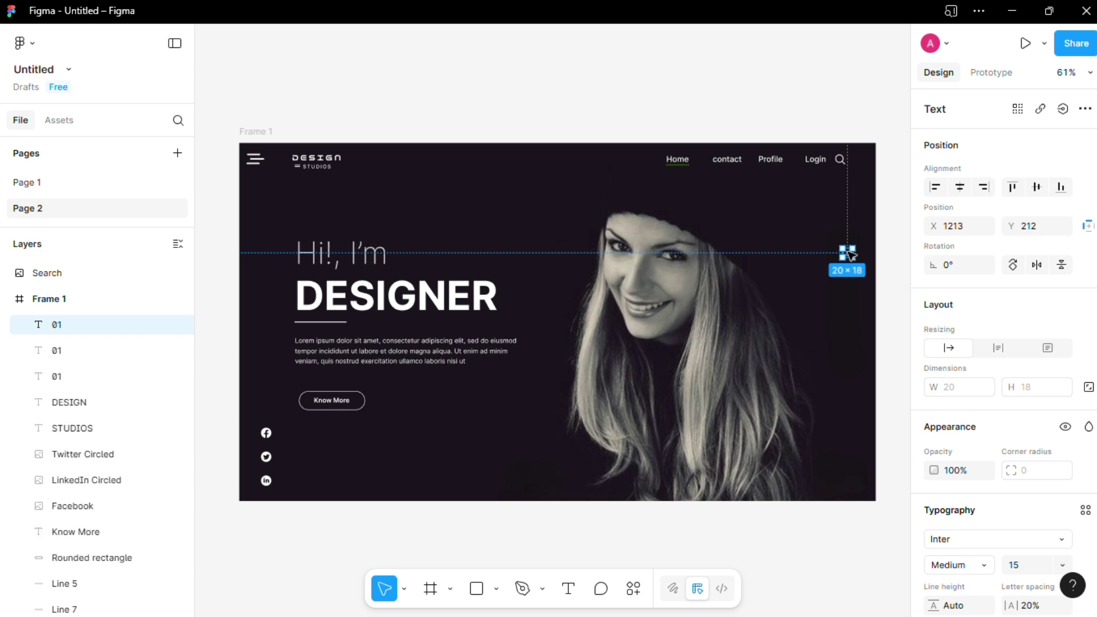
Arrange the four 01 copies in a vertical column below the first at X 1213, spaced 19 apart
key("shift+Down")
key("shift+Down")
key("shift+Down")
key("Down")
key("Down")
key("Down")
key("Down")
key("Down")
key("Down")
key("Down")
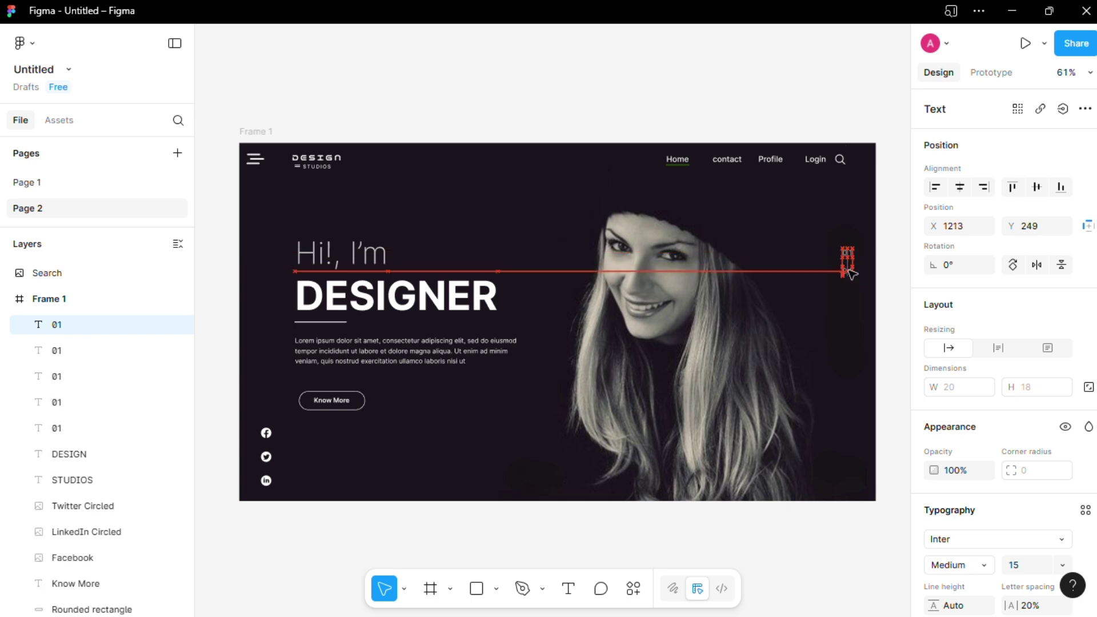
key("Escape")
left_click_drag(847, 253, 850, 292)
left_click_drag(847, 252, 853, 312)
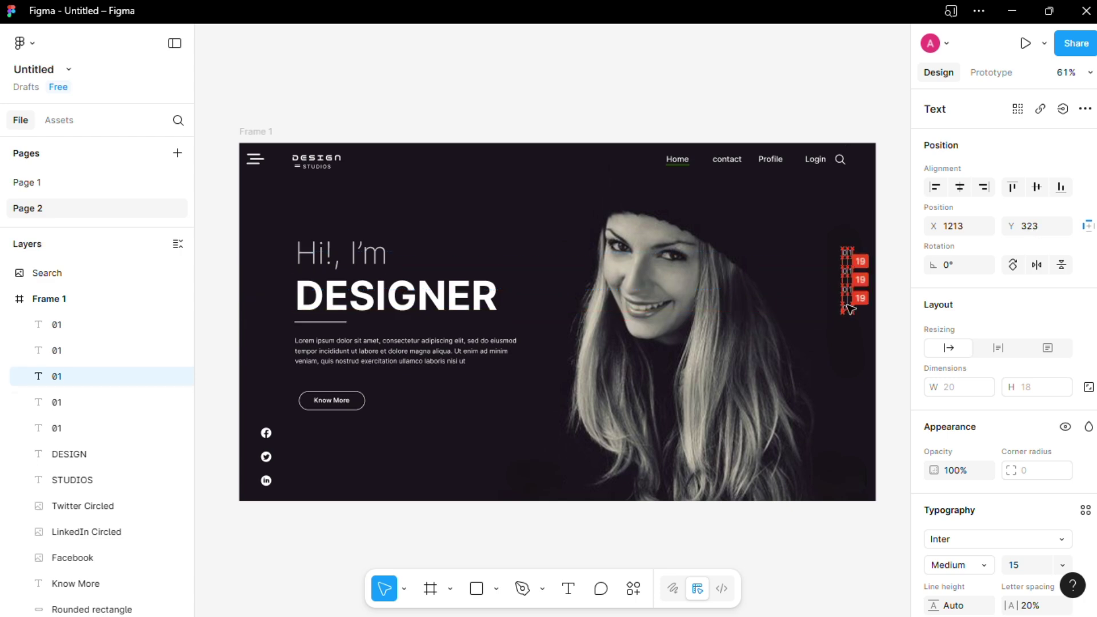
left_click_drag(846, 253, 850, 327)
Stretch the column of five 01 labels to 20 × 241 with a spacing of 28
left_click(858, 361)
left_click_drag(837, 240, 857, 368)
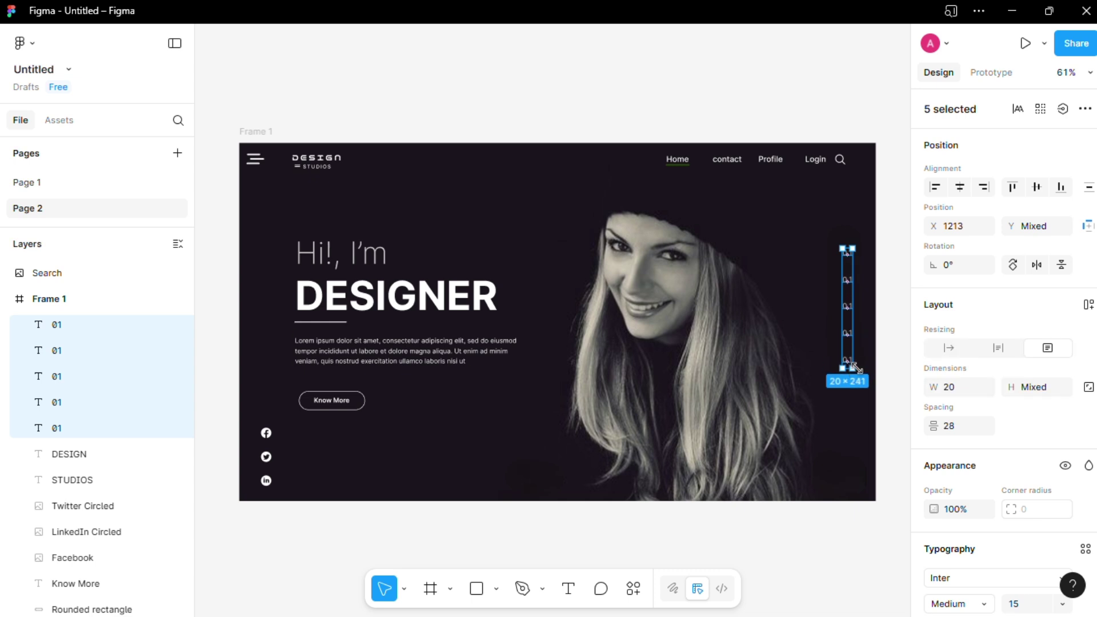
left_click(818, 309)
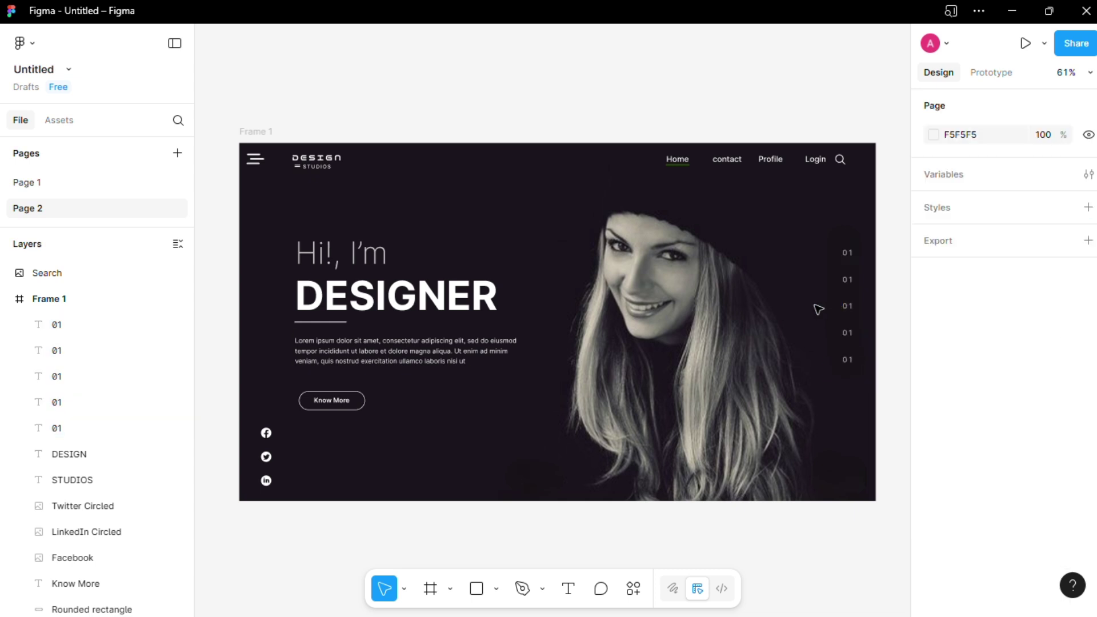
Change the second, third and fourth labels in the column to 02, 03 and 04
left_click(837, 284)
double_click(847, 281)
key("BackSpace")
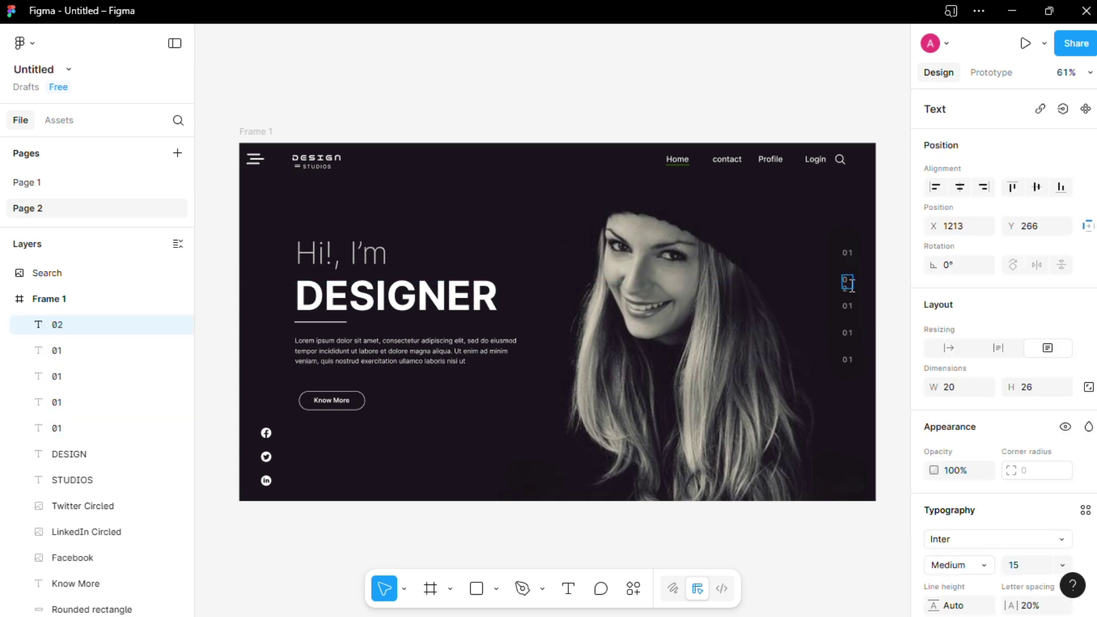
left_click(847, 309)
left_click(849, 331)
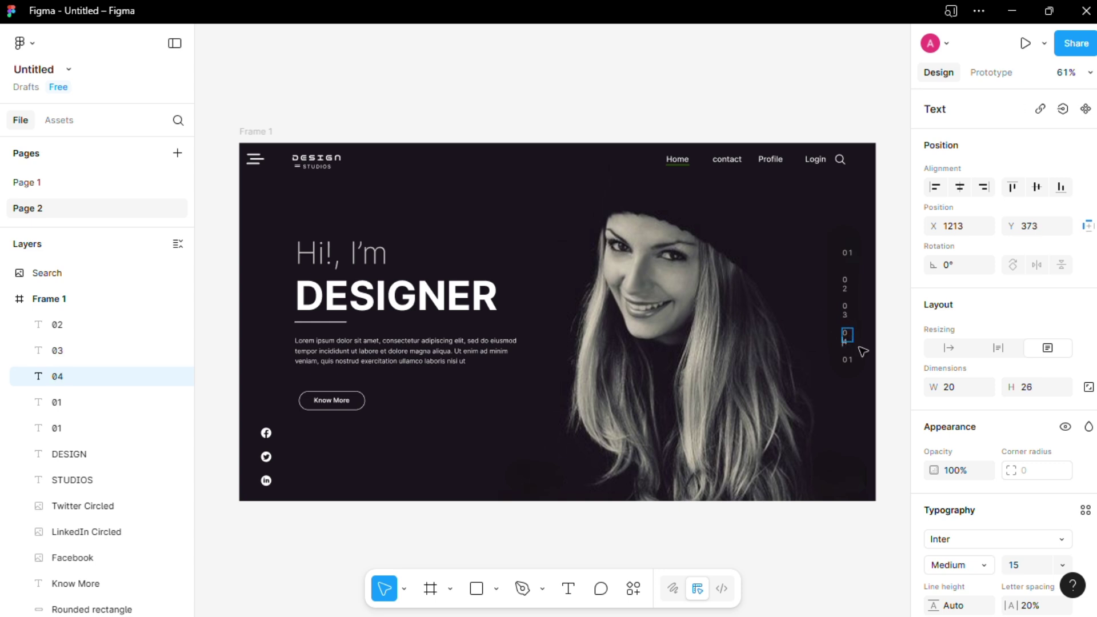
type("01")
Widen the 02, 03 and 04 text boxes to 32 so that each number fits on one line
left_click(851, 280)
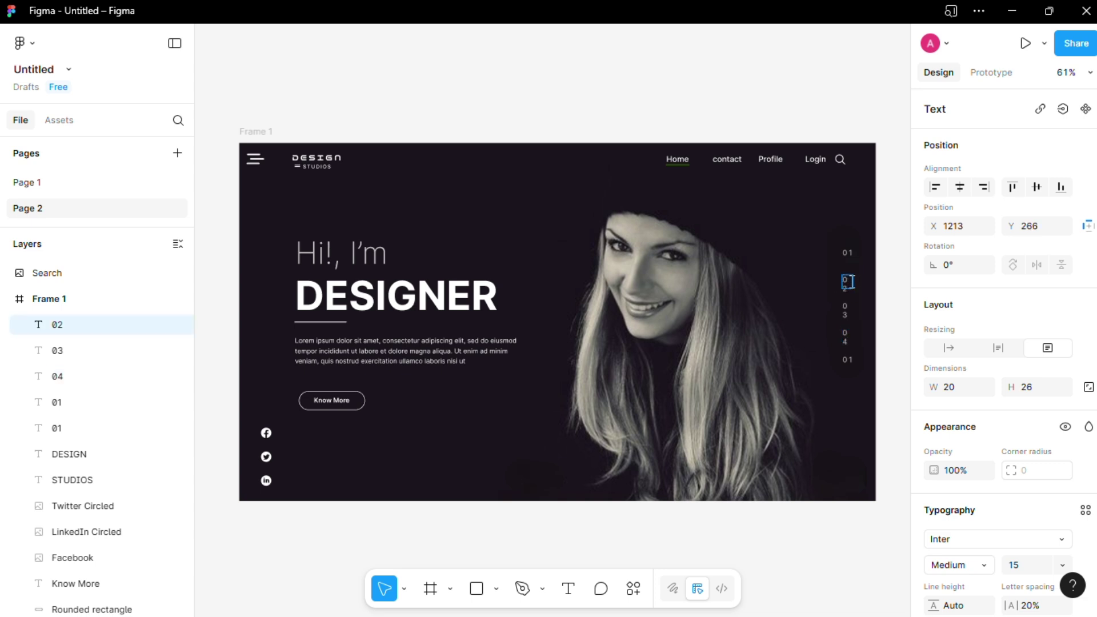
key("Escape")
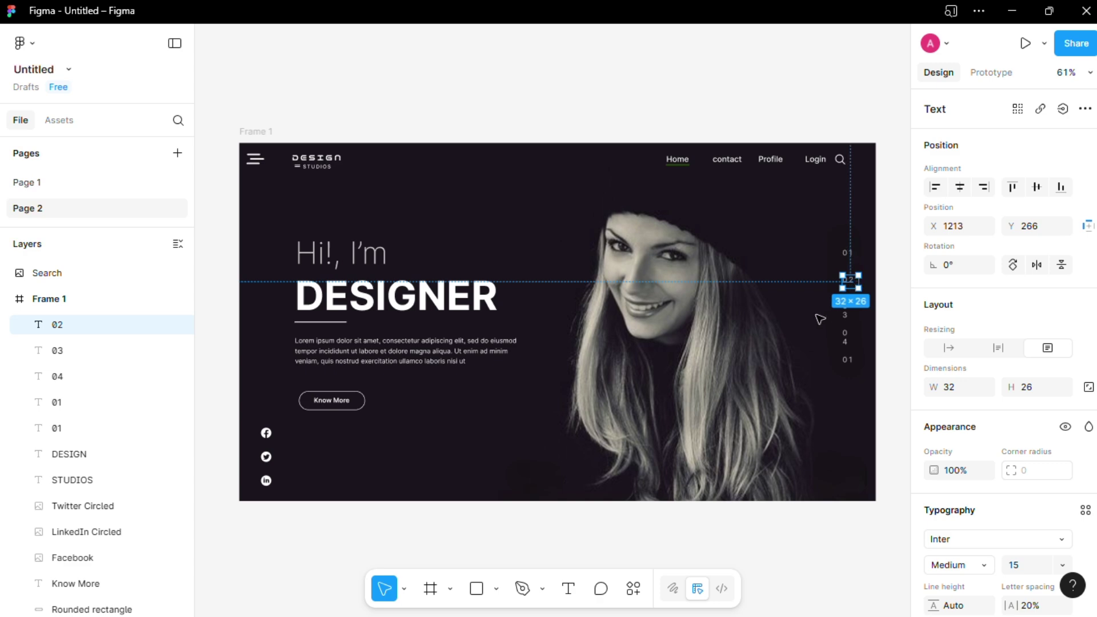
left_click(847, 309)
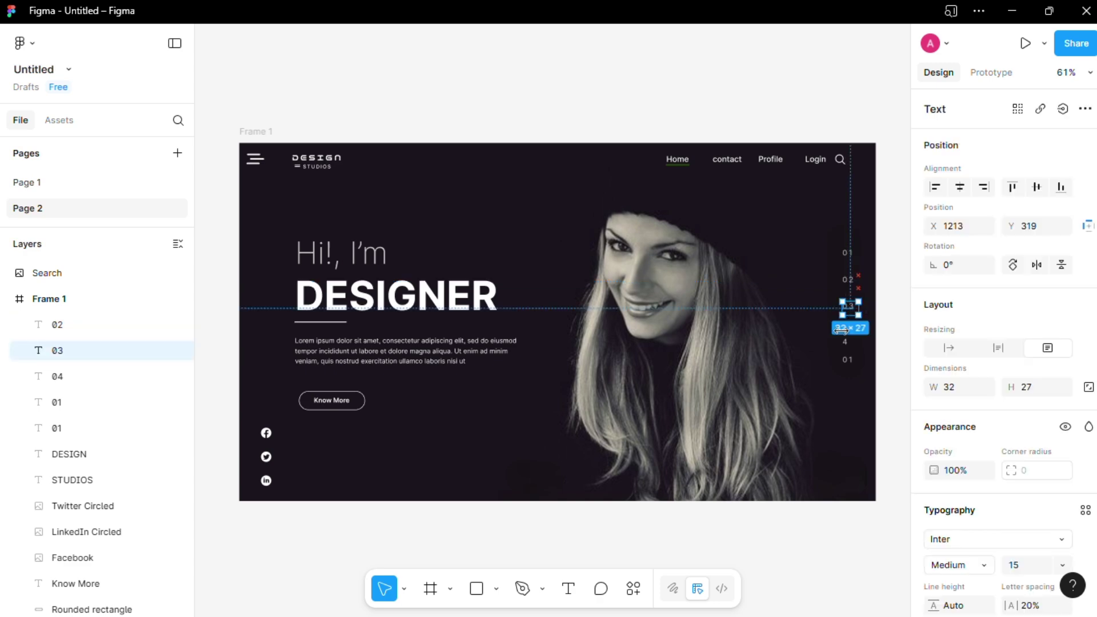
left_click(847, 333)
Widen the last label's text box to 32 and change its number to 05
left_click(847, 361)
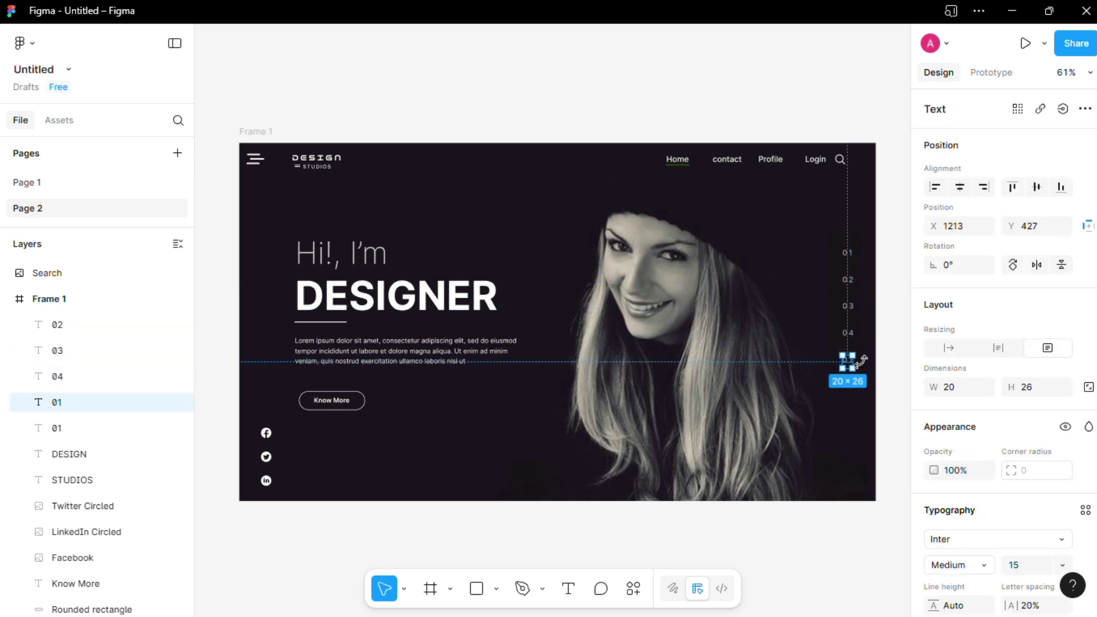
double_click(848, 360)
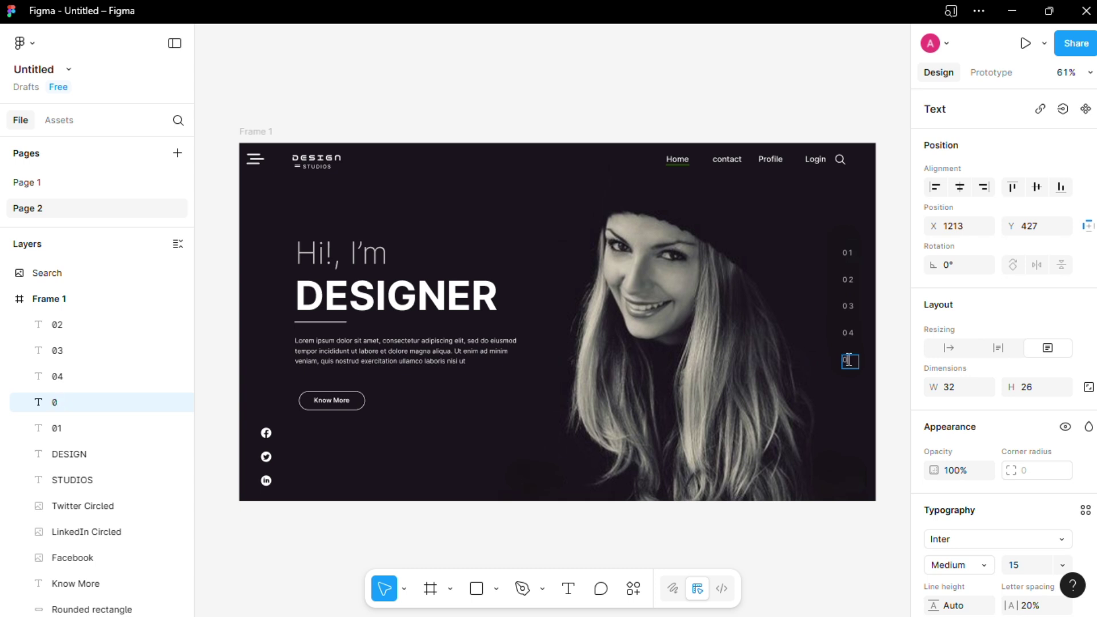
key("Escape")
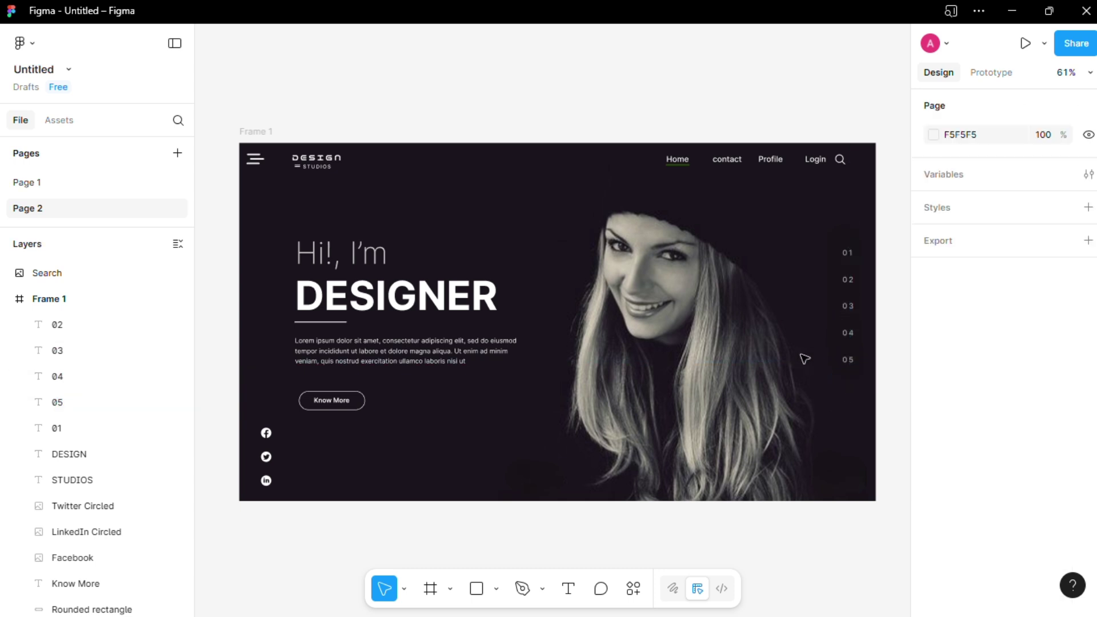
Recolour the 03 label white to highlight it in the number column
left_click(849, 307)
scroll(992, 567, "down", 5)
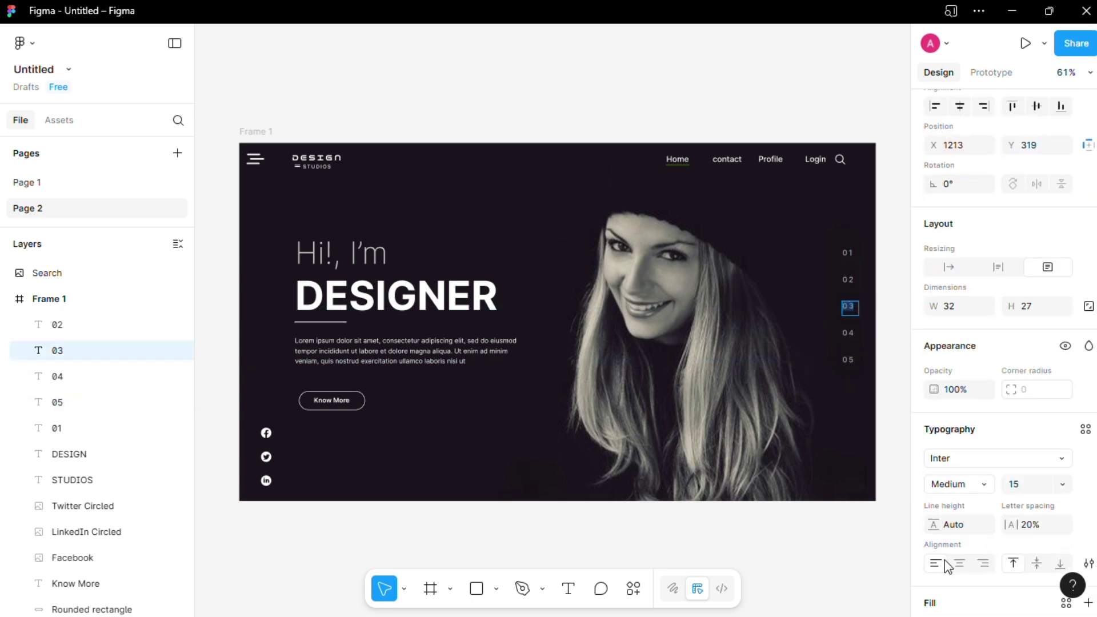
left_click(933, 470)
key("Escape")
key("Escape")
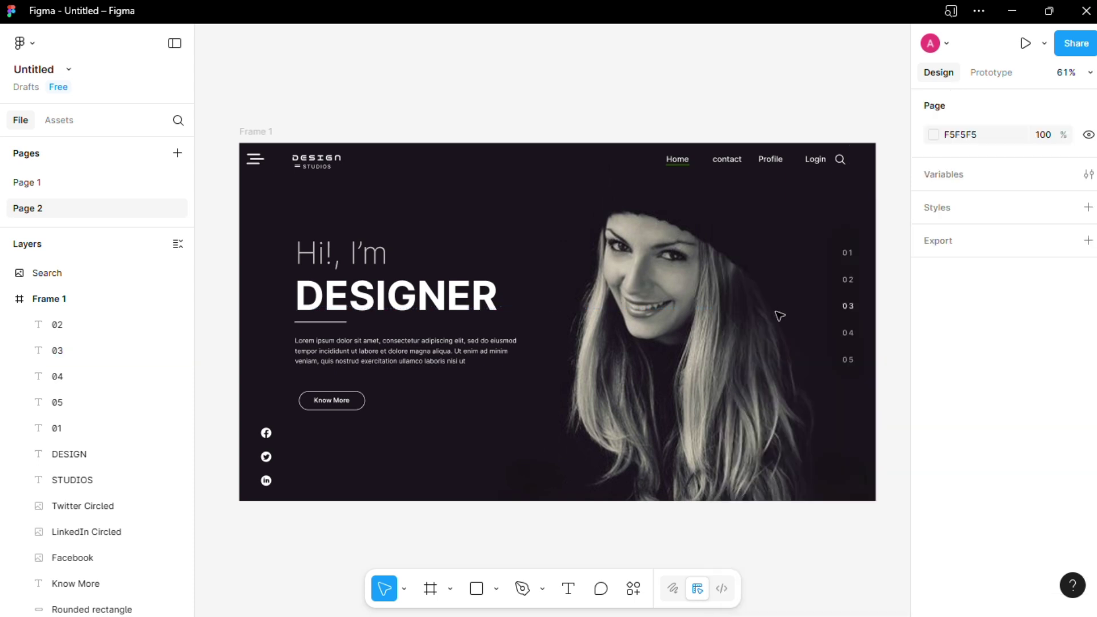
Set the font size of the 03 label to 20
left_click(849, 308)
left_click(1060, 563)
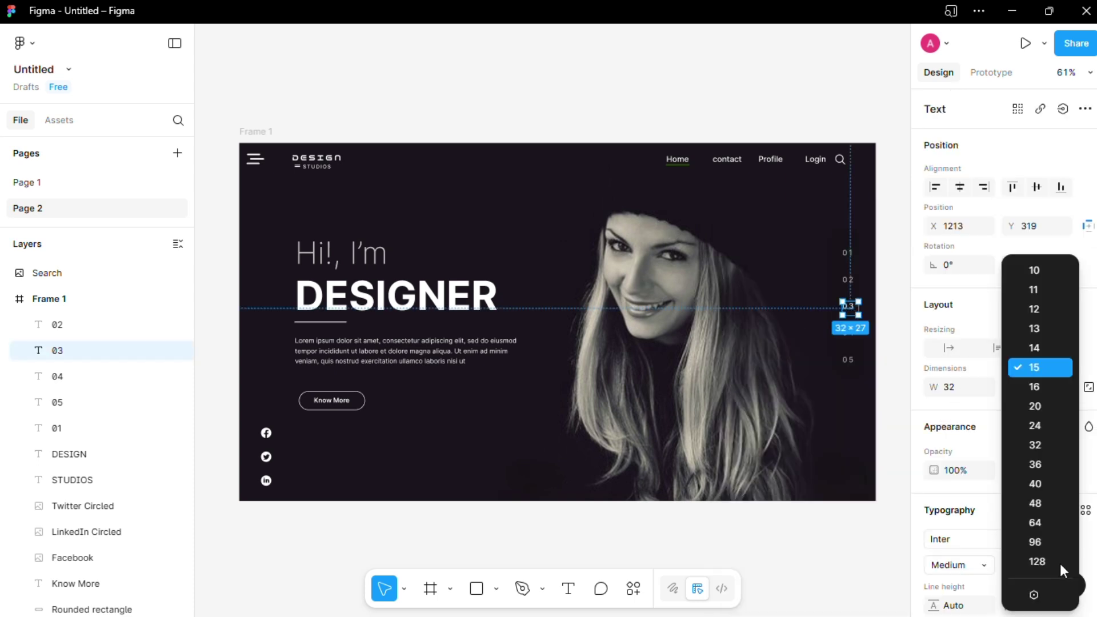
left_click(1041, 399)
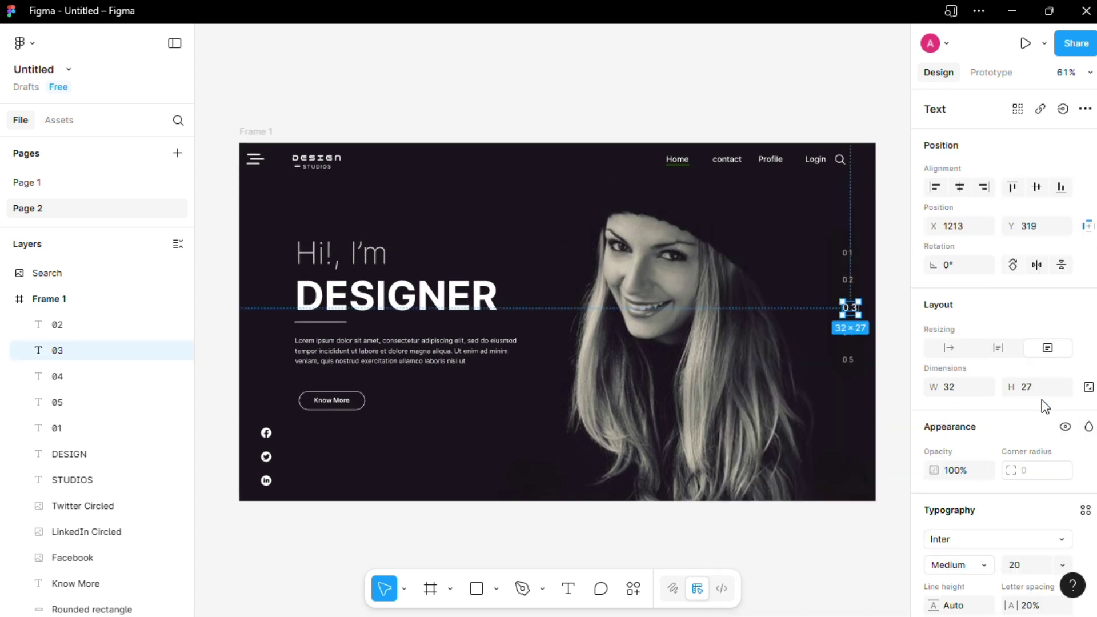
Scale the five page number labels down together to 25 wide and space them about 24 apart vertically
key("Escape")
scroll(829, 419, "down", 1)
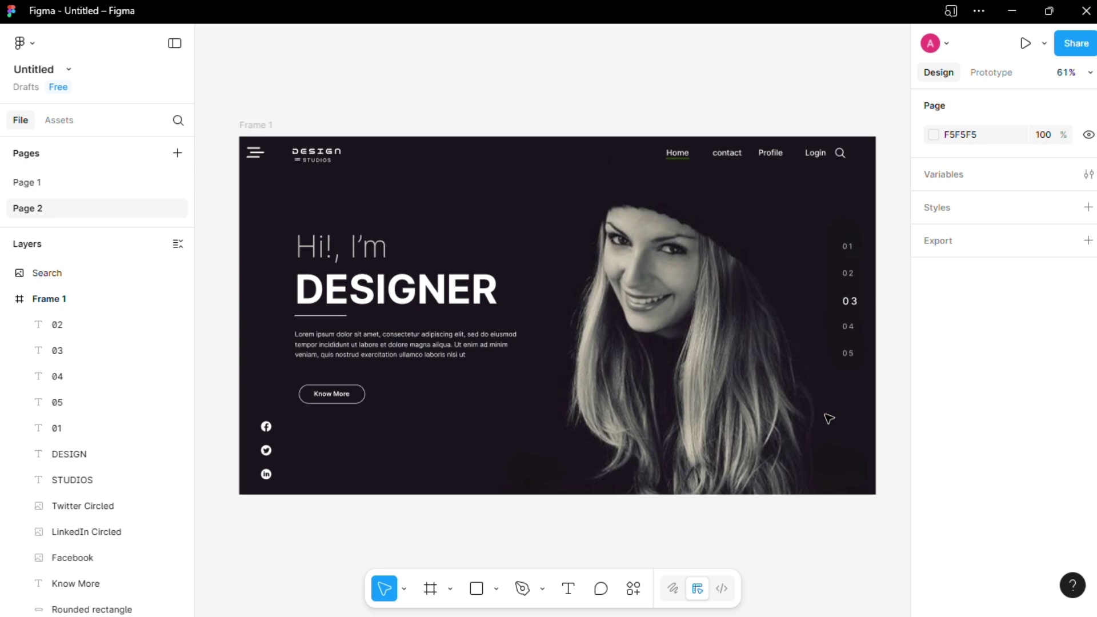
left_click(835, 234)
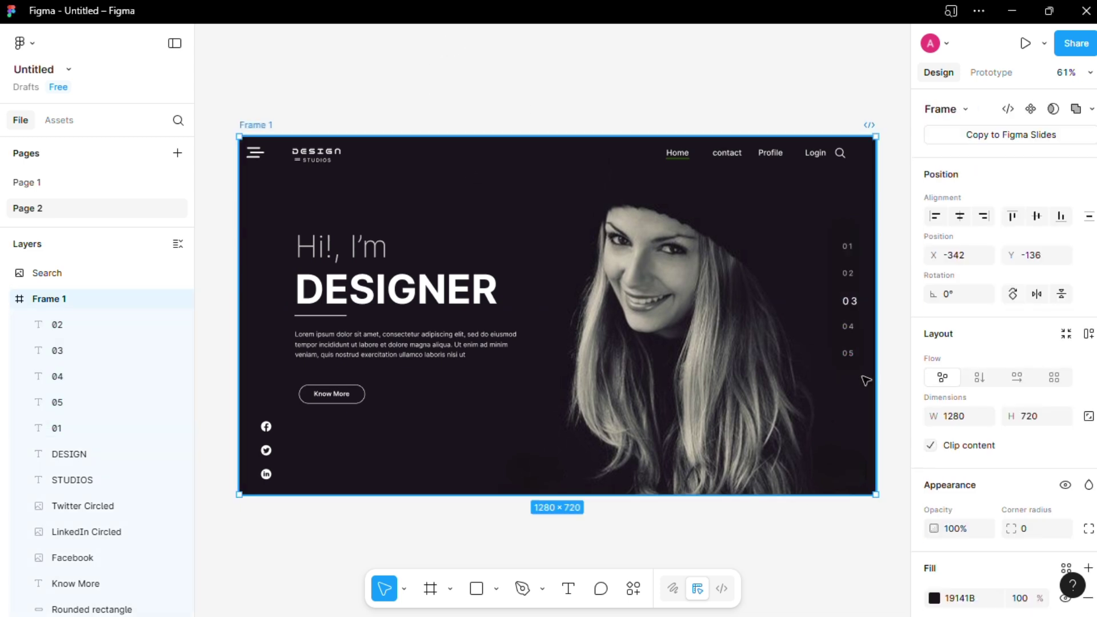
left_click_drag(829, 225, 850, 388)
left_click(404, 588)
left_click(424, 545)
left_click(403, 588)
left_click(416, 505)
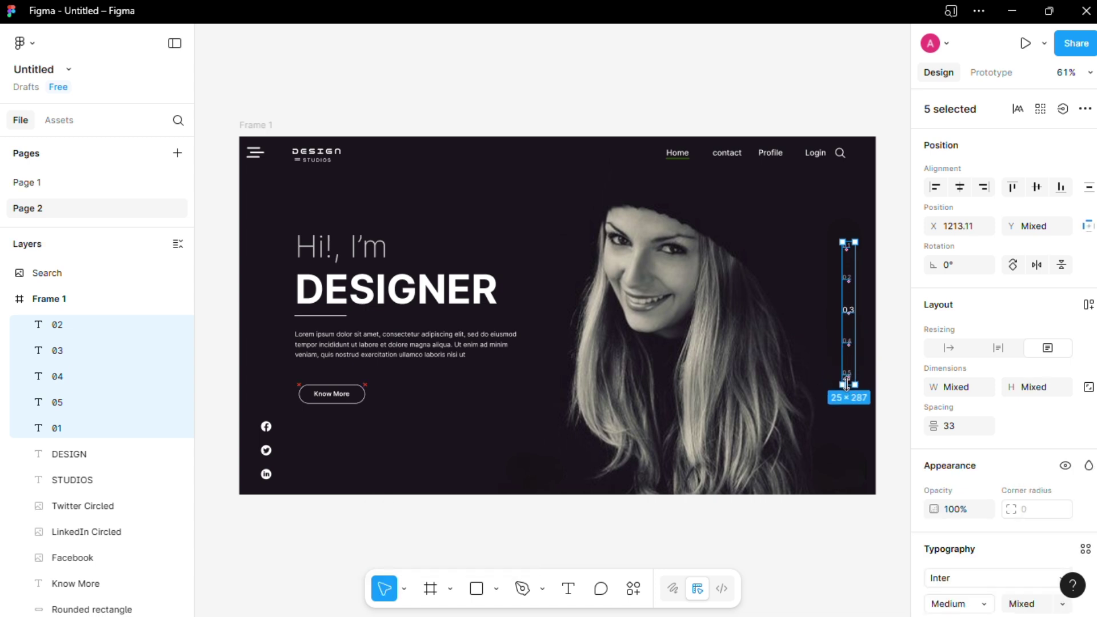
key("Escape")
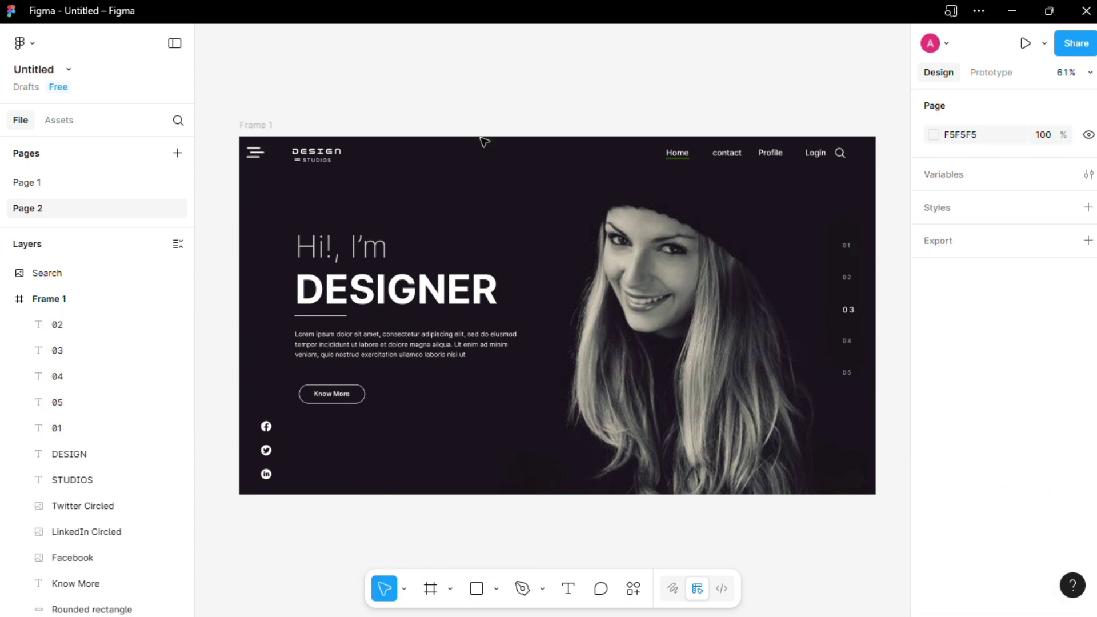
left_click_drag(828, 223, 848, 345)
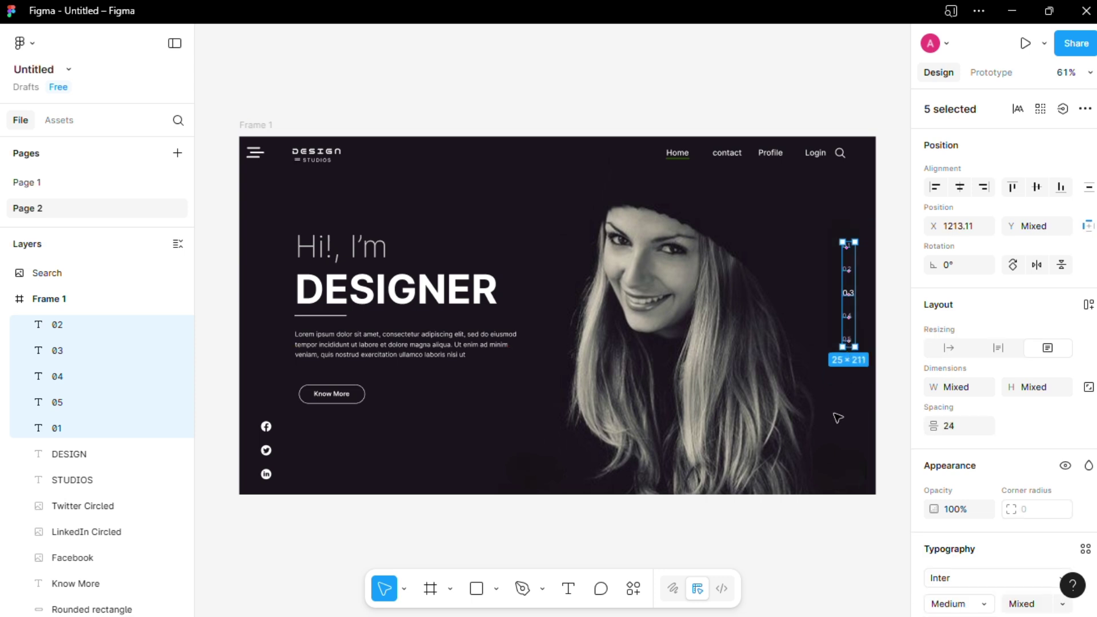
key("Escape")
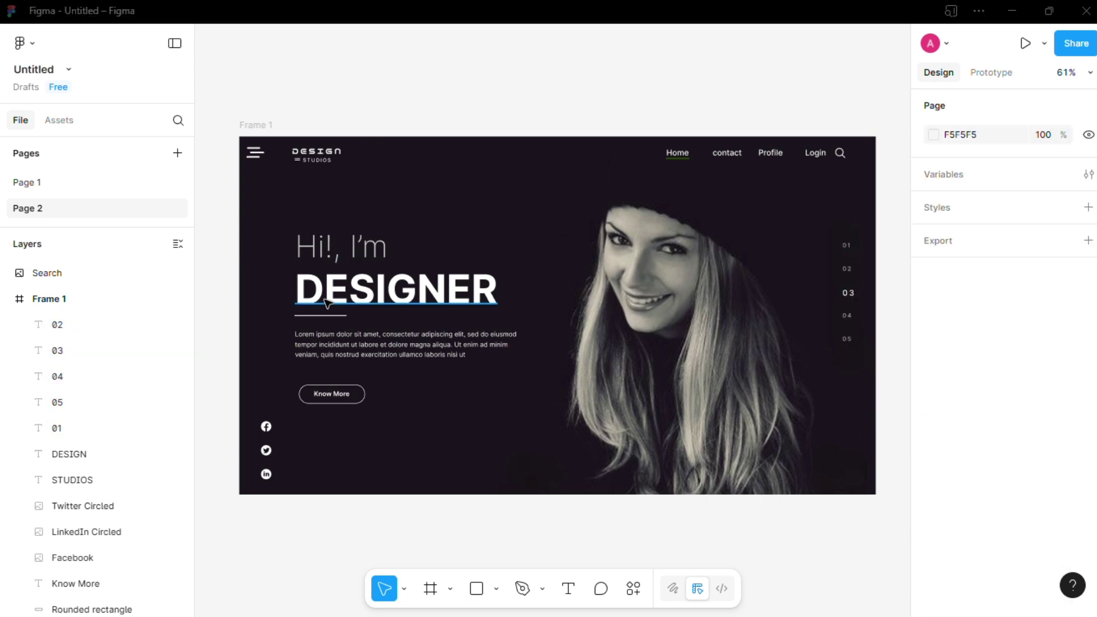
Duplicate the lowest line of the menu icon and place the copy near the frame's lower edge at about X 508, Y 690
left_click(311, 315)
left_click(253, 156)
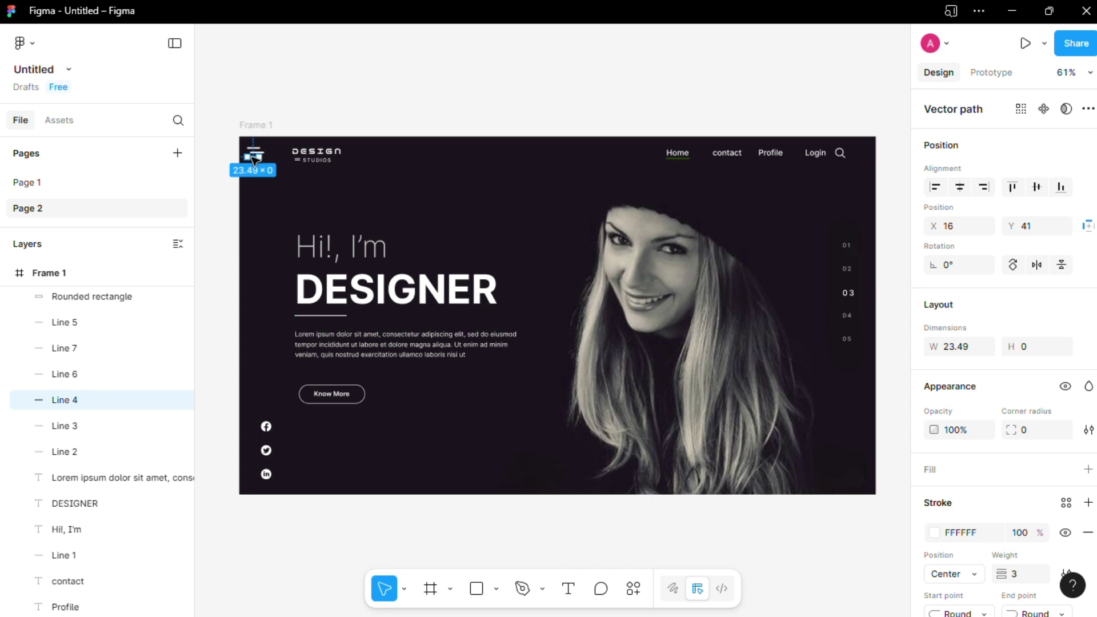
key("ctrl+d")
left_click_drag(259, 167, 497, 483)
left_click(536, 423)
scroll(536, 426, "up", 1)
left_click(496, 488)
Set the copied line's stroke weight to 5 and its width to 10 to form a short dash
left_click(1026, 580)
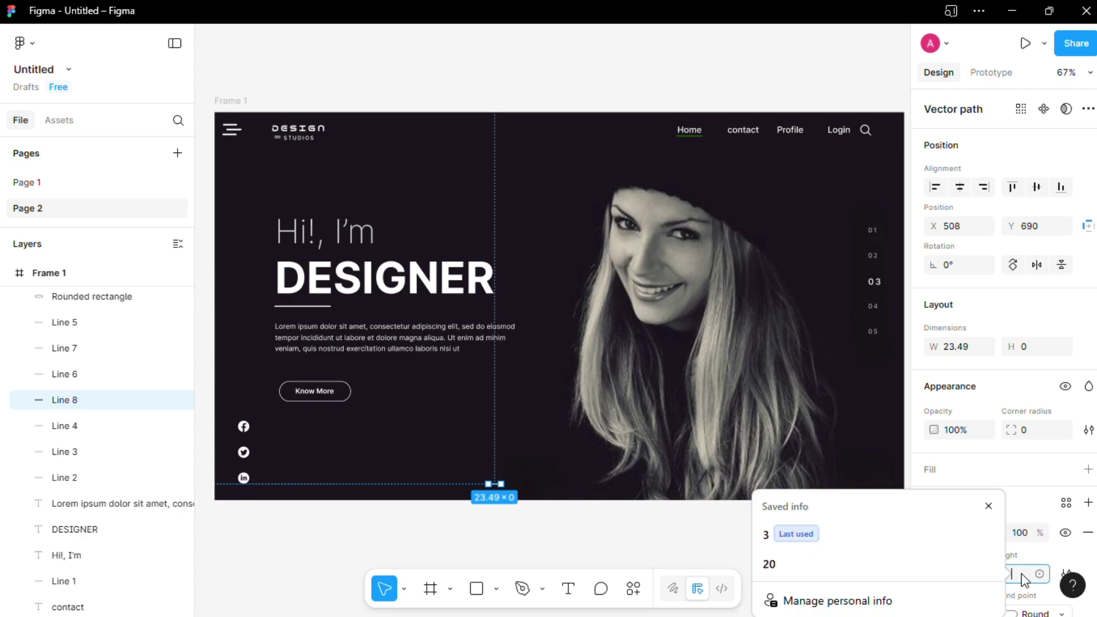
type("5")
left_click(796, 551)
left_click(495, 485)
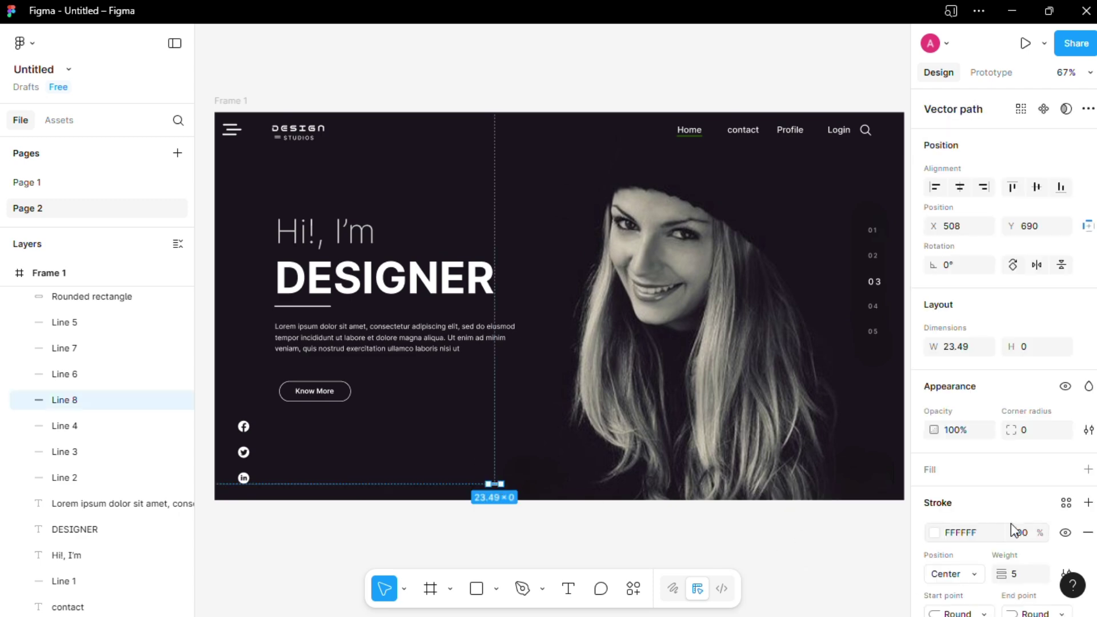
left_click(972, 344)
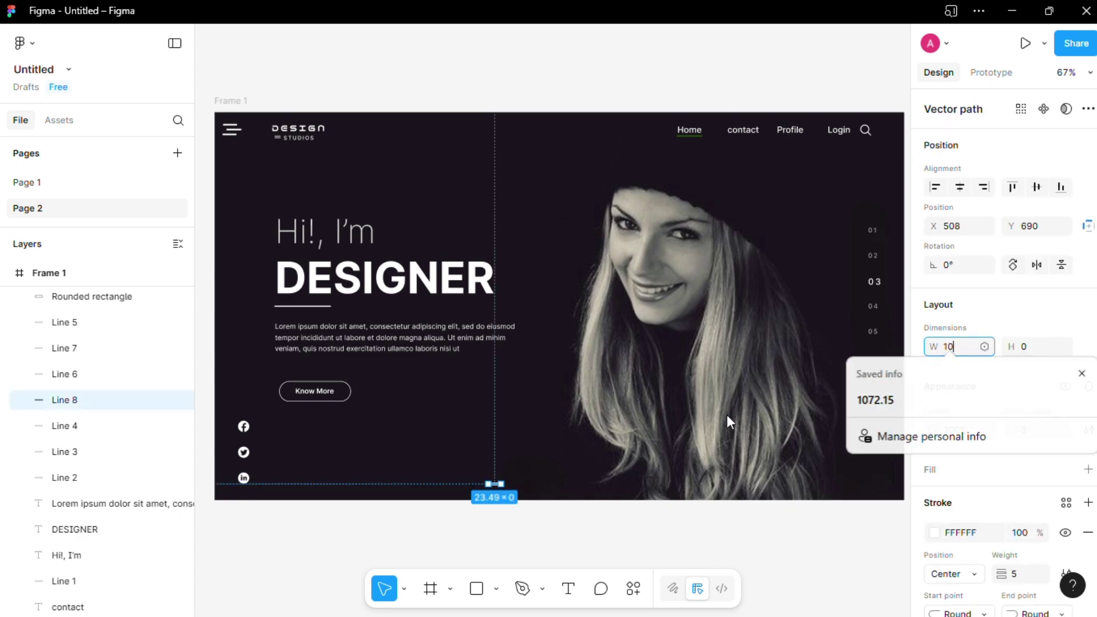
left_click(665, 453)
Move the dash to about X 499, Y 679 and duplicate it into a horizontal row of four, with the last at X 640
scroll(517, 470, "up", 2)
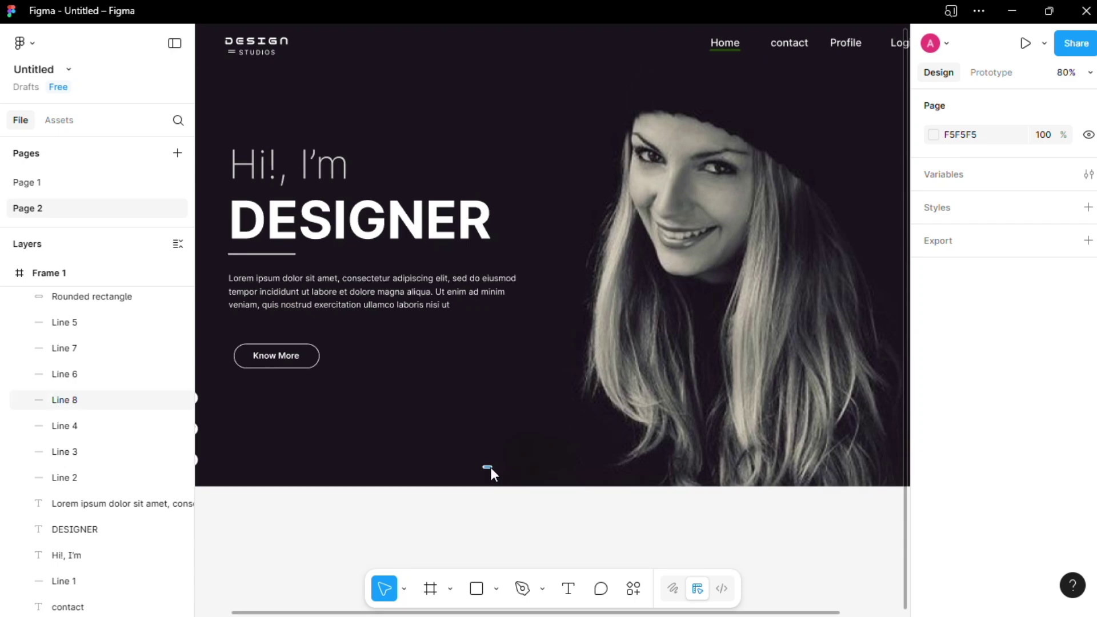
left_click(485, 461)
scroll(508, 466, "down", 3)
left_click(509, 466)
left_click(489, 457)
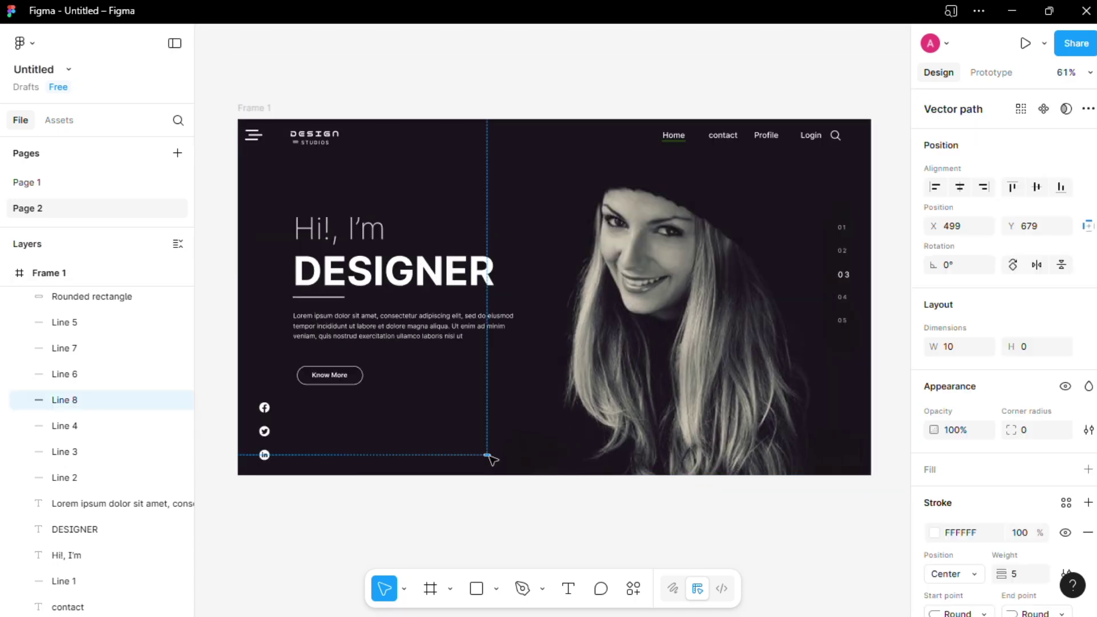
key("ctrl+d")
key("ctrl+d")
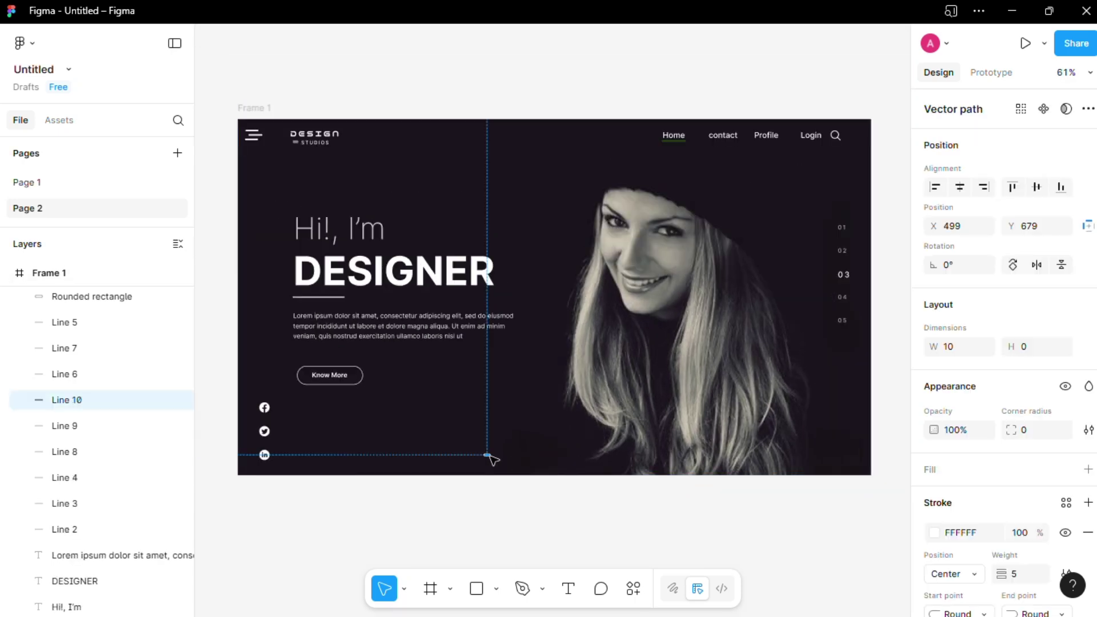
left_click_drag(490, 458, 557, 458)
key("ctrl+d")
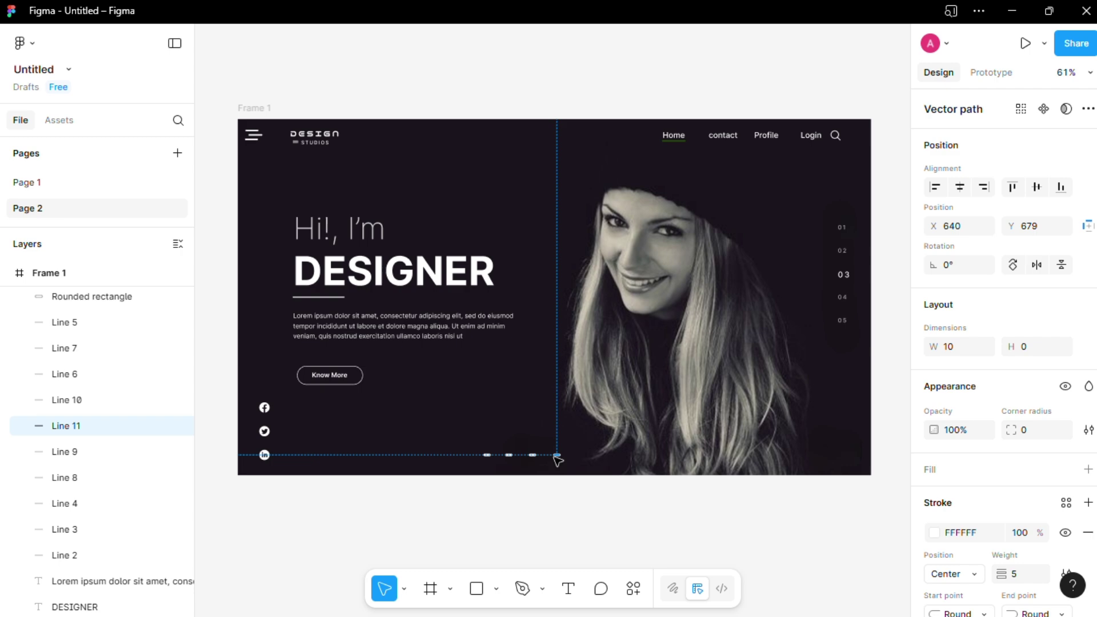
Lengthen the third dash in the row to mark it as the active slide indicator
left_click(508, 455)
scroll(550, 461, "up", 2)
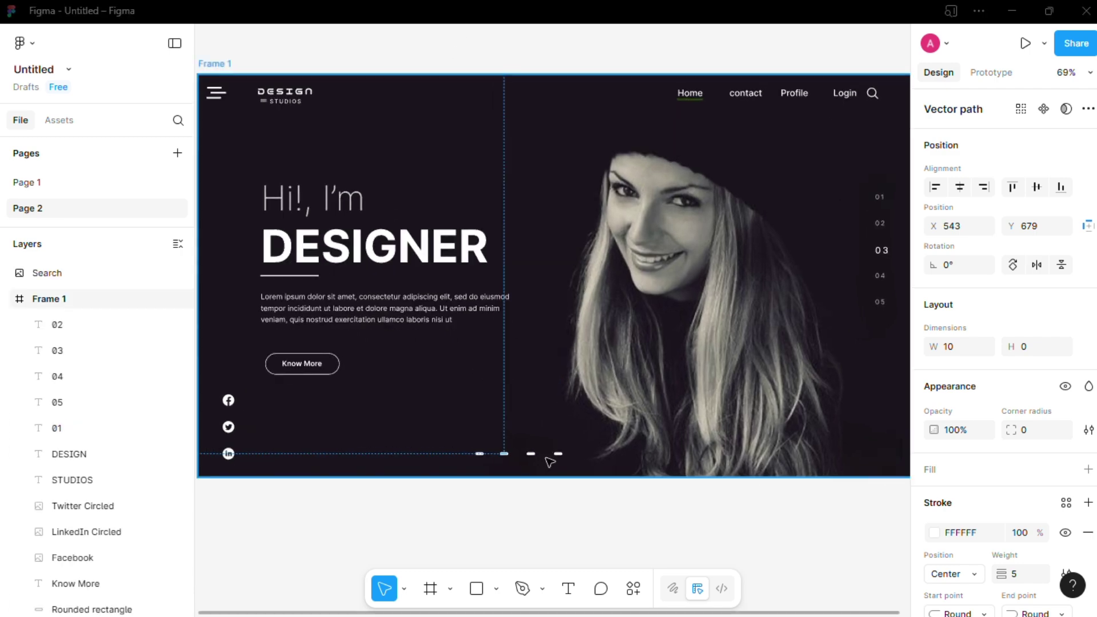
scroll(549, 462, "up", 2)
left_click(533, 454)
scroll(995, 557, "down", 2)
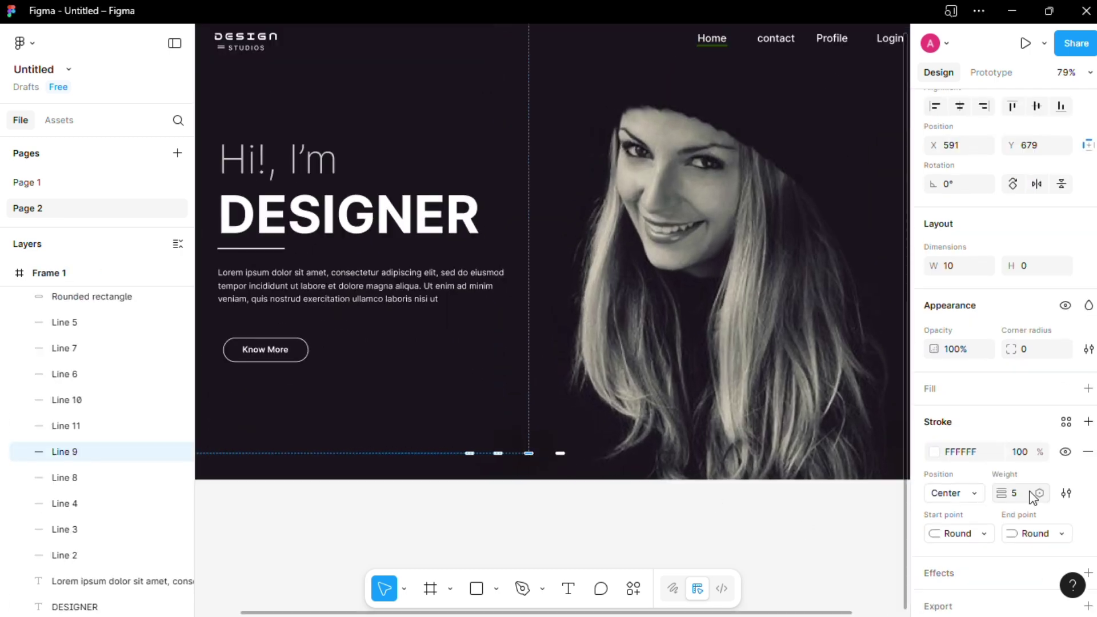
left_click(959, 266)
key("BackSpace")
type("35")
key("Return")
key("Escape")
scroll(533, 474, "down", 1)
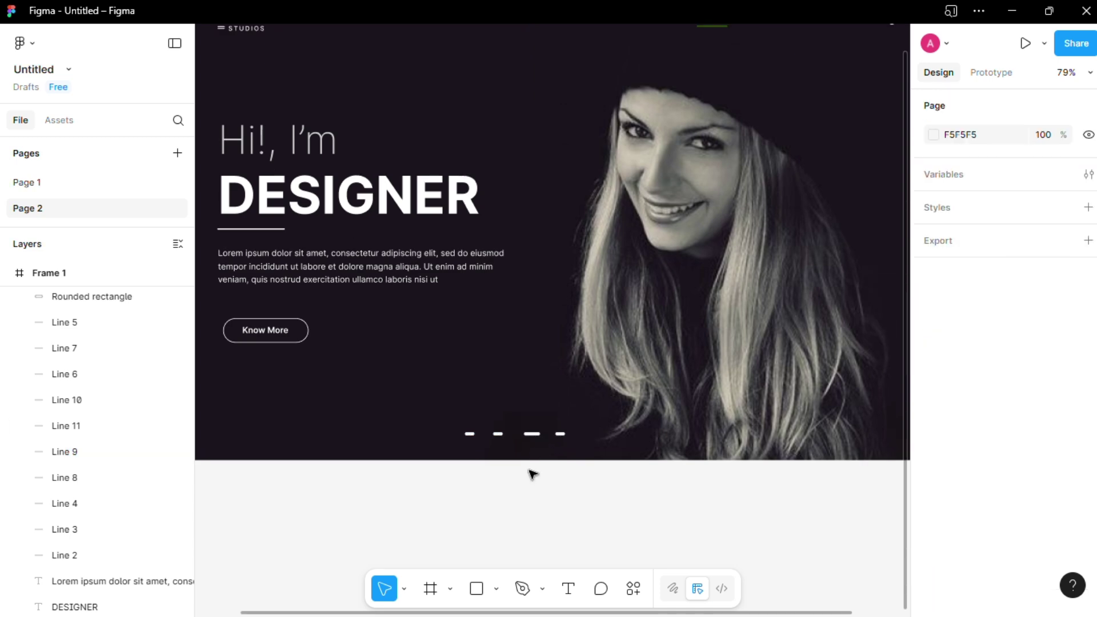
Narrow the row of four dashes to about 102 wide and level the dashes at 0° rotation
left_click_drag(454, 416, 514, 437)
left_click(525, 452)
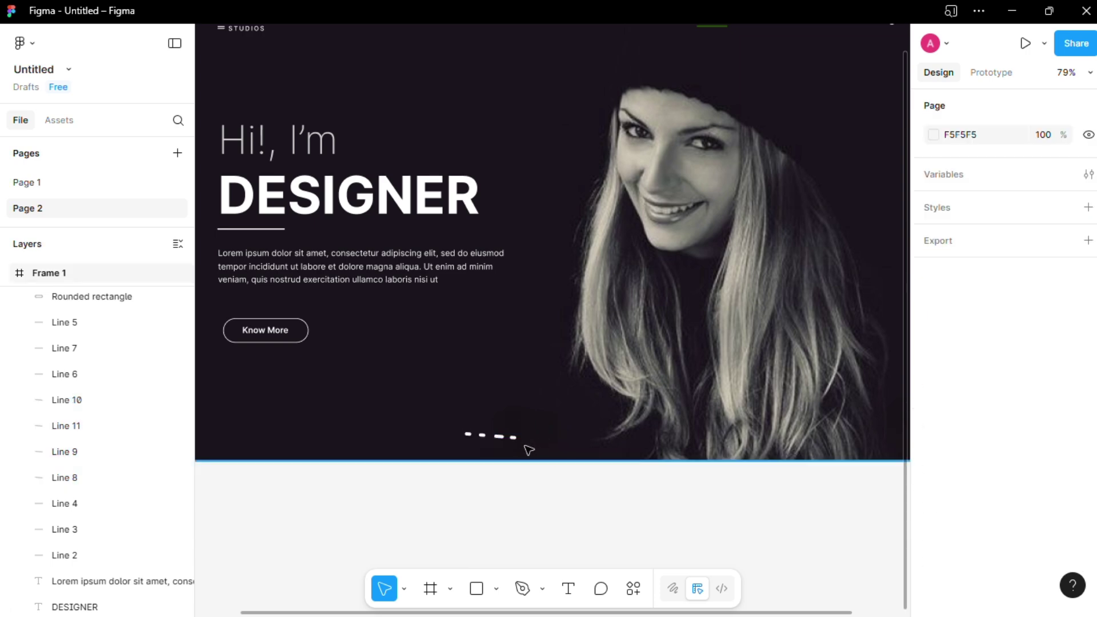
key("ctrl+z")
left_click(547, 439)
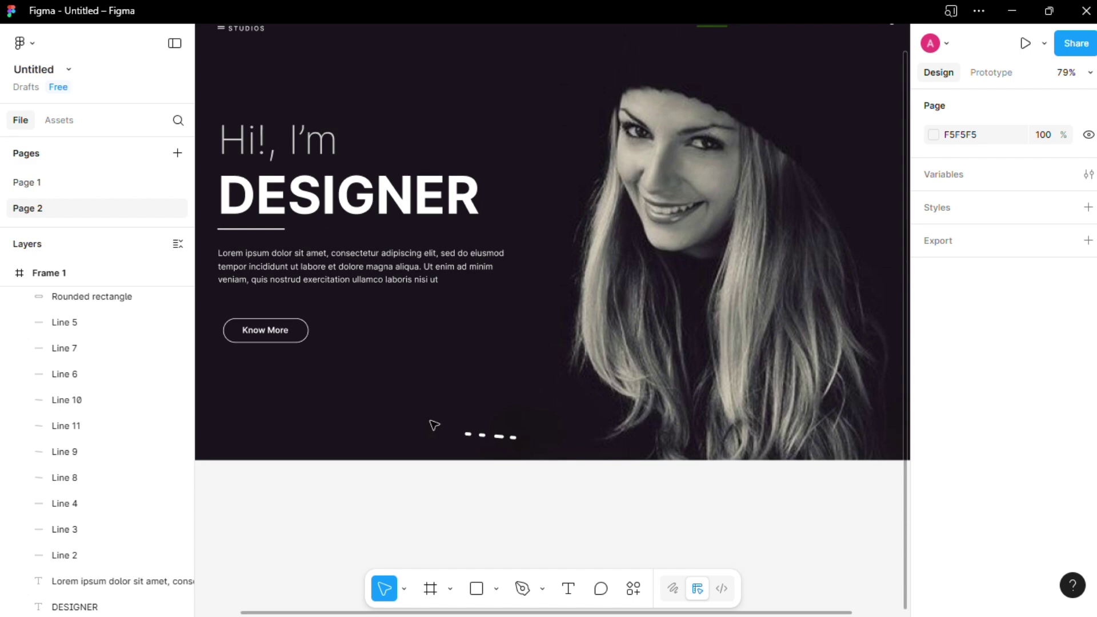
left_click(513, 437)
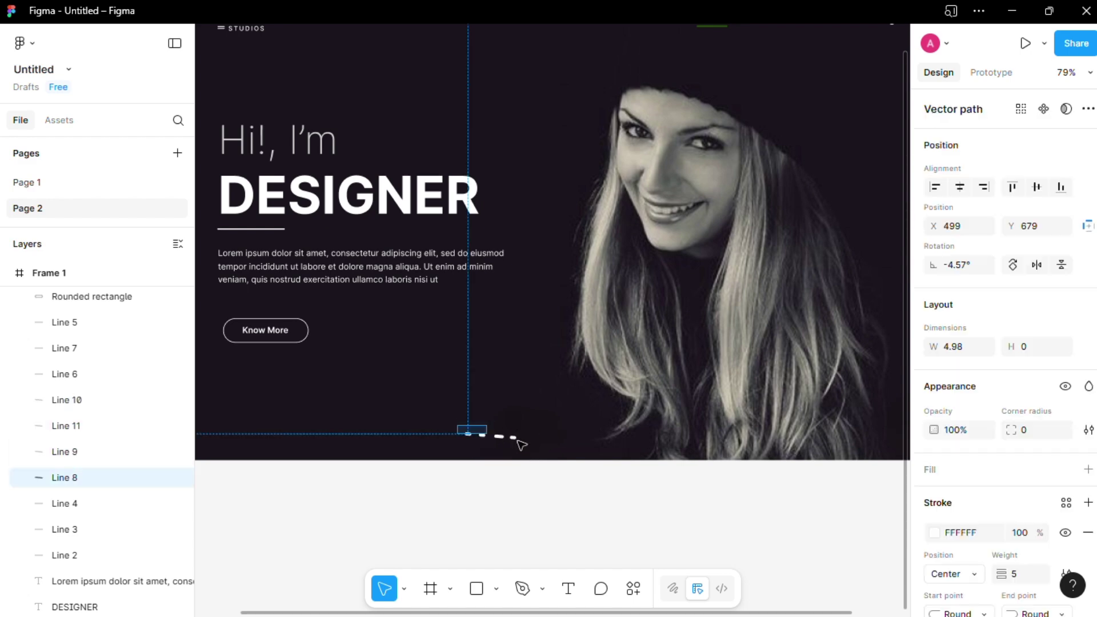
left_click_drag(519, 443, 460, 429)
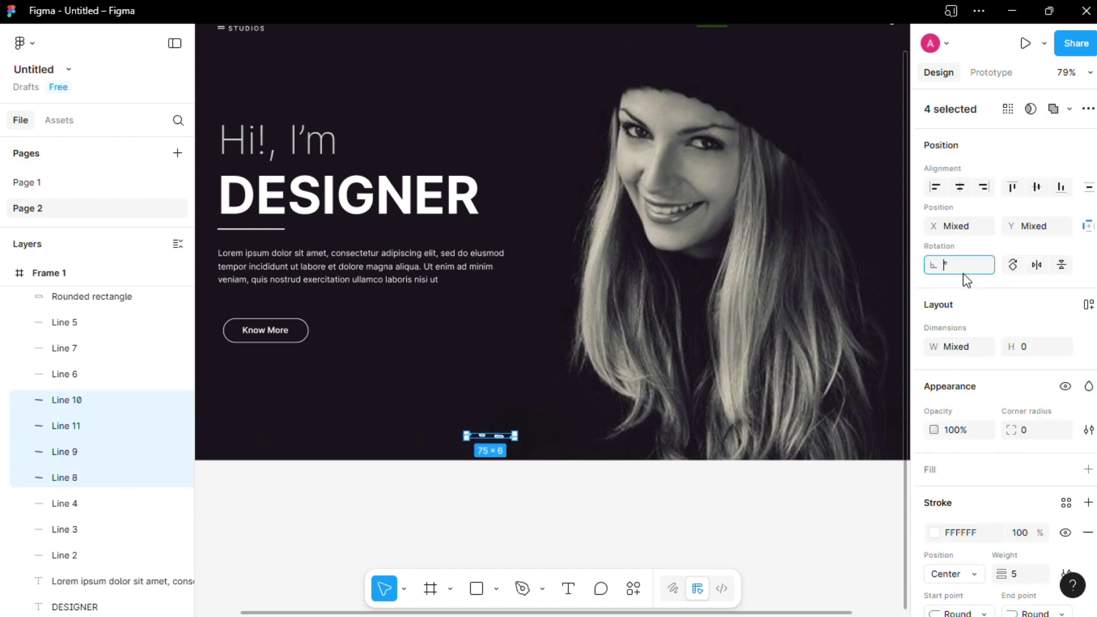
left_click(739, 294)
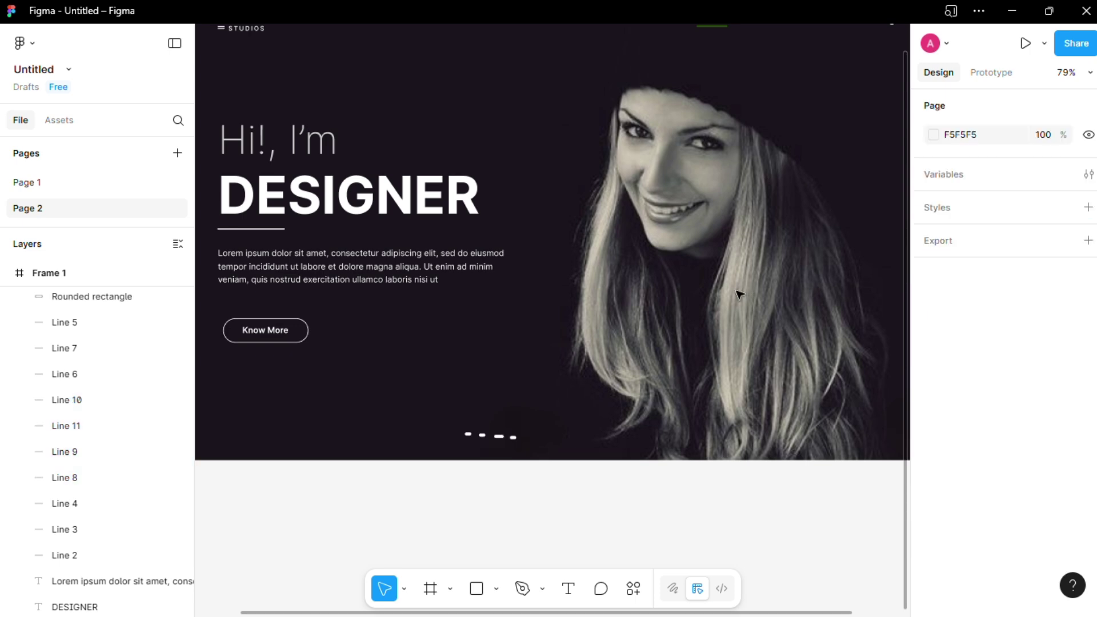
left_click_drag(457, 420, 542, 445)
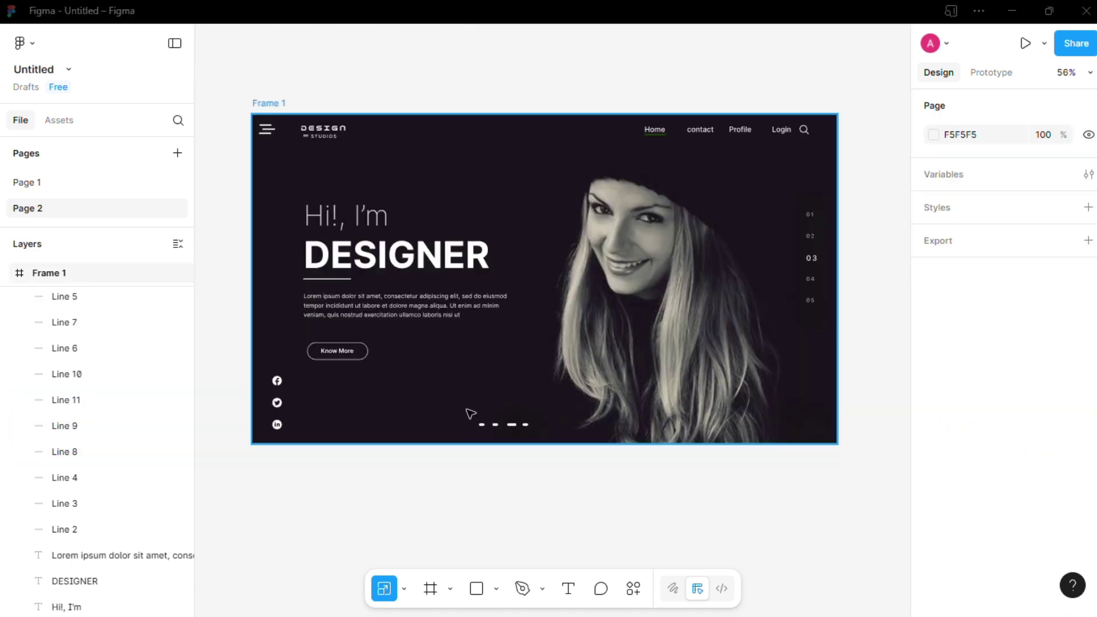
Move the four dashes up to Y 659 and enlarge them to 2x with the Scale tool
key("k")
left_click_drag(454, 418, 526, 420)
left_click(980, 508)
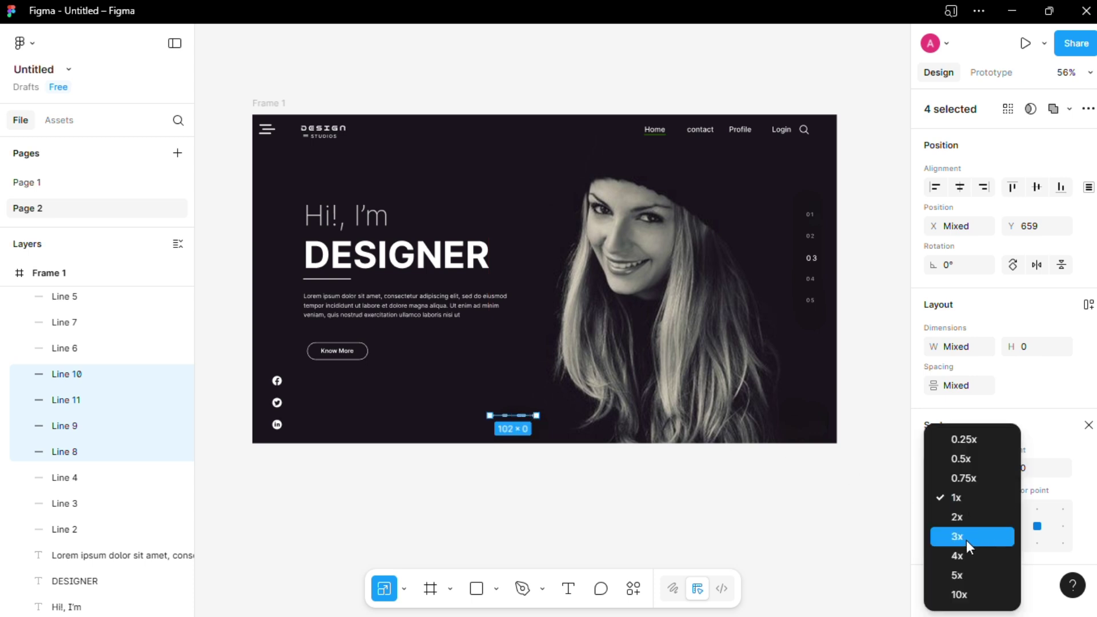
left_click(965, 539)
left_click(980, 509)
left_click(974, 486)
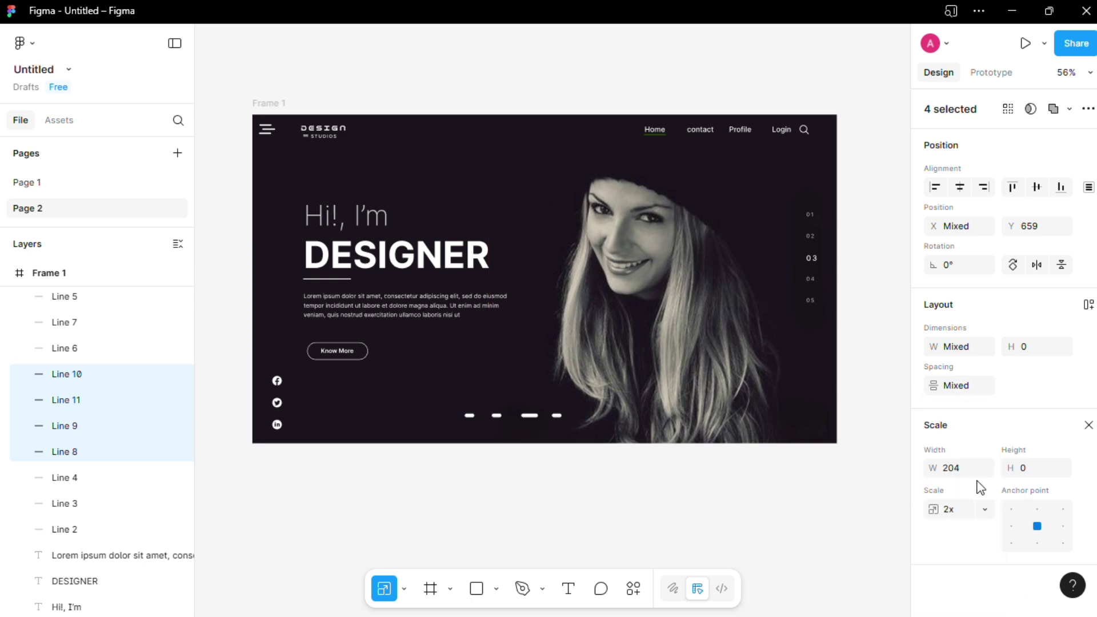
left_click_drag(450, 429, 568, 419)
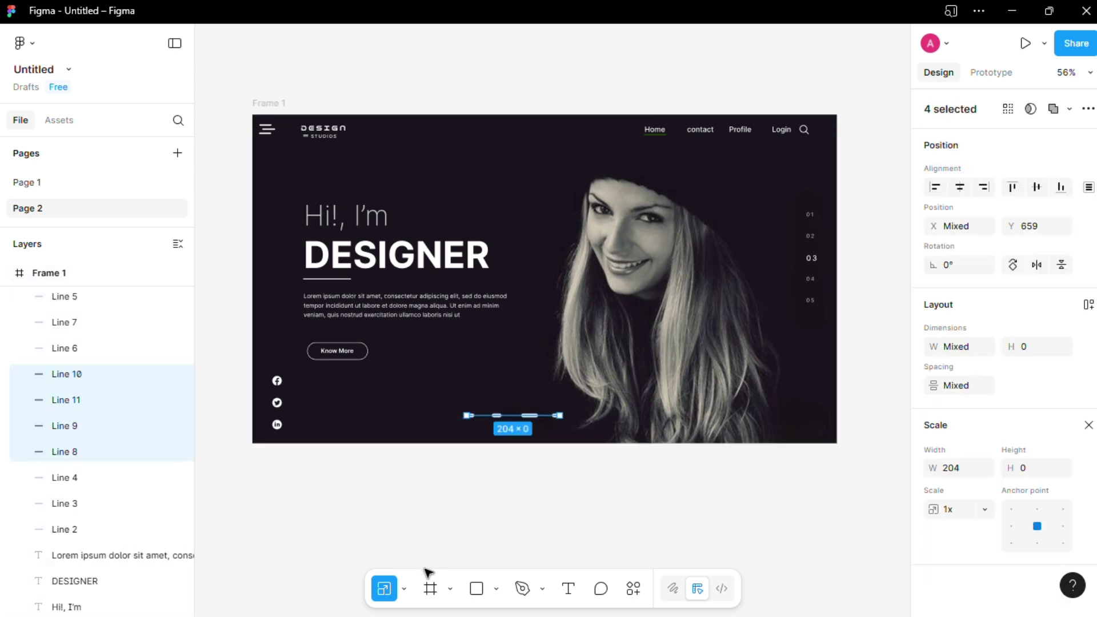
Narrow the row of dashes to about 94 wide without scaling its strokes and move it down to Y 679
left_click(404, 588)
left_click(502, 507)
left_click_drag(560, 415, 526, 415)
left_click(550, 455)
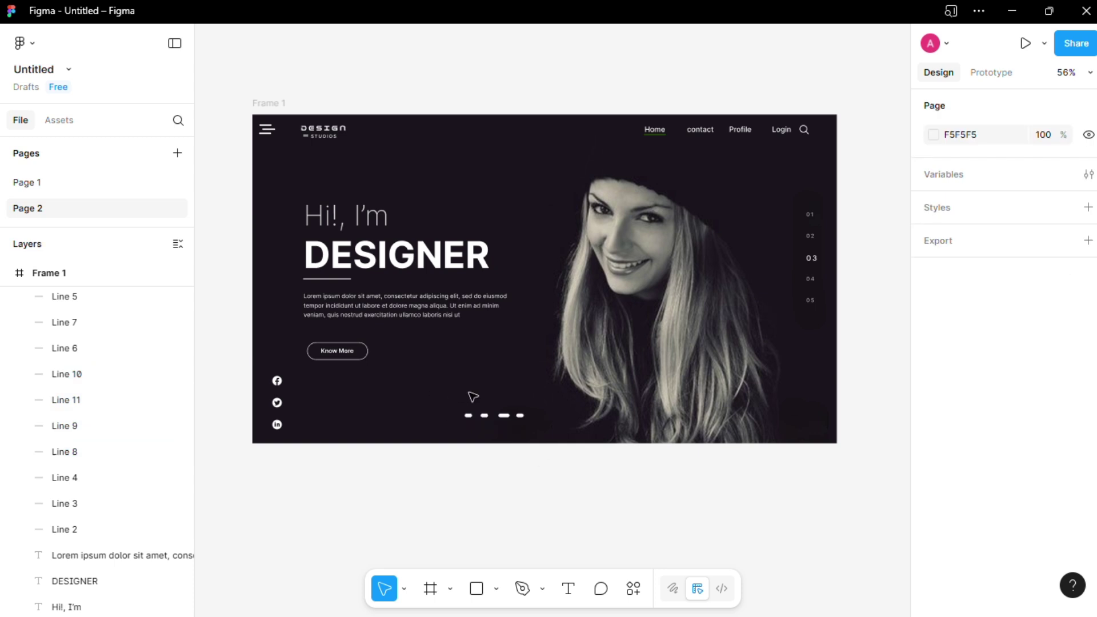
mouse_move(531, 419)
left_mouse_down()
mouse_move(500, 415)
mouse_move(539, 428)
left_mouse_up()
left_click(533, 423)
left_click(534, 425)
left_click(506, 415)
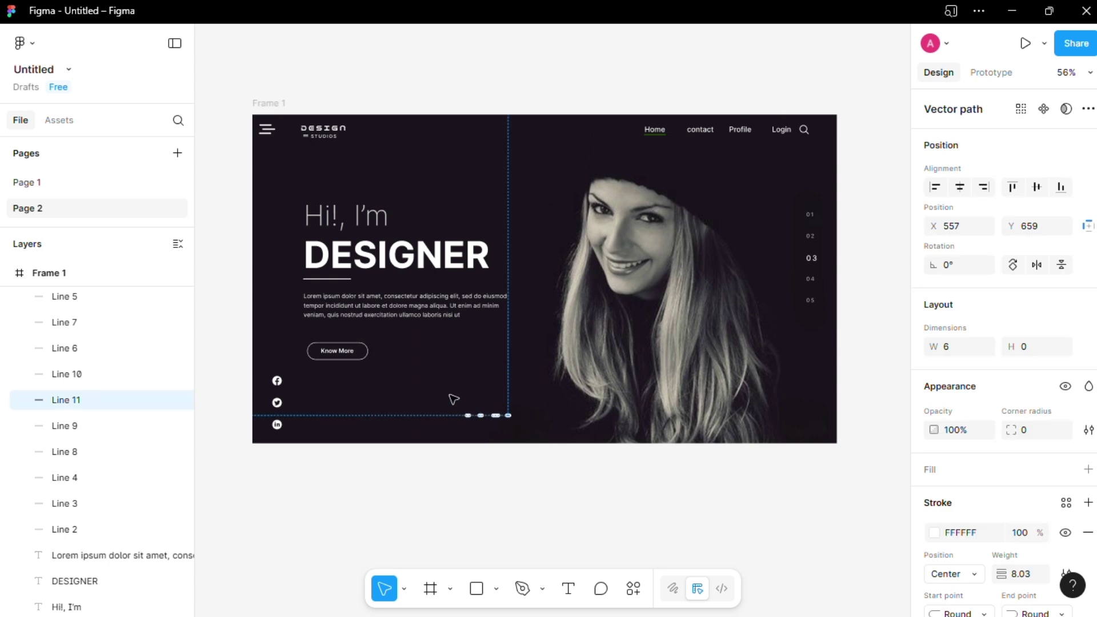
left_click_drag(452, 396, 525, 426)
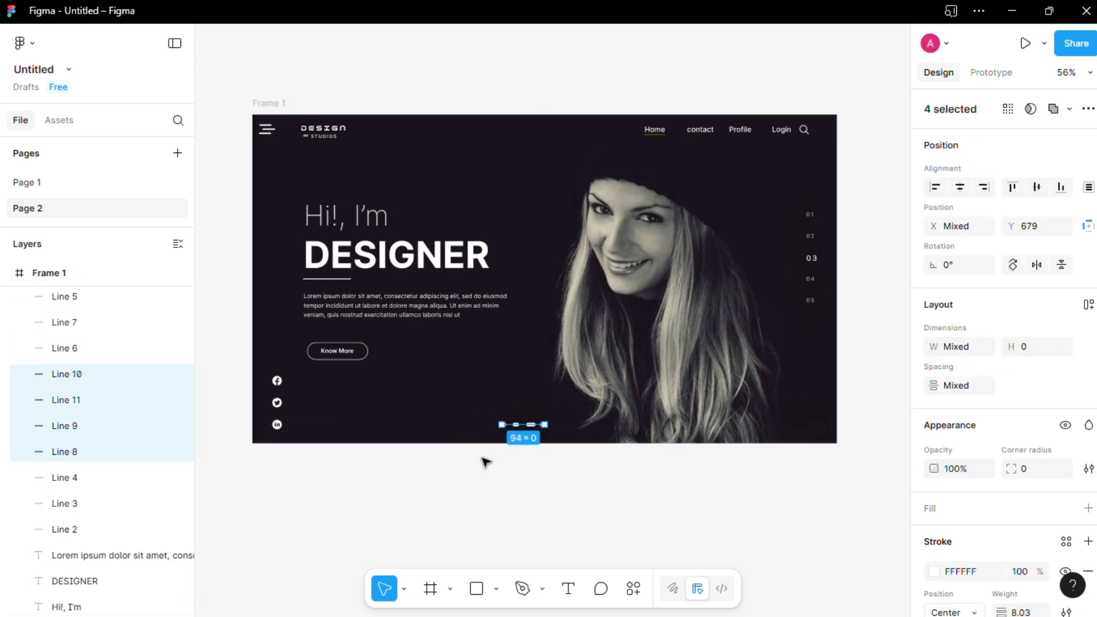
left_click(479, 463)
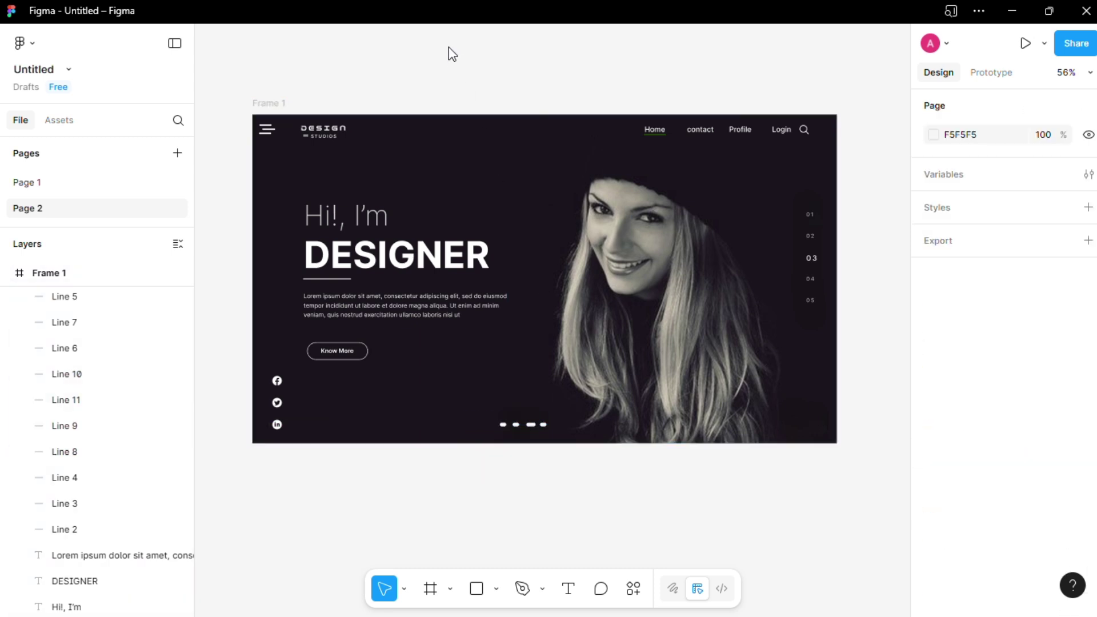
Set the third dash's width to 20 and shift the last dash to X 647 to even out the gaps
left_click(532, 425)
double_click(532, 425)
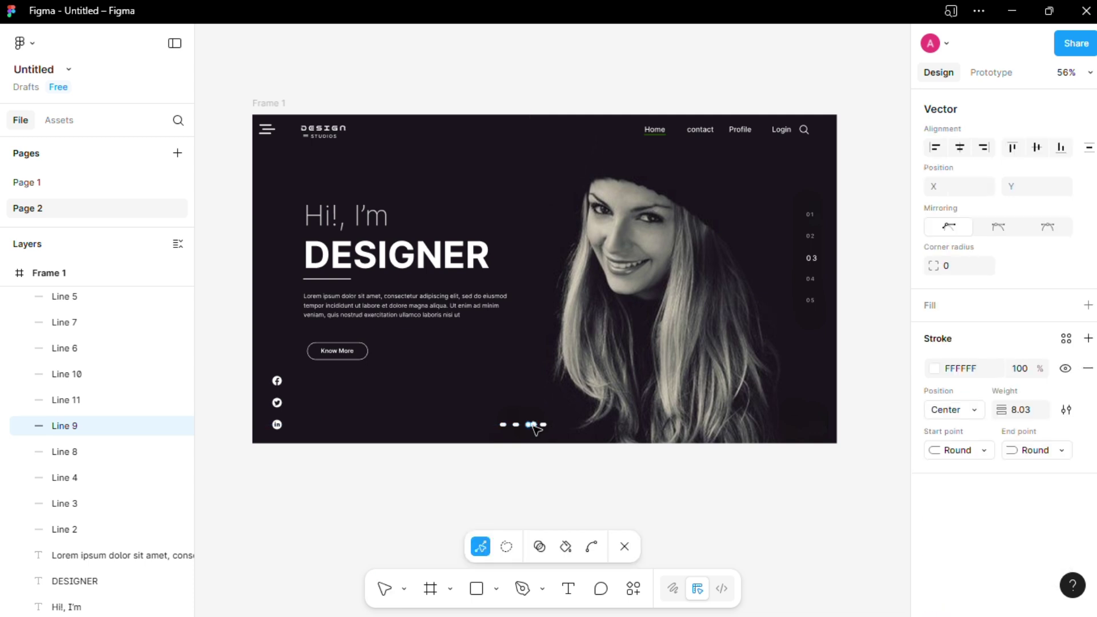
key("Escape")
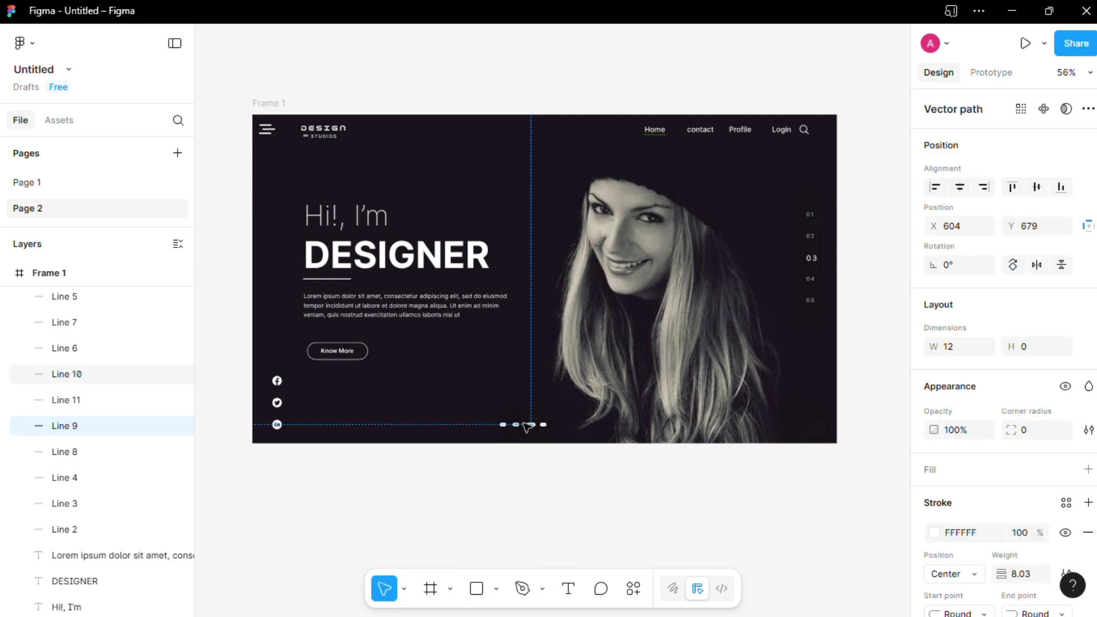
left_click(964, 353)
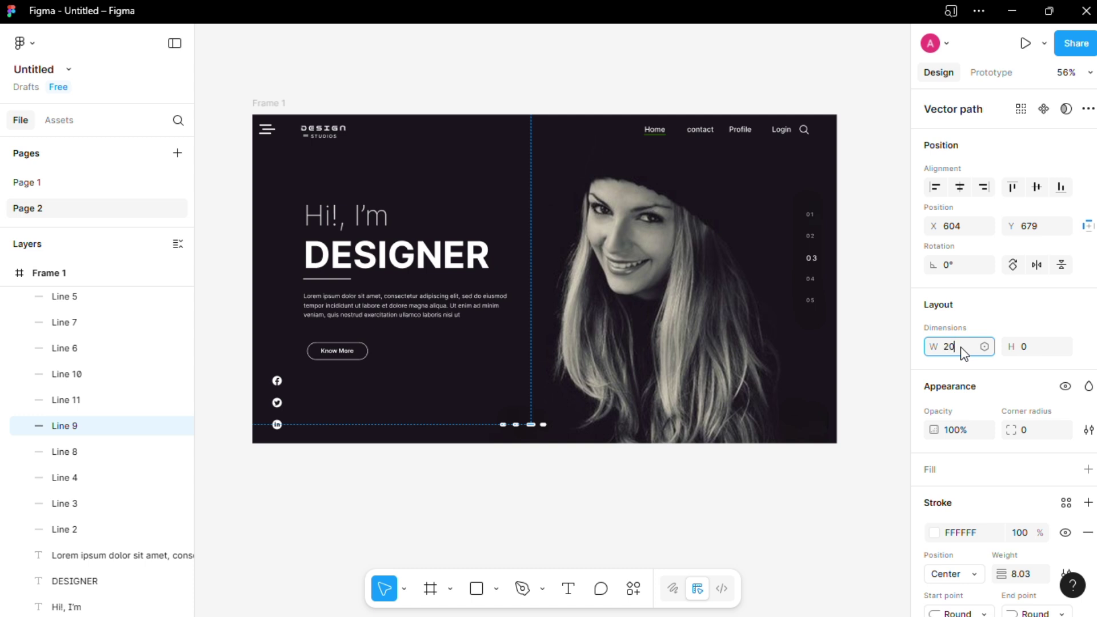
key("Escape")
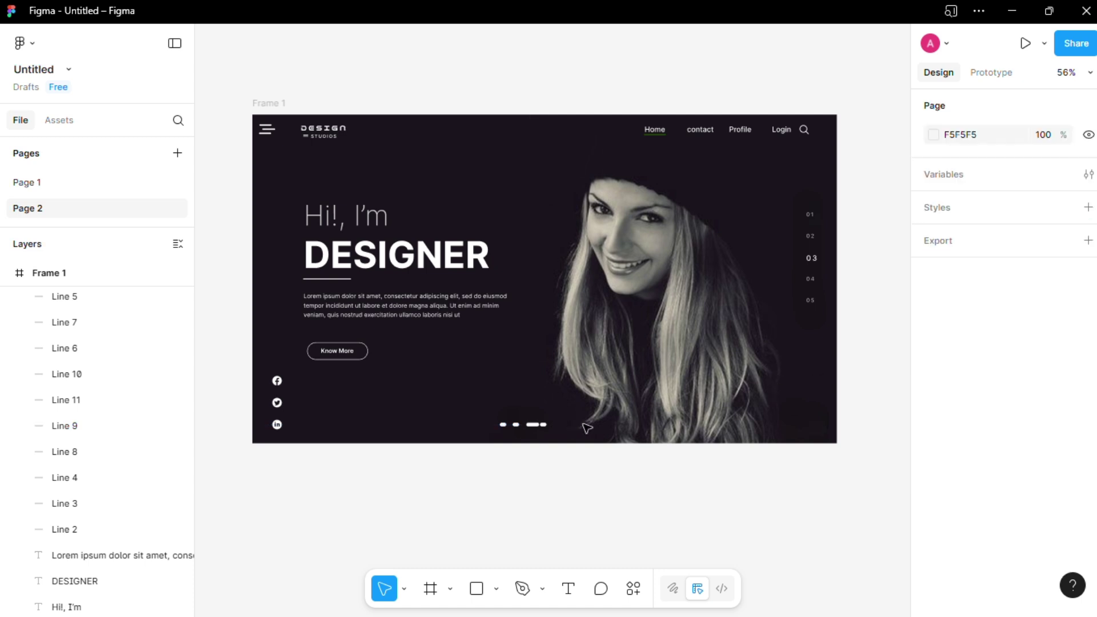
scroll(586, 428, "up", 3)
left_click(541, 425)
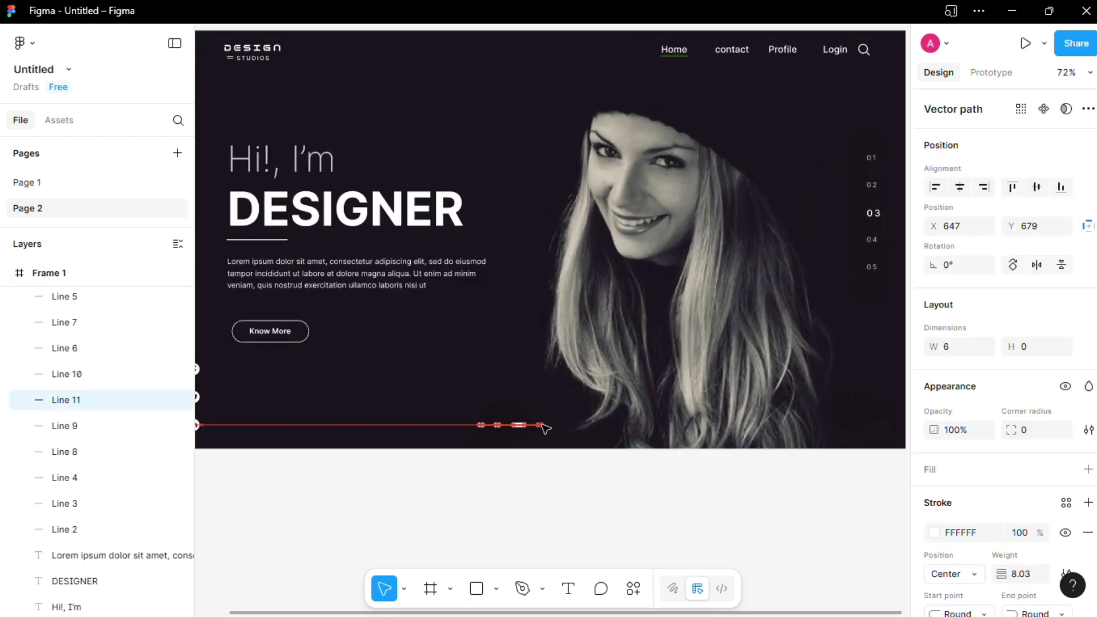
Draw a 36 × 29 rectangle near the hero frame's lower-right corner, at X 1146, Y 668
left_click_drag(542, 425, 543, 428)
key("Escape")
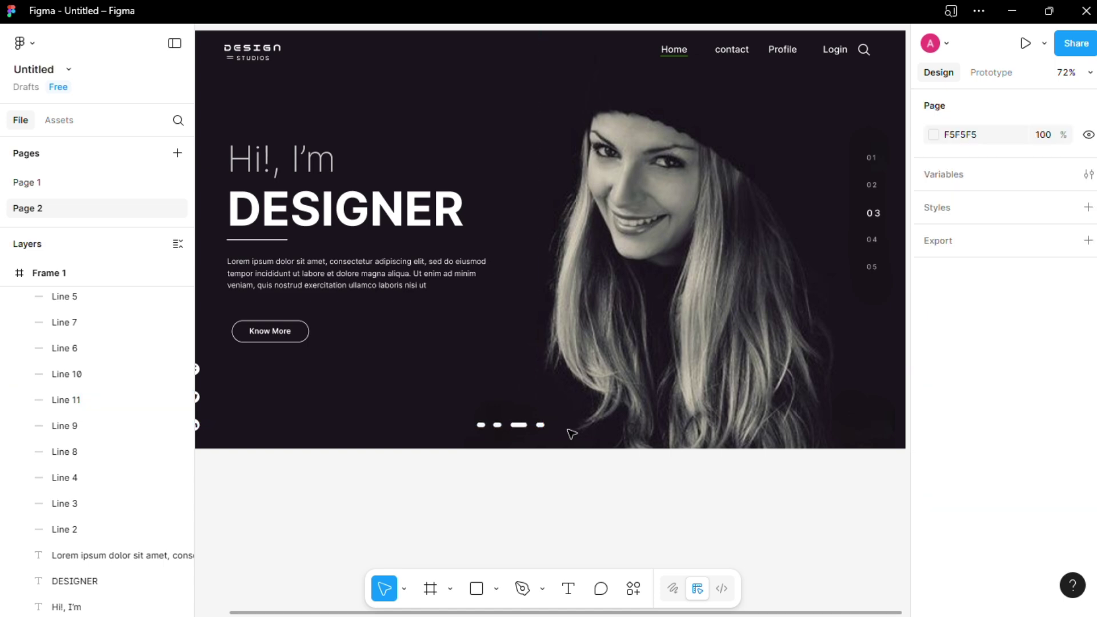
scroll(569, 433, "down", 1)
scroll(570, 433, "down", 3)
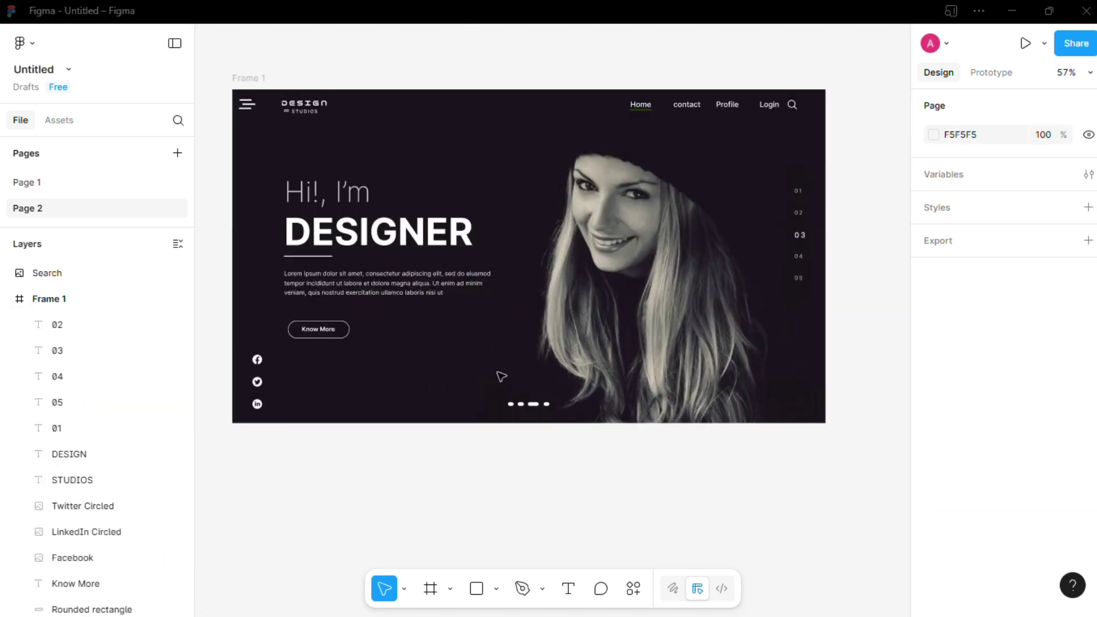
left_click(500, 585)
left_click(530, 431)
scroll(812, 324, "up", 2)
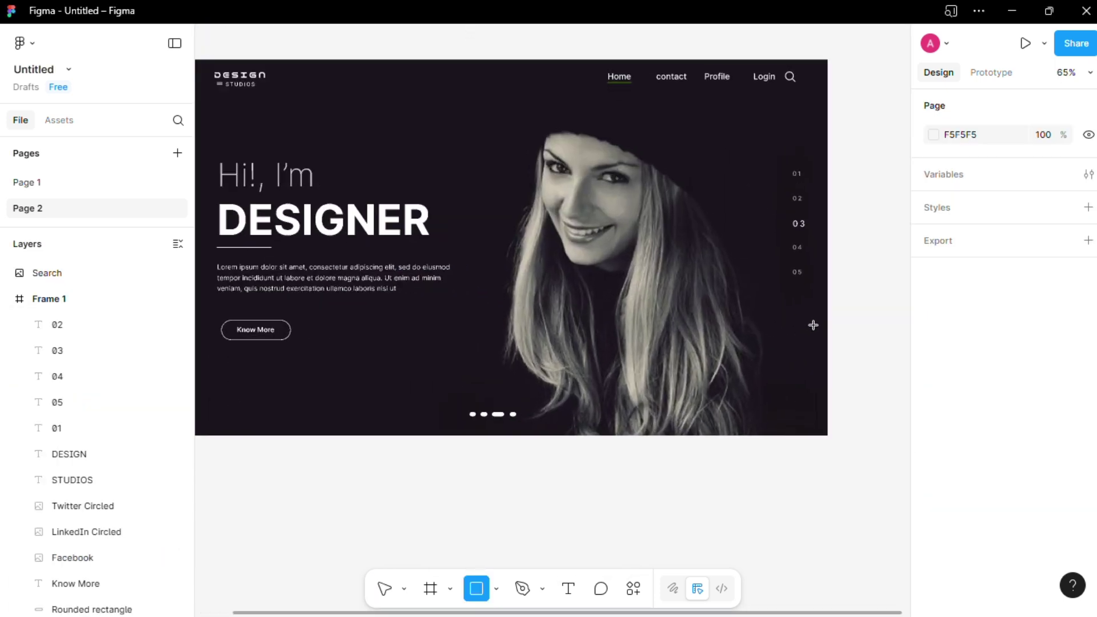
mouse_move(754, 411)
left_mouse_down()
mouse_move(782, 435)
mouse_move(775, 426)
left_mouse_up()
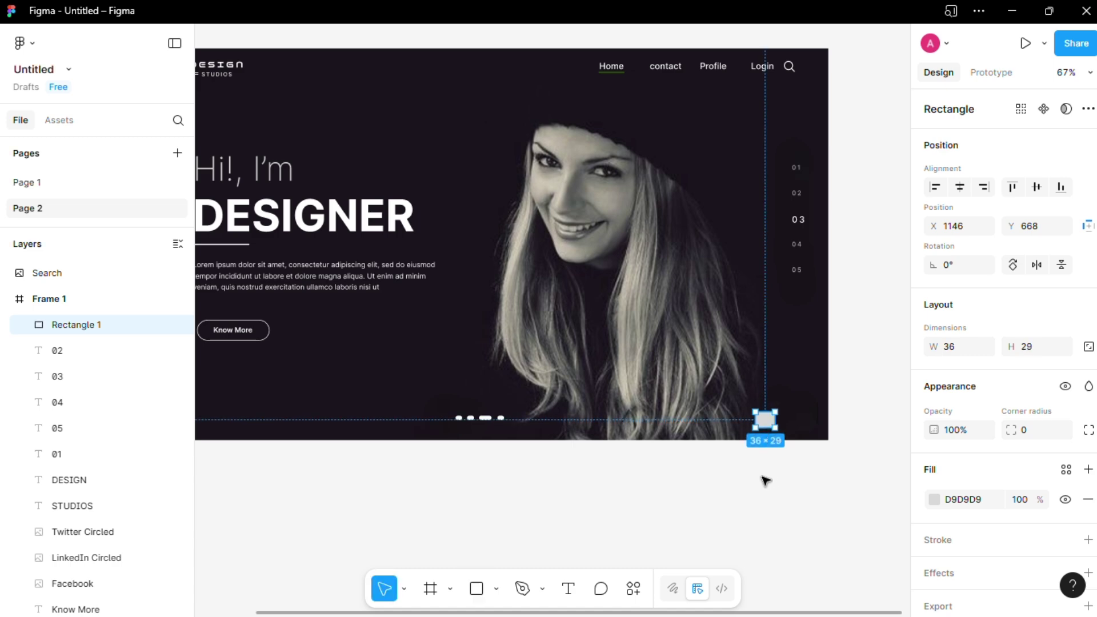
Set the small rectangle's corner radius to 2
left_click(1028, 429)
left_click(820, 516)
scroll(820, 516, "up", 3)
left_click(752, 395)
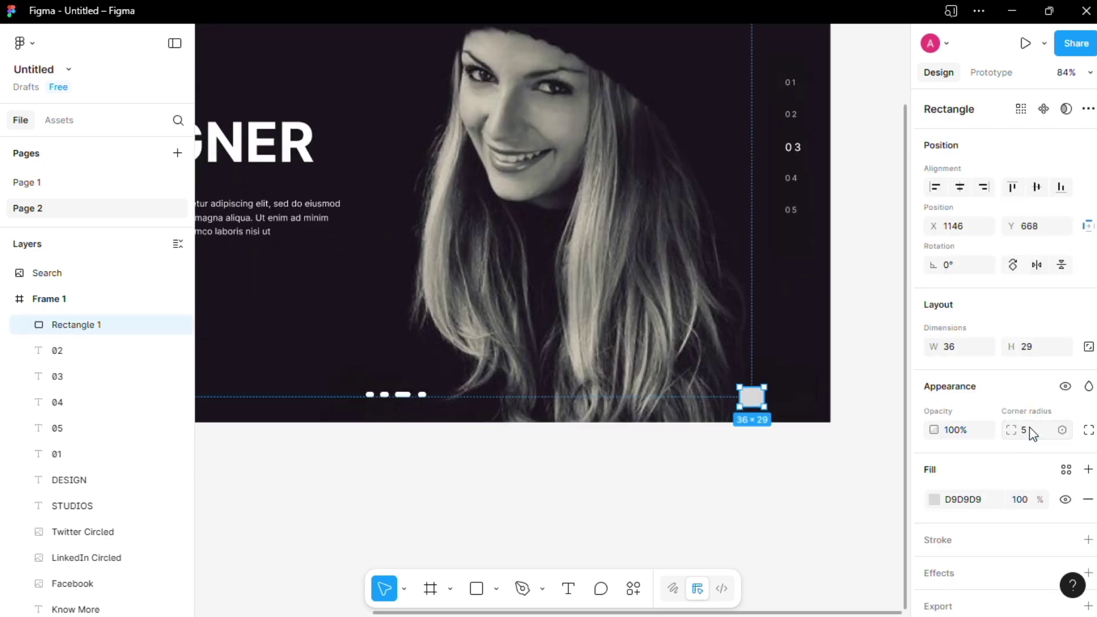
left_click(1027, 429)
left_click(751, 512)
Duplicate the small rectangle and place the copy directly beside it at X 1182, Y 668
left_click(754, 397)
key("ctrl+d")
left_click_drag(753, 397, 779, 398)
Fill the duplicated rectangle with the very dark red 170303 at about 51% opacity
left_click(934, 499)
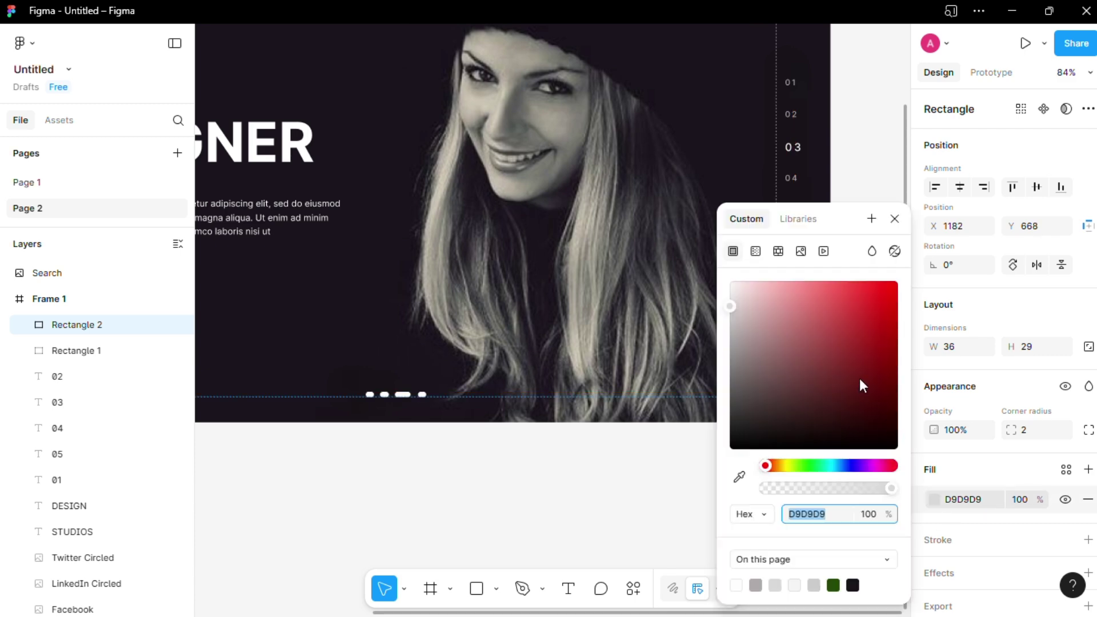
left_click_drag(859, 385, 875, 421)
left_click(649, 478)
left_click(778, 397)
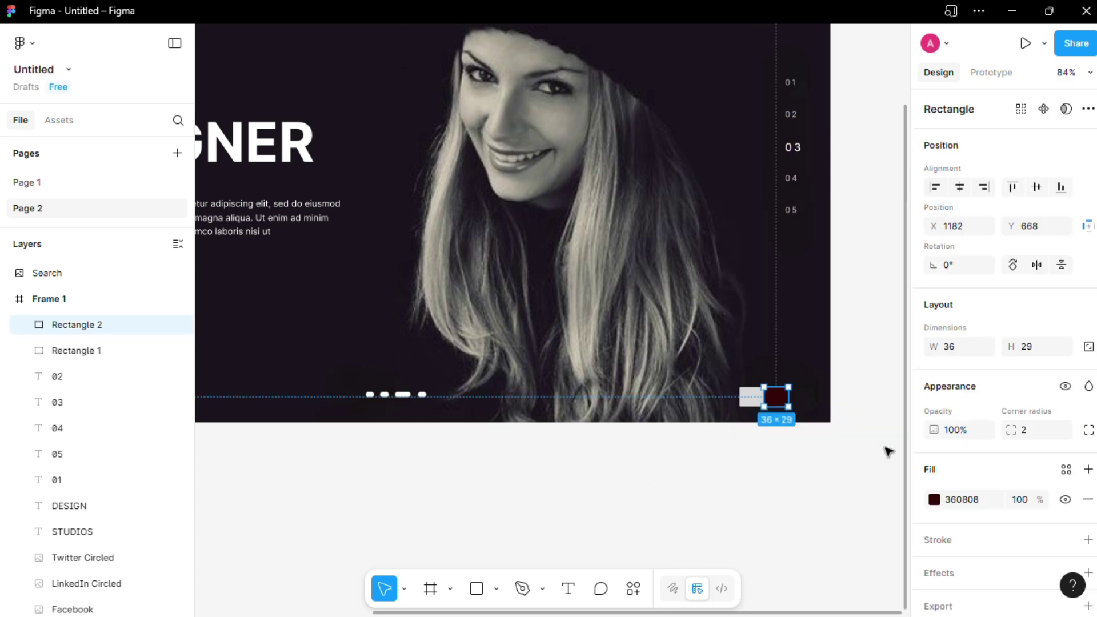
left_click(934, 498)
left_click_drag(840, 223, 981, 235)
left_click_drag(974, 464, 1008, 451)
left_click_drag(1026, 503, 980, 503)
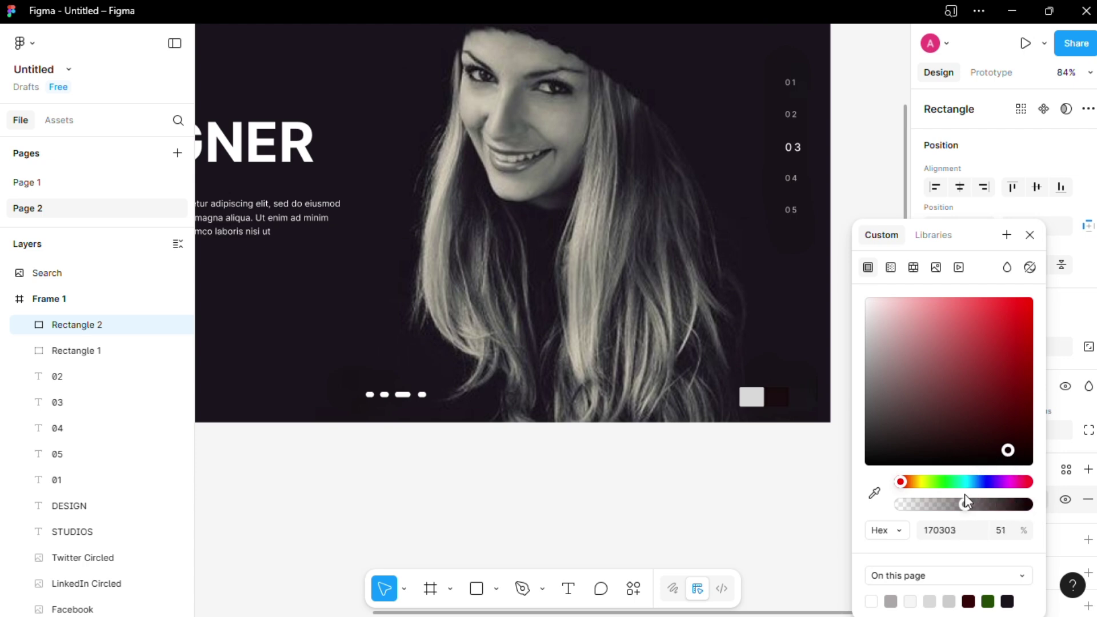
left_click(790, 490)
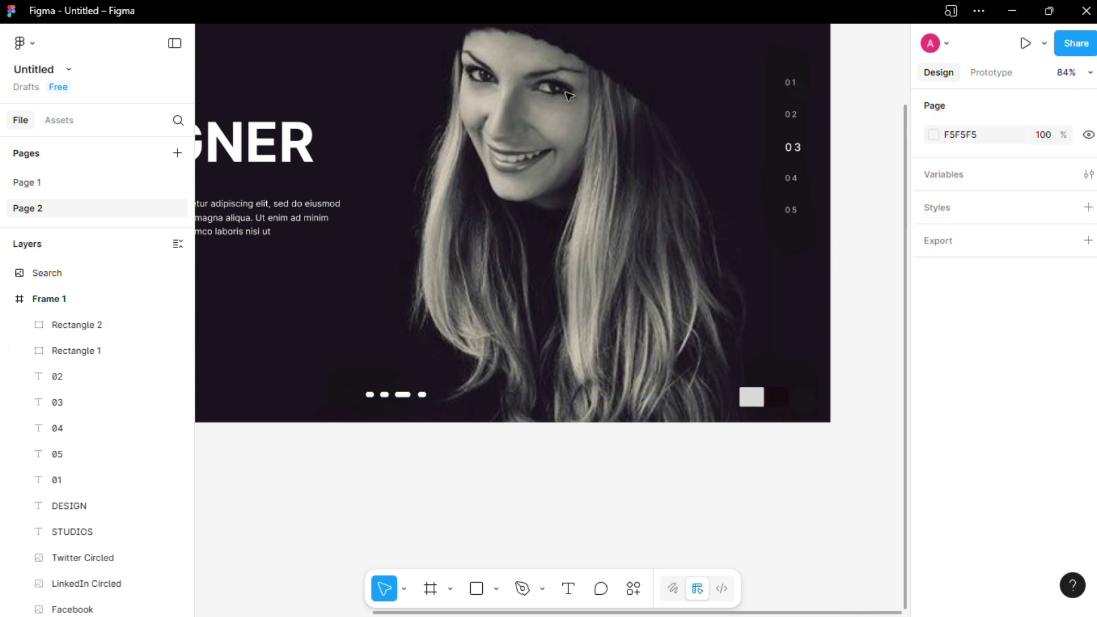
Open the Icons8 plugin and search its icons for LEFT ARROW
left_click(28, 43)
left_click(217, 319)
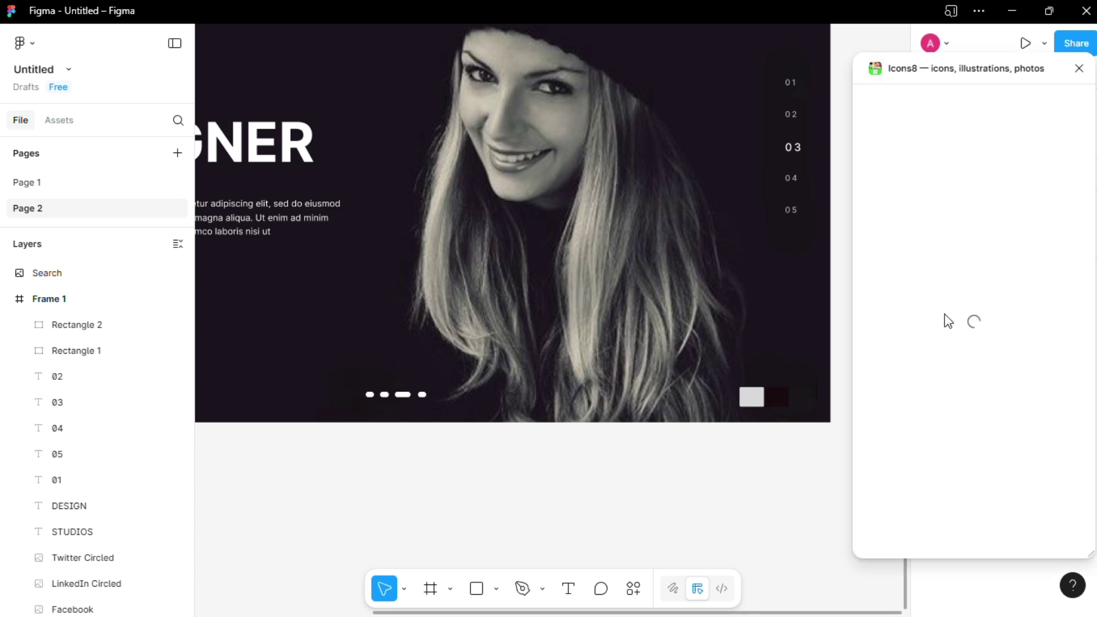
left_click(973, 131)
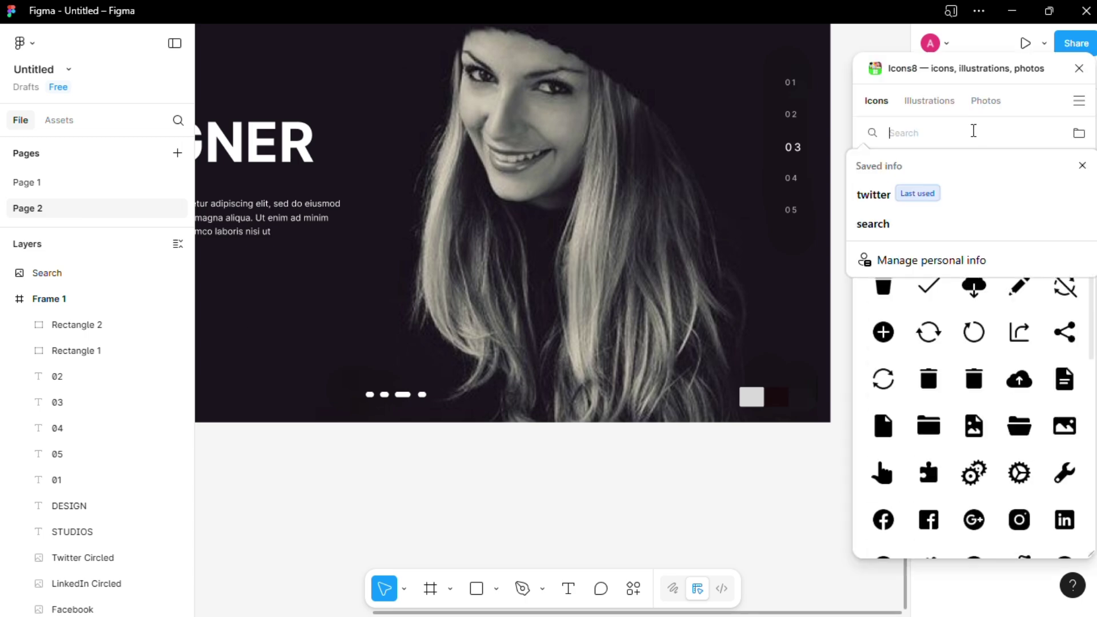
type("LEFT ARROW")
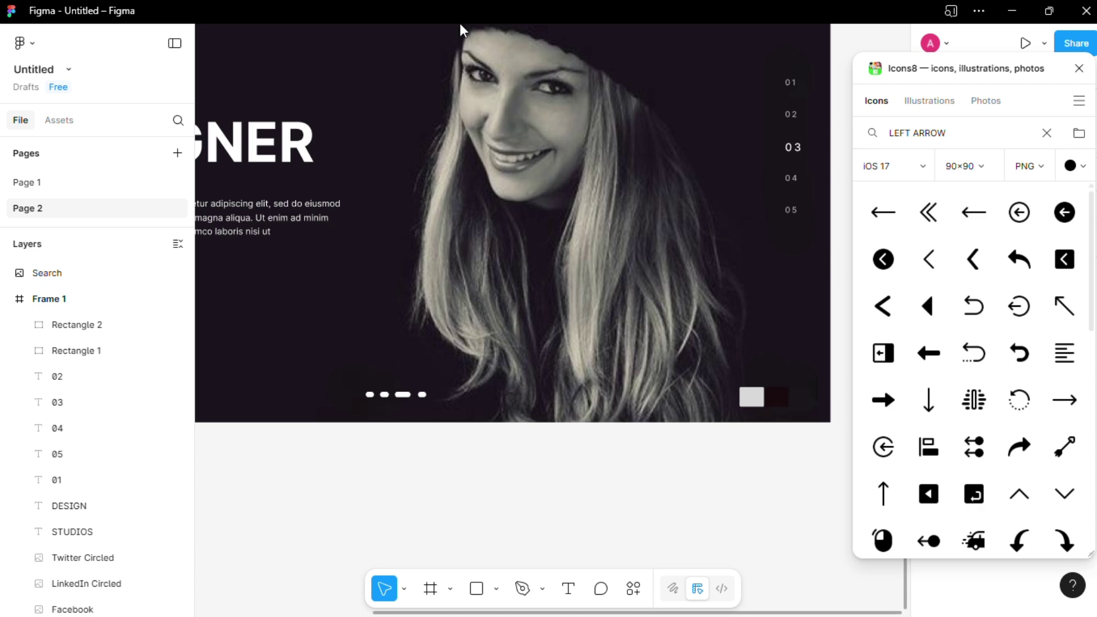
Switch the icon colour to white and insert the Chevron Left icon
left_click(1081, 167)
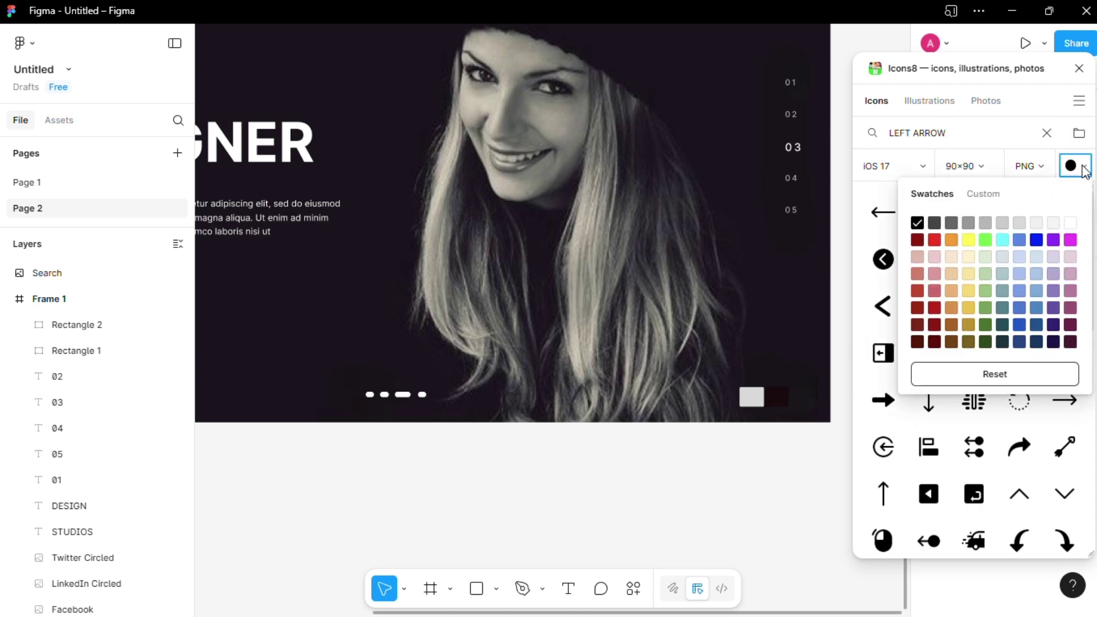
left_click(1069, 223)
left_click(976, 131)
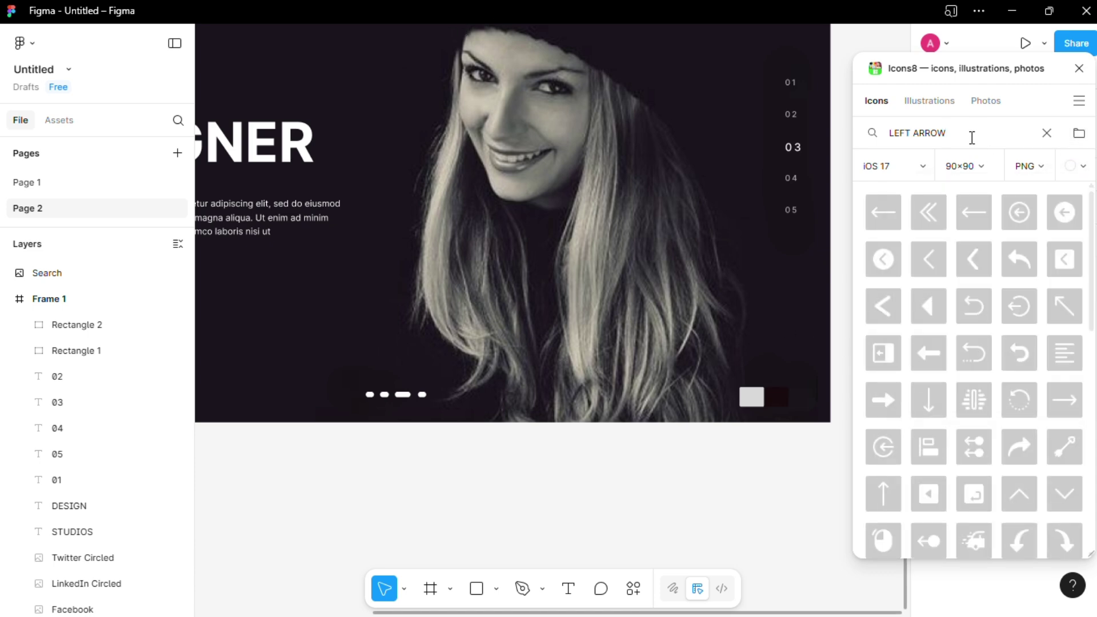
left_click(976, 242)
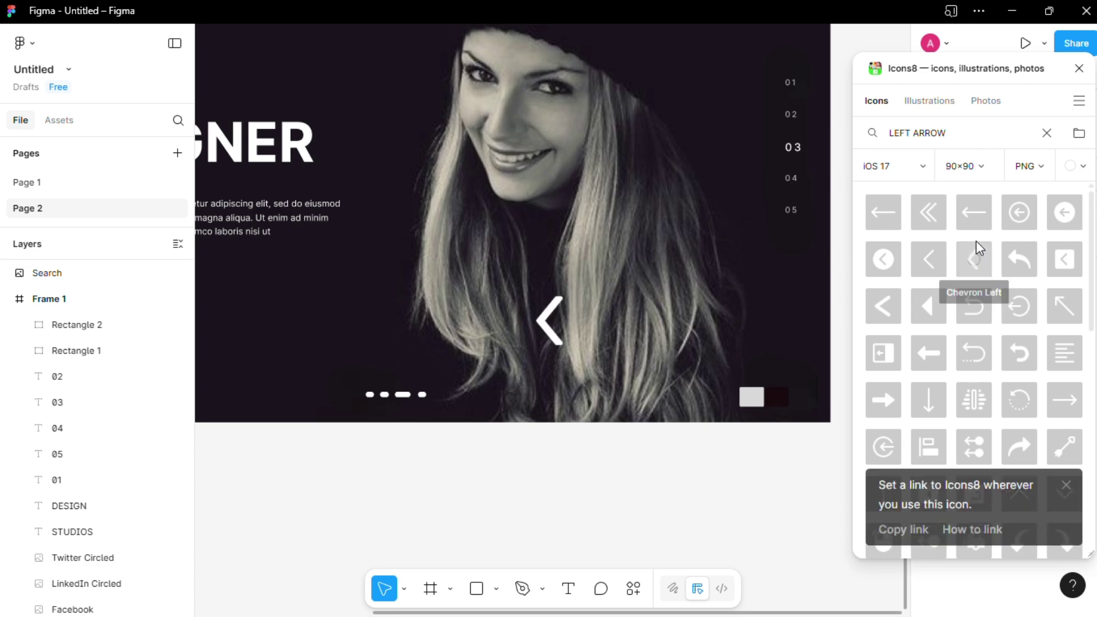
Search the icons for RIGHT ARROW, insert the white Chevron Right icon and close the plugin
left_click(1046, 132)
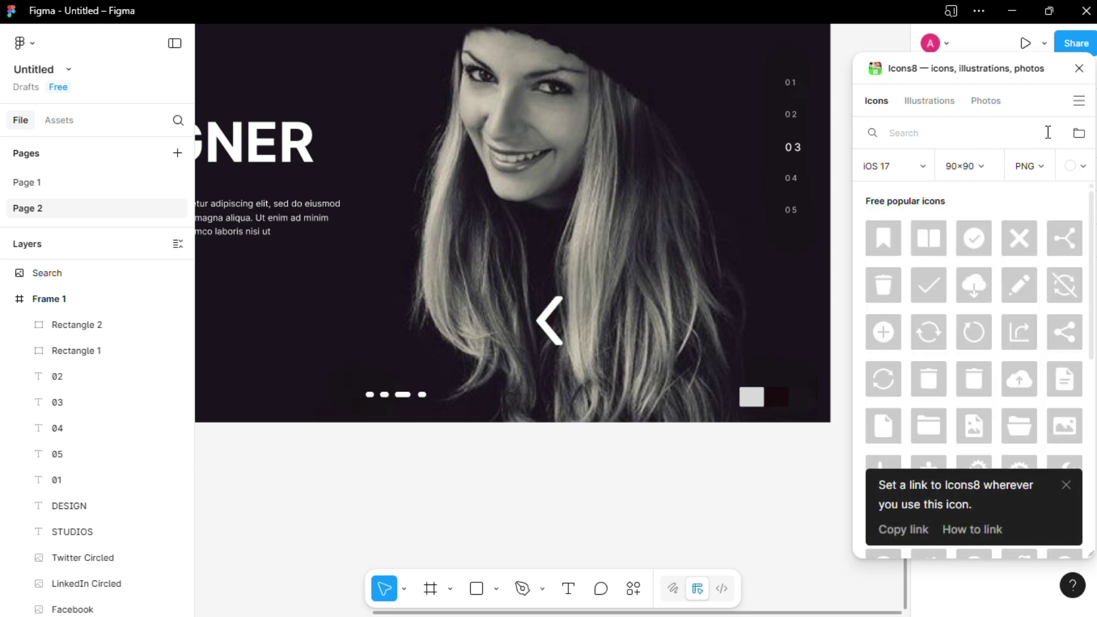
left_click(1037, 132)
type("RIGHT ARROW")
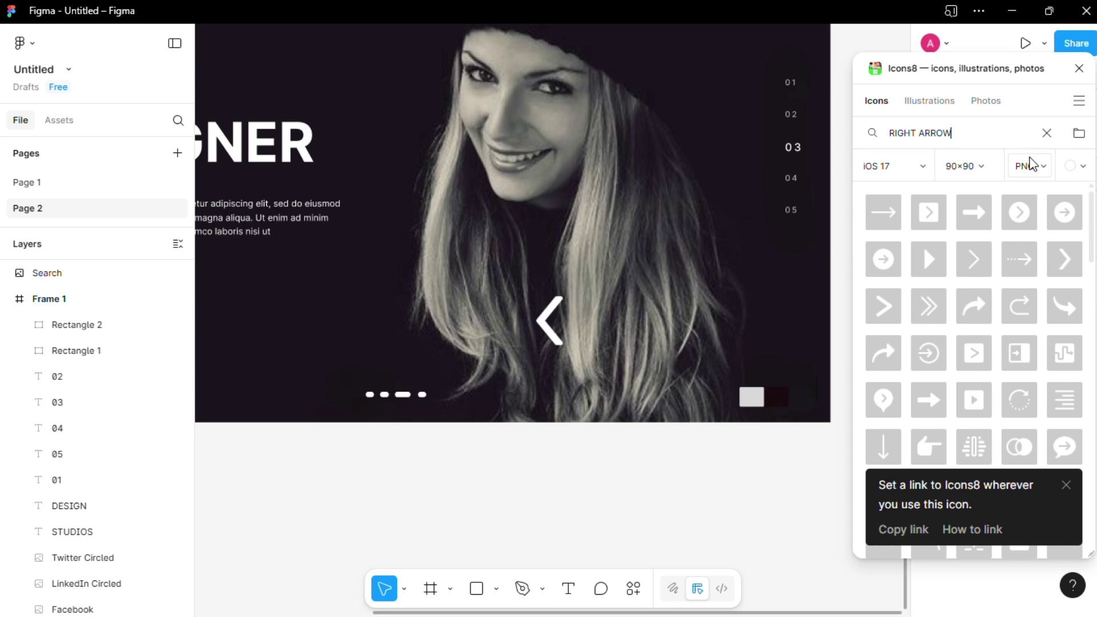
left_click(1070, 262)
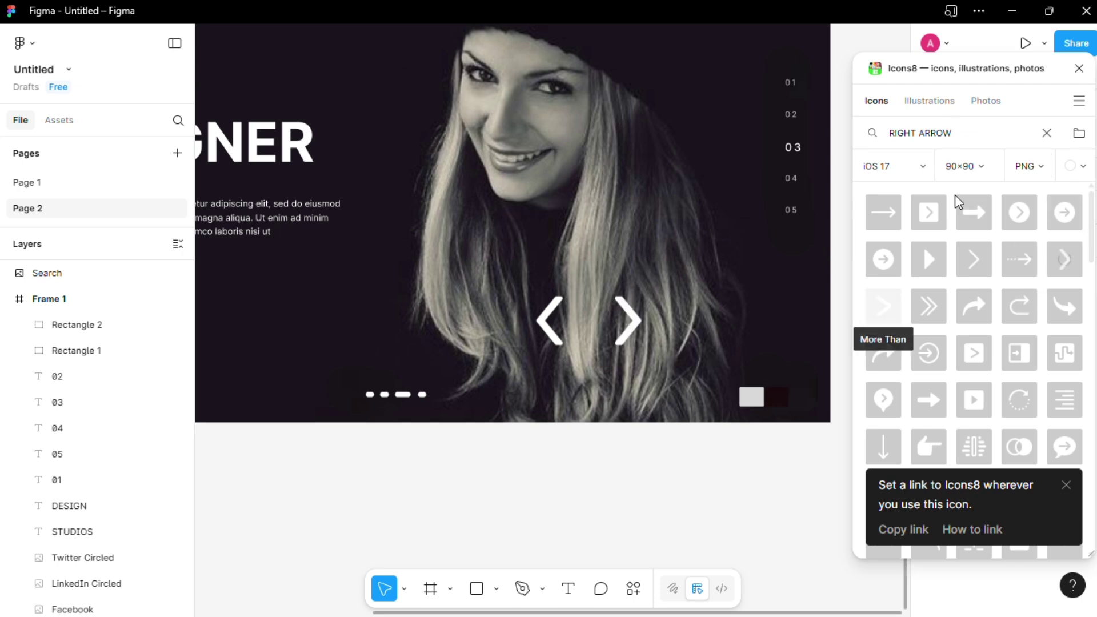
left_click(1078, 68)
Shrink the left chevron to 31 × 26 over the light rectangle and the right chevron to 48 × 26 over the dark one
left_click(574, 320)
left_click_drag(555, 329, 757, 402)
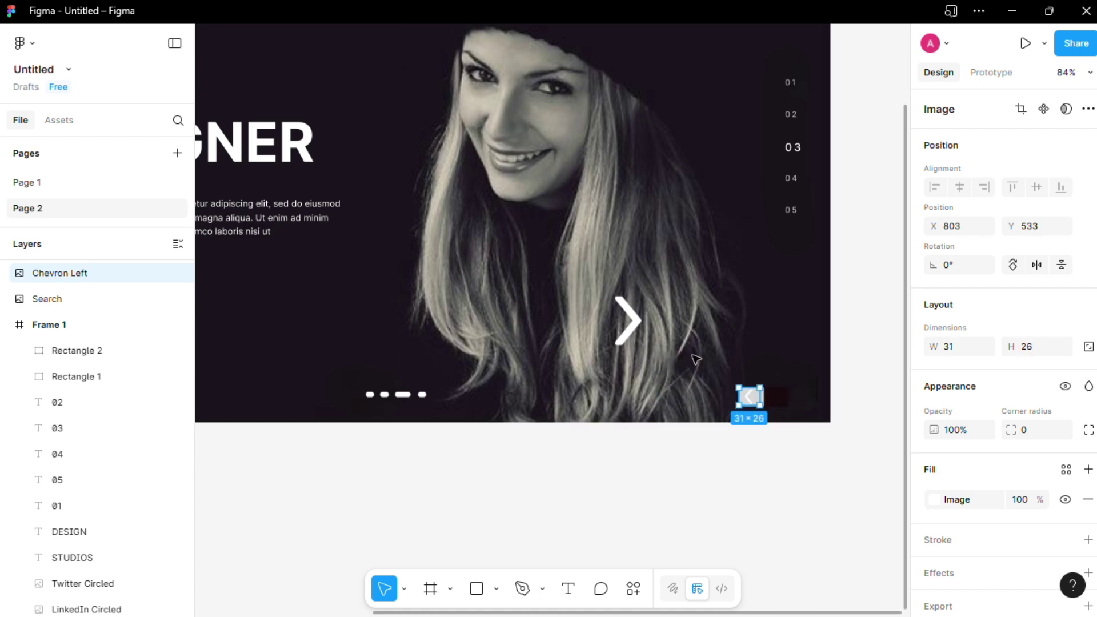
left_click(628, 319)
left_click_drag(627, 319, 779, 398)
left_click(783, 330)
scroll(735, 365, "up", 2)
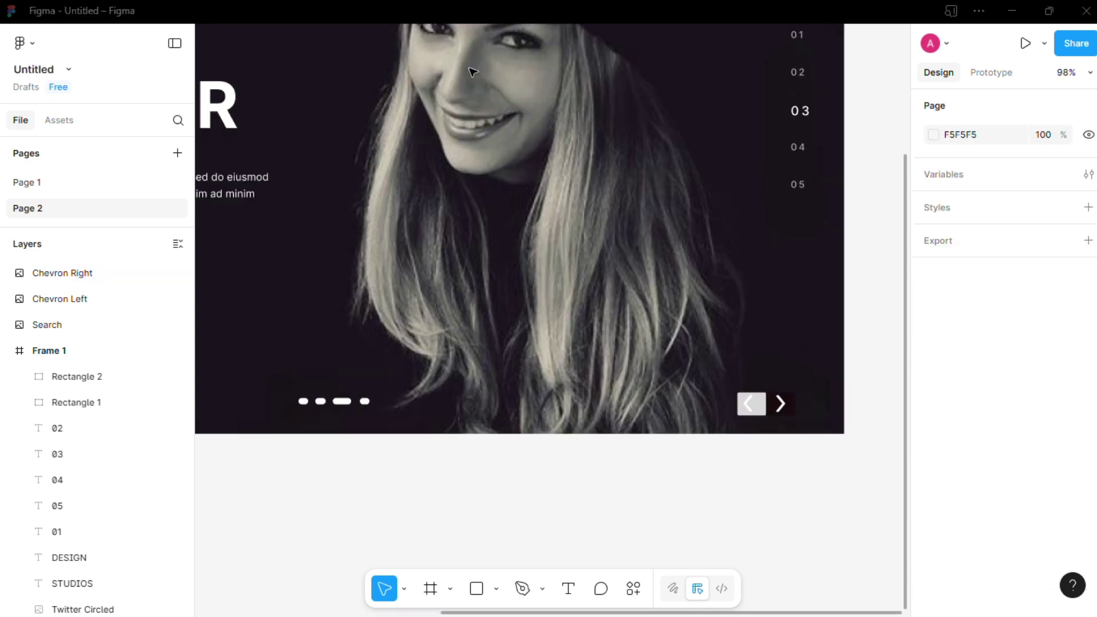
Dim the light rectangle behind the left chevron and scale both chevrons with their rectangles down to 50 × 25 overall
left_click(746, 406)
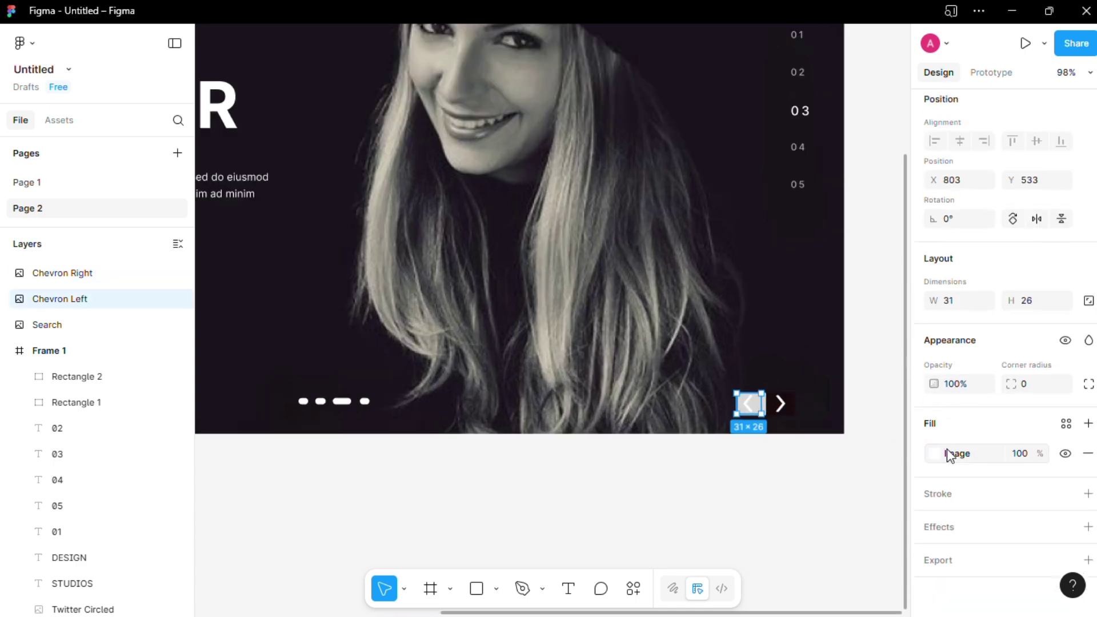
left_click(847, 445)
left_click(771, 407)
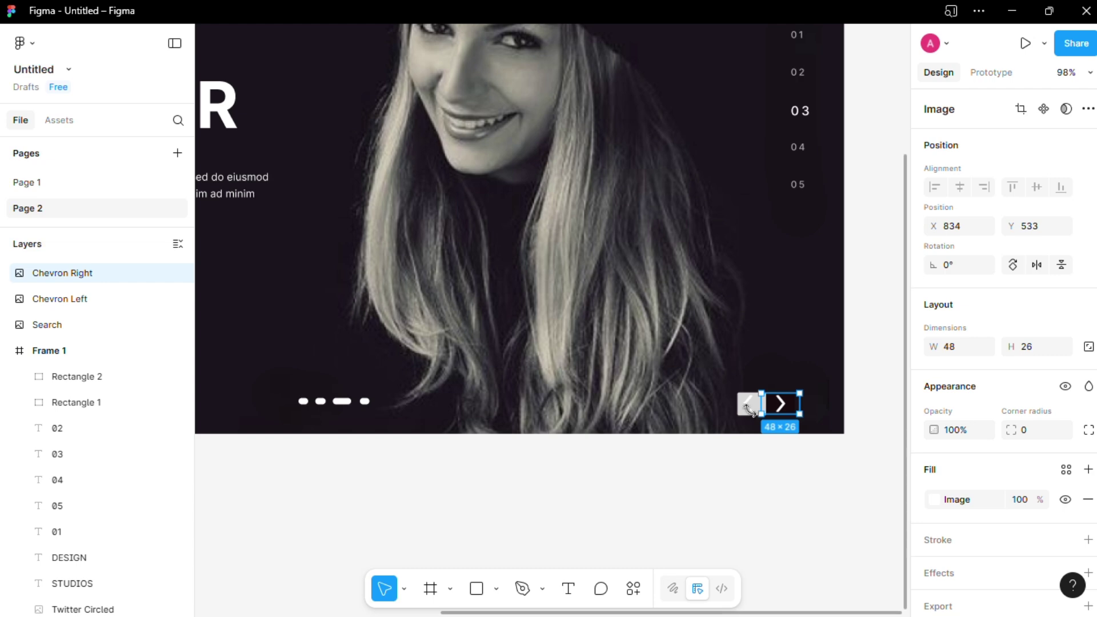
double_click(748, 407)
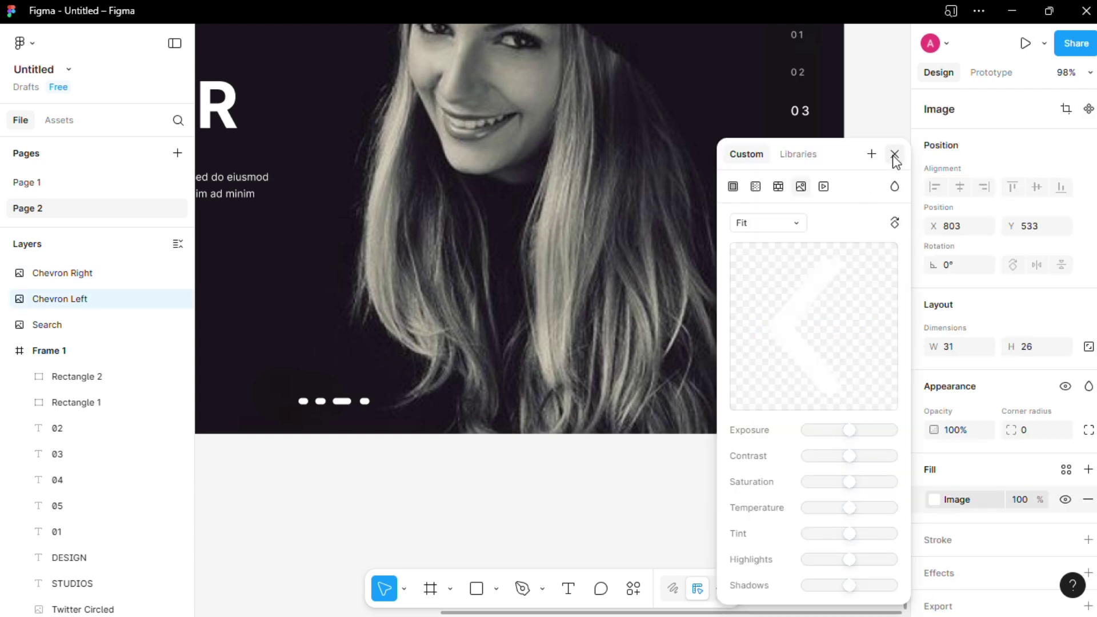
left_click(895, 155)
scroll(756, 311, "up", 5)
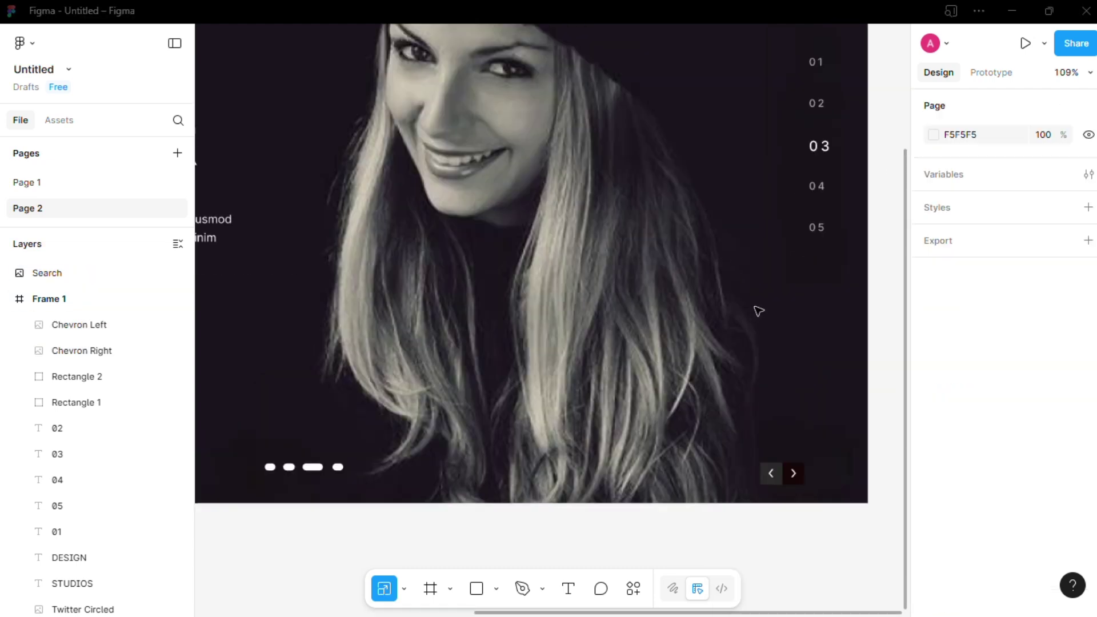
left_click_drag(749, 431, 851, 495)
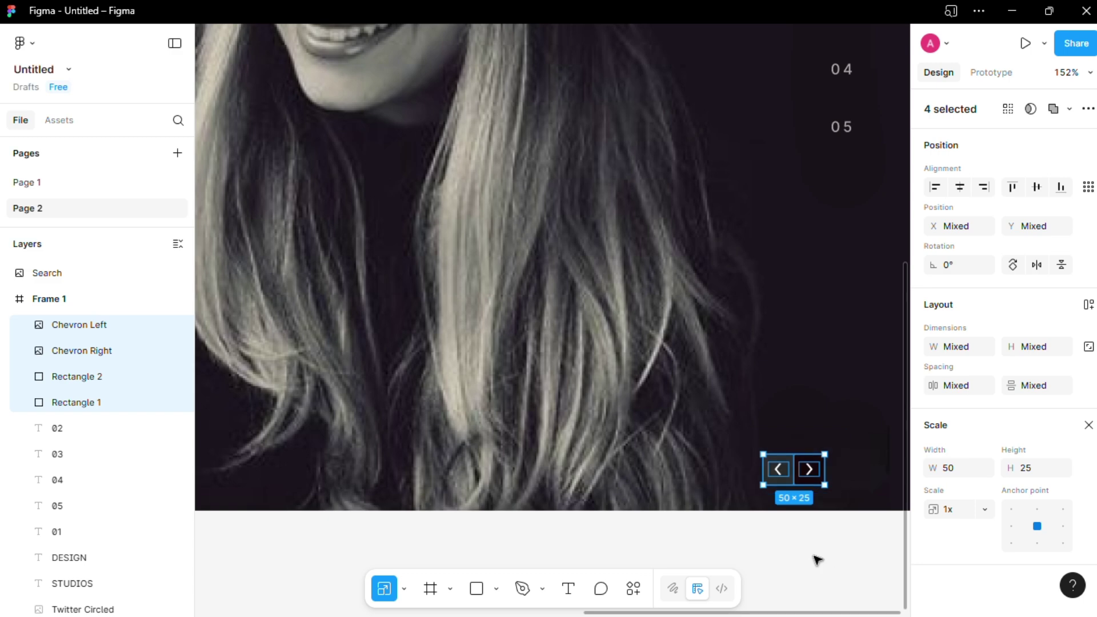
left_click(815, 560)
scroll(844, 457, "down", 3)
scroll(703, 382, "down", 2)
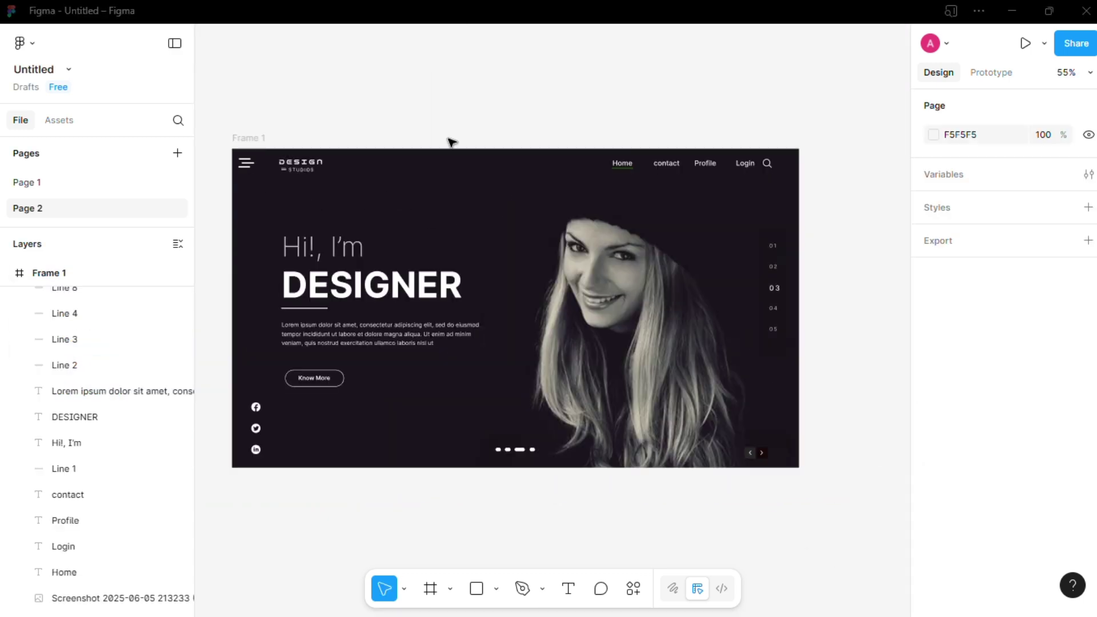
Slim the Know More button to about 133 × 30 and align it with the left edge of the paragraph above
scroll(387, 318, "up", 3)
scroll(343, 343, "down", 2)
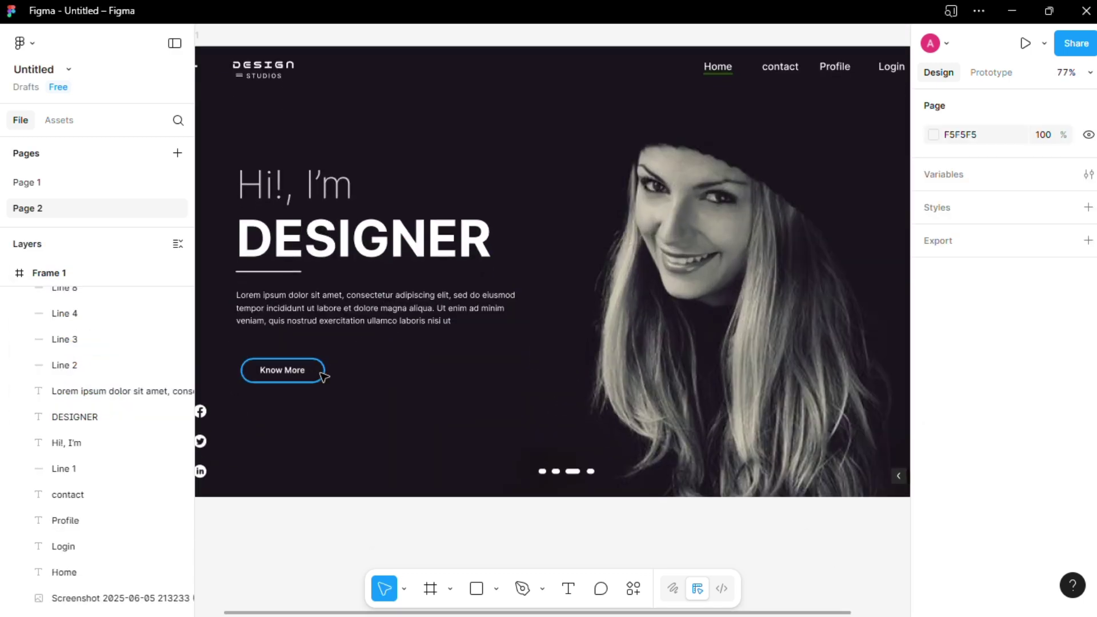
left_click(314, 372)
mouse_move(289, 357)
left_mouse_down()
mouse_move(295, 376)
mouse_move(336, 403)
mouse_move(307, 366)
left_mouse_up()
left_click(294, 372)
left_click(330, 403)
scroll(342, 397, "down", 2)
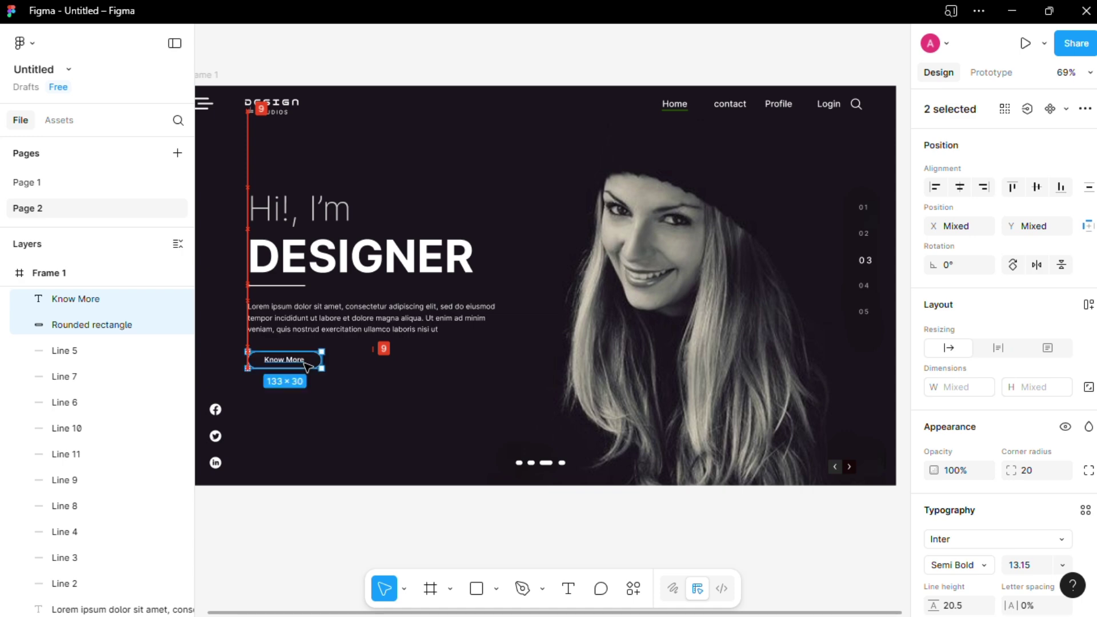
scroll(507, 326, "down", 5)
key("Escape")
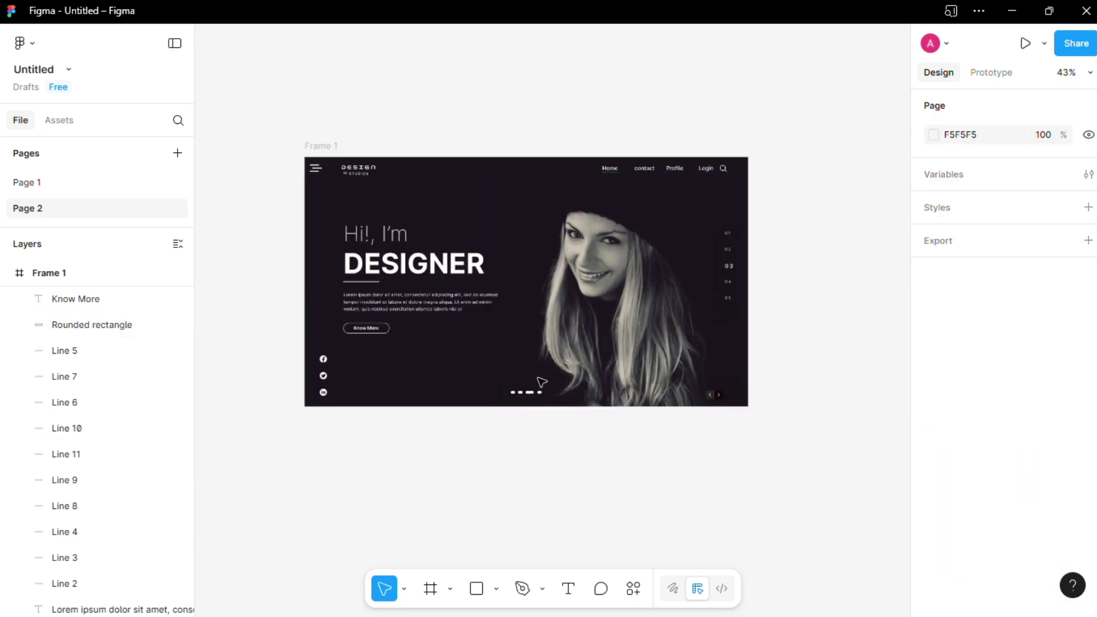
Lock the portrait screenshot layer at the bottom of the frame's layer stack
left_click(582, 328)
left_click(161, 596)
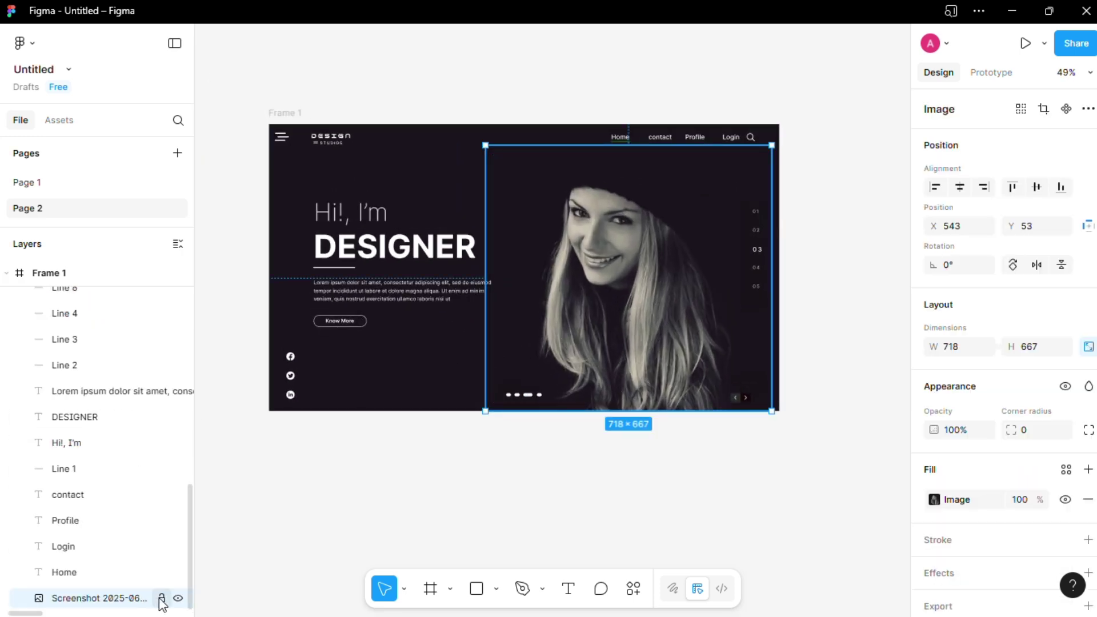
left_click(427, 444)
scroll(443, 360, "up", 2)
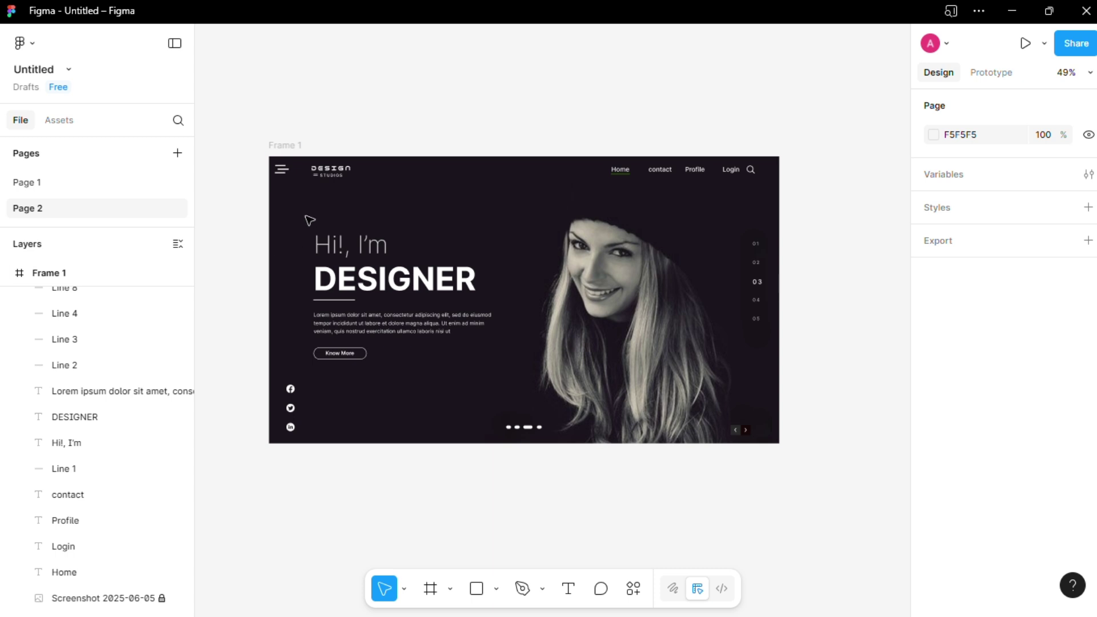
Scale the greeting, DESIGNER heading, divider line, paragraph and Know More button down slightly together with the Scale tool
left_click_drag(309, 218, 474, 345)
left_click(404, 589)
left_click(446, 502)
left_click(473, 418)
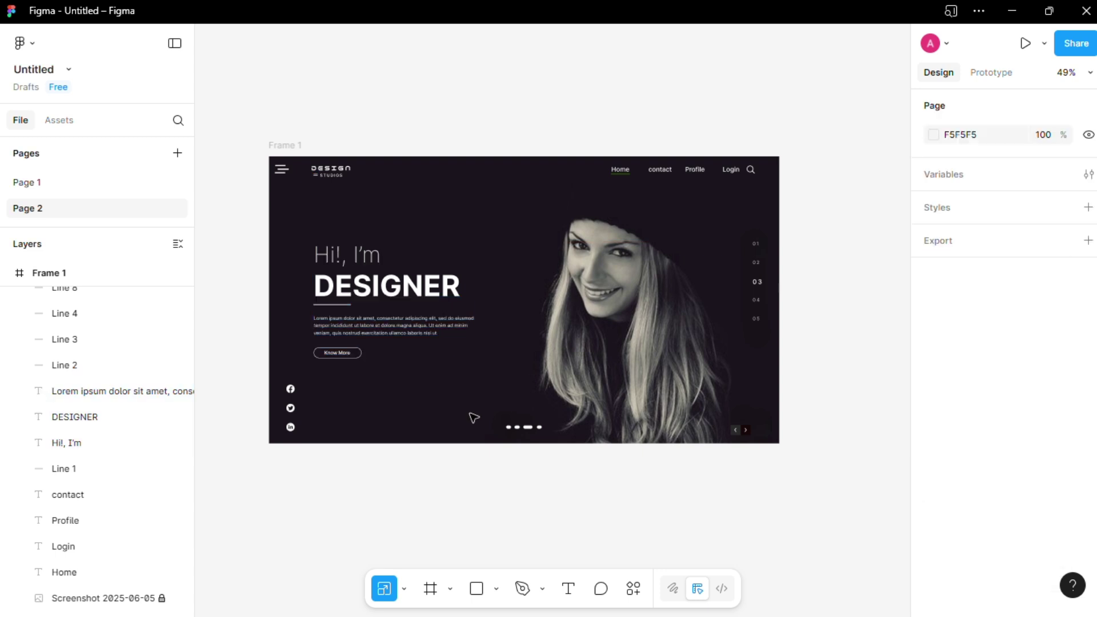
Move the paragraph and the Know More button down together to open a gap beneath the divider line
key("shift+1")
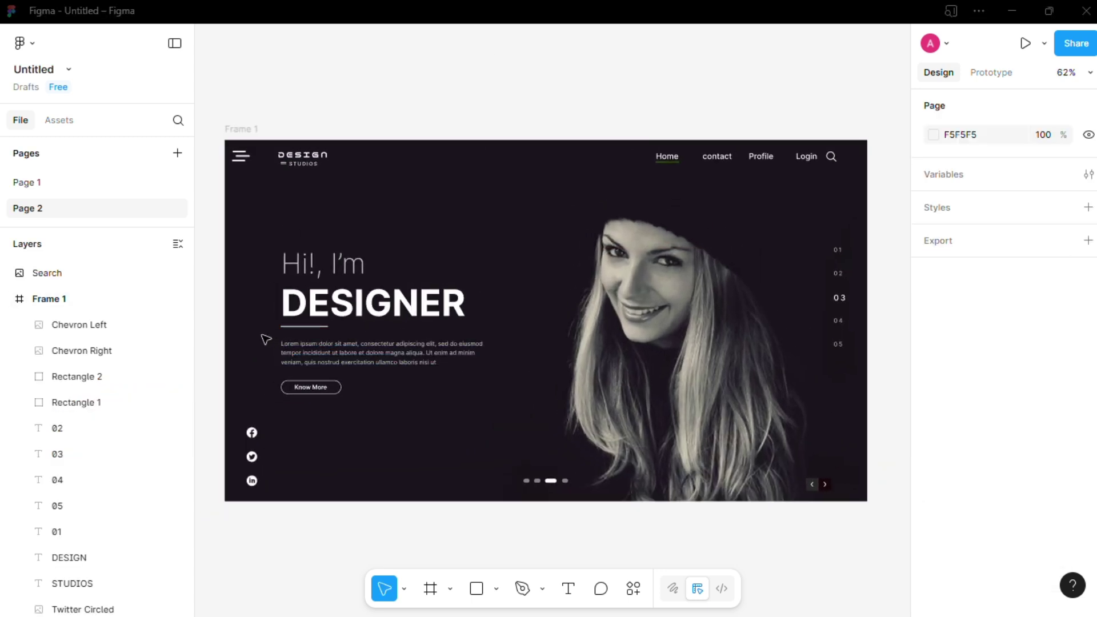
left_click_drag(264, 340, 457, 400)
left_click_drag(394, 365, 326, 381)
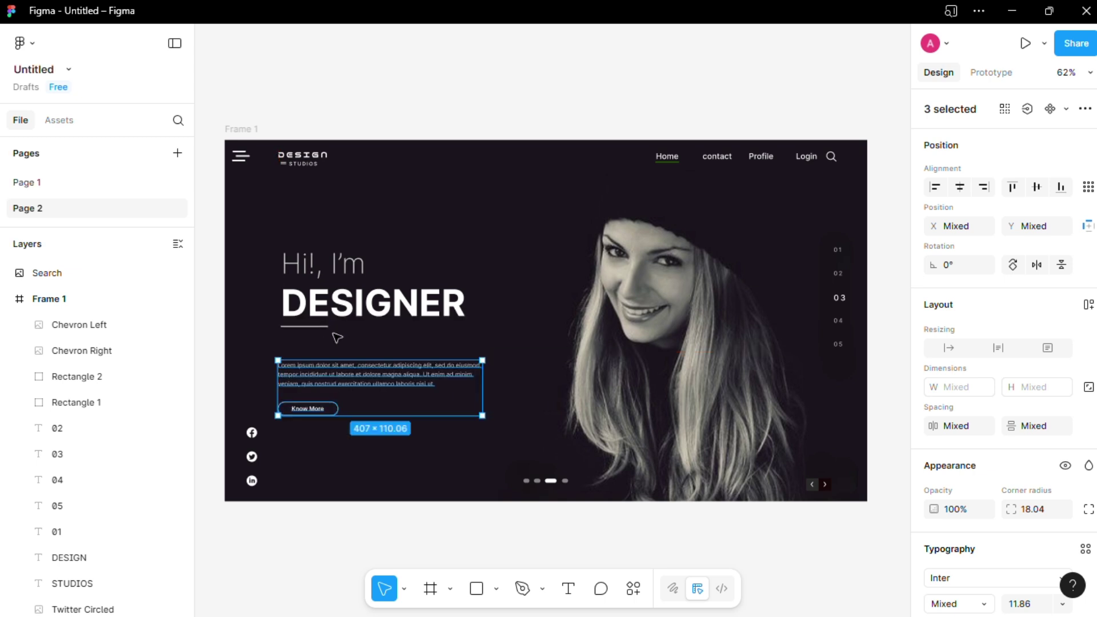
left_click(337, 337)
Lower the divider line beneath DESIGNER and move the paragraph and Know More button up slightly to even out the spacing
mouse_move(314, 326)
left_mouse_down()
mouse_move(314, 343)
mouse_move(313, 333)
left_mouse_up()
left_click(379, 416)
key("Escape")
left_click_drag(264, 360, 360, 400)
left_click(367, 445)
scroll(367, 445, "down", 1)
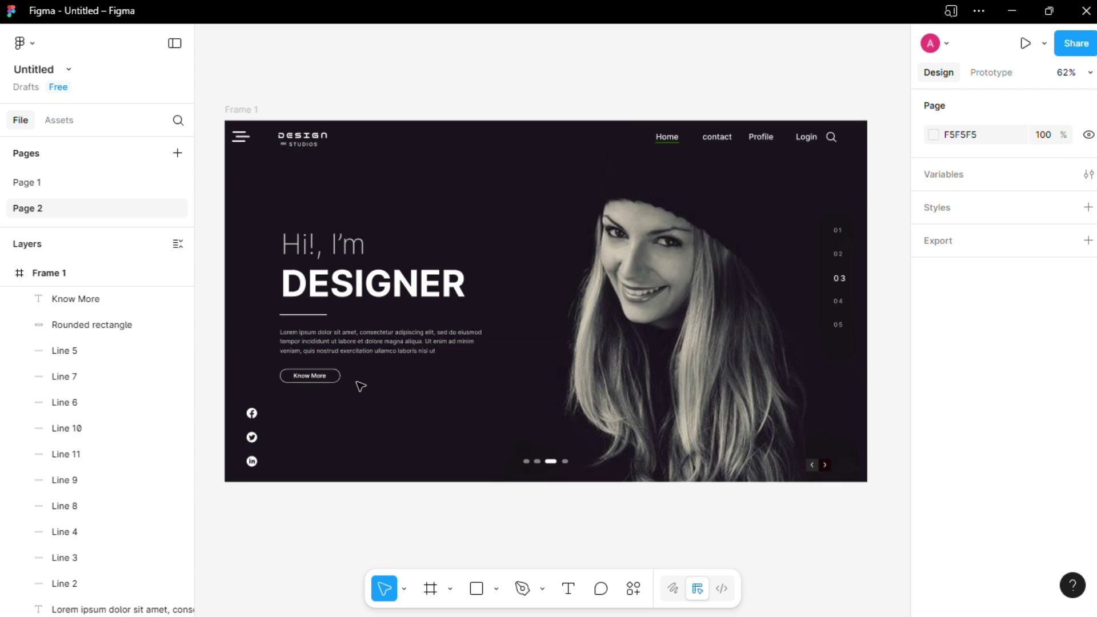